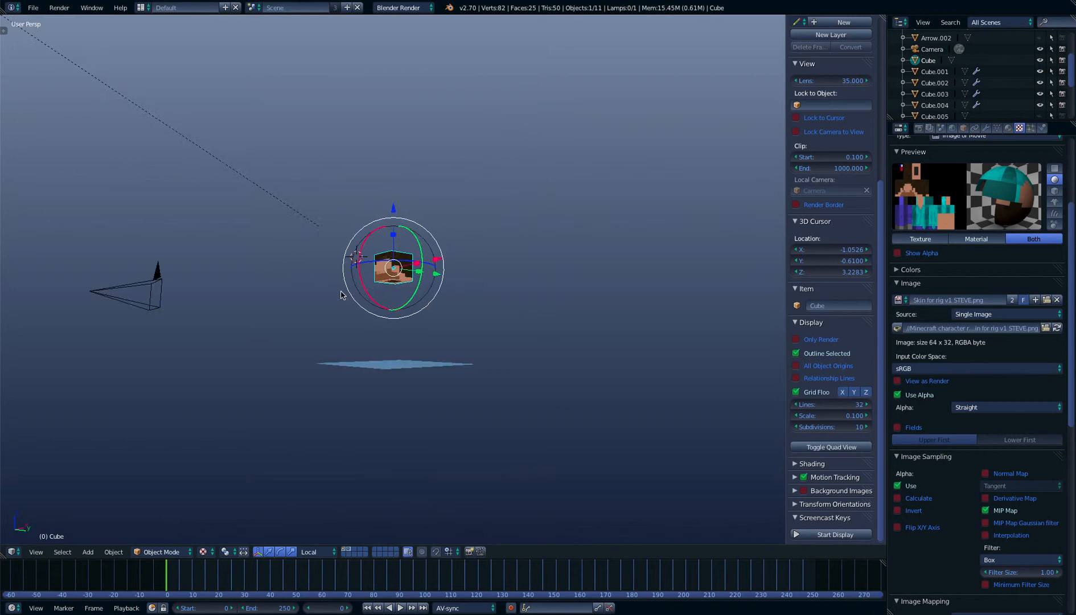
Examine the textured head cube from several angles and distances, focusing on its face side
{"action": "scroll", "coordinate": [384, 321], "scroll_direction": "up", "scroll_amount": 7}
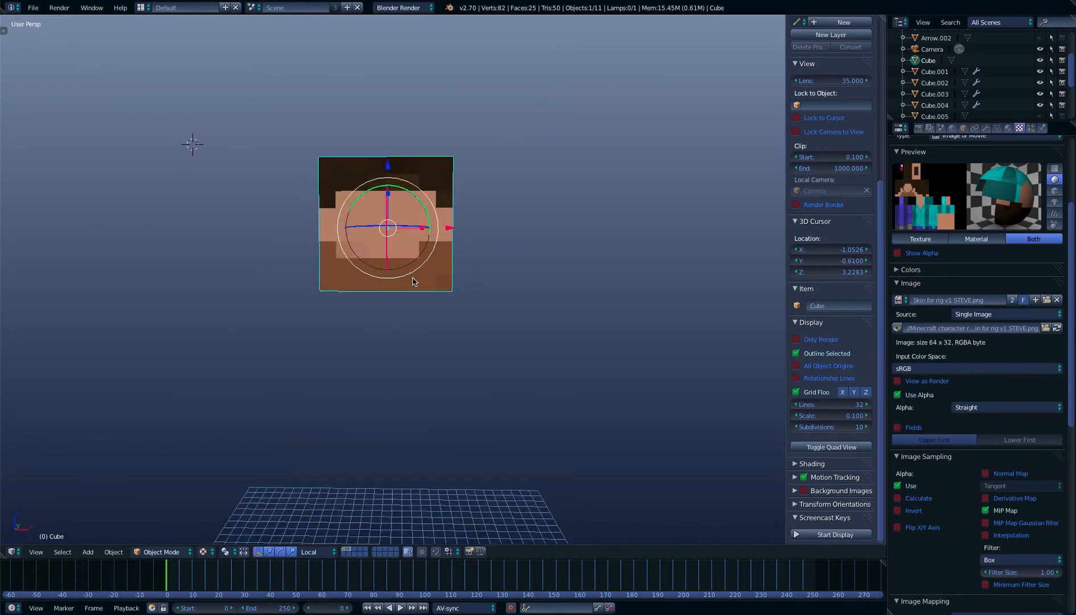
{"action": "scroll", "coordinate": [441, 375], "scroll_direction": "up", "scroll_amount": 5}
{"action": "scroll", "coordinate": [441, 378], "scroll_direction": "down", "scroll_amount": 8}
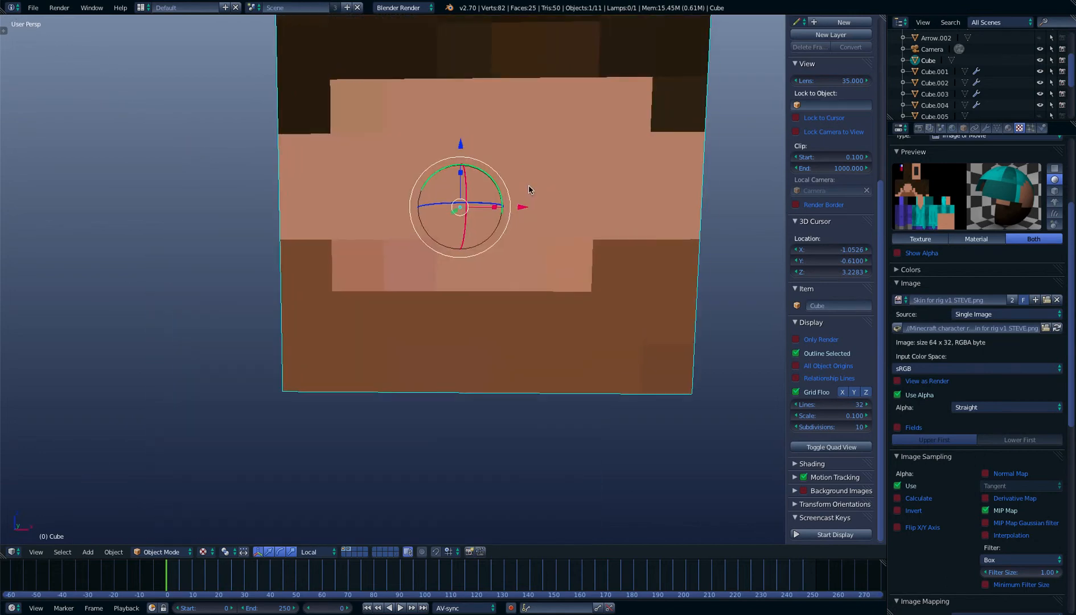
{"action": "middle_click_drag", "start_coordinate": [493, 182], "coordinate": [455, 258]}
{"action": "scroll", "coordinate": [614, 173], "scroll_direction": "down", "scroll_amount": 5}
{"action": "scroll", "coordinate": [497, 185], "scroll_direction": "up", "scroll_amount": 7}
{"action": "scroll", "coordinate": [455, 258], "scroll_direction": "down", "scroll_amount": 2}
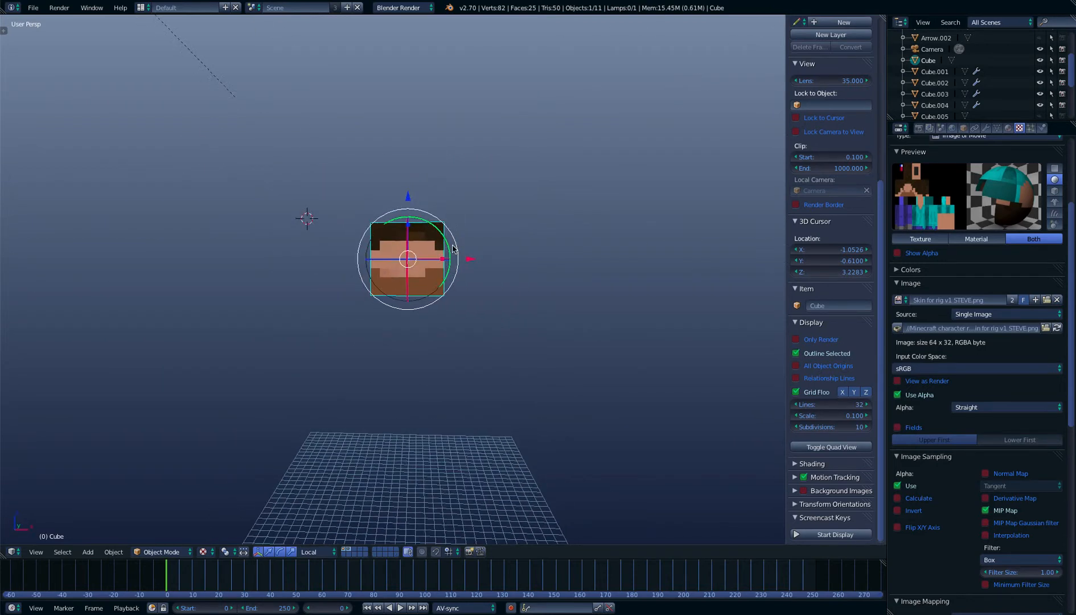
{"action": "scroll", "coordinate": [407, 253], "scroll_direction": "up", "scroll_amount": 4}
{"action": "scroll", "coordinate": [365, 263], "scroll_direction": "down", "scroll_amount": 3}
{"action": "middle_click_drag", "start_coordinate": [365, 263], "coordinate": [550, 305]}
{"action": "scroll", "coordinate": [322, 336], "scroll_direction": "up", "scroll_amount": 4}
{"action": "scroll", "coordinate": [328, 318], "scroll_direction": "up", "scroll_amount": 6}
{"action": "scroll", "coordinate": [519, 316], "scroll_direction": "down", "scroll_amount": 2}
{"action": "scroll", "coordinate": [526, 311], "scroll_direction": "up", "scroll_amount": 3}
{"action": "scroll", "coordinate": [489, 296], "scroll_direction": "down", "scroll_amount": 3}
{"action": "middle_click_drag", "start_coordinate": [488, 294], "coordinate": [520, 266]}
Enter Edit Mode on the head cube and subdivide the whole mesh three times into an eight-by-eight grid per side
{"action": "key", "text": "Tab"}
{"action": "scroll", "coordinate": [521, 316], "scroll_direction": "up", "scroll_amount": 4}
{"action": "key", "text": "w"}
{"action": "left_click", "coordinate": [497, 203]}
{"action": "key", "text": "w"}
{"action": "left_click", "coordinate": [497, 200]}
{"action": "key", "text": "w"}
{"action": "left_click", "coordinate": [497, 202]}
{"action": "scroll", "coordinate": [515, 219], "scroll_direction": "up", "scroll_amount": 3}
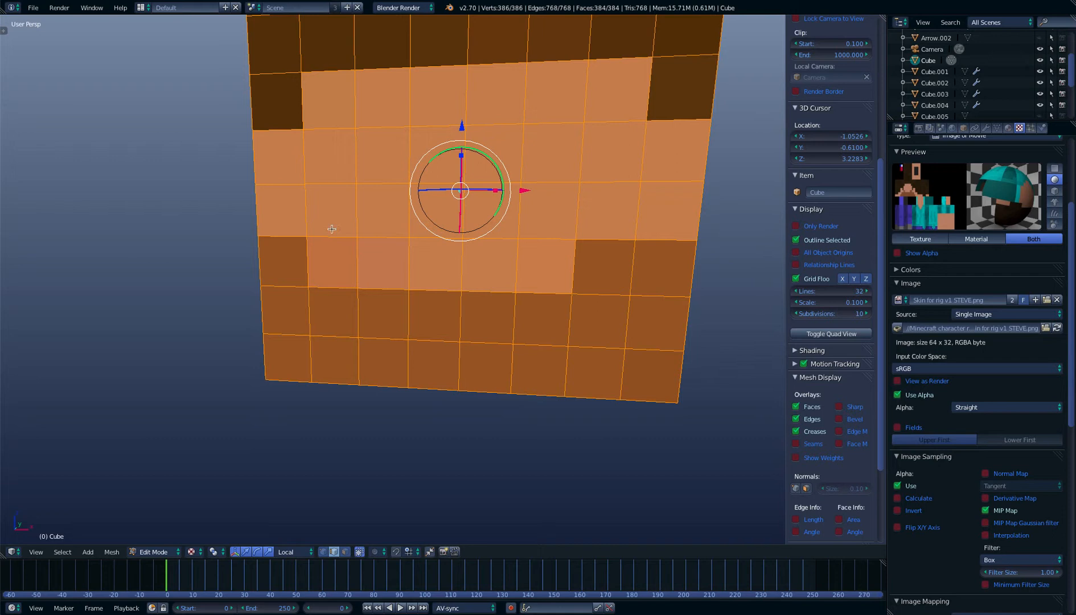
Switch to face selection mode and align to the front orthographic view of the head
{"action": "left_click", "coordinate": [345, 552]}
{"action": "right_click_drag", "start_coordinate": [314, 226], "coordinate": [191, 209]}
{"action": "right_click", "coordinate": [200, 210]}
{"action": "right_click_drag", "start_coordinate": [438, 209], "coordinate": [535, 227]}
{"action": "right_click", "coordinate": [483, 192]}
{"action": "right_click", "coordinate": [534, 227]}
{"action": "scroll", "coordinate": [576, 214], "scroll_direction": "down", "scroll_amount": 4}
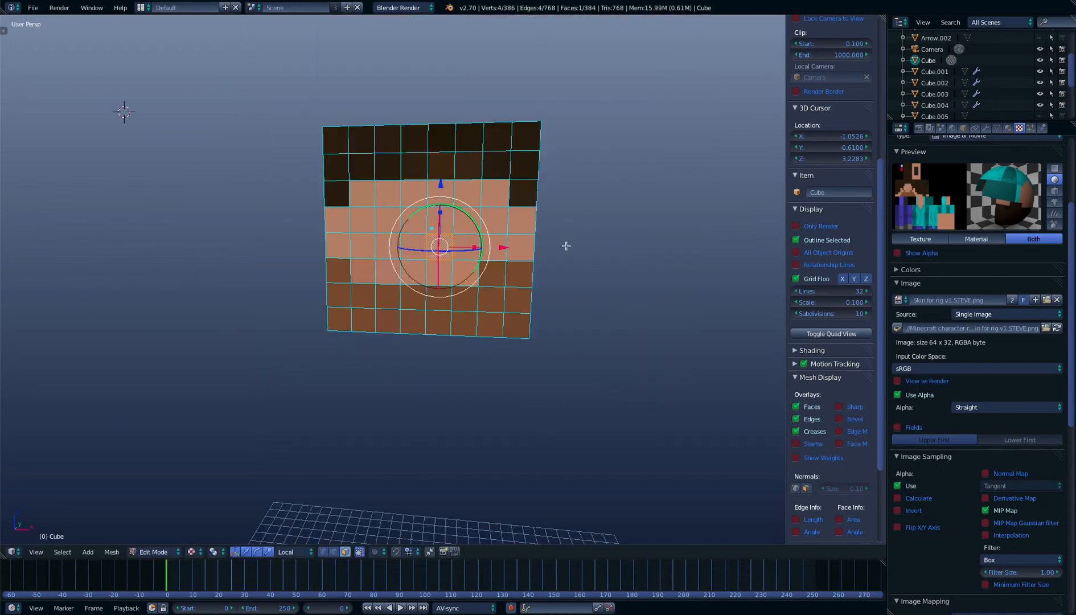
{"action": "key", "text": "KP_1"}
{"action": "middle_click_drag", "start_coordinate": [459, 273], "coordinate": [425, 272]}
{"action": "key", "text": "KP_1"}
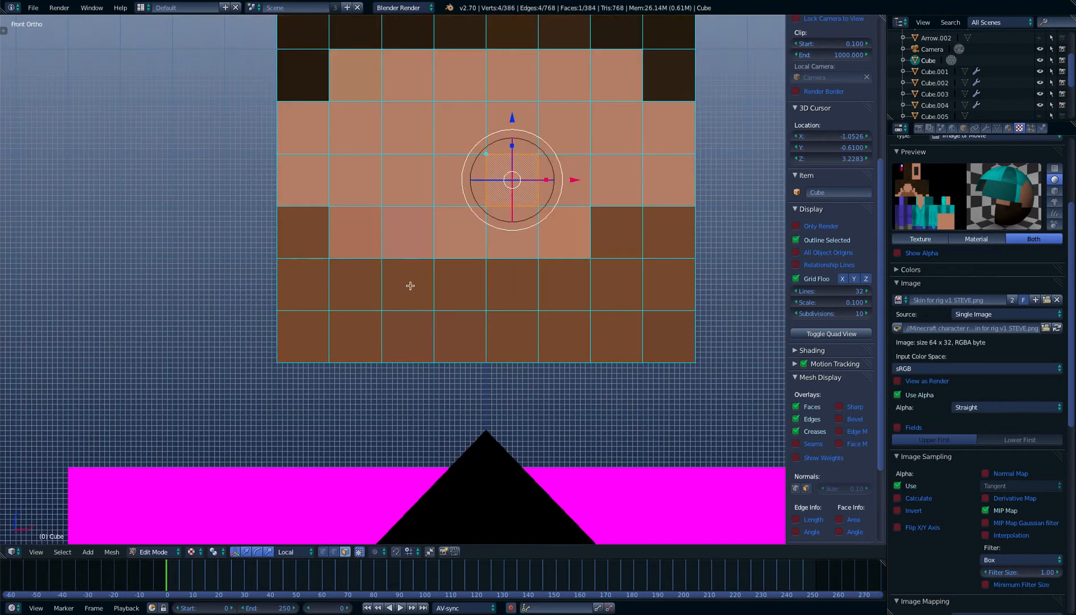
Select the four middle faces in the second-lowest row of the head's front and subdivide them once
{"action": "right_click", "coordinate": [413, 274]}
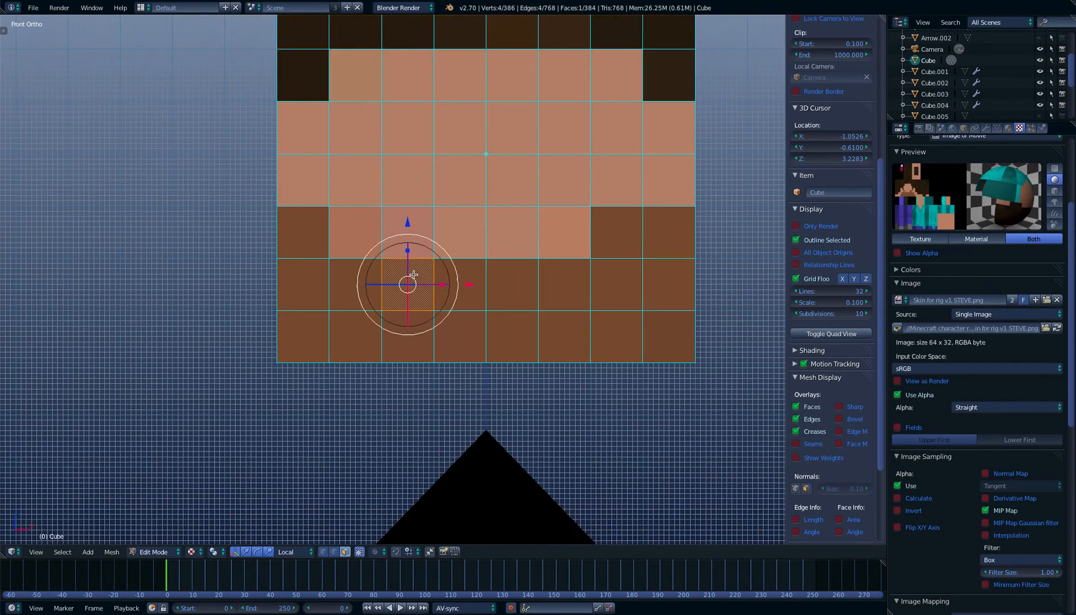
{"action": "right_click", "coordinate": [465, 277], "text": "shift"}
{"action": "right_click", "coordinate": [524, 279], "text": "shift"}
{"action": "right_click", "coordinate": [572, 278], "text": "shift"}
{"action": "scroll", "coordinate": [572, 277], "scroll_direction": "down", "scroll_amount": 1}
{"action": "middle_click_drag", "start_coordinate": [572, 277], "coordinate": [545, 273]}
{"action": "key", "text": "w"}
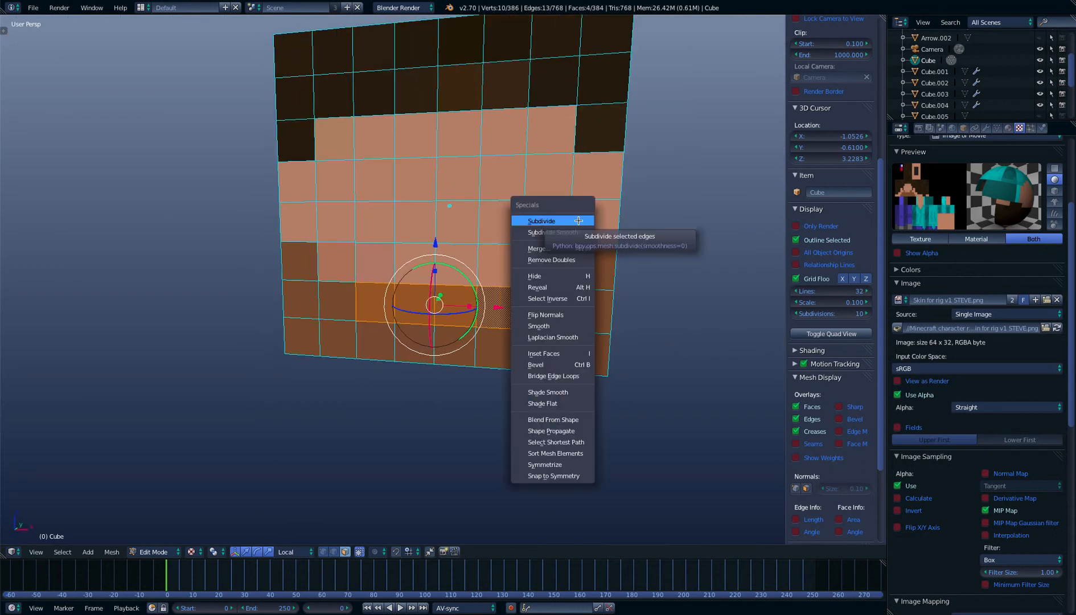
{"action": "left_click", "coordinate": [579, 220]}
Select the four faces diagonally adjoining the mouth strip's corners and subdivide them to bevel those corners
{"action": "middle_click_drag", "start_coordinate": [579, 262], "coordinate": [589, 261]}
{"action": "right_click", "coordinate": [352, 266]}
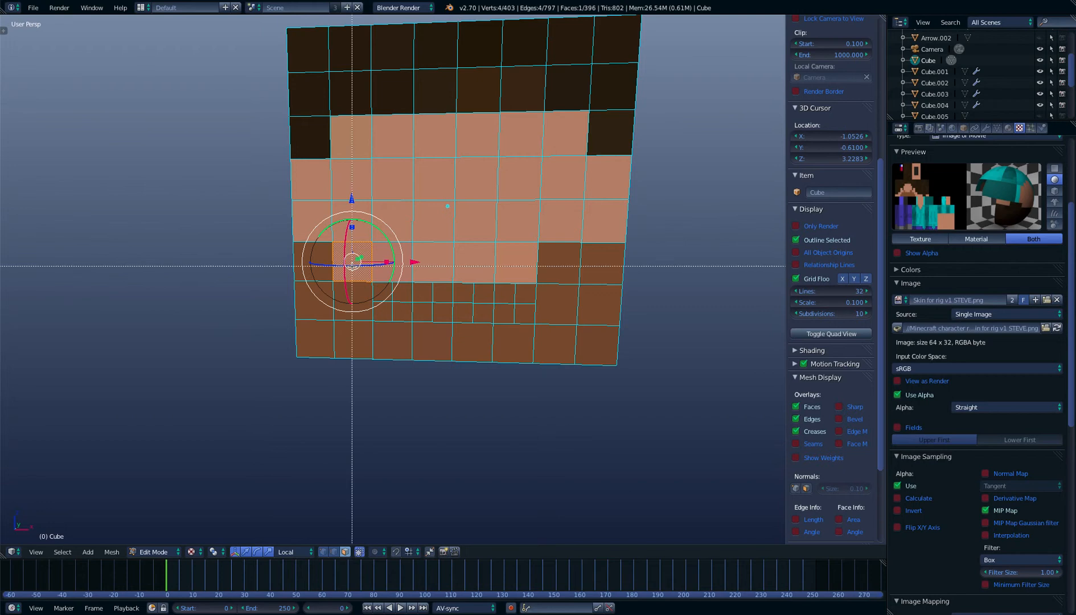
{"action": "right_click", "coordinate": [555, 266], "text": "ctrl"}
{"action": "key", "text": "b"}
{"action": "left_click_drag", "start_coordinate": [560, 268], "coordinate": [553, 347]}
{"action": "key", "text": "b"}
{"action": "left_click_drag", "start_coordinate": [553, 347], "coordinate": [355, 276]}
{"action": "key", "text": "b"}
{"action": "middle_click_drag", "start_coordinate": [354, 275], "coordinate": [388, 253]}
{"action": "key", "text": "w"}
{"action": "left_click", "coordinate": [345, 169]}
Clear the selection and select all sixteen small faces of the mouth strip in the front view
{"action": "scroll", "coordinate": [393, 214], "scroll_direction": "up", "scroll_amount": 4}
{"action": "middle_click_drag", "start_coordinate": [406, 218], "coordinate": [408, 217]}
{"action": "key", "text": "a"}
{"action": "right_click", "coordinate": [401, 261]}
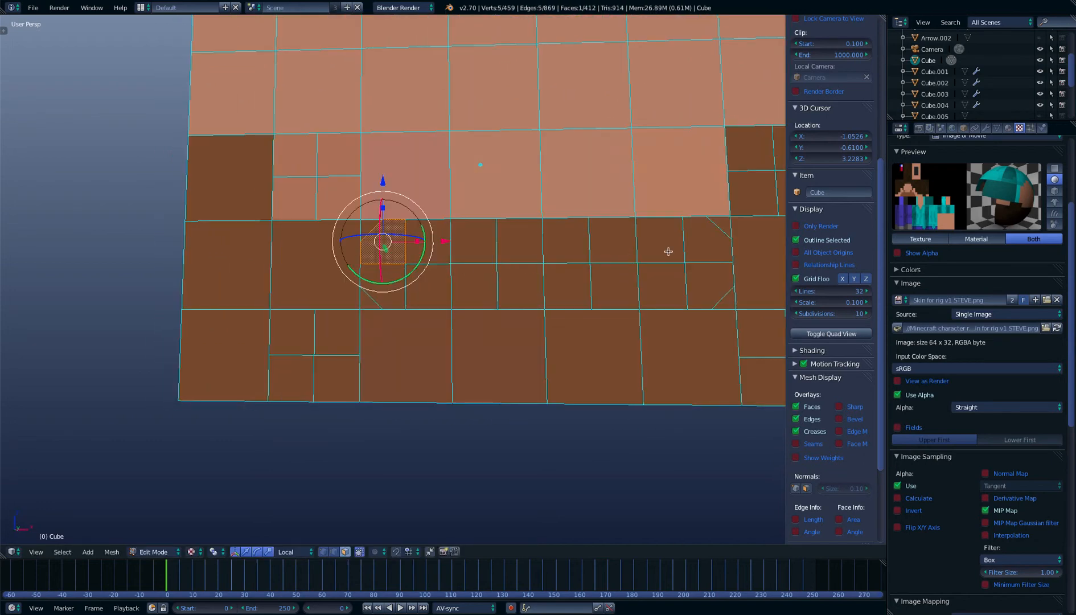
{"action": "right_click", "coordinate": [696, 251]}
{"action": "scroll", "coordinate": [697, 254], "scroll_direction": "down", "scroll_amount": 1}
{"action": "middle_click_drag", "start_coordinate": [697, 255], "coordinate": [560, 280]}
{"action": "scroll", "coordinate": [635, 285], "scroll_direction": "up", "scroll_amount": 1}
{"action": "key", "text": "KP_1"}
{"action": "scroll", "coordinate": [649, 285], "scroll_direction": "up", "scroll_amount": 4}
{"action": "key", "text": "b"}
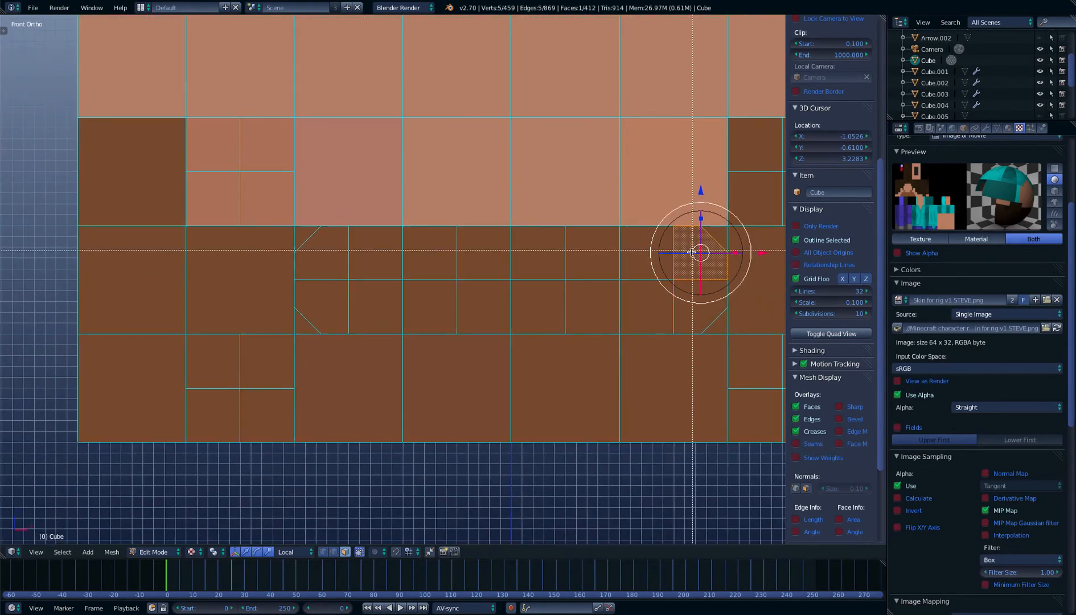
{"action": "left_click_drag", "start_coordinate": [690, 256], "coordinate": [321, 293]}
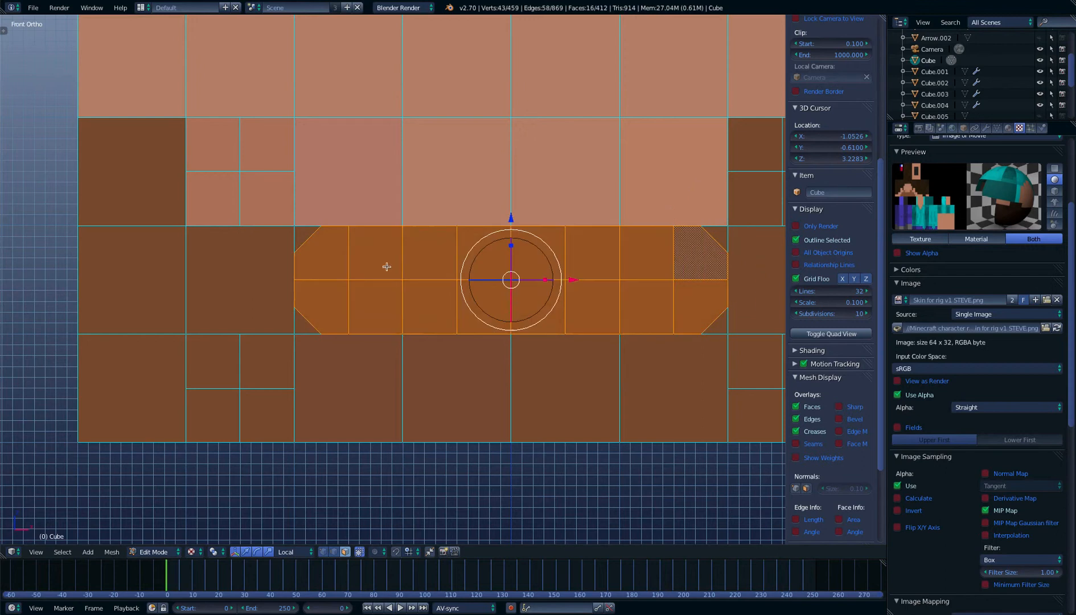
Extrude the mouth faces inward to about two thirds of the head's depth, using the right-side wireframe view
{"action": "middle_click_drag", "start_coordinate": [571, 332], "coordinate": [464, 295]}
{"action": "scroll", "coordinate": [515, 259], "scroll_direction": "down", "scroll_amount": 3}
{"action": "scroll", "coordinate": [509, 270], "scroll_direction": "up", "scroll_amount": 4}
{"action": "key", "text": "KP_3"}
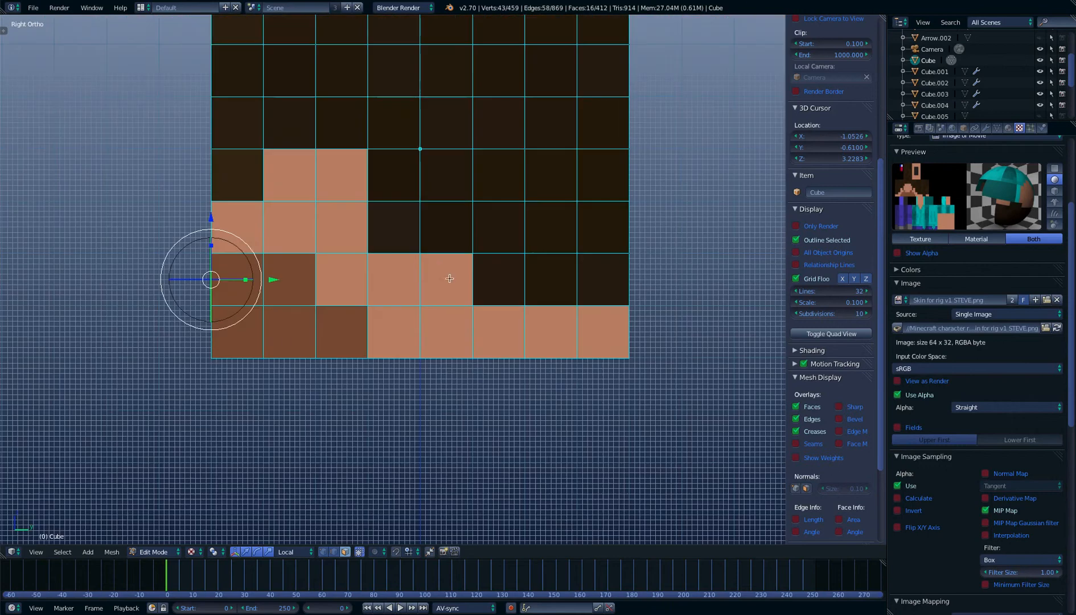
{"action": "scroll", "coordinate": [398, 258], "scroll_direction": "down", "scroll_amount": 2}
{"action": "key", "text": "z"}
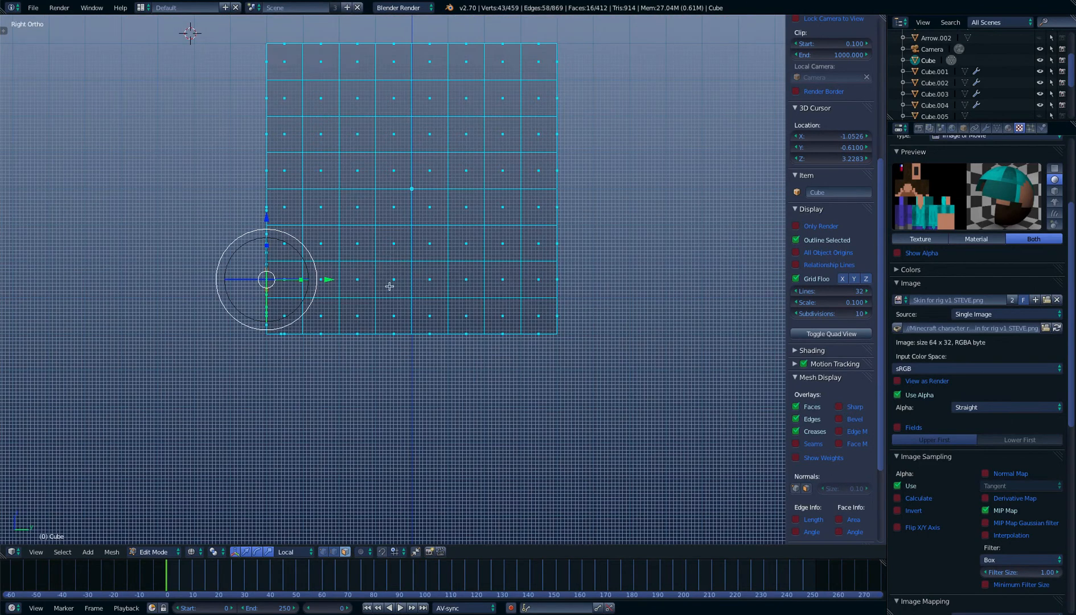
{"action": "key", "text": "ctrl+r"}
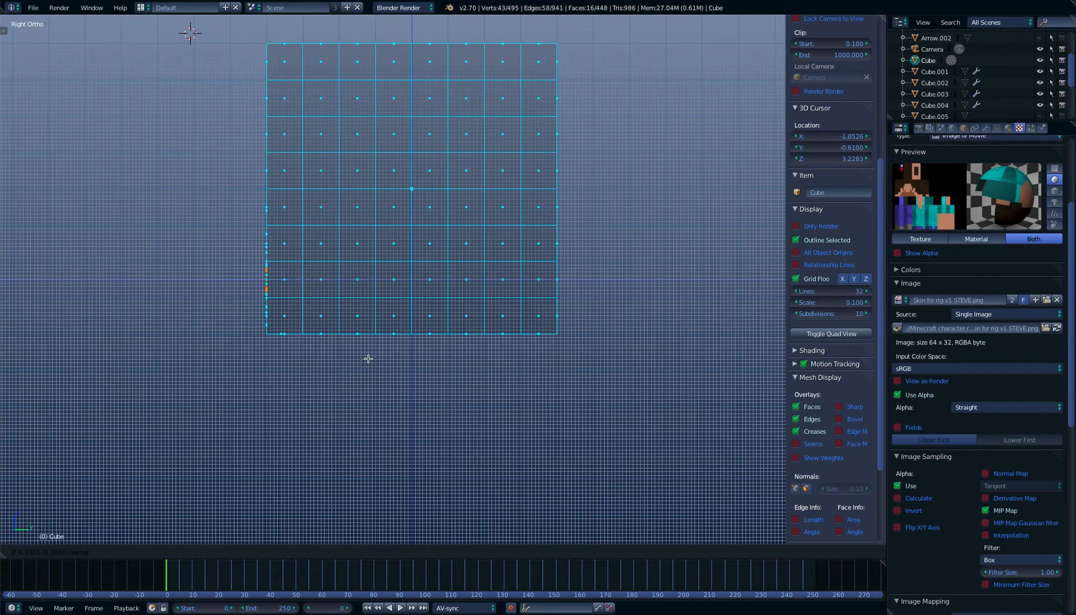
{"action": "left_click", "coordinate": [384, 365]}
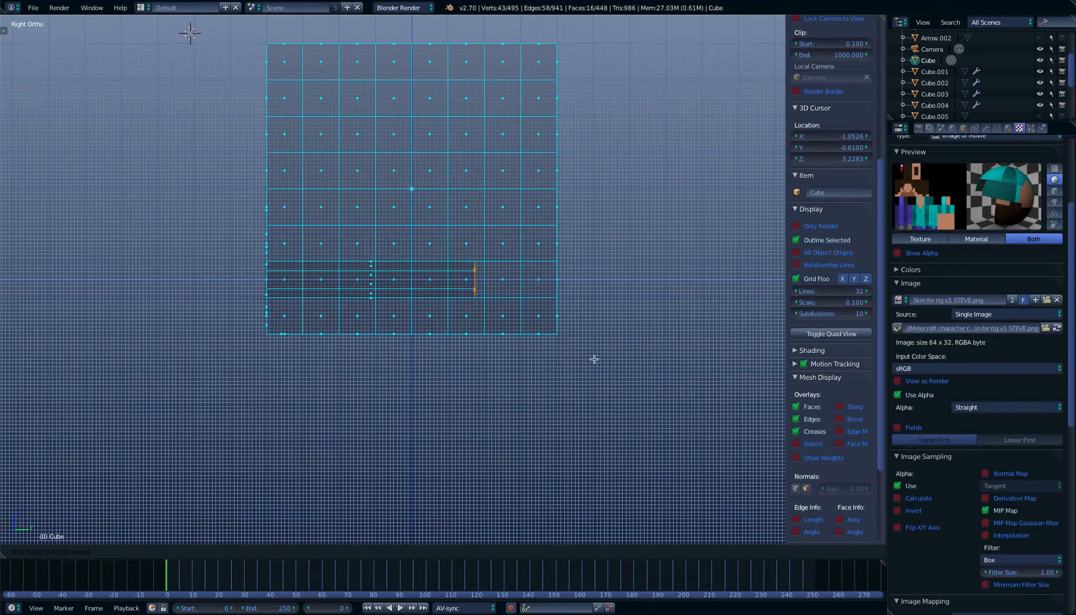
{"action": "left_click", "coordinate": [566, 351]}
{"action": "key", "text": "z"}
Inspect the extruded mouth cavity in Object Mode and return to Edit Mode
{"action": "mouse_move", "coordinate": [566, 350]}
{"action": "middle_mouse_down"}
{"action": "mouse_move", "coordinate": [540, 307]}
{"action": "mouse_move", "coordinate": [548, 283]}
{"action": "mouse_move", "coordinate": [567, 335]}
{"action": "mouse_move", "coordinate": [571, 315]}
{"action": "mouse_move", "coordinate": [556, 284]}
{"action": "middle_mouse_up"}
{"action": "scroll", "coordinate": [548, 284], "scroll_direction": "up", "scroll_amount": 2}
{"action": "key", "text": "Tab"}
{"action": "scroll", "coordinate": [552, 288], "scroll_direction": "down", "scroll_amount": 3}
{"action": "scroll", "coordinate": [566, 335], "scroll_direction": "up", "scroll_amount": 2}
{"action": "scroll", "coordinate": [566, 335], "scroll_direction": "up", "scroll_amount": 1}
{"action": "key", "text": "Tab"}
{"action": "scroll", "coordinate": [554, 285], "scroll_direction": "down", "scroll_amount": 2}
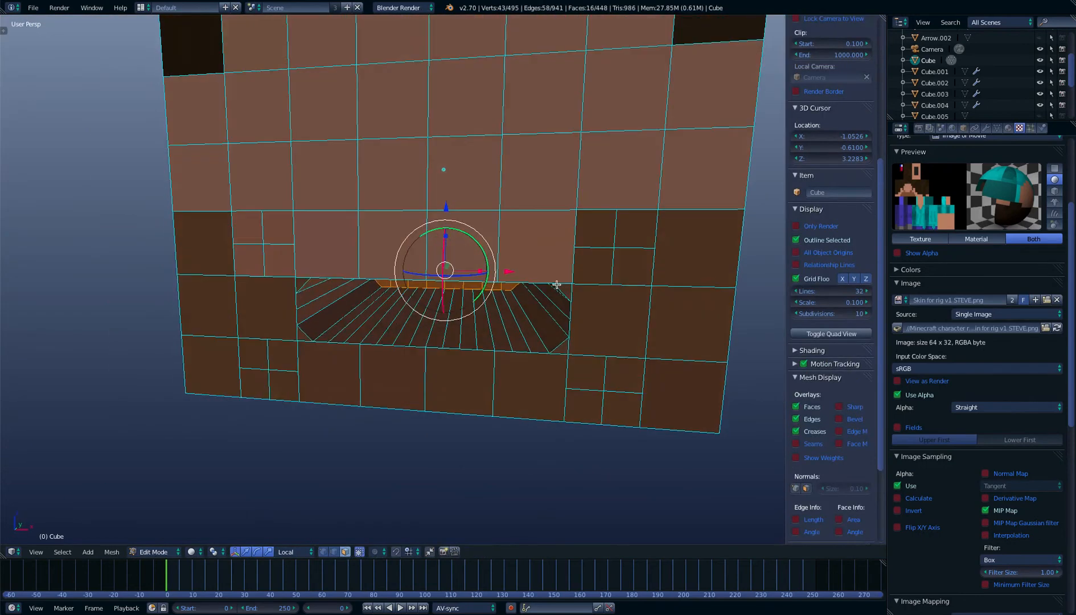
Add a loop cut around the mouth cavity walls and slide it close to the front opening
{"action": "key", "text": "t"}
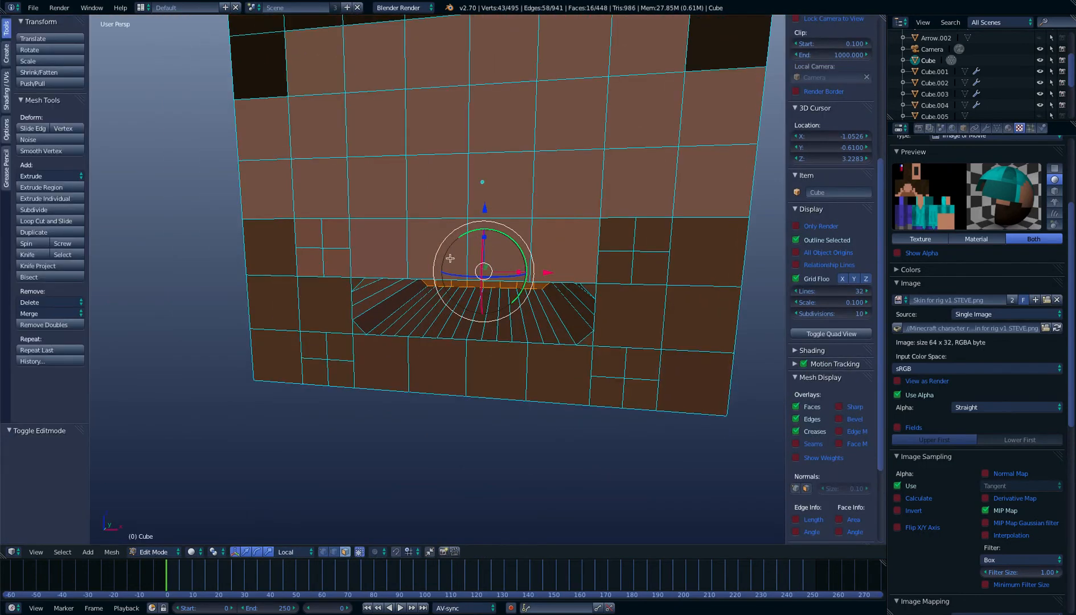
{"action": "left_click", "coordinate": [79, 222]}
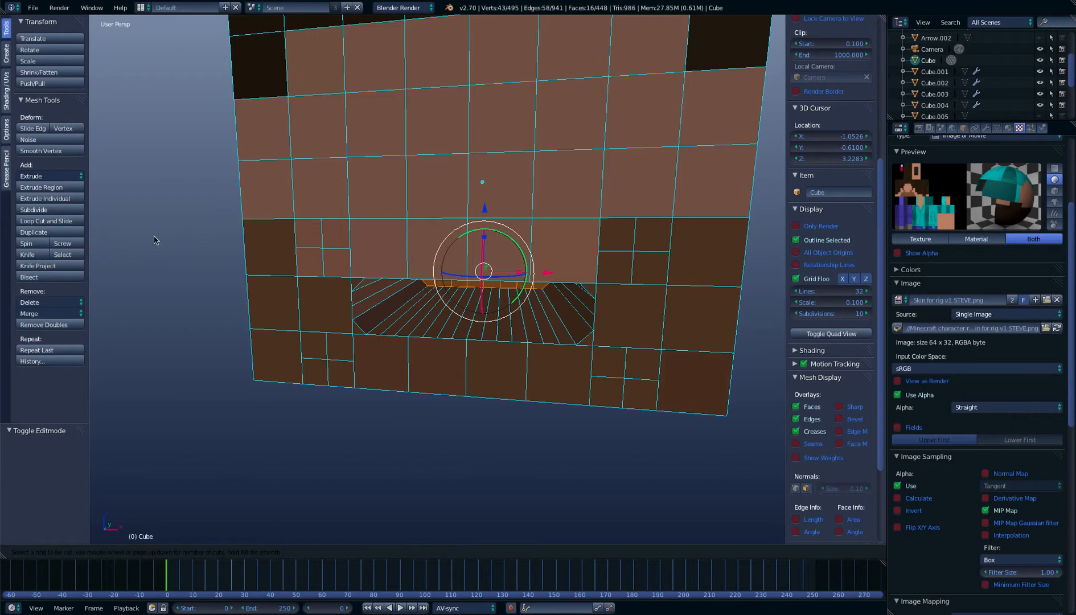
{"action": "left_click", "coordinate": [396, 300]}
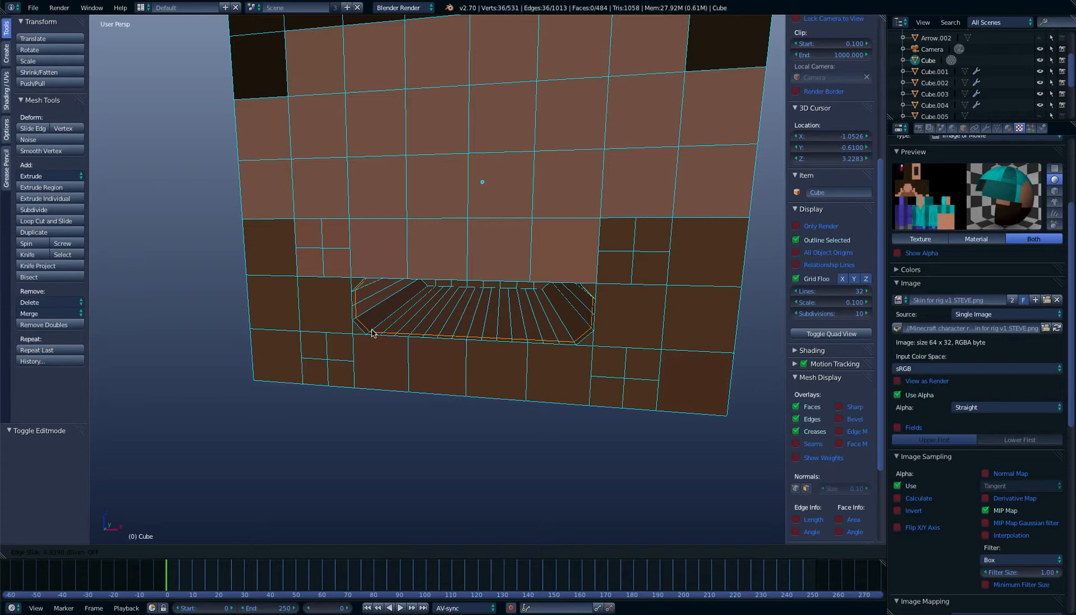
{"action": "left_click", "coordinate": [373, 333]}
{"action": "scroll", "coordinate": [388, 314], "scroll_direction": "up", "scroll_amount": 6}
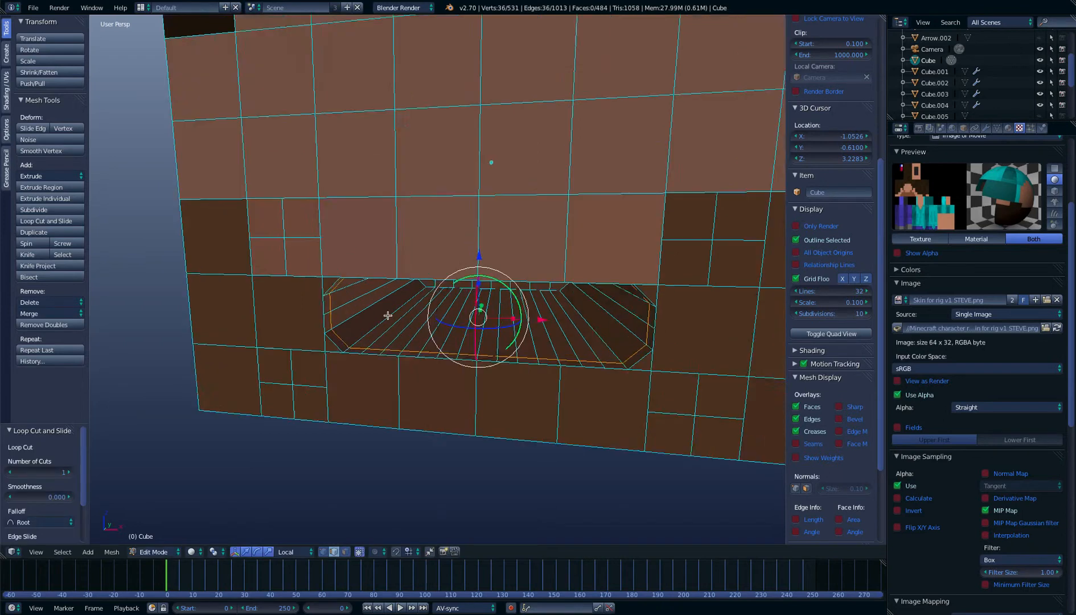
Try a second loop cut near the back of the mouth cavity and undo it
{"action": "middle_click_drag", "start_coordinate": [388, 315], "coordinate": [393, 293]}
{"action": "scroll", "coordinate": [393, 293], "scroll_direction": "down", "scroll_amount": 2}
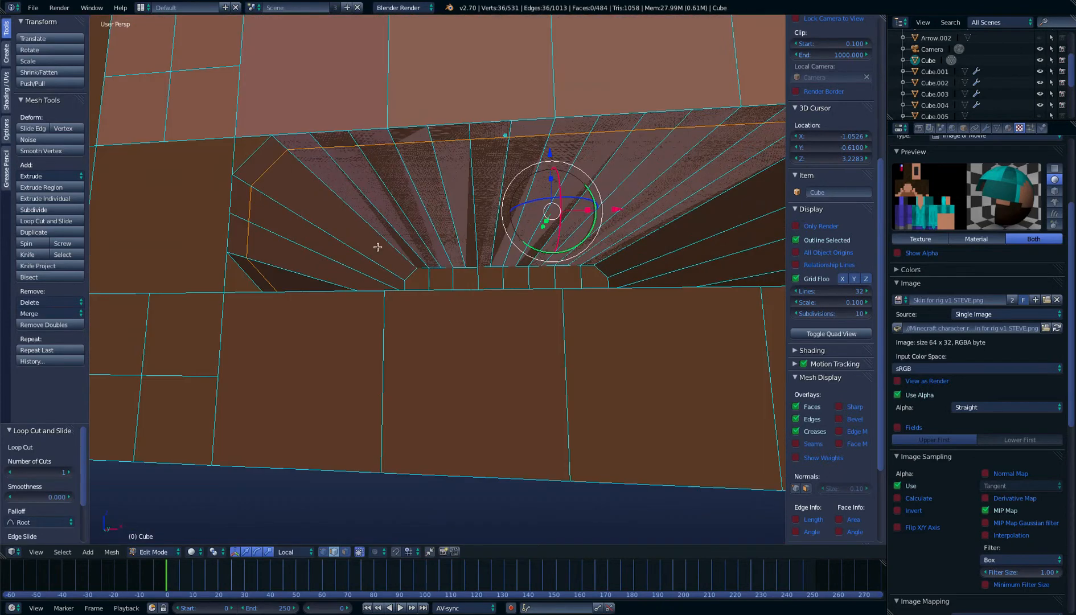
{"action": "middle_click_drag", "start_coordinate": [515, 248], "coordinate": [496, 264]}
{"action": "middle_click_drag", "start_coordinate": [344, 234], "coordinate": [374, 271]}
{"action": "scroll", "coordinate": [356, 247], "scroll_direction": "down", "scroll_amount": 2}
{"action": "scroll", "coordinate": [369, 263], "scroll_direction": "up", "scroll_amount": 2}
{"action": "left_click", "coordinate": [45, 221]}
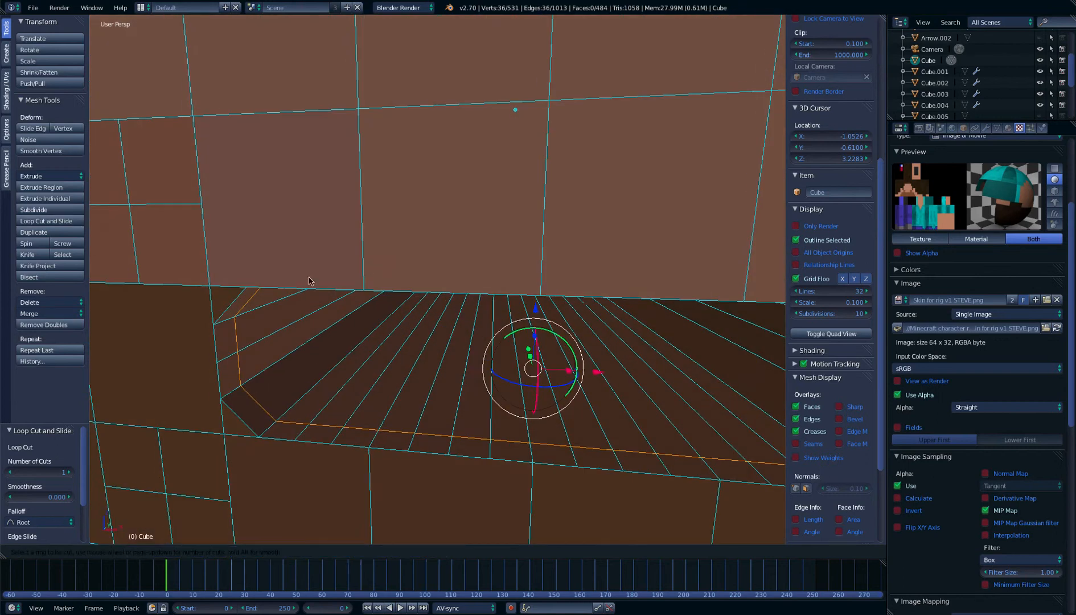
{"action": "left_click", "coordinate": [604, 327]}
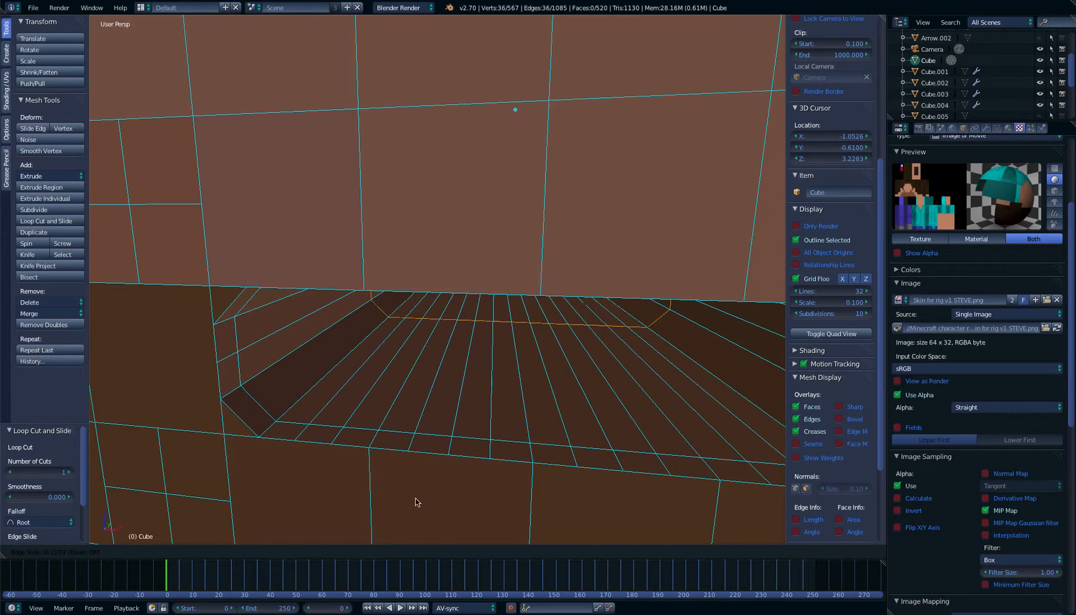
{"action": "left_click", "coordinate": [457, 435]}
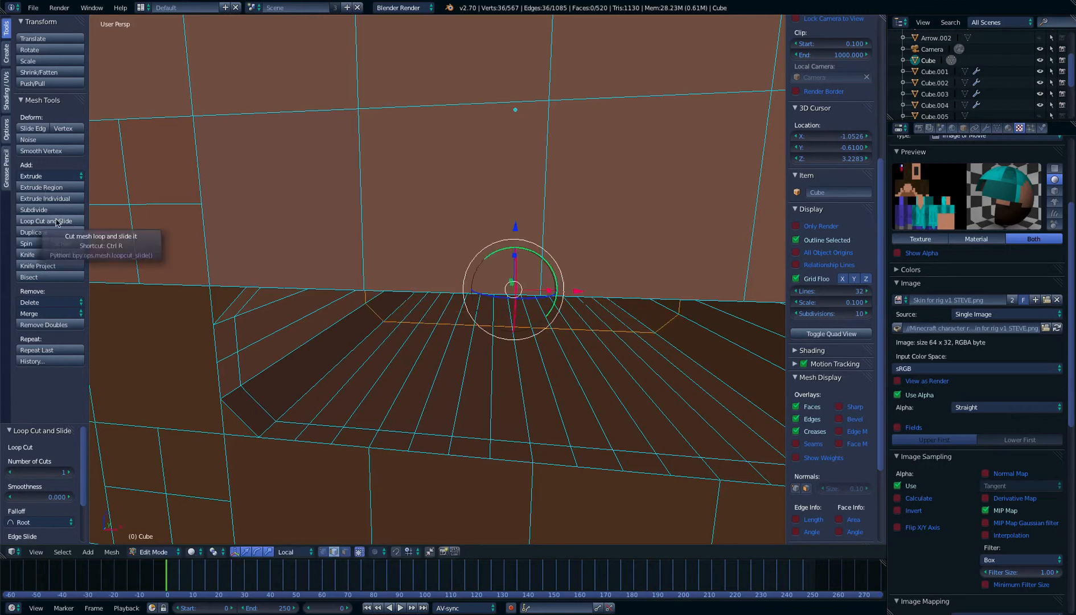
{"action": "key", "text": "alt+z"}
{"action": "key", "text": "alt+z"}
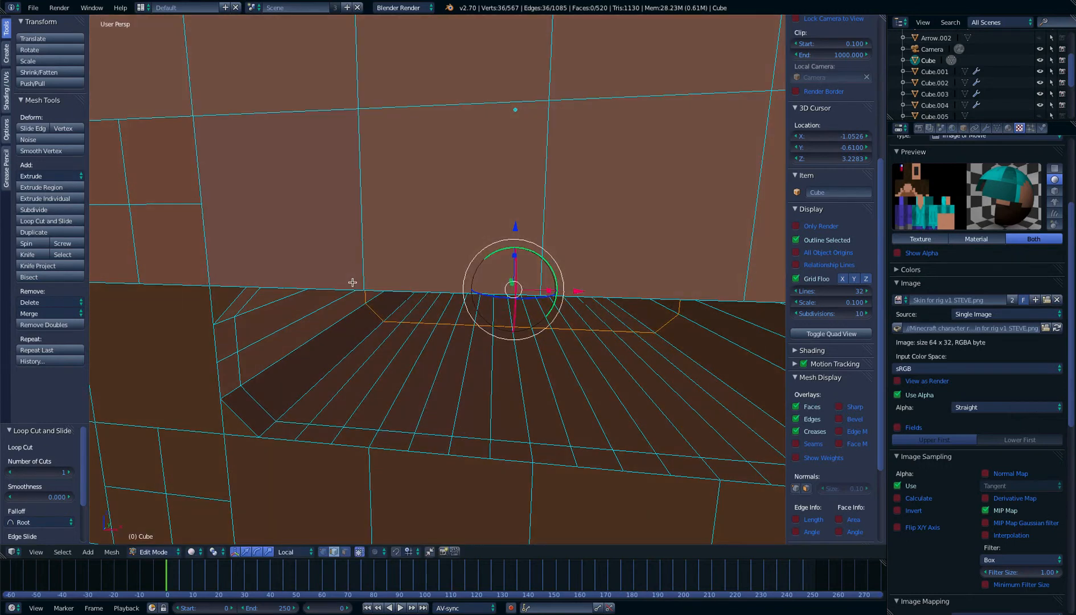
{"action": "key", "text": "ctrl+z"}
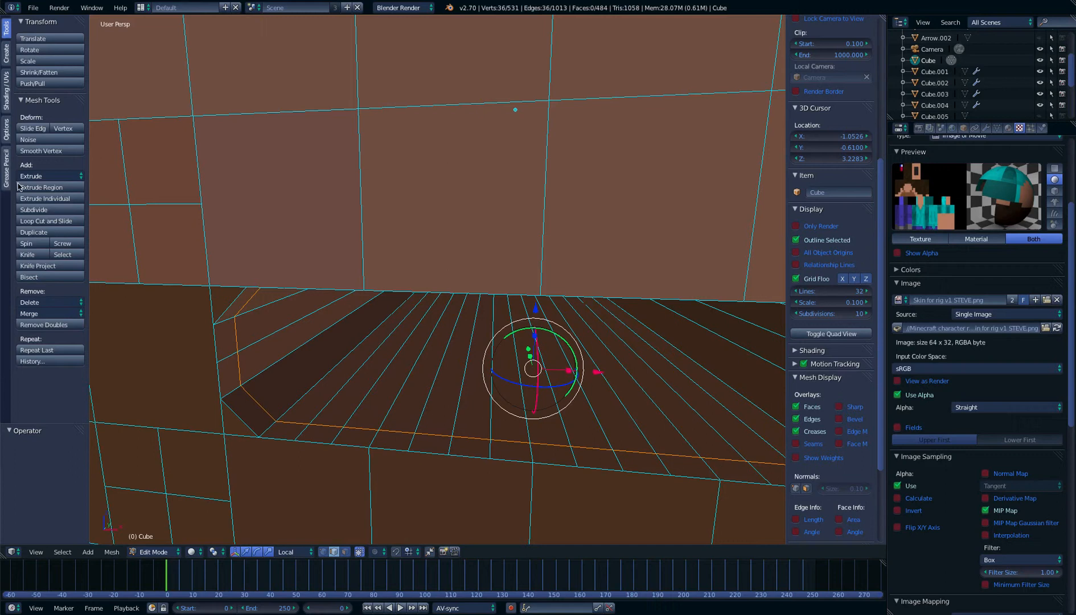
Add a second loop cut around the mouth cavity, slid to just behind the first one
{"action": "left_click", "coordinate": [46, 221]}
{"action": "left_click", "coordinate": [426, 321]}
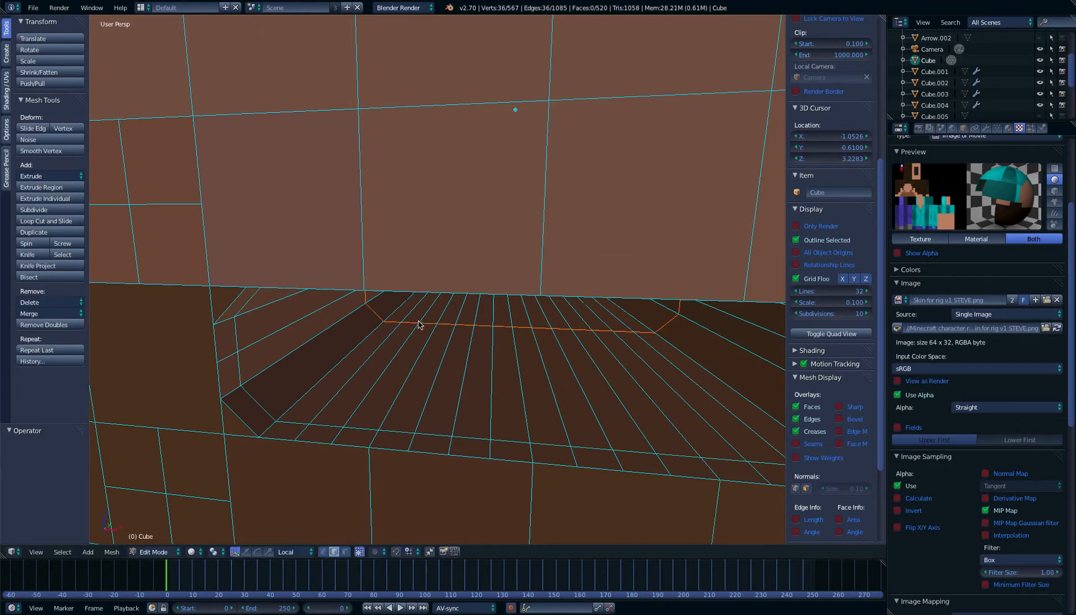
{"action": "left_click", "coordinate": [366, 358]}
Switch to face selection with the translate manipulator and select the upper band of cavity faces between the two loop cuts
{"action": "middle_click_drag", "start_coordinate": [366, 359], "coordinate": [371, 326]}
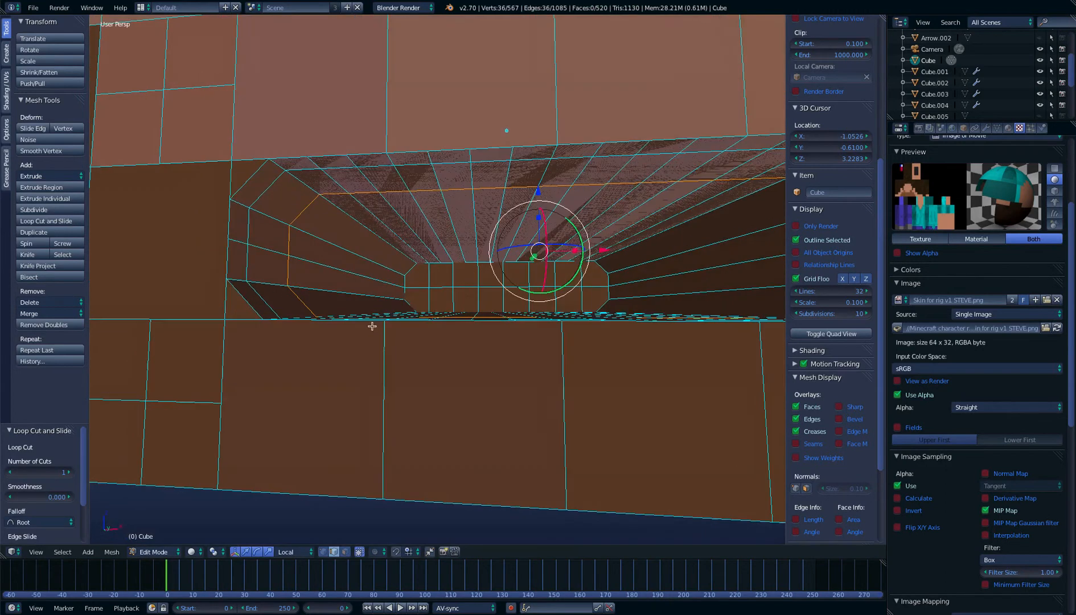
{"action": "left_click", "coordinate": [346, 553]}
{"action": "middle_click_drag", "start_coordinate": [363, 346], "coordinate": [427, 466]}
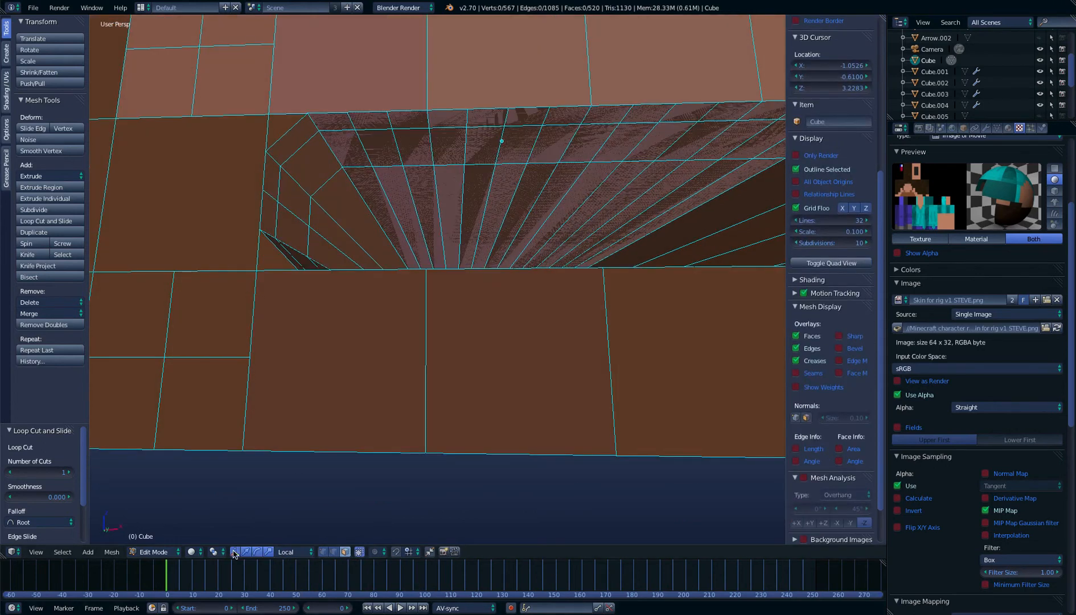
{"action": "left_click", "coordinate": [249, 553]}
{"action": "right_click", "coordinate": [322, 156]}
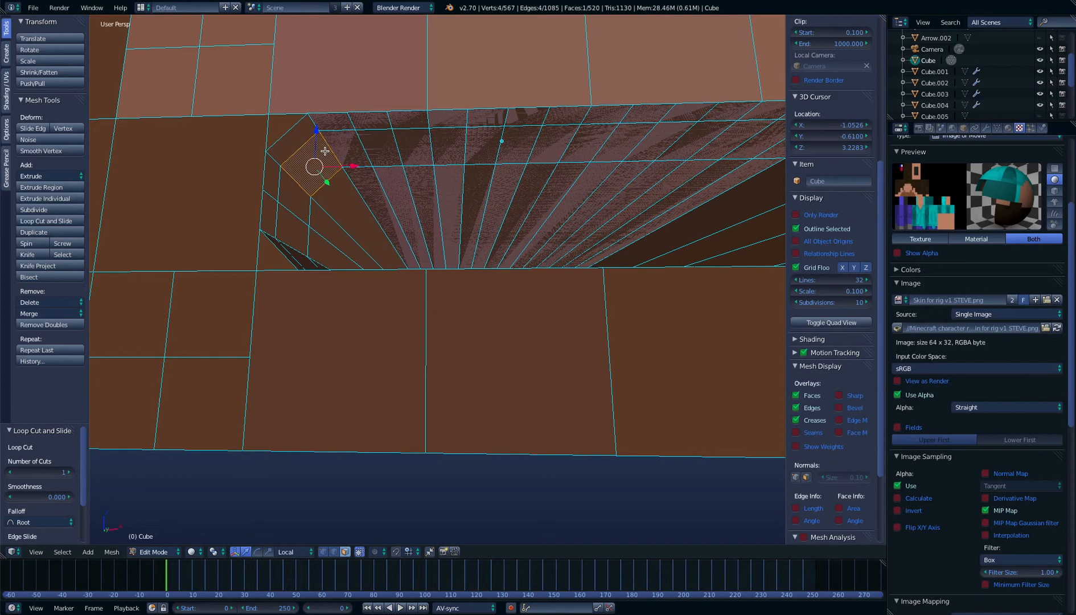
{"action": "key", "text": "g"}
{"action": "right_click", "coordinate": [331, 159]}
{"action": "right_click", "coordinate": [345, 155], "text": "shift"}
{"action": "right_click", "coordinate": [396, 144], "text": "shift"}
{"action": "right_click", "coordinate": [411, 146], "text": "shift"}
{"action": "right_click", "coordinate": [460, 153], "text": "shift"}
{"action": "right_click", "coordinate": [487, 148], "text": "shift"}
{"action": "right_click", "coordinate": [540, 146], "text": "shift"}
{"action": "right_click", "coordinate": [567, 141], "text": "shift"}
{"action": "right_click", "coordinate": [595, 145], "text": "shift"}
{"action": "middle_click_drag", "start_coordinate": [600, 152], "coordinate": [662, 163]}
{"action": "right_click", "coordinate": [684, 160], "text": "shift"}
{"action": "right_click", "coordinate": [644, 136], "text": "shift"}
{"action": "right_click", "coordinate": [661, 144], "text": "shift"}
{"action": "right_click", "coordinate": [586, 154], "text": "shift"}
{"action": "right_click", "coordinate": [541, 151], "text": "shift"}
{"action": "right_click", "coordinate": [515, 152], "text": "shift"}
{"action": "right_click", "coordinate": [481, 149], "text": "shift"}
Add the lower band of cavity faces between the two loop cuts to the selection, including the diagonal corner faces
{"action": "middle_click_drag", "start_coordinate": [493, 198], "coordinate": [168, 403]}
{"action": "right_click", "coordinate": [243, 443], "text": "shift"}
{"action": "right_click", "coordinate": [277, 463], "text": "shift"}
{"action": "right_click", "coordinate": [338, 460], "text": "shift"}
{"action": "right_click", "coordinate": [308, 461], "text": "shift"}
{"action": "right_click", "coordinate": [367, 466], "text": "shift"}
{"action": "right_click", "coordinate": [407, 464], "text": "shift"}
{"action": "right_click", "coordinate": [436, 461], "text": "shift"}
{"action": "right_click", "coordinate": [464, 458], "text": "shift"}
{"action": "right_click", "coordinate": [529, 458], "text": "shift"}
{"action": "right_click", "coordinate": [509, 455], "text": "shift"}
{"action": "right_click", "coordinate": [578, 450], "text": "shift"}
{"action": "right_click", "coordinate": [607, 447], "text": "shift"}
{"action": "right_click", "coordinate": [637, 447], "text": "shift"}
{"action": "right_click", "coordinate": [678, 441], "text": "shift"}
{"action": "right_click", "coordinate": [671, 449], "text": "shift"}
{"action": "right_click", "coordinate": [720, 414], "text": "shift"}
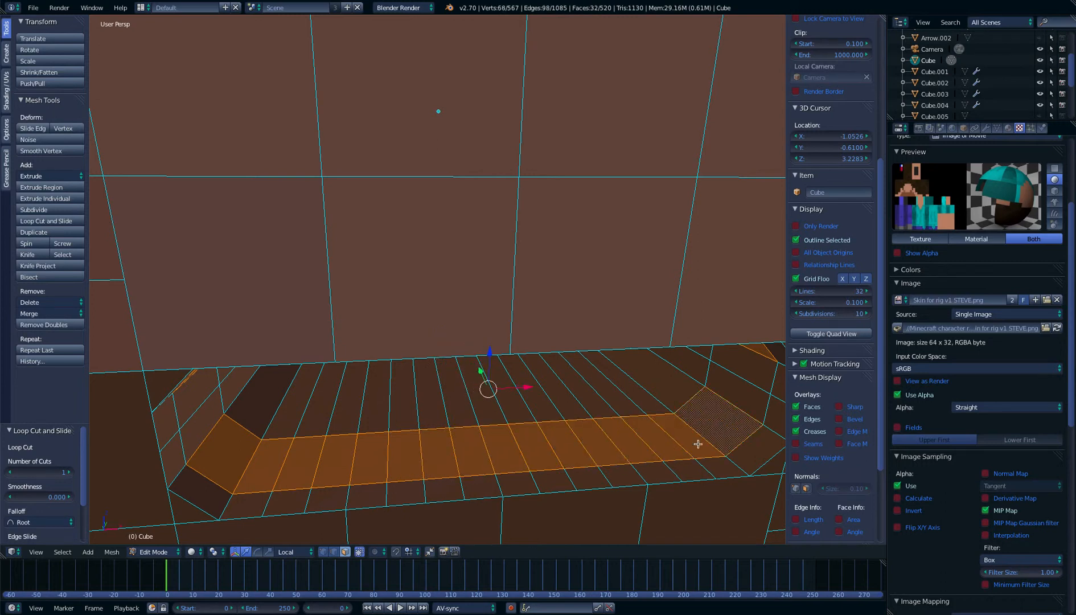
Try moving the face beside the mouth's left end outward along the X axis and undo the move
{"action": "scroll", "coordinate": [622, 440], "scroll_direction": "down", "scroll_amount": 1}
{"action": "middle_click_drag", "start_coordinate": [623, 440], "coordinate": [601, 408]}
{"action": "scroll", "coordinate": [600, 408], "scroll_direction": "down", "scroll_amount": 1}
{"action": "key", "text": "KP_1"}
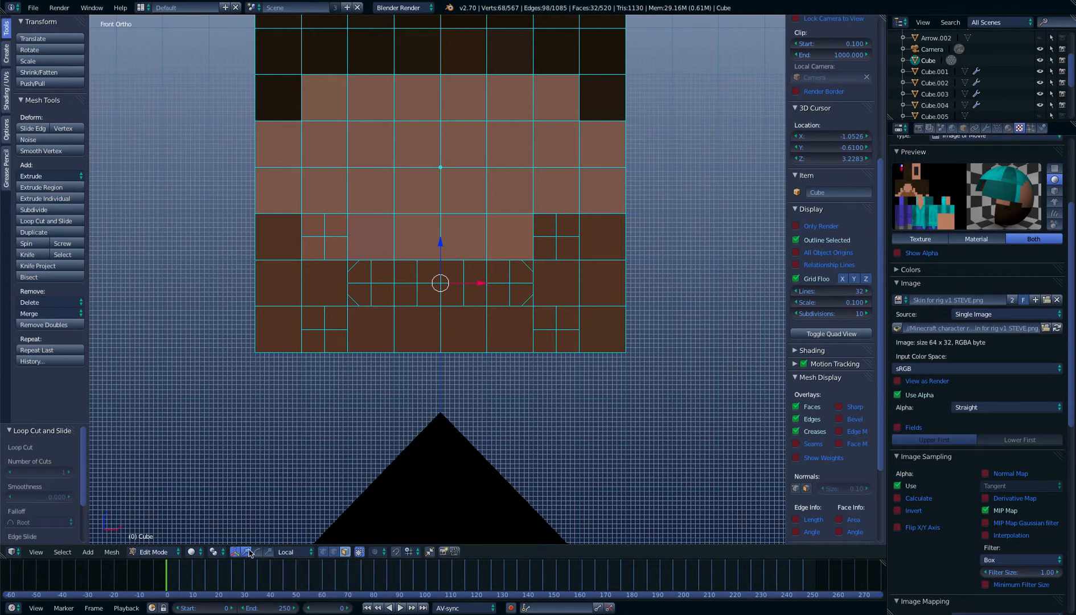
{"action": "right_click", "coordinate": [321, 290]}
{"action": "key", "text": "g"}
{"action": "key", "text": "g"}
{"action": "key", "text": "x"}
{"action": "left_click", "coordinate": [337, 285]}
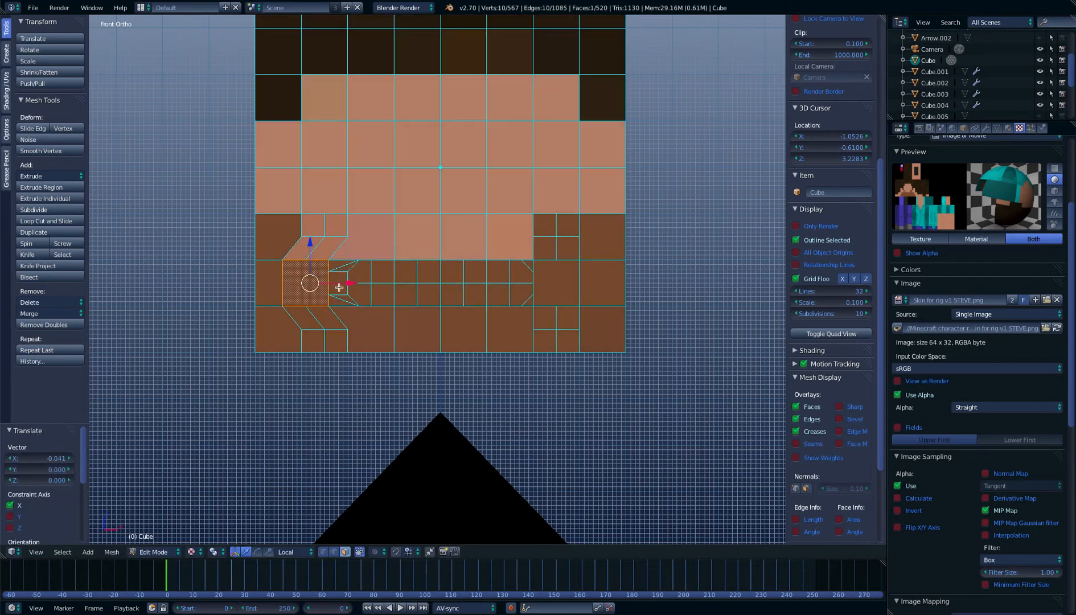
{"action": "key", "text": "ctrl+z"}
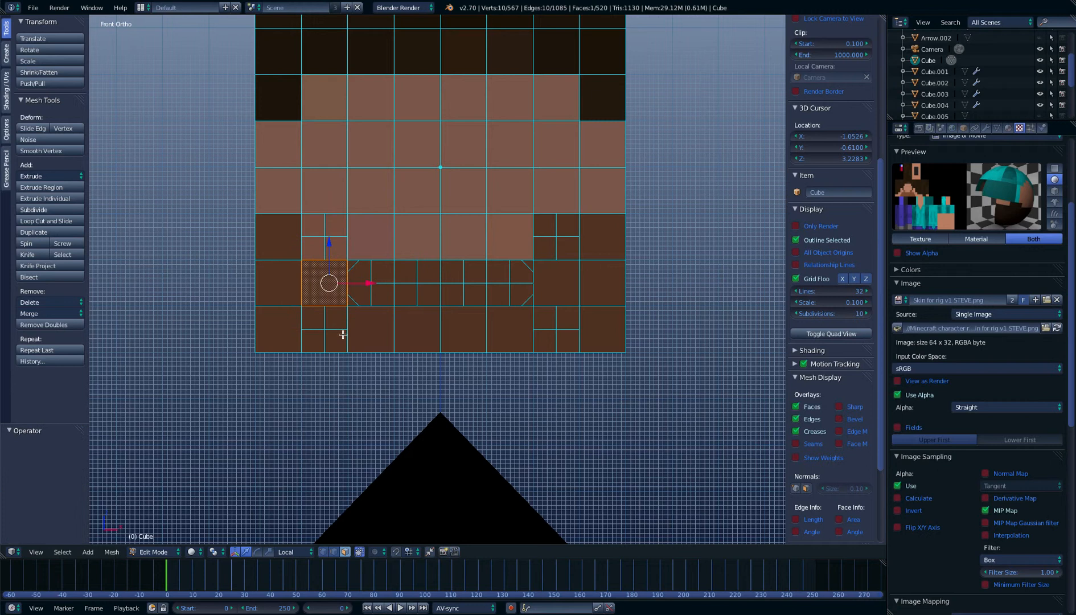
Try rotating the face beside the mouth's left end around the X axis and undo the rotation
{"action": "left_click", "coordinate": [257, 551]}
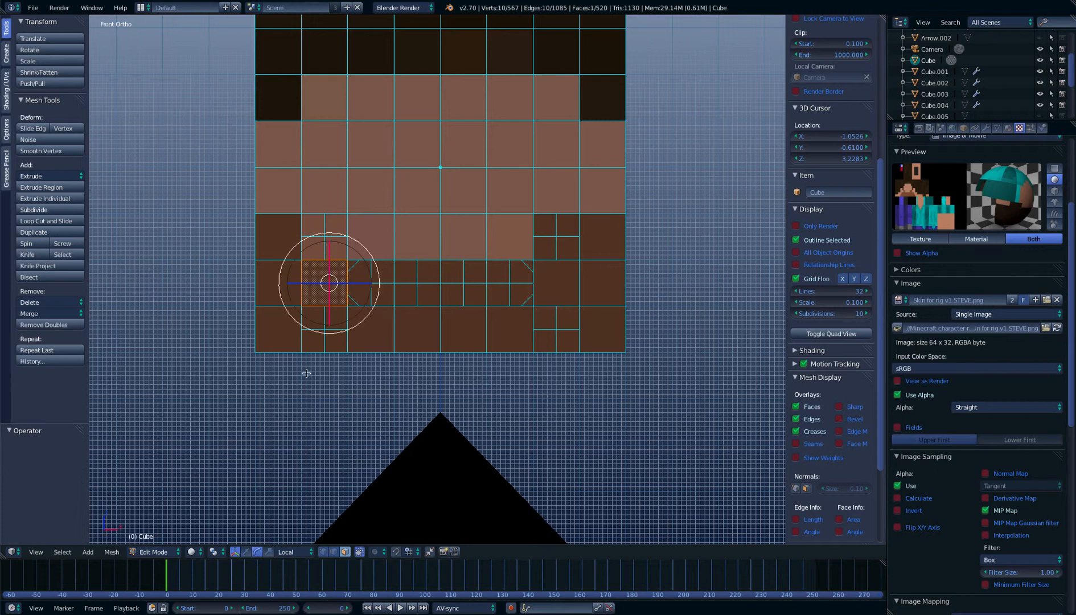
{"action": "mouse_move", "coordinate": [386, 294]}
{"action": "middle_mouse_down"}
{"action": "mouse_move", "coordinate": [402, 304]}
{"action": "mouse_move", "coordinate": [375, 277]}
{"action": "middle_mouse_up"}
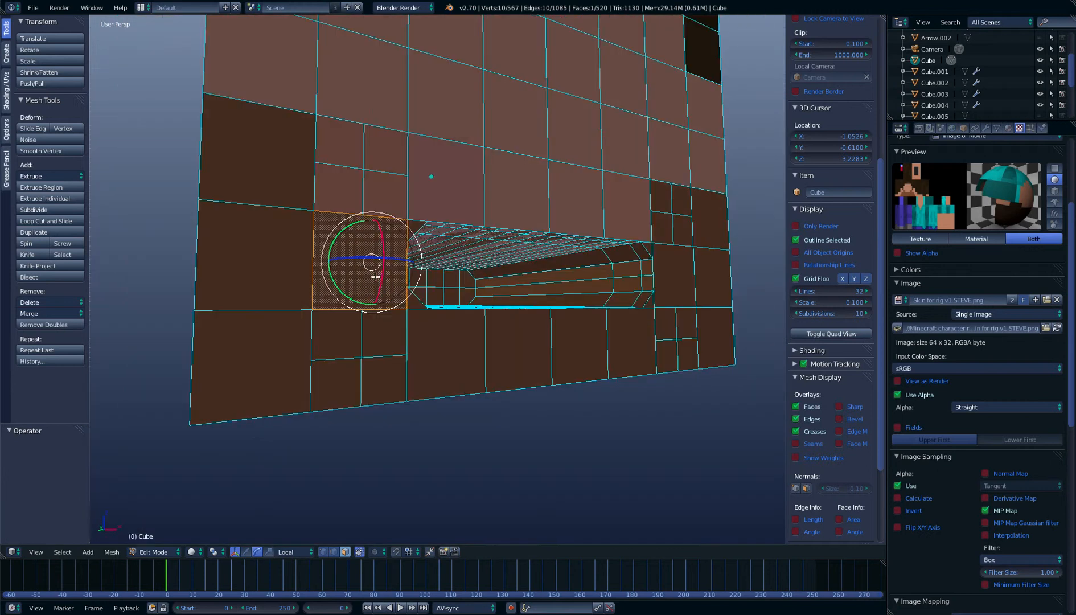
{"action": "left_click_drag", "start_coordinate": [382, 246], "coordinate": [388, 276]}
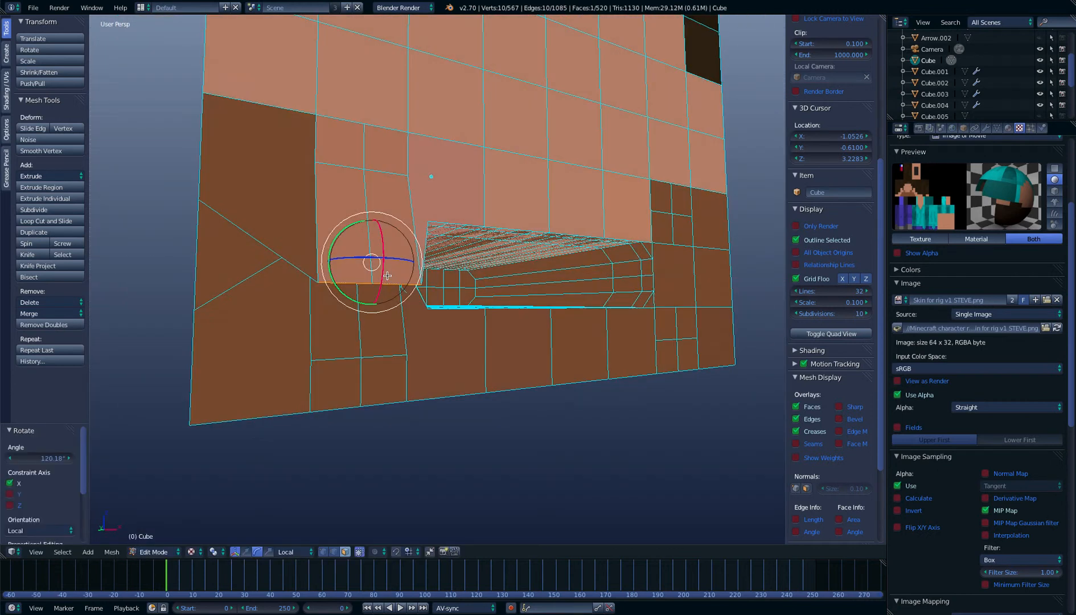
{"action": "key", "text": "z"}
{"action": "key", "text": "ctrl+z"}
{"action": "key", "text": "KP_1"}
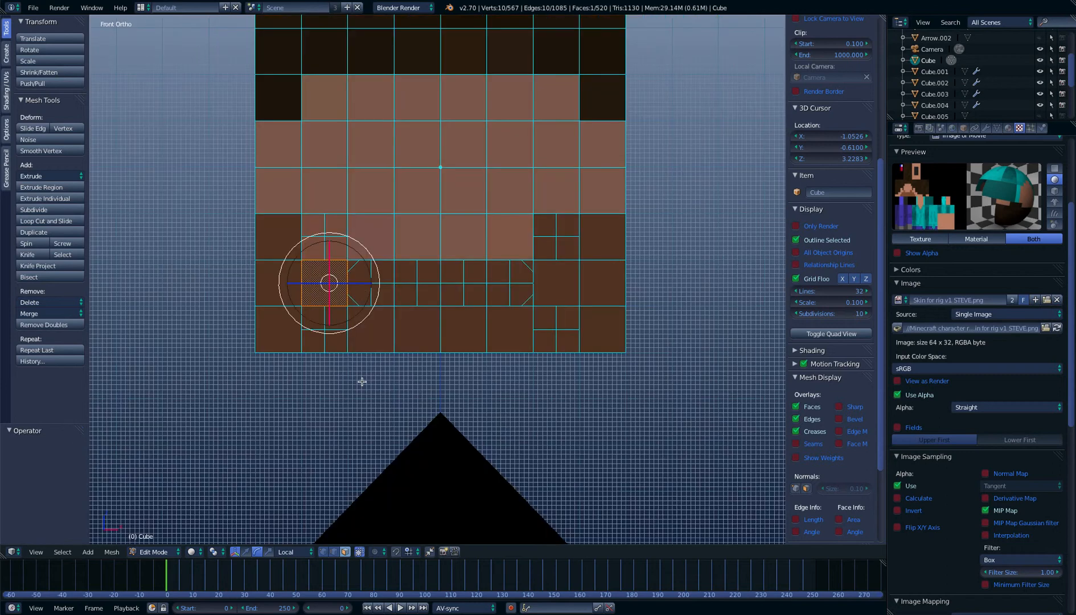
Try stretching the face beside the mouth along the X axis with the scale manipulator and undo the resize
{"action": "left_click", "coordinate": [269, 553]}
{"action": "left_click_drag", "start_coordinate": [366, 285], "coordinate": [499, 271]}
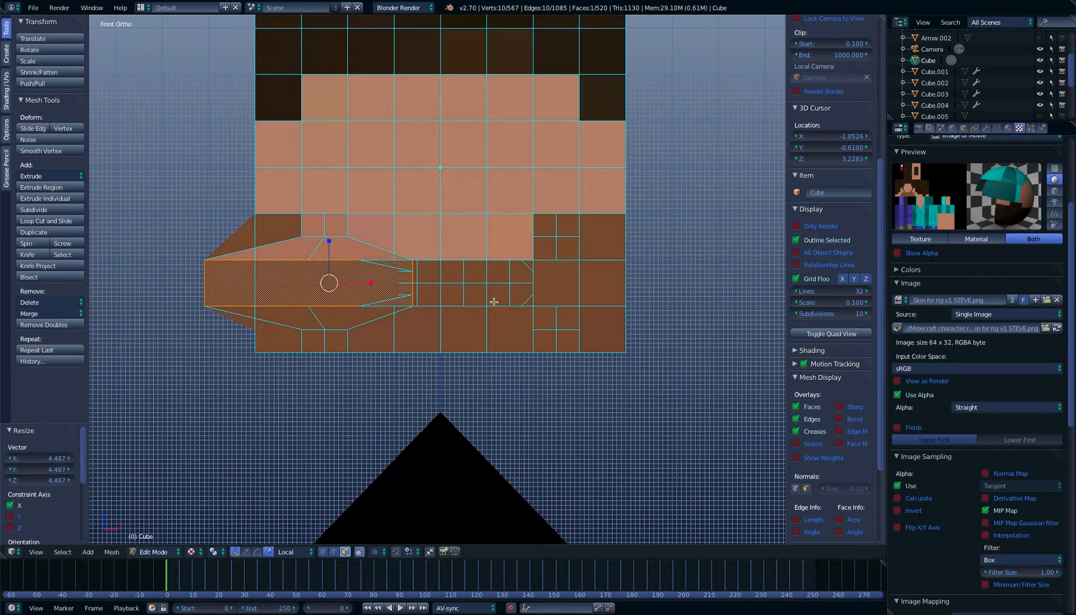
{"action": "key", "text": "ctrl+z"}
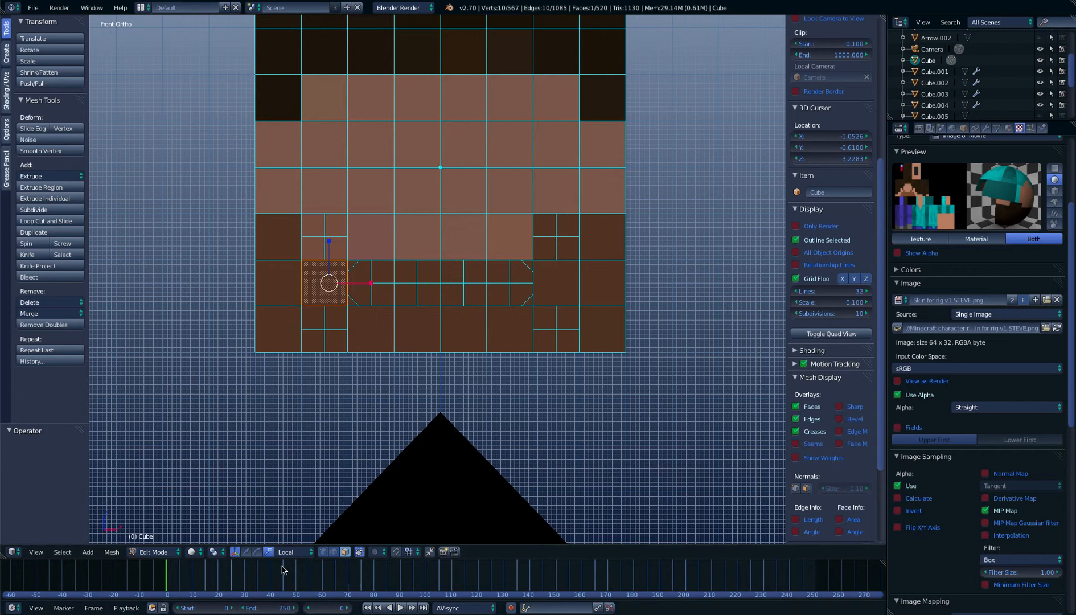
Try nudging the face beside the mouth about 0.004 along the X axis and undo the move
{"action": "left_click", "coordinate": [248, 553]}
{"action": "left_click_drag", "start_coordinate": [361, 283], "coordinate": [357, 284]}
{"action": "key", "text": "alt+z"}
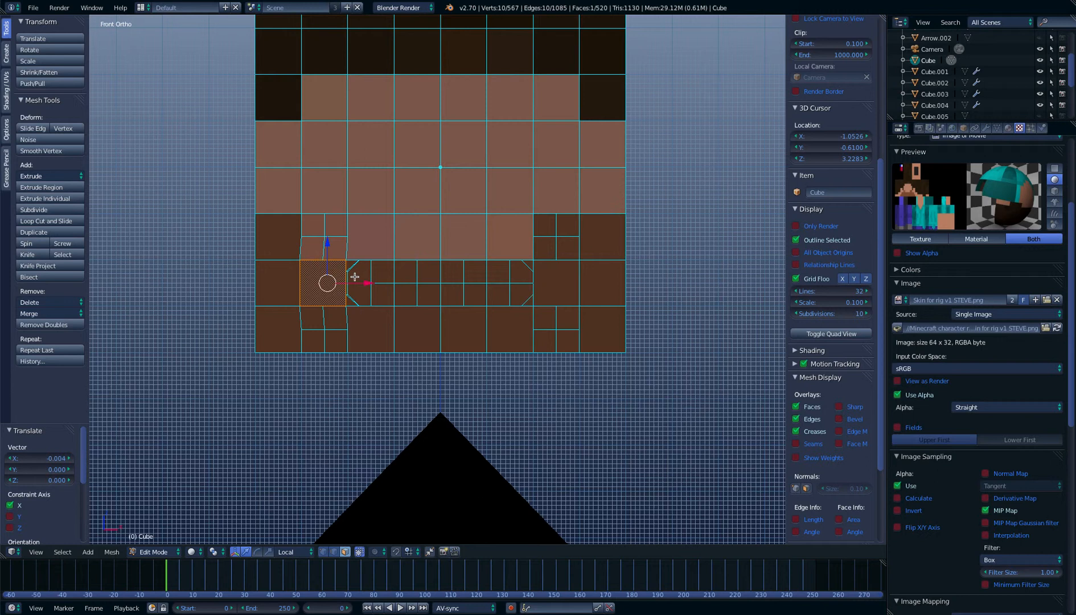
{"action": "key", "text": "ctrl+z"}
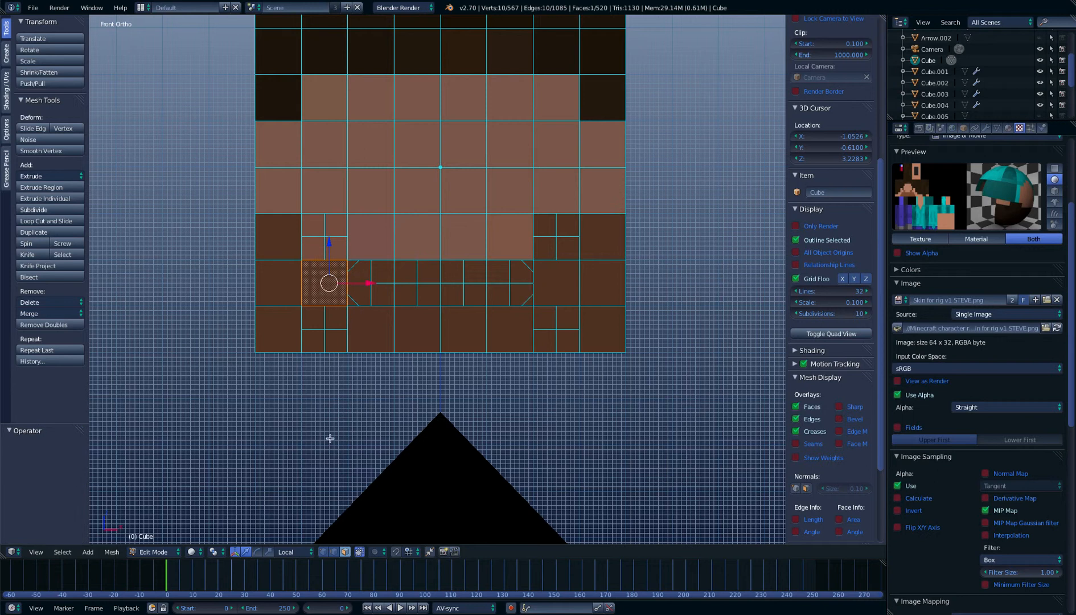
Enable the rotate and scale manipulators together with the translate manipulator
{"action": "right_click", "coordinate": [258, 552]}
{"action": "left_click", "coordinate": [257, 553], "text": "shift"}
{"action": "left_click", "coordinate": [268, 552], "text": "shift"}
Select the upper and lower bands of mouth cavity faces between the two loop cuts, including the diagonal corner faces
{"action": "middle_click_drag", "start_coordinate": [342, 408], "coordinate": [301, 402]}
{"action": "right_click", "coordinate": [294, 390]}
{"action": "key", "text": "b"}
{"action": "left_click_drag", "start_coordinate": [286, 396], "coordinate": [626, 393]}
{"action": "middle_click_drag", "start_coordinate": [561, 370], "coordinate": [553, 336]}
{"action": "key", "text": "b"}
{"action": "left_click_drag", "start_coordinate": [263, 191], "coordinate": [610, 187]}
{"action": "right_click", "coordinate": [594, 217], "text": "shift"}
{"action": "right_click", "coordinate": [580, 207], "text": "shift"}
{"action": "key", "text": "KP_1"}
{"action": "scroll", "coordinate": [556, 265], "scroll_direction": "up", "scroll_amount": 3}
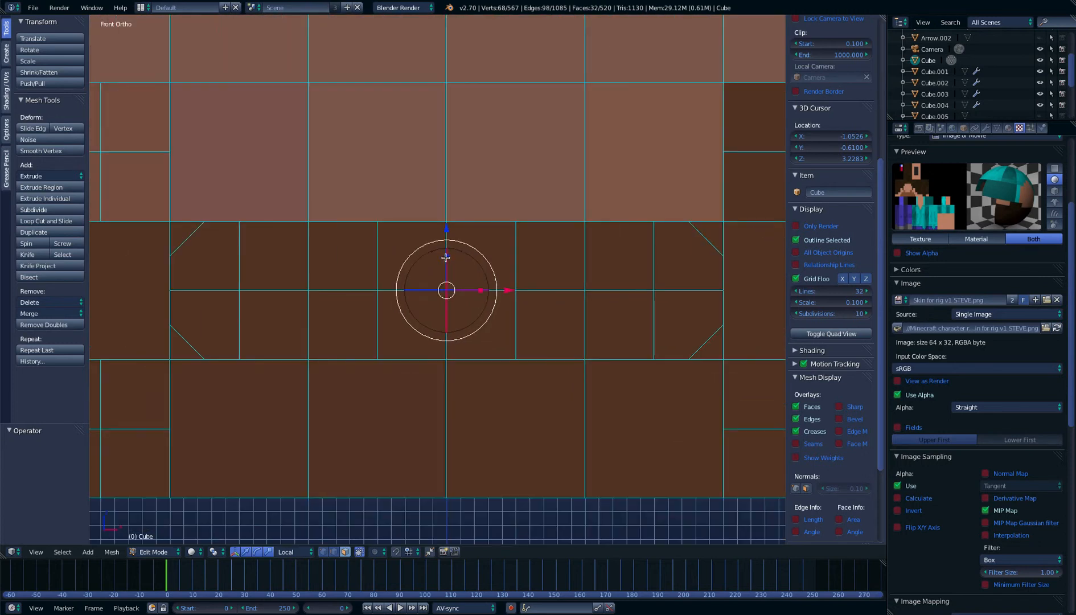
Extrude the selected cavity bands in place and scale them along the local Z axis to 0.620 to form both tooth rows
{"action": "key", "text": "e"}
{"action": "right_click", "coordinate": [560, 193]}
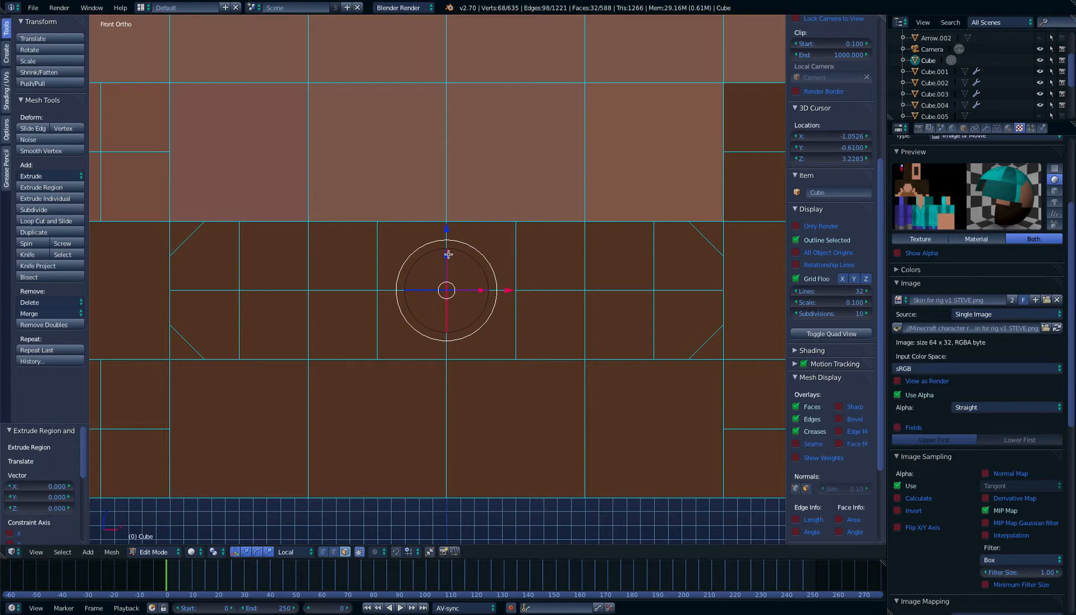
{"action": "key", "text": "s"}
{"action": "key", "text": "z"}
{"action": "key", "text": "z"}
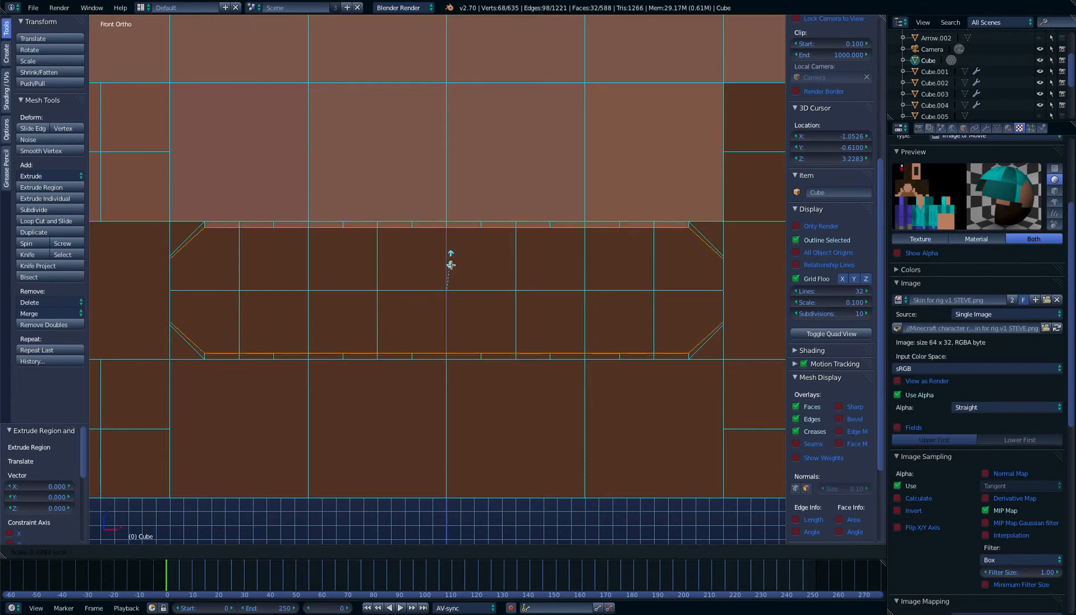
{"action": "left_click", "coordinate": [454, 269]}
Add the front faces of the upper and lower tooth rows to the selection
{"action": "middle_click_drag", "start_coordinate": [473, 268], "coordinate": [537, 274]}
{"action": "scroll", "coordinate": [504, 269], "scroll_direction": "up", "scroll_amount": 3}
{"action": "key", "text": "KP_1"}
{"action": "scroll", "coordinate": [485, 300], "scroll_direction": "up", "scroll_amount": 3}
{"action": "key", "text": "n"}
{"action": "key", "text": "n"}
{"action": "key", "text": "b"}
{"action": "left_click_drag", "start_coordinate": [270, 322], "coordinate": [615, 316]}
{"action": "key", "text": "b"}
{"action": "left_click_drag", "start_coordinate": [619, 249], "coordinate": [269, 255]}
Add the back faces of both tooth rows to the selection, leaving out the neighbouring cavity wall faces
{"action": "middle_click_drag", "start_coordinate": [466, 276], "coordinate": [261, 273]}
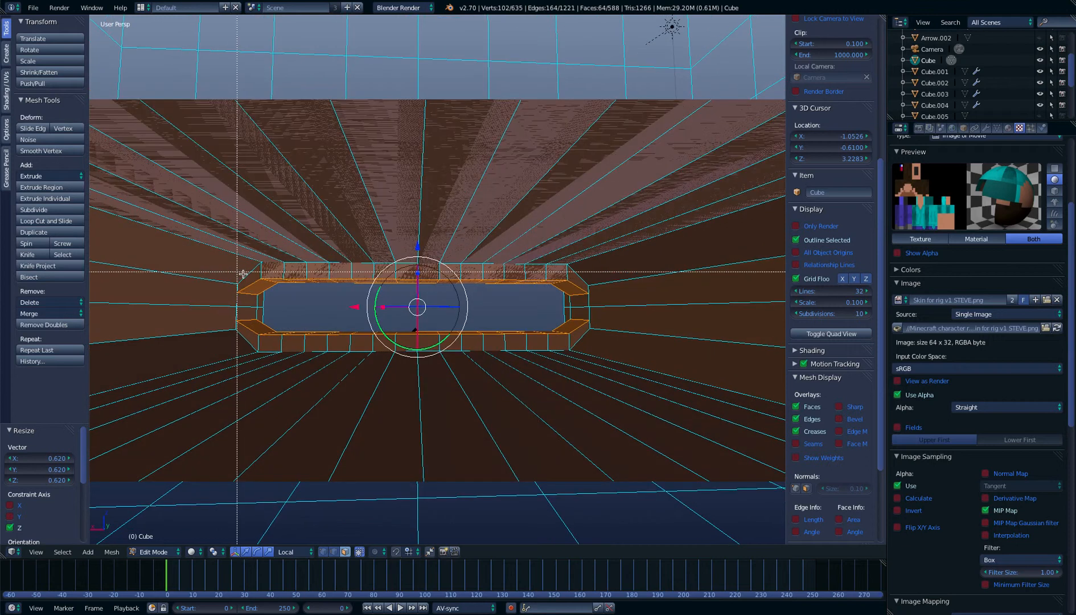
{"action": "left_click_drag", "start_coordinate": [261, 273], "coordinate": [571, 269]}
{"action": "key", "text": "b"}
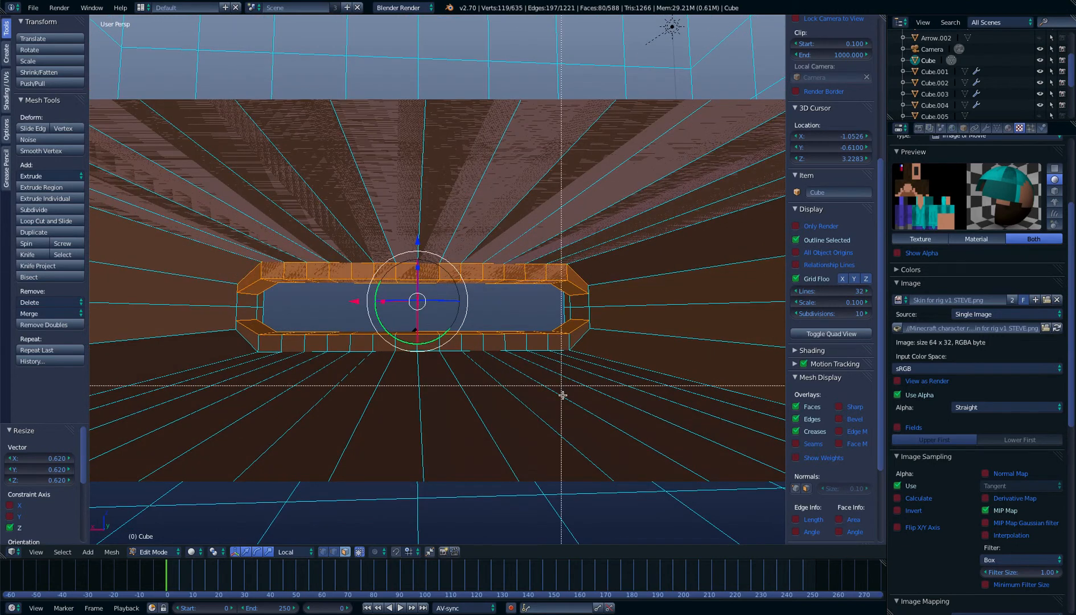
{"action": "left_click_drag", "start_coordinate": [574, 337], "coordinate": [256, 346]}
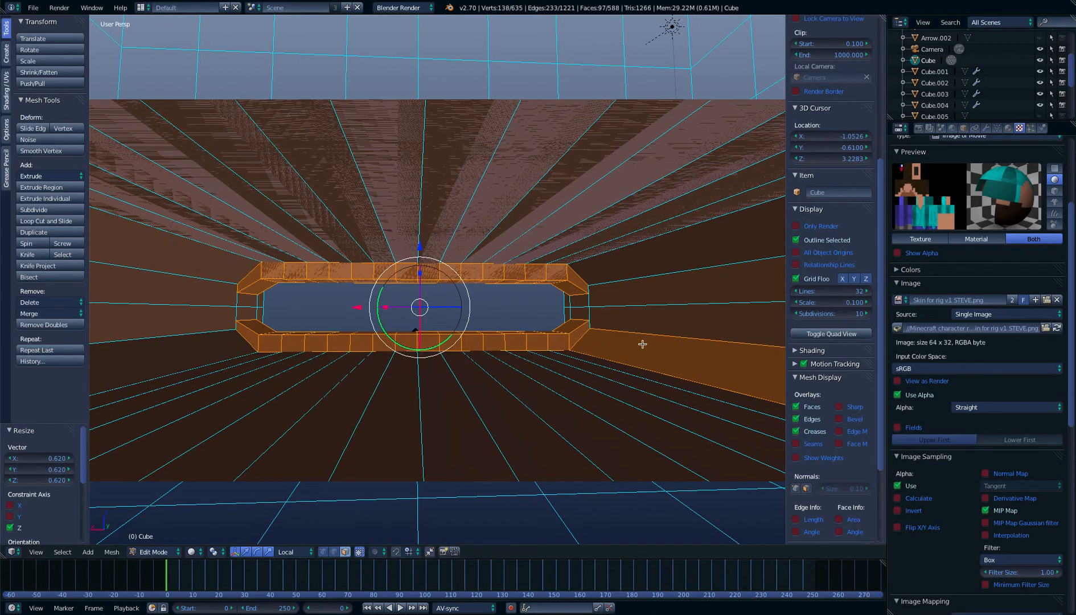
{"action": "scroll", "coordinate": [349, 320], "scroll_direction": "up", "scroll_amount": 5}
{"action": "key", "text": "KP_1"}
{"action": "scroll", "coordinate": [368, 317], "scroll_direction": "down", "scroll_amount": 4}
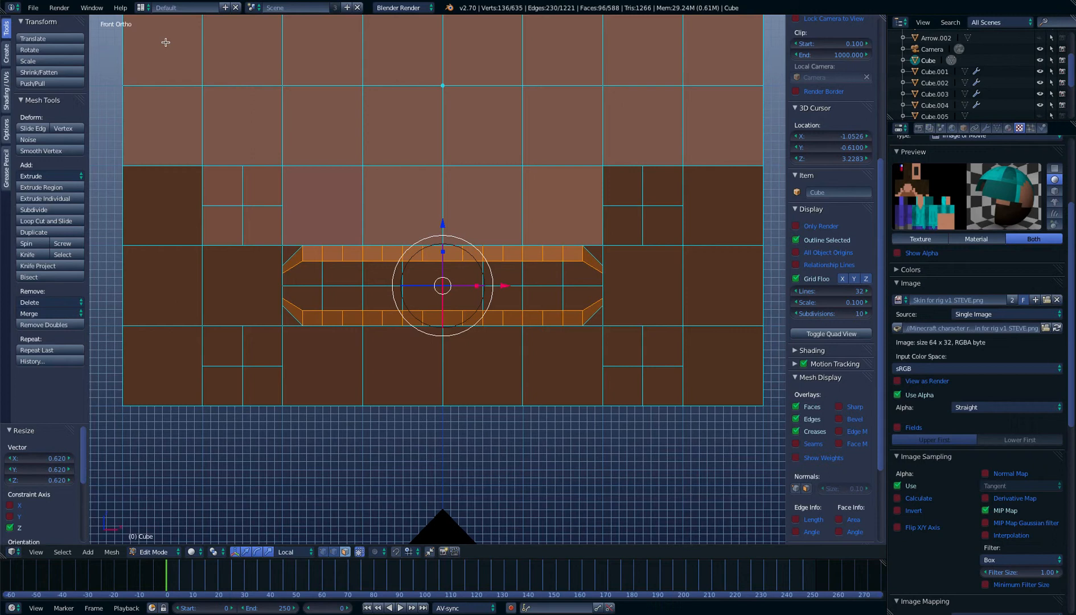
Switch to the UV Editing screen layout with the selected tooth faces in view
{"action": "left_click", "coordinate": [141, 6]}
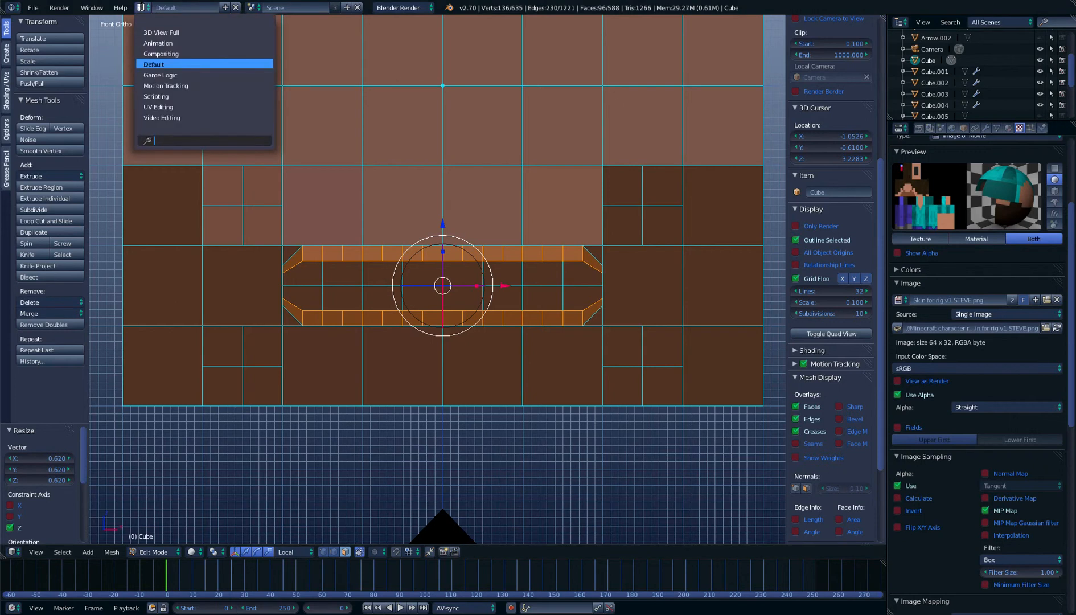
{"action": "left_click", "coordinate": [171, 108]}
{"action": "scroll", "coordinate": [760, 181], "scroll_direction": "up", "scroll_amount": 1}
{"action": "middle_click_drag", "start_coordinate": [760, 181], "coordinate": [749, 223]}
{"action": "scroll", "coordinate": [773, 206], "scroll_direction": "up", "scroll_amount": 4}
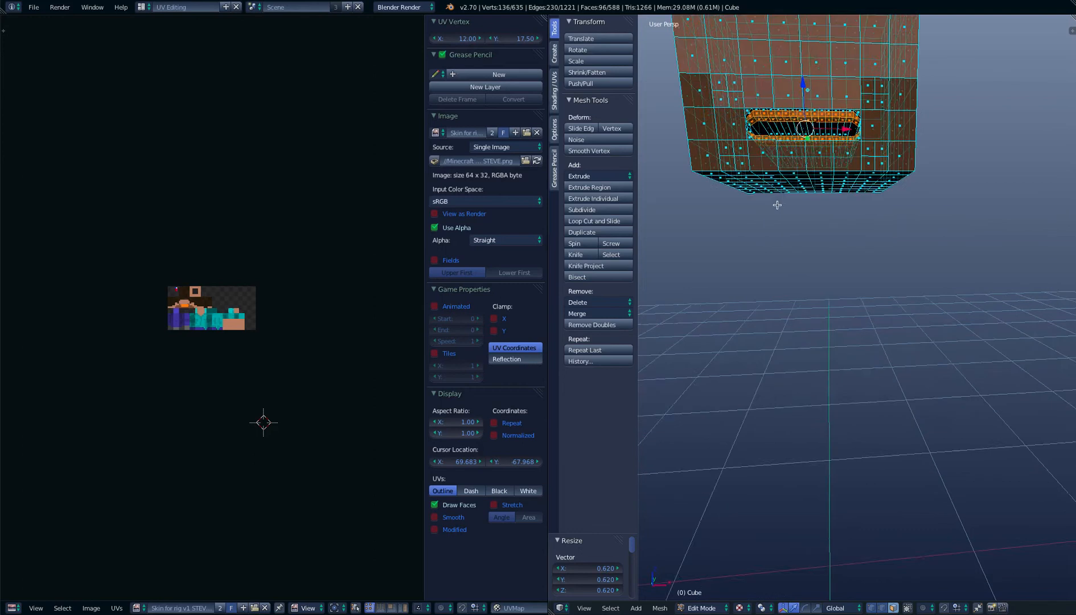
{"action": "scroll", "coordinate": [781, 215], "scroll_direction": "down", "scroll_amount": 1}
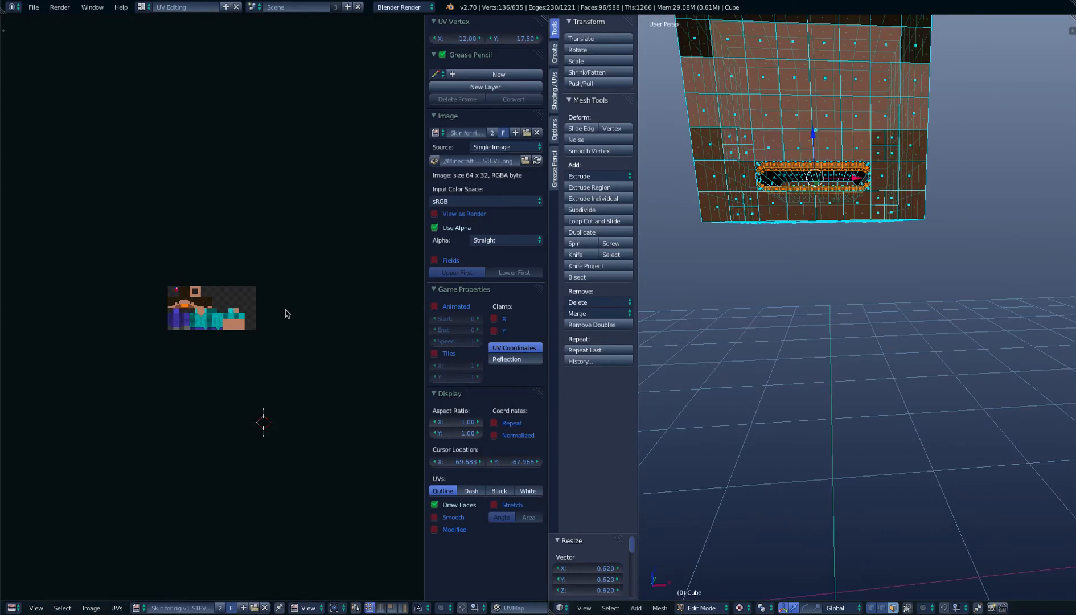
Scale the UVs of the selected tooth faces down almost to a single point
{"action": "scroll", "coordinate": [283, 300], "scroll_direction": "up", "scroll_amount": 5}
{"action": "key", "text": "s"}
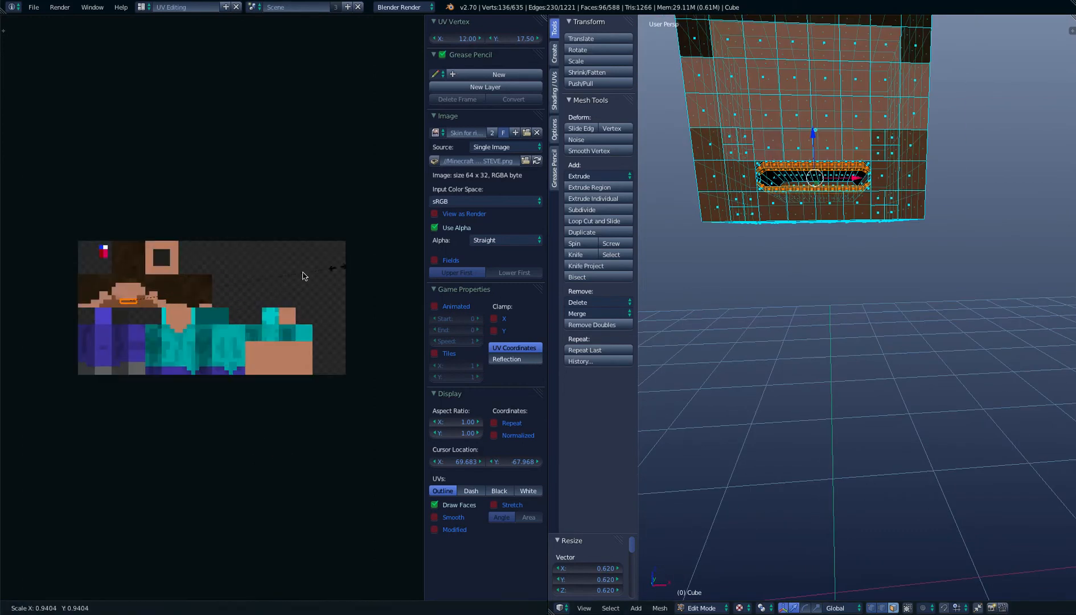
{"action": "left_click", "coordinate": [146, 302]}
{"action": "key", "text": "s"}
{"action": "left_click", "coordinate": [141, 302]}
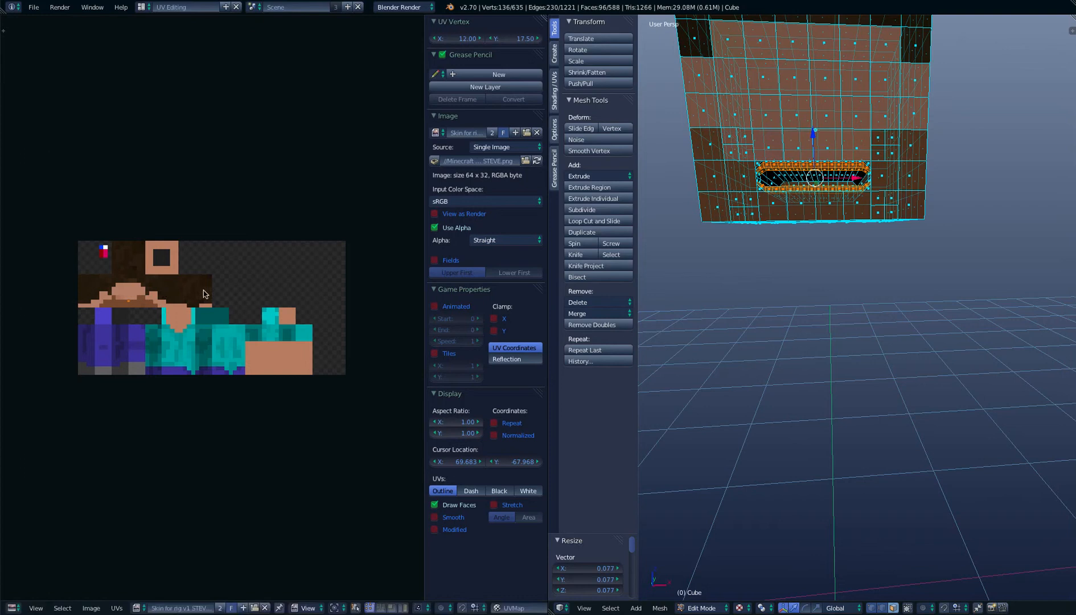
{"action": "key", "text": "s"}
{"action": "left_click", "coordinate": [156, 309]}
Move the shrunken tooth UVs onto the white pixel of the skin texture, at about X 6.55, Y 30.30, and return to the Default layout
{"action": "scroll", "coordinate": [131, 314], "scroll_direction": "up", "scroll_amount": 5}
{"action": "middle_click_drag", "start_coordinate": [131, 315], "coordinate": [369, 364]}
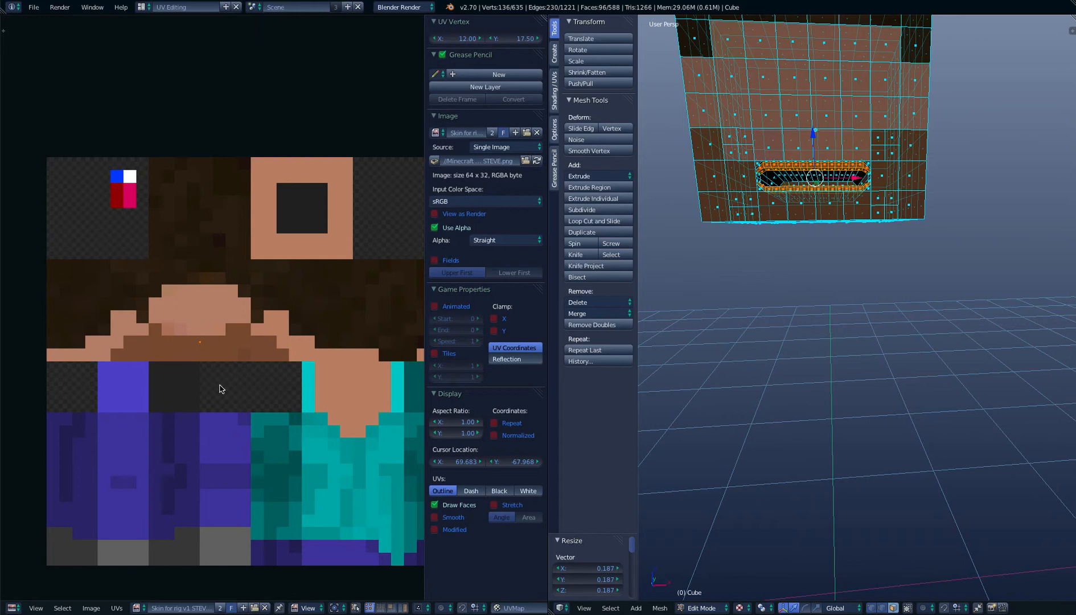
{"action": "key", "text": "g"}
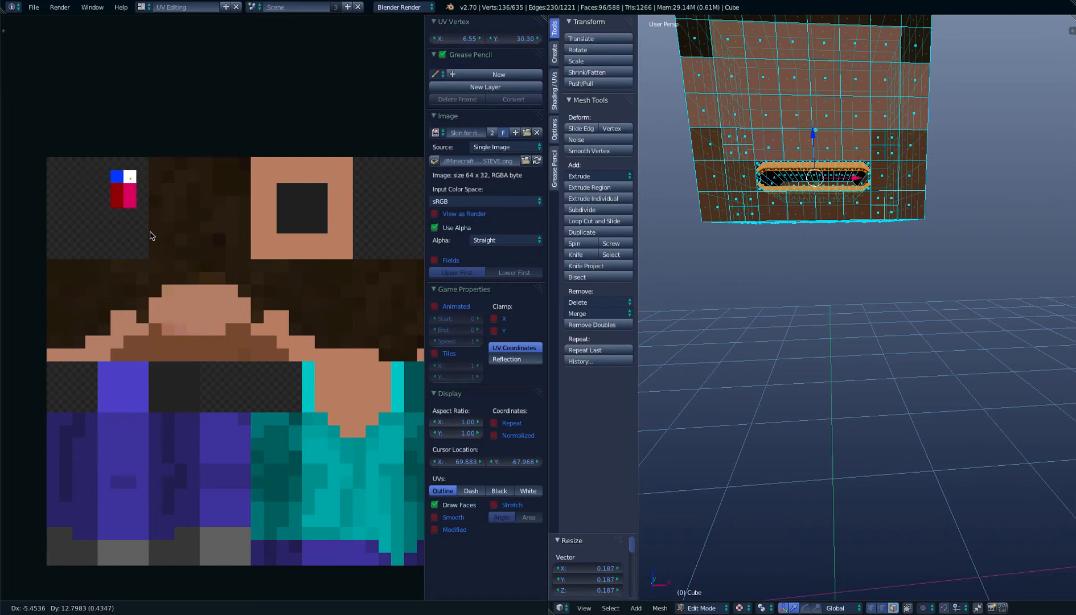
{"action": "left_click", "coordinate": [152, 235]}
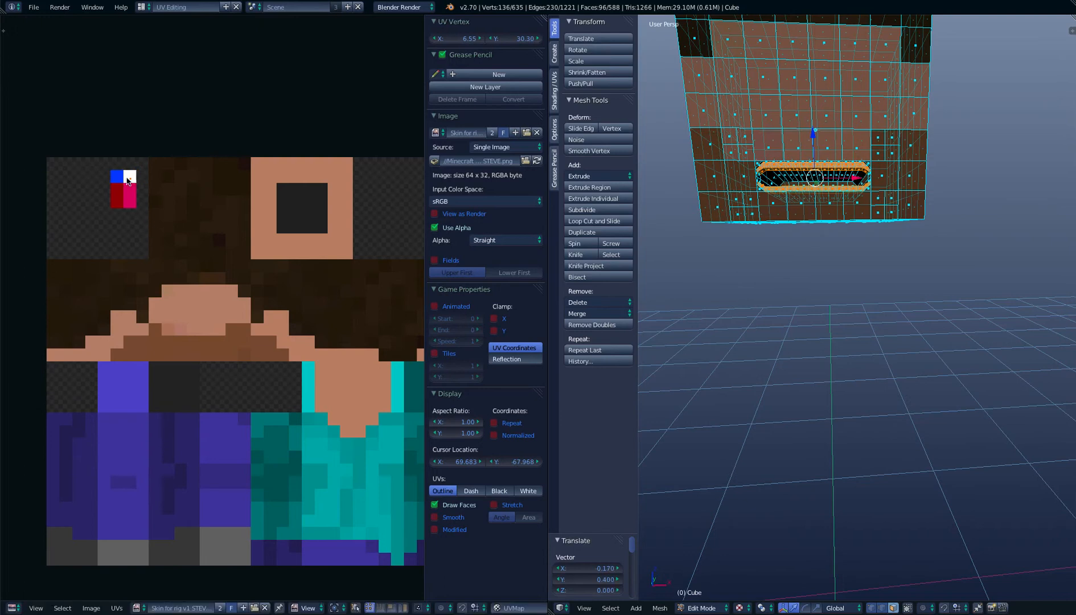
{"action": "left_click", "coordinate": [145, 7]}
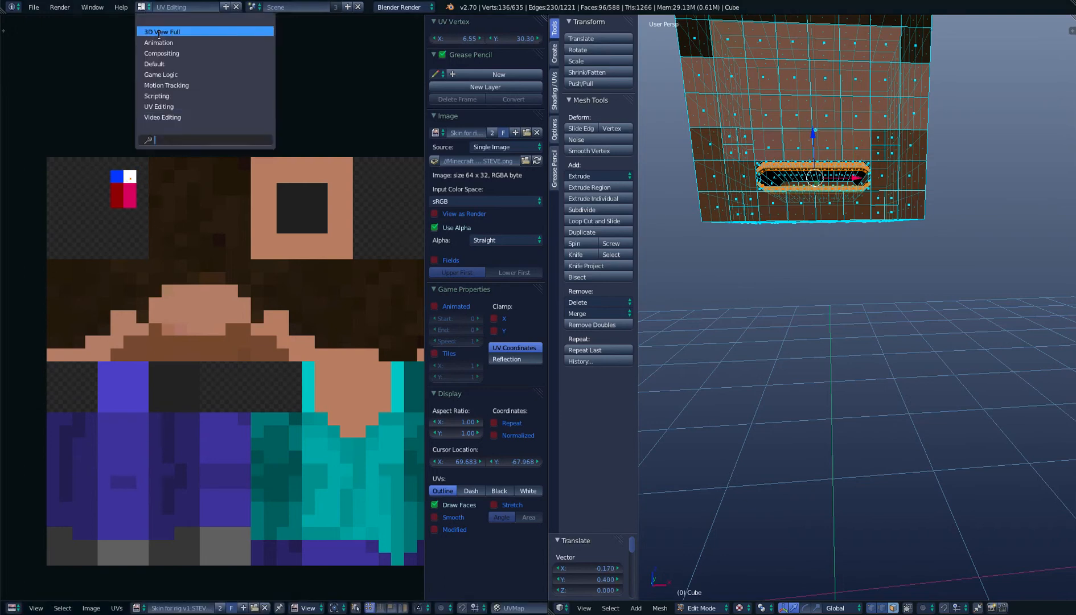
{"action": "left_click", "coordinate": [154, 63]}
Examine the textured upper and lower tooth rows from several angles in Object Mode
{"action": "scroll", "coordinate": [364, 137], "scroll_direction": "down", "scroll_amount": 3}
{"action": "scroll", "coordinate": [387, 159], "scroll_direction": "up", "scroll_amount": 5}
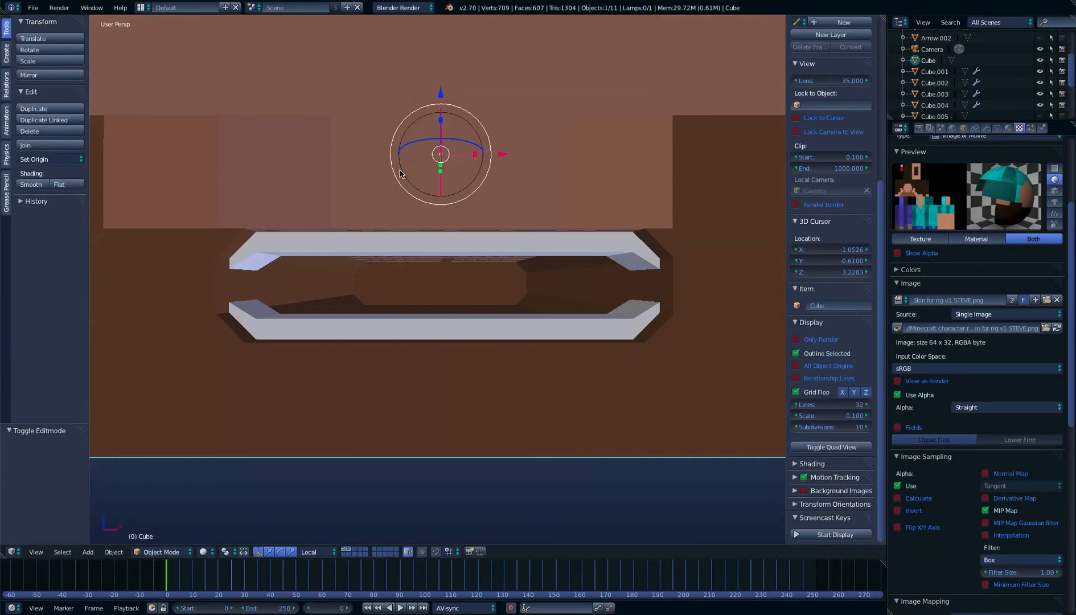
{"action": "middle_click_drag", "start_coordinate": [166, 494], "coordinate": [161, 492]}
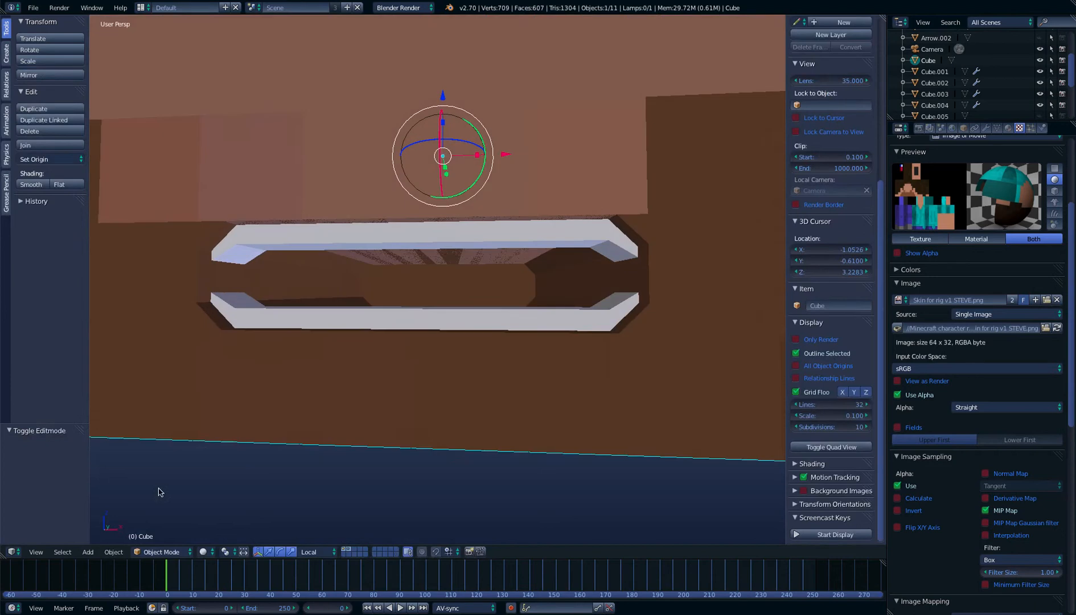
{"action": "scroll", "coordinate": [211, 433], "scroll_direction": "down", "scroll_amount": 4}
{"action": "scroll", "coordinate": [255, 408], "scroll_direction": "up", "scroll_amount": 2}
{"action": "middle_click_drag", "start_coordinate": [255, 408], "coordinate": [274, 410]}
{"action": "scroll", "coordinate": [274, 410], "scroll_direction": "up", "scroll_amount": 4}
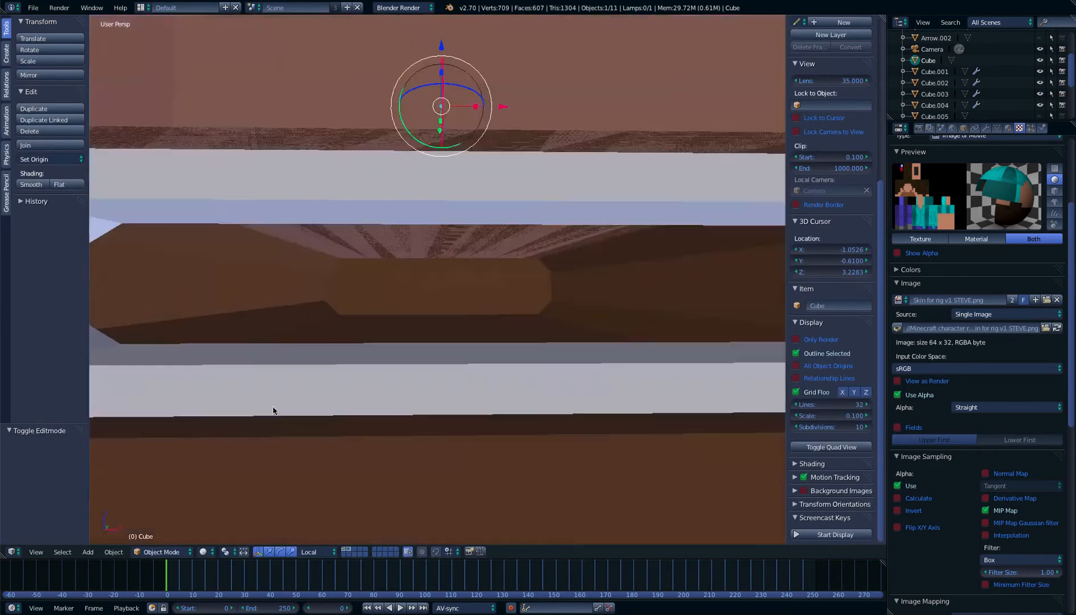
{"action": "scroll", "coordinate": [278, 411], "scroll_direction": "down", "scroll_amount": 3}
{"action": "scroll", "coordinate": [278, 411], "scroll_direction": "up", "scroll_amount": 8}
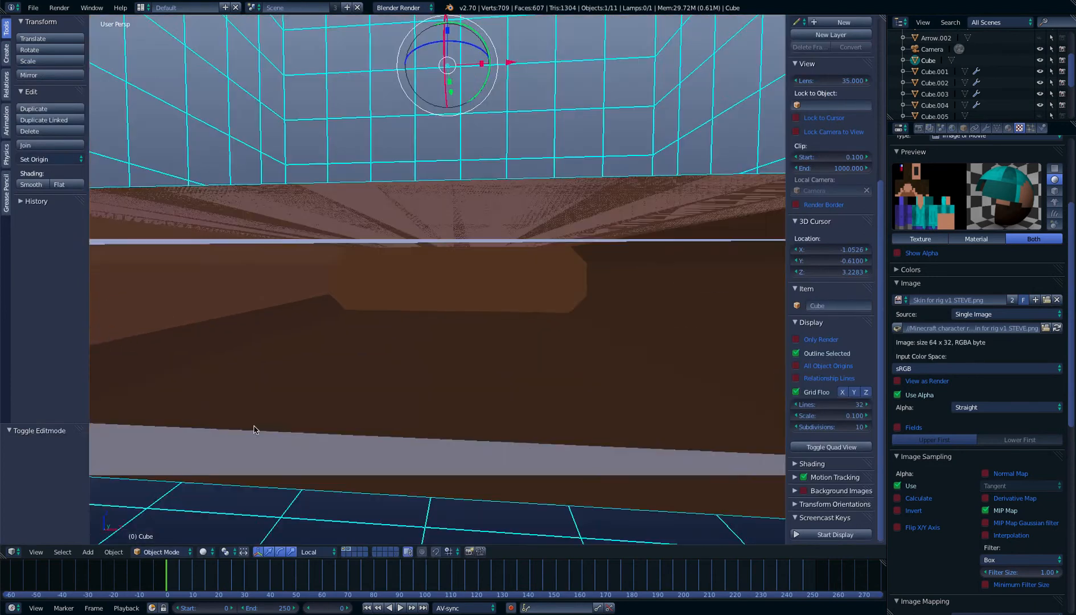
{"action": "middle_click_drag", "start_coordinate": [254, 430], "coordinate": [262, 427]}
{"action": "scroll", "coordinate": [262, 427], "scroll_direction": "down", "scroll_amount": 4}
{"action": "scroll", "coordinate": [262, 428], "scroll_direction": "up", "scroll_amount": 4}
{"action": "scroll", "coordinate": [262, 428], "scroll_direction": "down", "scroll_amount": 3}
Return to Edit Mode and select the six central faces of the mouth cavity floor behind the lower teeth
{"action": "key", "text": "Tab"}
{"action": "middle_click_drag", "start_coordinate": [452, 309], "coordinate": [463, 339]}
{"action": "scroll", "coordinate": [525, 343], "scroll_direction": "up", "scroll_amount": 3}
{"action": "key", "text": "KP_1"}
{"action": "key", "text": "KP_5"}
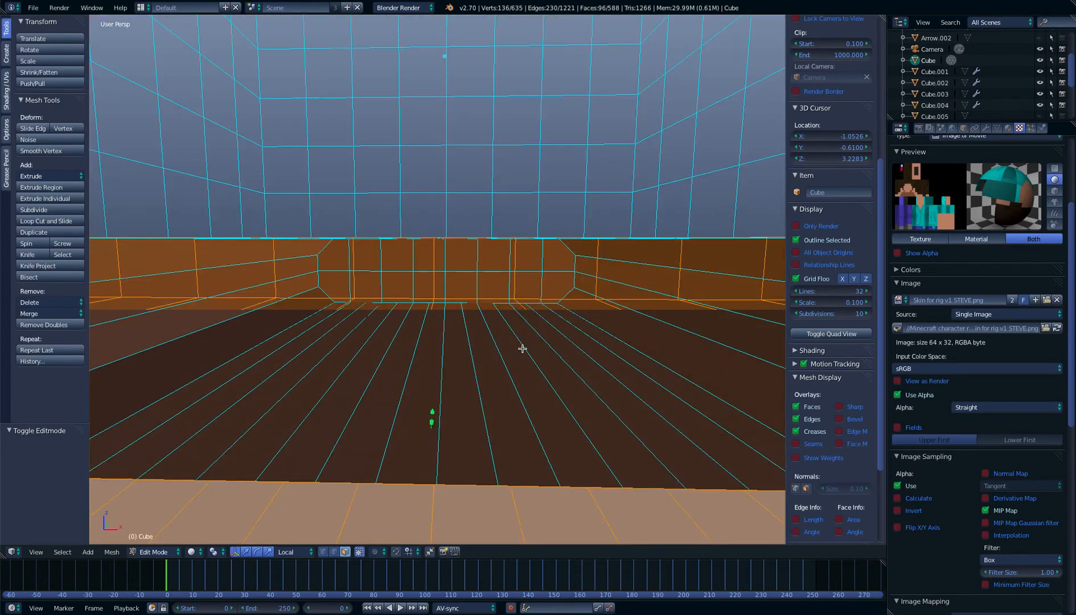
{"action": "key", "text": "KP_5"}
{"action": "right_click", "coordinate": [464, 382]}
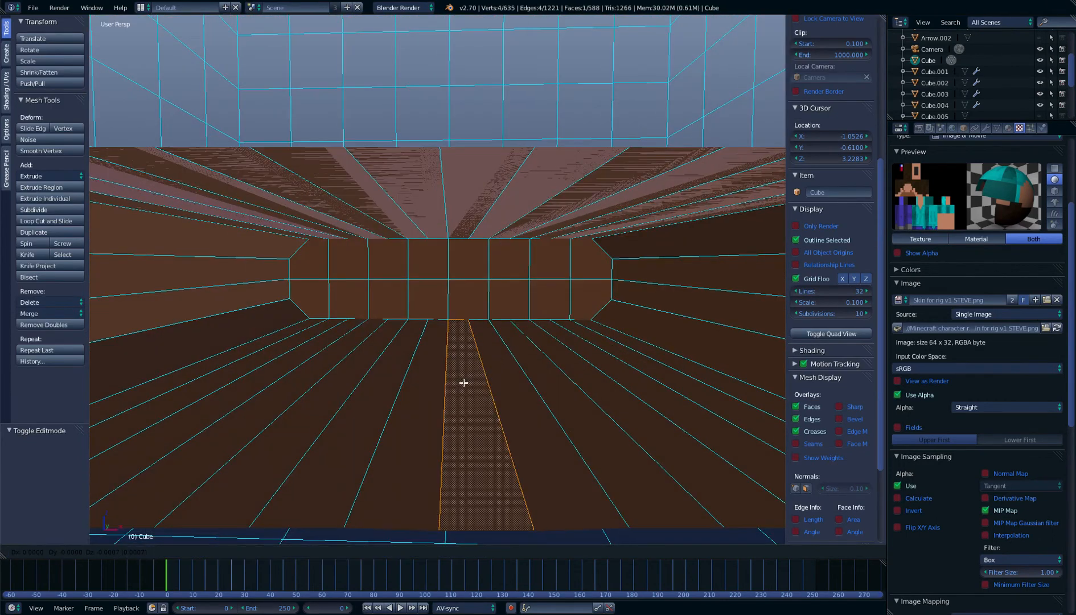
{"action": "right_click", "coordinate": [498, 384], "text": "shift"}
{"action": "right_click", "coordinate": [411, 399], "text": "shift"}
{"action": "right_click", "coordinate": [373, 402], "text": "shift"}
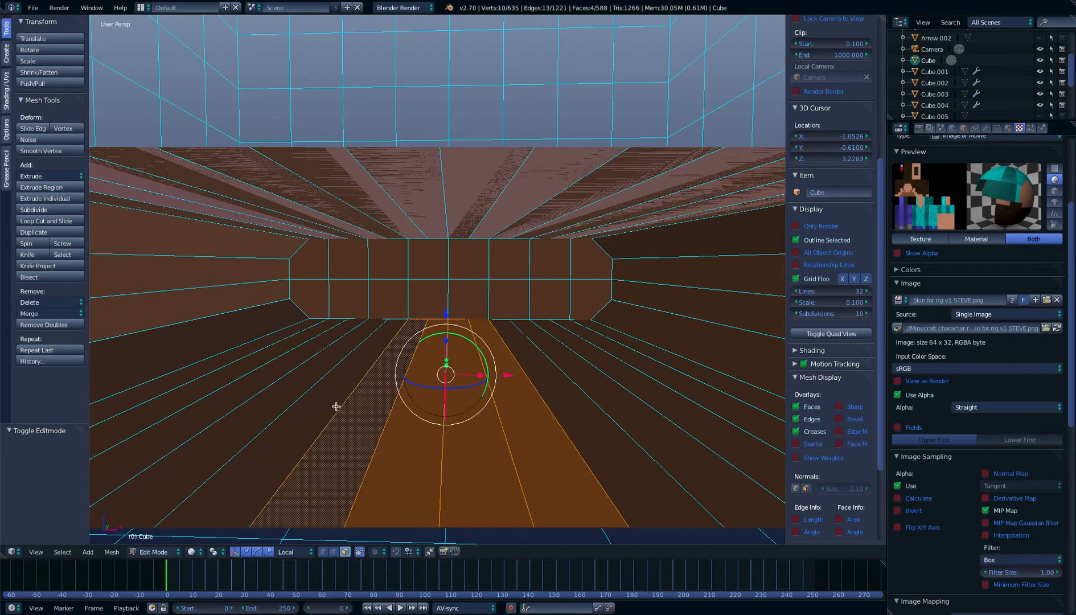
{"action": "right_click", "coordinate": [337, 403], "text": "shift"}
{"action": "right_click", "coordinate": [535, 383], "text": "shift"}
{"action": "scroll", "coordinate": [538, 383], "scroll_direction": "down", "scroll_amount": 3}
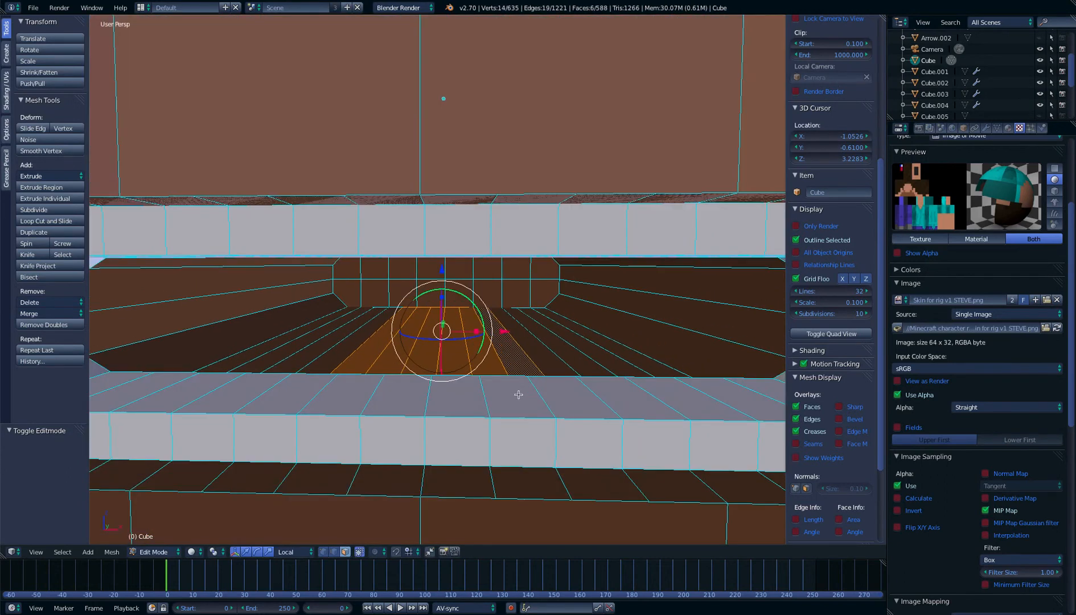
Extrude the six selected floor faces upward by 0.016 in the wireframe front view to form a tongue block
{"action": "key", "text": "KP_1"}
{"action": "key", "text": "KP_5"}
{"action": "key", "text": "z"}
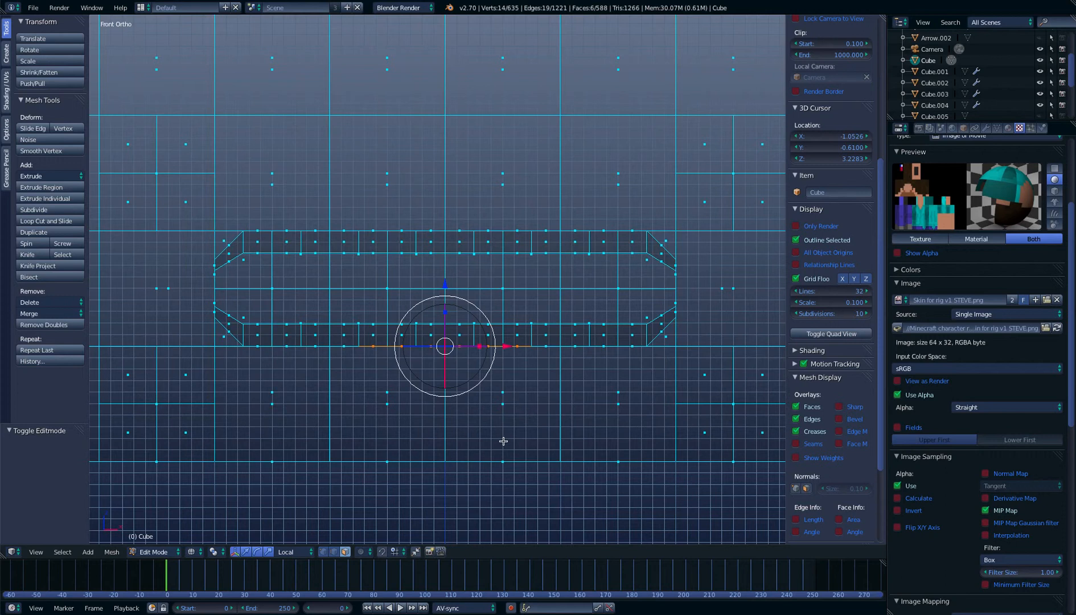
{"action": "key", "text": "e"}
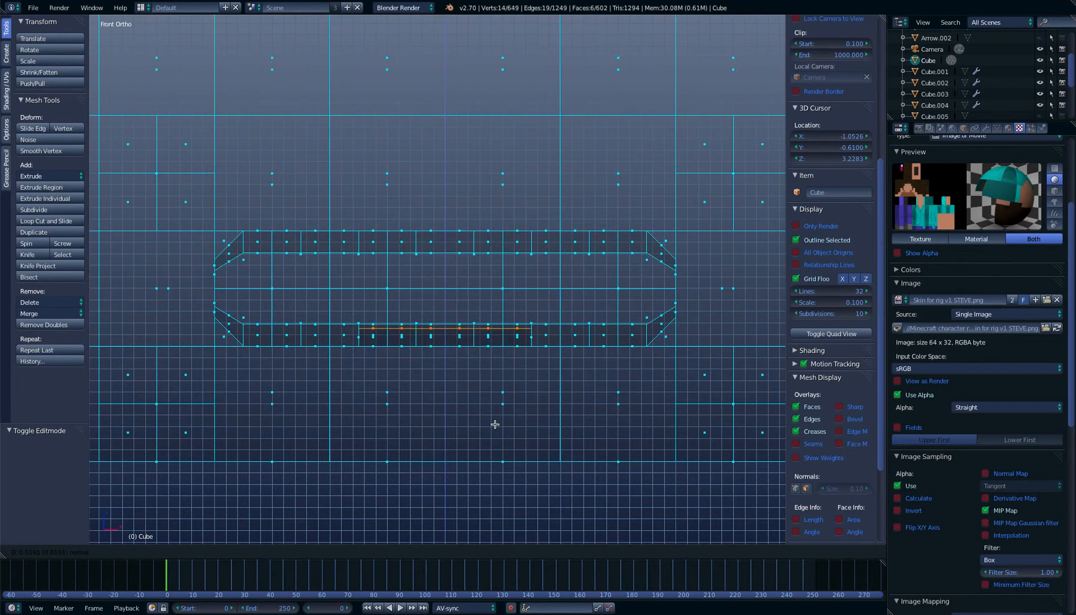
{"action": "left_click", "coordinate": [495, 424]}
{"action": "mouse_move", "coordinate": [512, 393]}
{"action": "middle_mouse_down"}
{"action": "mouse_move", "coordinate": [547, 370]}
{"action": "mouse_move", "coordinate": [500, 386]}
{"action": "mouse_move", "coordinate": [507, 374]}
{"action": "middle_mouse_up"}
{"action": "scroll", "coordinate": [532, 380], "scroll_direction": "down", "scroll_amount": 2}
Return to textured shading and add one long side face of the tongue block to the six selected top faces
{"action": "key", "text": "z"}
{"action": "scroll", "coordinate": [534, 384], "scroll_direction": "down", "scroll_amount": 1}
{"action": "scroll", "coordinate": [501, 382], "scroll_direction": "up", "scroll_amount": 1}
{"action": "middle_click_drag", "start_coordinate": [362, 378], "coordinate": [475, 388]}
{"action": "right_click", "coordinate": [496, 397], "text": "shift"}
{"action": "scroll", "coordinate": [496, 397], "scroll_direction": "down", "scroll_amount": 5}
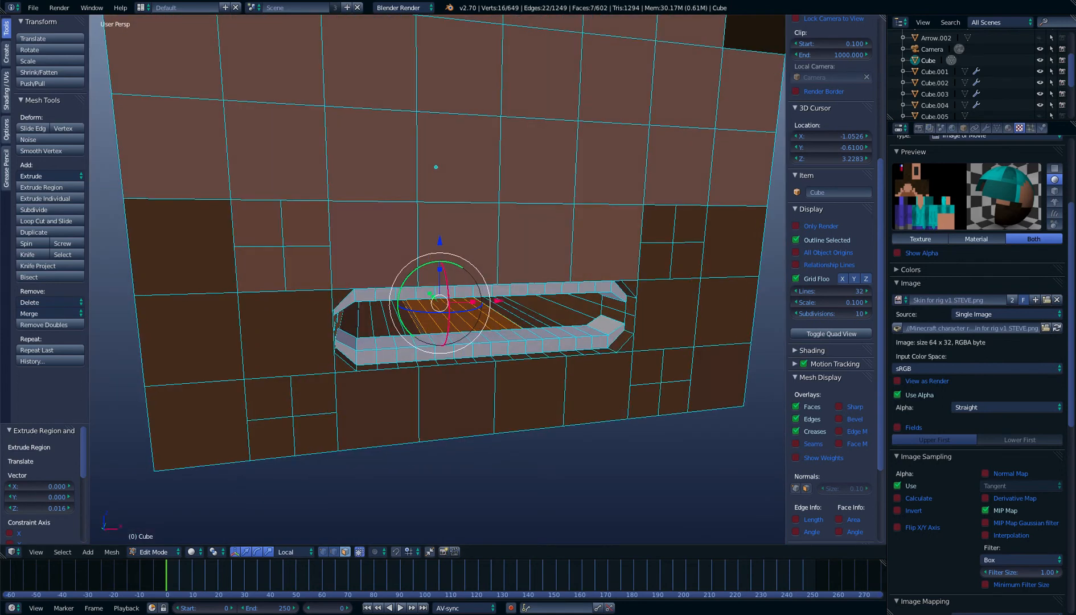
Shrink the selected tongue UVs in the UV Editing layout, move them onto the skin's pink pixel at about X 6.47, Y 28.83, and return to Default
{"action": "left_click", "coordinate": [140, 7]}
{"action": "left_click", "coordinate": [171, 106]}
{"action": "key", "text": "s"}
{"action": "left_click", "coordinate": [201, 395]}
{"action": "key", "text": "s"}
{"action": "left_click", "coordinate": [188, 361]}
{"action": "key", "text": "g"}
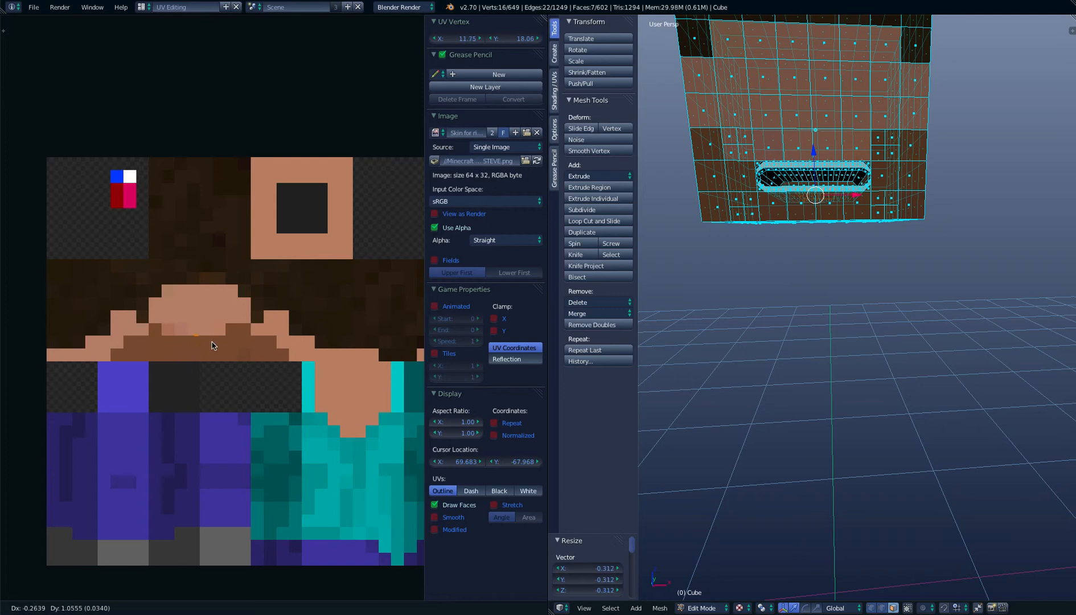
{"action": "left_click", "coordinate": [157, 264]}
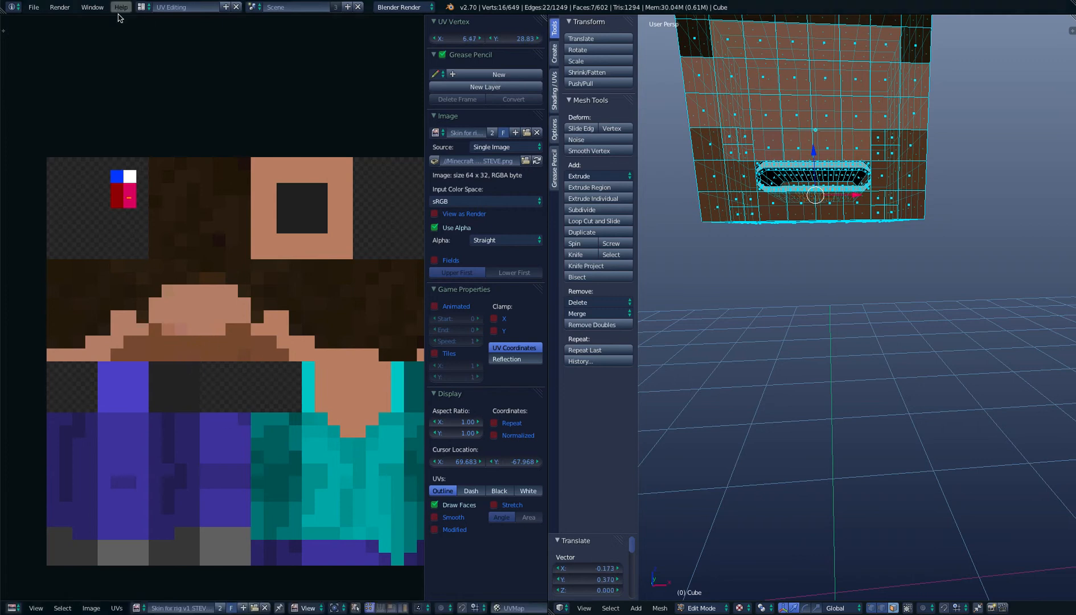
{"action": "left_click", "coordinate": [141, 7]}
{"action": "left_click", "coordinate": [164, 63]}
Check the pink tongue in Object Mode and select its remaining brown side face in Edit Mode
{"action": "key", "text": "Tab"}
{"action": "scroll", "coordinate": [428, 238], "scroll_direction": "up", "scroll_amount": 5}
{"action": "middle_click_drag", "start_coordinate": [428, 238], "coordinate": [441, 256]}
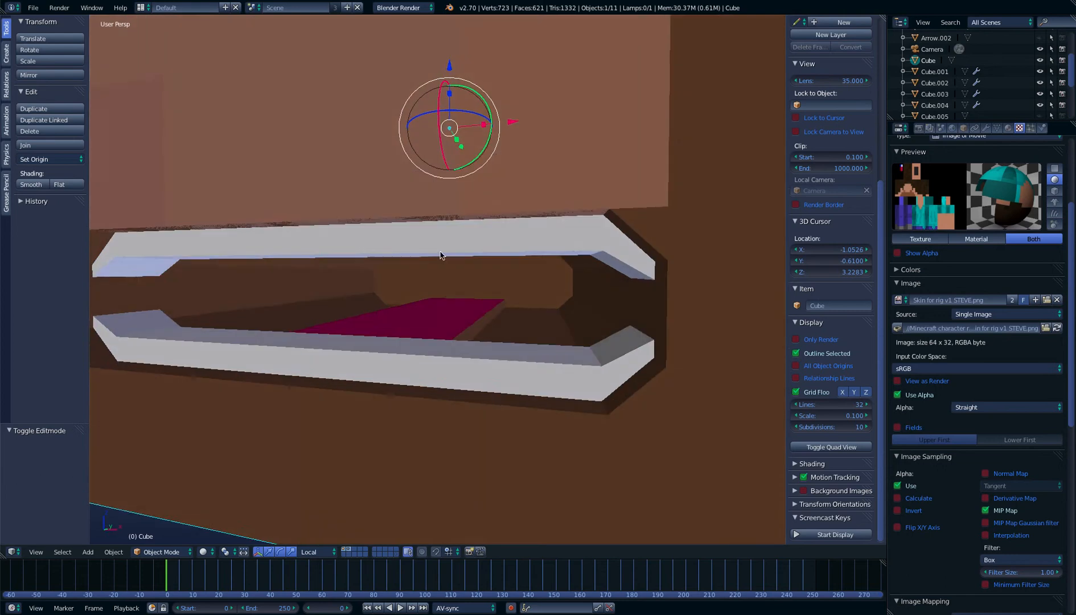
{"action": "key", "text": "Tab"}
{"action": "middle_click_drag", "start_coordinate": [511, 290], "coordinate": [491, 326]}
{"action": "right_click", "coordinate": [464, 328]}
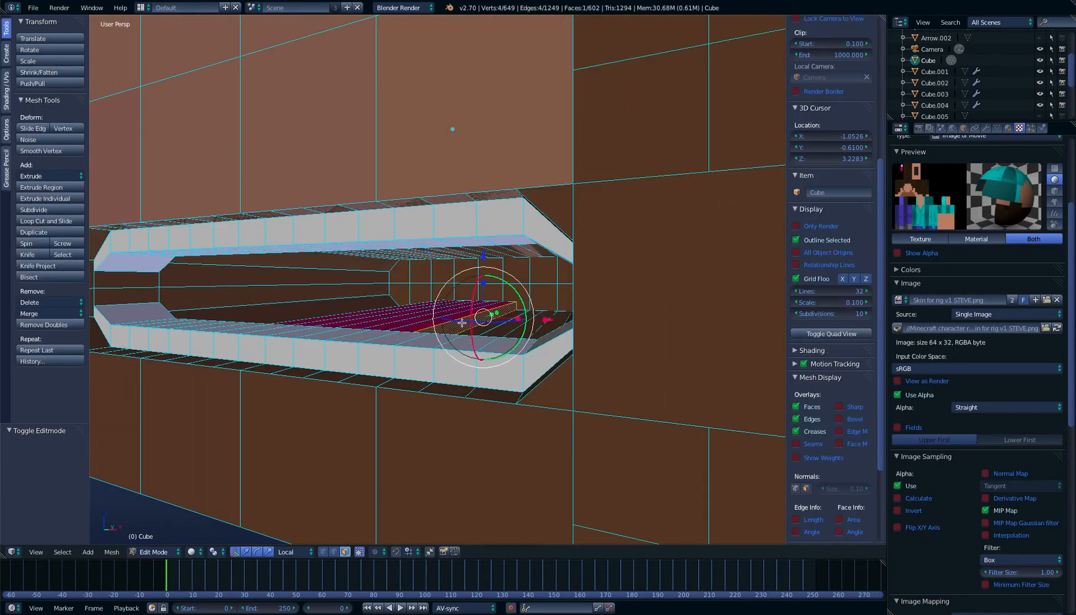
Move that side face's UVs onto the pink pixel in the UV Editing layout and check the tongue in the Default layout
{"action": "left_click", "coordinate": [140, 7]}
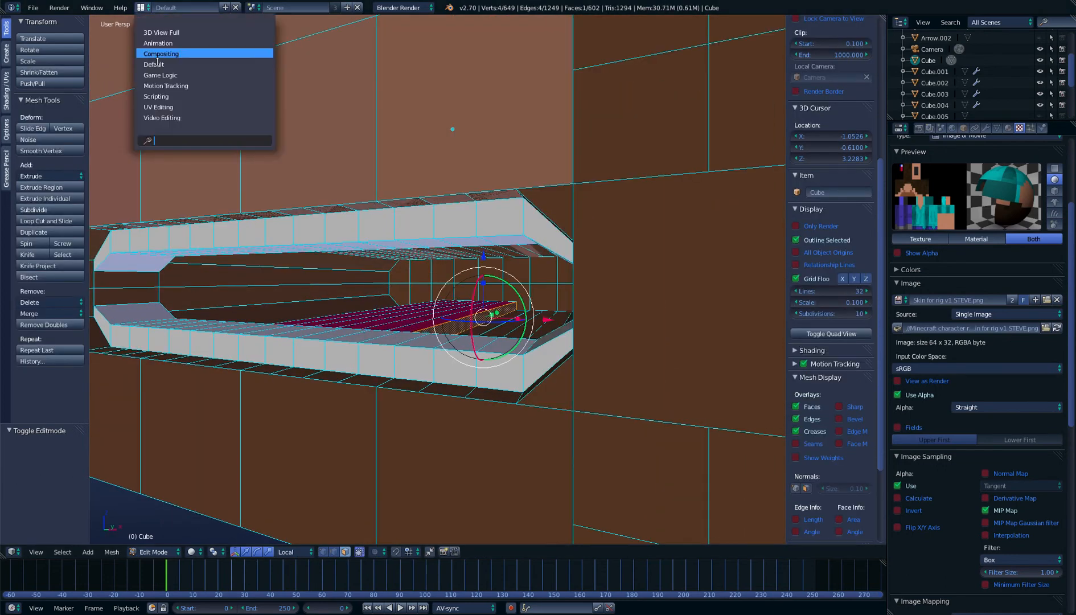
{"action": "left_click", "coordinate": [171, 107]}
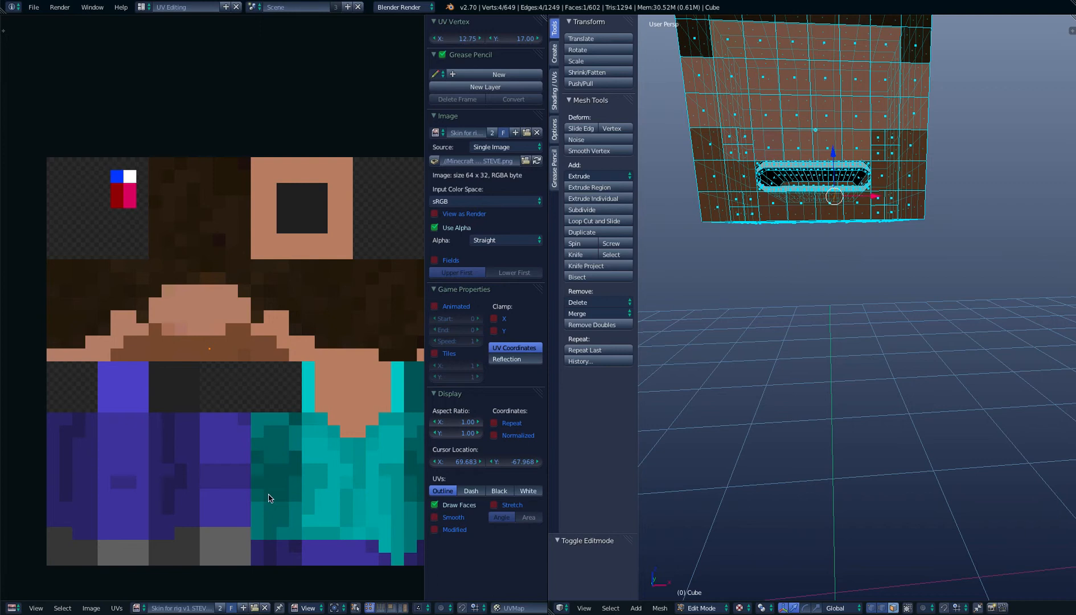
{"action": "key", "text": "g"}
{"action": "left_click", "coordinate": [182, 340]}
{"action": "left_click", "coordinate": [141, 6]}
{"action": "left_click", "coordinate": [155, 64]}
{"action": "key", "text": "Tab"}
{"action": "key", "text": "Tab"}
Box-select the brown side, ceiling and floor faces inside the mouth cavity, leaving out the tongue and teeth
{"action": "right_click", "coordinate": [312, 272]}
{"action": "middle_click_drag", "start_coordinate": [315, 288], "coordinate": [331, 289]}
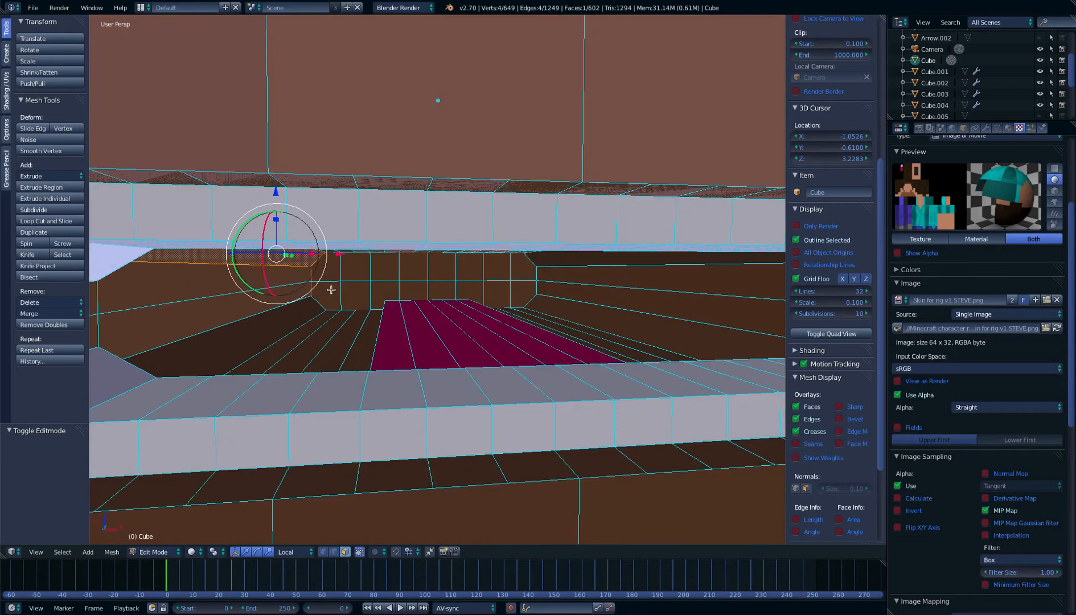
{"action": "key", "text": "b"}
{"action": "left_click_drag", "start_coordinate": [279, 267], "coordinate": [365, 340]}
{"action": "middle_click_drag", "start_coordinate": [365, 340], "coordinate": [327, 243]}
{"action": "key", "text": "b"}
{"action": "left_click_drag", "start_coordinate": [301, 231], "coordinate": [611, 281]}
{"action": "middle_click_drag", "start_coordinate": [610, 280], "coordinate": [619, 335]}
{"action": "key", "text": "b"}
{"action": "left_click_drag", "start_coordinate": [627, 294], "coordinate": [592, 355]}
{"action": "mouse_move", "coordinate": [592, 355]}
{"action": "middle_mouse_down"}
{"action": "mouse_move", "coordinate": [529, 358]}
{"action": "mouse_move", "coordinate": [548, 341]}
{"action": "middle_mouse_up"}
{"action": "right_click", "coordinate": [523, 356], "text": "shift"}
Add the mouth cavity's remaining back wall faces to the selection with Circle Select
{"action": "key", "text": "c"}
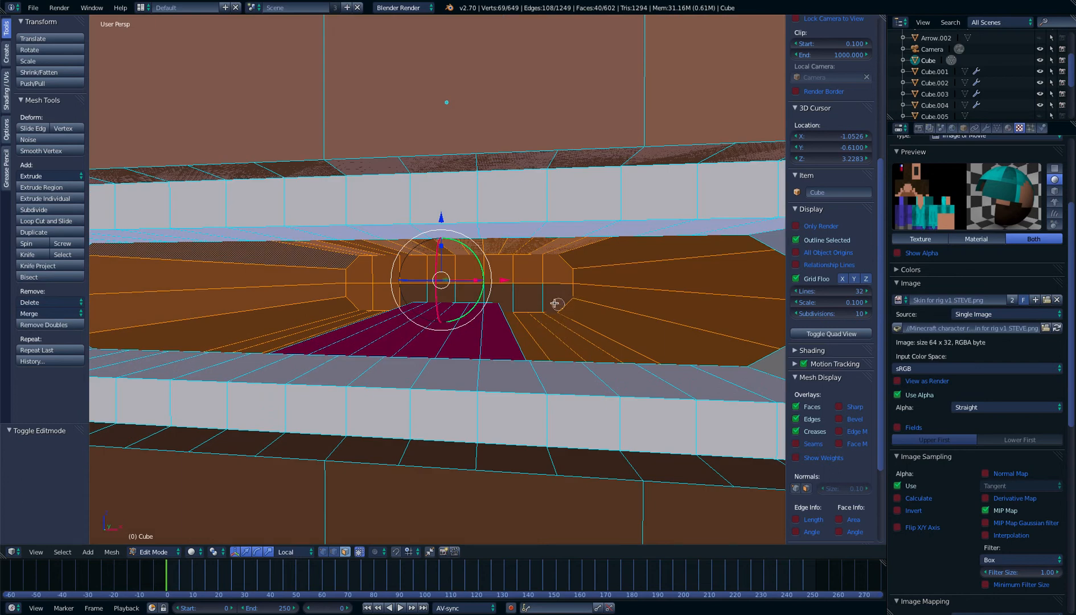
{"action": "mouse_move", "coordinate": [555, 296]}
{"action": "left_mouse_down"}
{"action": "mouse_move", "coordinate": [430, 289]}
{"action": "mouse_move", "coordinate": [310, 264]}
{"action": "mouse_move", "coordinate": [340, 291]}
{"action": "mouse_move", "coordinate": [355, 285]}
{"action": "mouse_move", "coordinate": [324, 276]}
{"action": "left_mouse_up"}
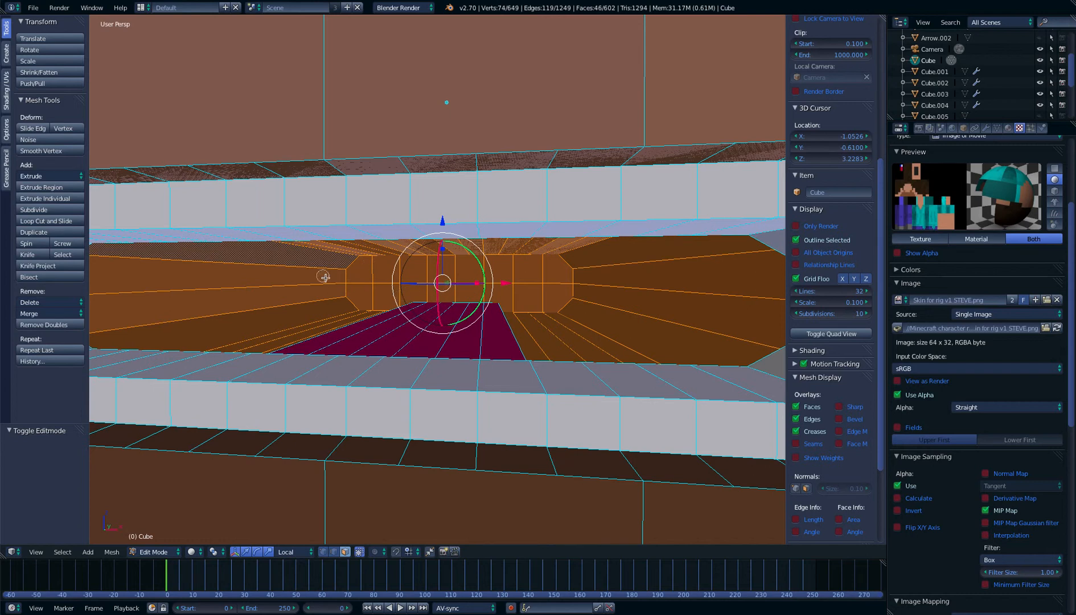
{"action": "right_click", "coordinate": [328, 283]}
{"action": "scroll", "coordinate": [328, 283], "scroll_direction": "down", "scroll_amount": 4}
{"action": "mouse_move", "coordinate": [329, 282]}
{"action": "middle_mouse_down"}
{"action": "mouse_move", "coordinate": [368, 272]}
{"action": "mouse_move", "coordinate": [354, 275]}
{"action": "middle_mouse_up"}
{"action": "scroll", "coordinate": [371, 271], "scroll_direction": "up", "scroll_amount": 3}
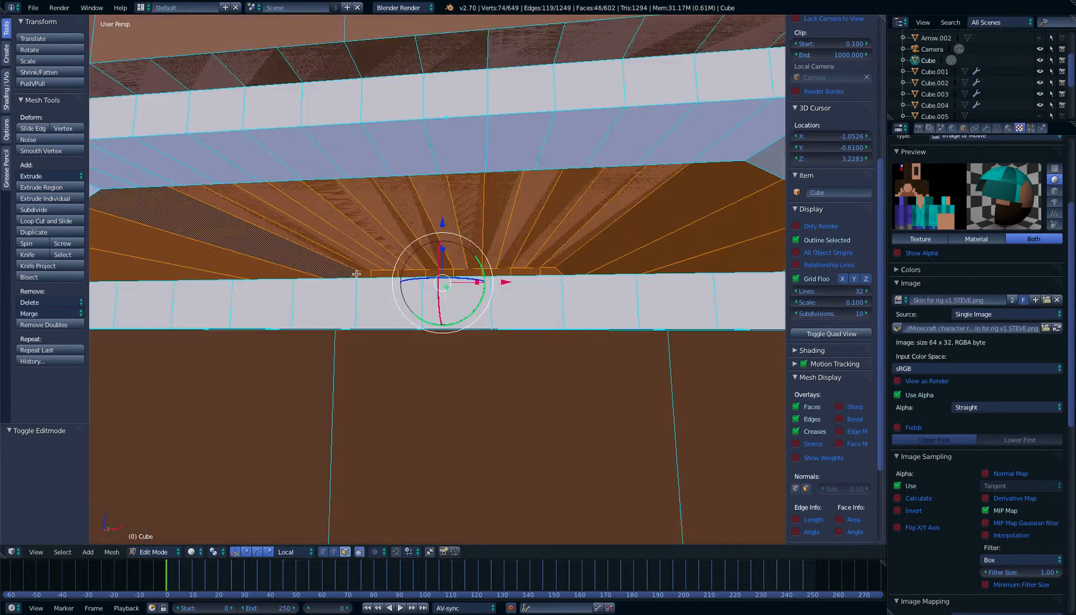
Add the remaining brown wall faces behind the teeth at both mouth corners to the selection
{"action": "scroll", "coordinate": [351, 275], "scroll_direction": "down", "scroll_amount": 3}
{"action": "right_click", "coordinate": [159, 248], "text": "shift"}
{"action": "right_click", "coordinate": [158, 257], "text": "shift"}
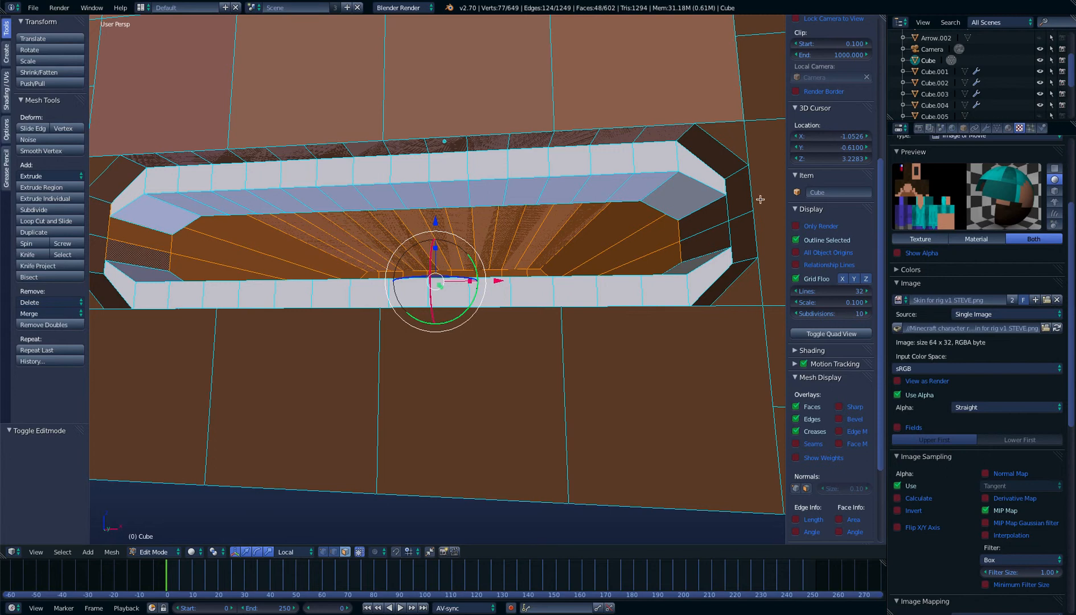
{"action": "right_click", "coordinate": [708, 217], "text": "shift"}
{"action": "right_click", "coordinate": [708, 238], "text": "shift"}
{"action": "right_click", "coordinate": [706, 243], "text": "shift"}
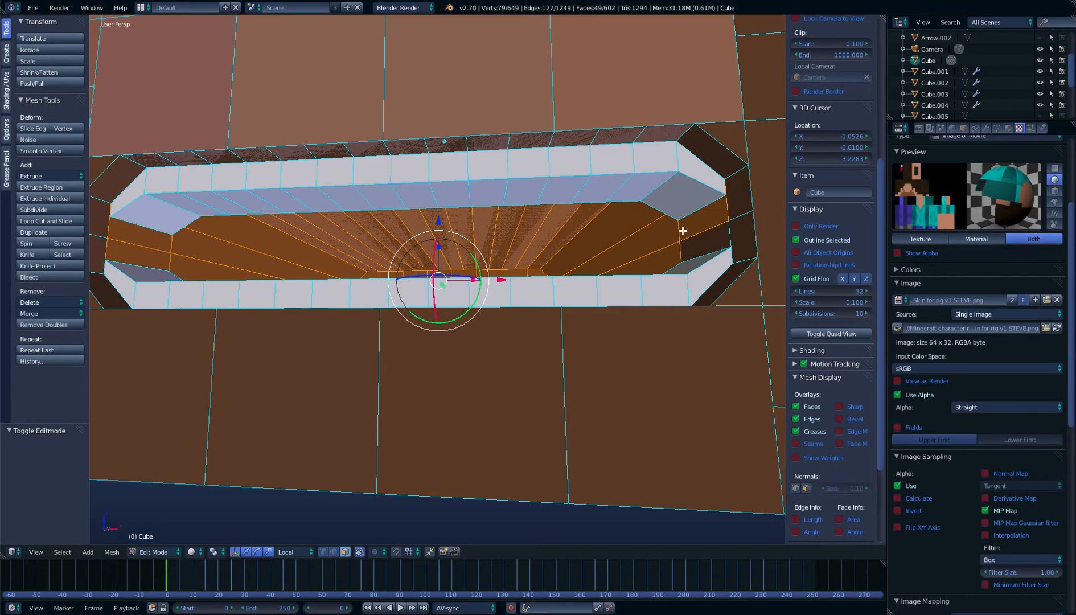
{"action": "right_click", "coordinate": [699, 226], "text": "shift"}
{"action": "right_click", "coordinate": [699, 225], "text": "shift"}
{"action": "right_click", "coordinate": [698, 225], "text": "shift"}
{"action": "right_click", "coordinate": [700, 244], "text": "shift"}
{"action": "middle_click_drag", "start_coordinate": [699, 245], "coordinate": [682, 287]}
Shrink the selected cavity UVs, move them onto the skin's dark red pixel at about X 5.45, Y 28.98, and check the mouth in Object Mode
{"action": "left_click", "coordinate": [141, 7]}
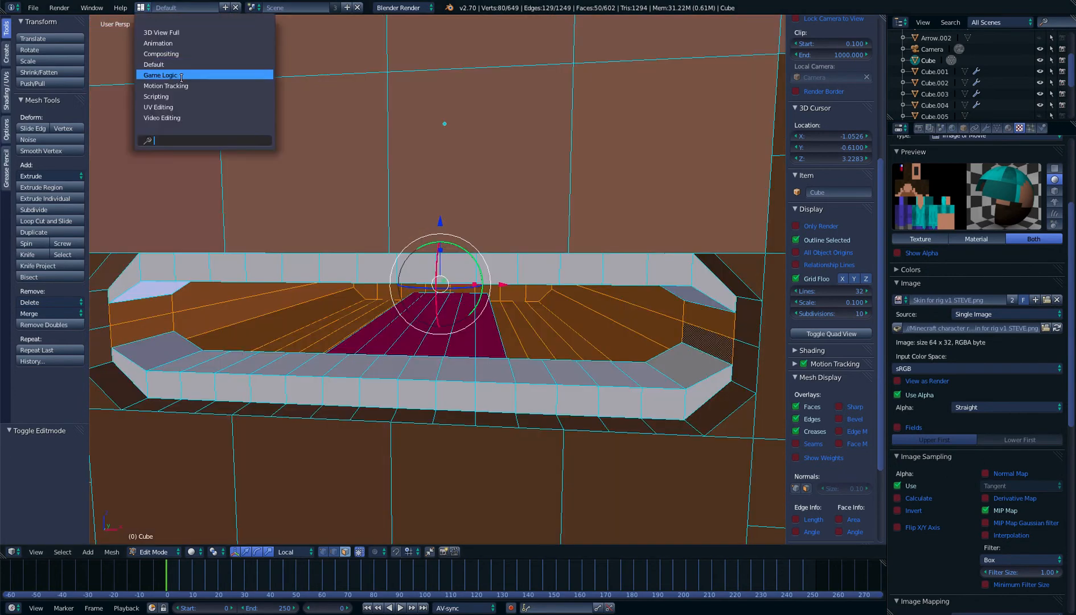
{"action": "left_click", "coordinate": [199, 107]}
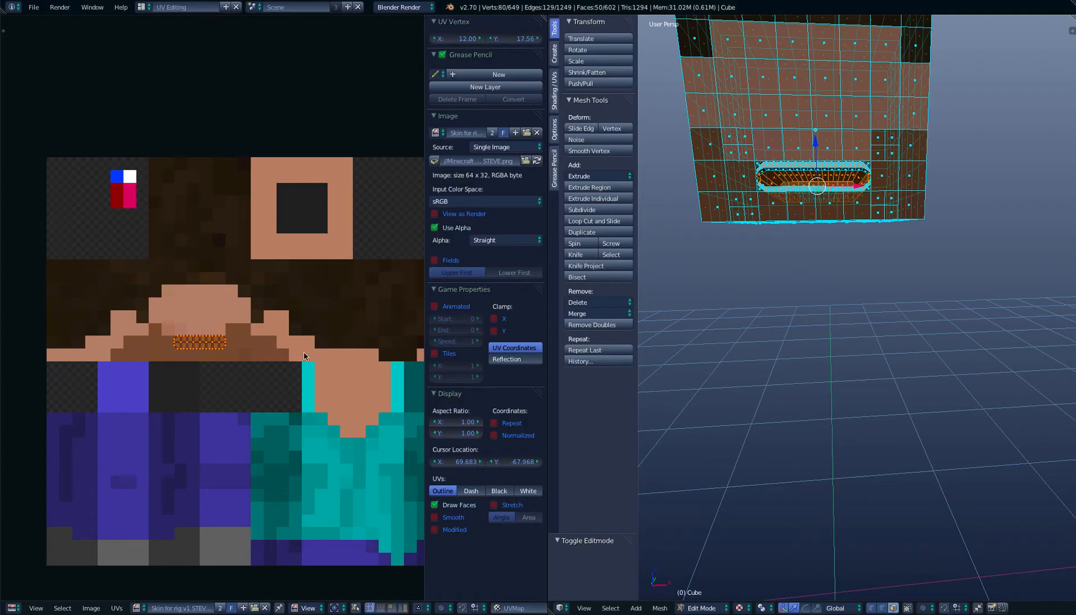
{"action": "key", "text": "s"}
{"action": "left_click", "coordinate": [173, 379]}
{"action": "key", "text": "s"}
{"action": "left_click", "coordinate": [206, 346]}
{"action": "key", "text": "g"}
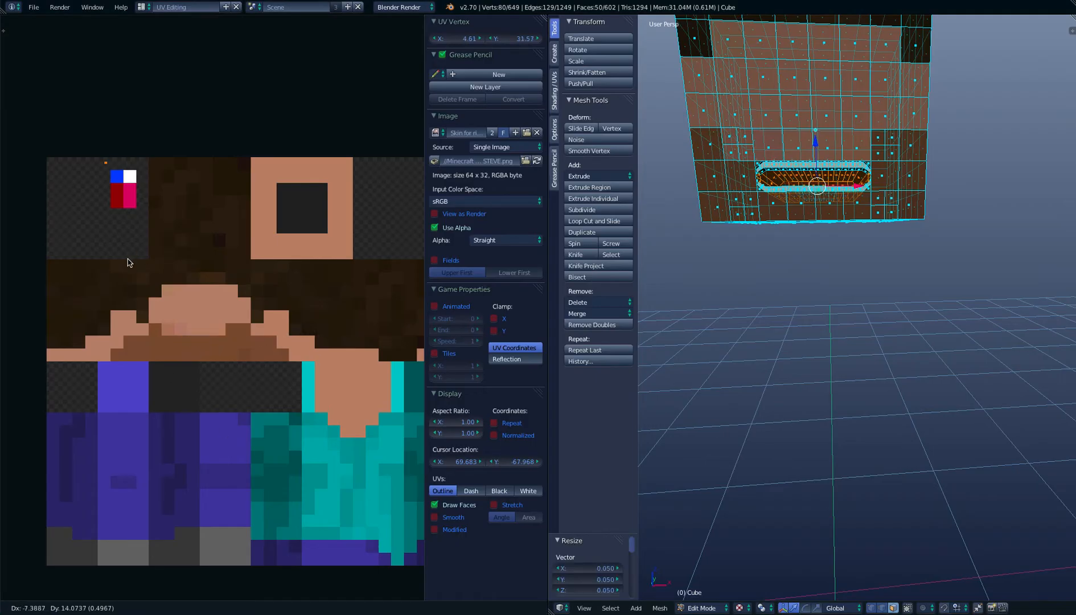
{"action": "left_click", "coordinate": [144, 288]}
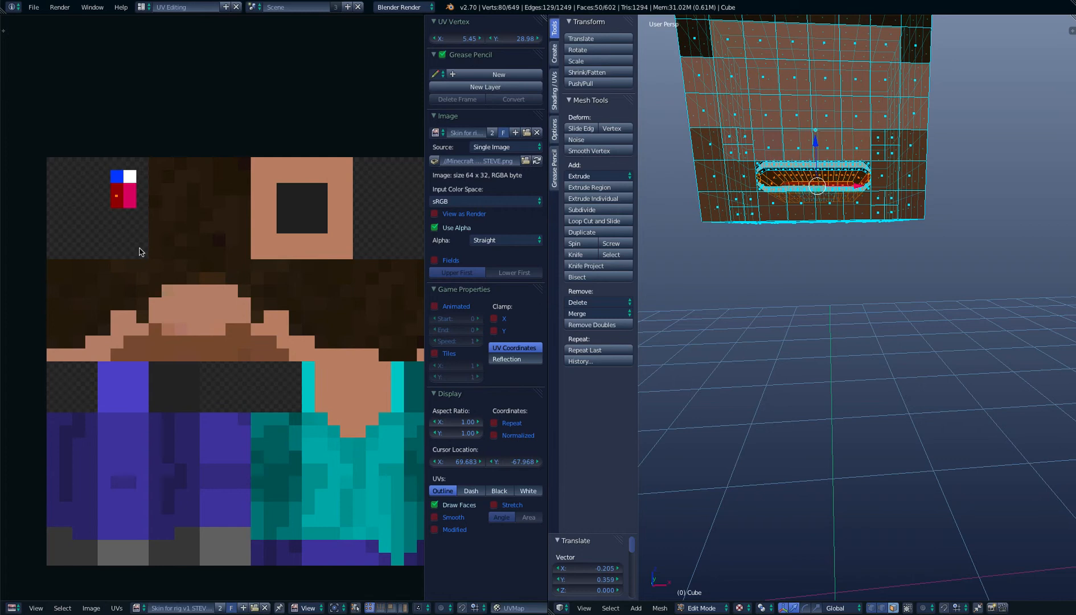
{"action": "left_click", "coordinate": [140, 7]}
{"action": "left_click", "coordinate": [155, 64]}
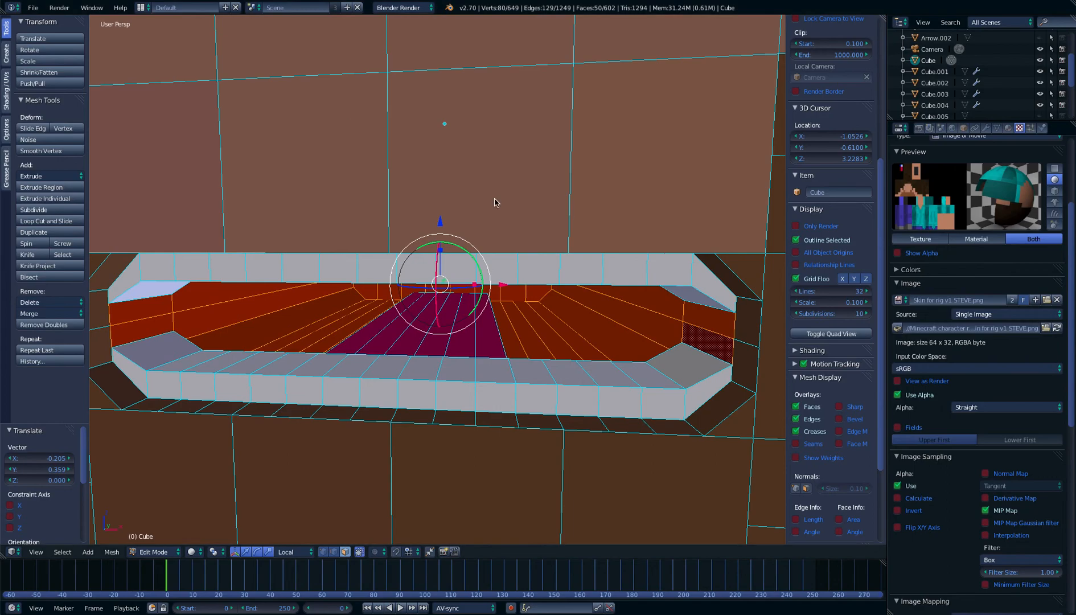
{"action": "key", "text": "Tab"}
{"action": "scroll", "coordinate": [487, 201], "scroll_direction": "down", "scroll_amount": 3}
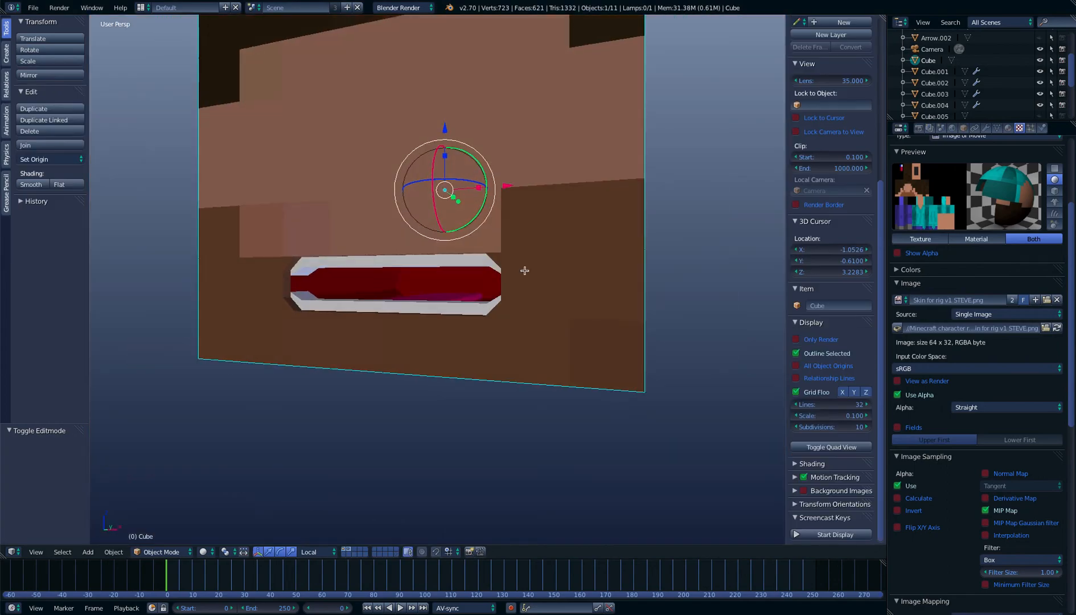
Return to Edit Mode, clear the selection and select the four central back wall faces of the mouth cavity
{"action": "key", "text": "Tab"}
{"action": "scroll", "coordinate": [522, 279], "scroll_direction": "up", "scroll_amount": 4}
{"action": "key", "text": "a"}
{"action": "right_click", "coordinate": [477, 291]}
{"action": "right_click", "coordinate": [465, 293], "text": "shift"}
{"action": "right_click", "coordinate": [452, 294], "text": "shift"}
{"action": "right_click", "coordinate": [433, 295], "text": "shift"}
Extrude the four back wall faces in the wireframe right view and move them diagonally backward and down to form a throat
{"action": "key", "text": "KP_Decimal"}
{"action": "scroll", "coordinate": [452, 302], "scroll_direction": "down", "scroll_amount": 2}
{"action": "key", "text": "KP_3"}
{"action": "scroll", "coordinate": [452, 301], "scroll_direction": "down", "scroll_amount": 3}
{"action": "scroll", "coordinate": [458, 300], "scroll_direction": "up", "scroll_amount": 5}
{"action": "key", "text": "z"}
{"action": "key", "text": "e"}
{"action": "right_click", "coordinate": [445, 313]}
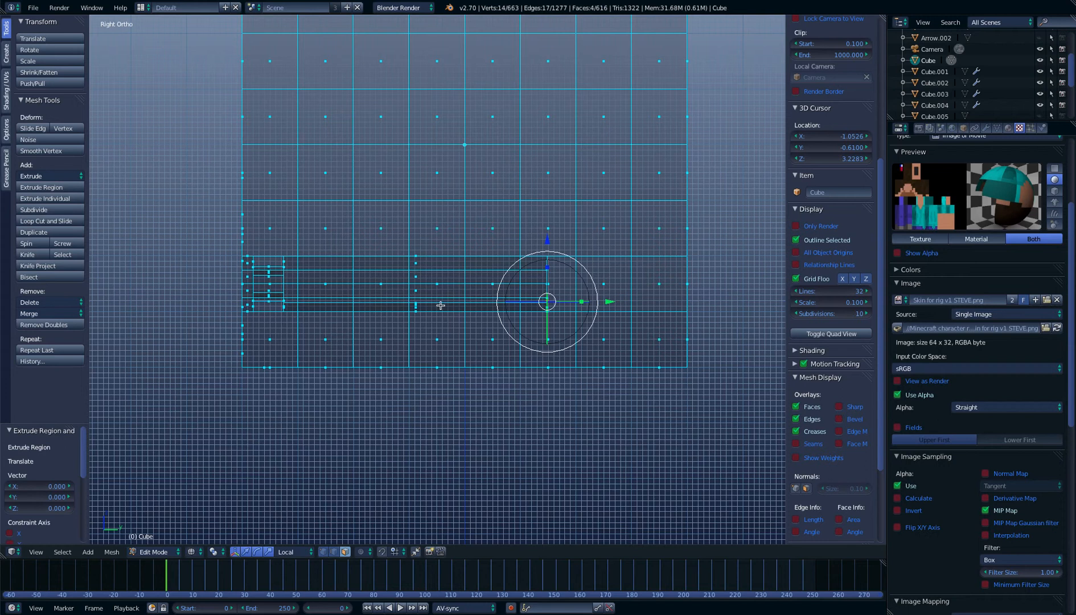
{"action": "key", "text": "g"}
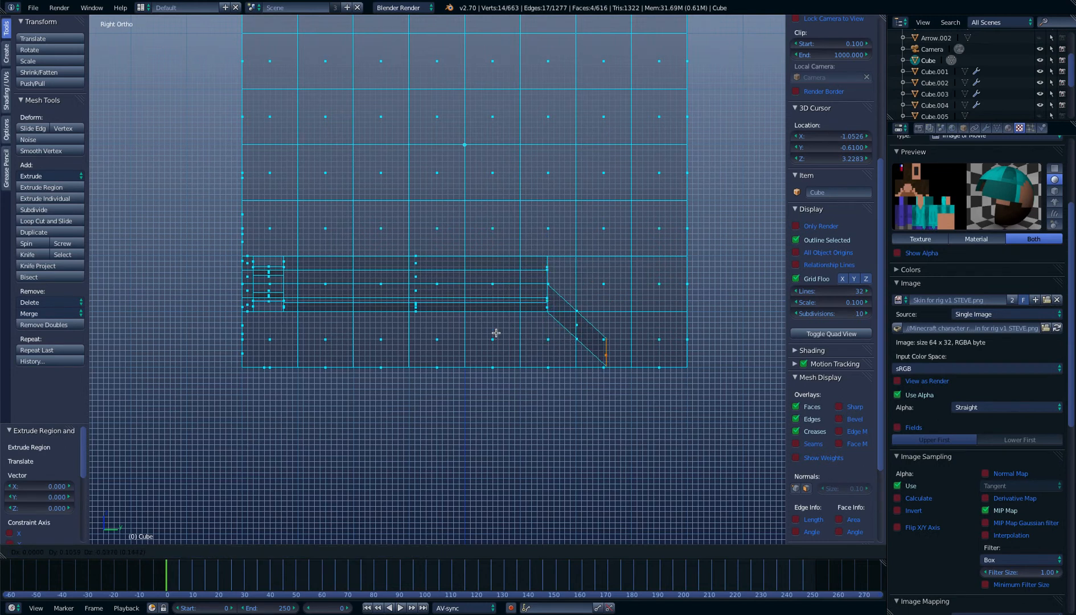
{"action": "left_click", "coordinate": [496, 333]}
Examine the throat and the finished mouth interior in textured shading and Object Mode
{"action": "key", "text": "z"}
{"action": "middle_click_drag", "start_coordinate": [321, 268], "coordinate": [444, 258]}
{"action": "scroll", "coordinate": [430, 271], "scroll_direction": "down", "scroll_amount": 1}
{"action": "scroll", "coordinate": [430, 272], "scroll_direction": "up", "scroll_amount": 1}
{"action": "key", "text": "Tab"}
{"action": "scroll", "coordinate": [438, 274], "scroll_direction": "down", "scroll_amount": 4}
{"action": "scroll", "coordinate": [438, 265], "scroll_direction": "down", "scroll_amount": 4}
{"action": "scroll", "coordinate": [460, 278], "scroll_direction": "up", "scroll_amount": 5}
{"action": "scroll", "coordinate": [442, 254], "scroll_direction": "up", "scroll_amount": 4}
{"action": "scroll", "coordinate": [438, 239], "scroll_direction": "down", "scroll_amount": 3}
{"action": "scroll", "coordinate": [437, 239], "scroll_direction": "down", "scroll_amount": 3}
Return to Edit Mode and select the four eye faces on the front of the head, two per eye
{"action": "key", "text": "Tab"}
{"action": "right_click_drag", "start_coordinate": [502, 210], "coordinate": [492, 209]}
{"action": "right_click", "coordinate": [492, 222]}
{"action": "right_click", "coordinate": [484, 211], "text": "shift"}
{"action": "right_click", "coordinate": [371, 217], "text": "shift"}
{"action": "right_click", "coordinate": [335, 212], "text": "shift"}
Extrude the four eye faces 0.048 into the head along Y in the wireframe right view to form recessed eye sockets
{"action": "key", "text": "KP_5"}
{"action": "key", "text": "KP_3"}
{"action": "key", "text": "z"}
{"action": "scroll", "coordinate": [373, 263], "scroll_direction": "up", "scroll_amount": 4}
{"action": "key", "text": "e"}
{"action": "left_click", "coordinate": [313, 240]}
{"action": "key", "text": "z"}
{"action": "scroll", "coordinate": [309, 231], "scroll_direction": "down", "scroll_amount": 1}
{"action": "mouse_move", "coordinate": [350, 234]}
{"action": "middle_mouse_down"}
{"action": "mouse_move", "coordinate": [361, 235]}
{"action": "mouse_move", "coordinate": [376, 324]}
{"action": "middle_mouse_up"}
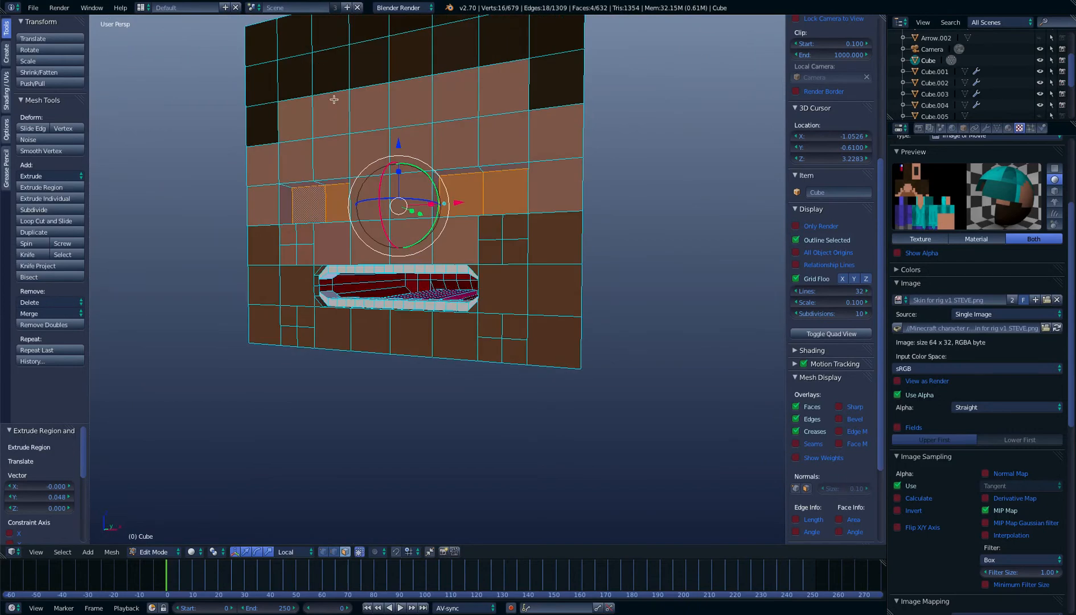
Shrink the eye face UVs, move them onto the skin's white pixel at about X 6.33, Y 30.76, and return to the Default layout
{"action": "left_click", "coordinate": [141, 8]}
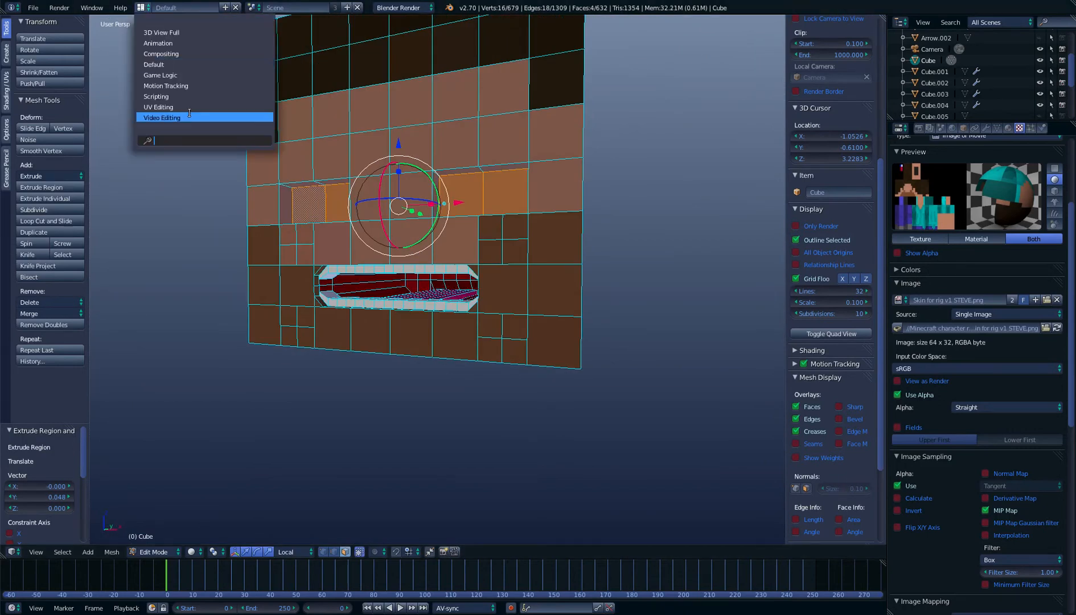
{"action": "left_click", "coordinate": [189, 108]}
{"action": "key", "text": "s"}
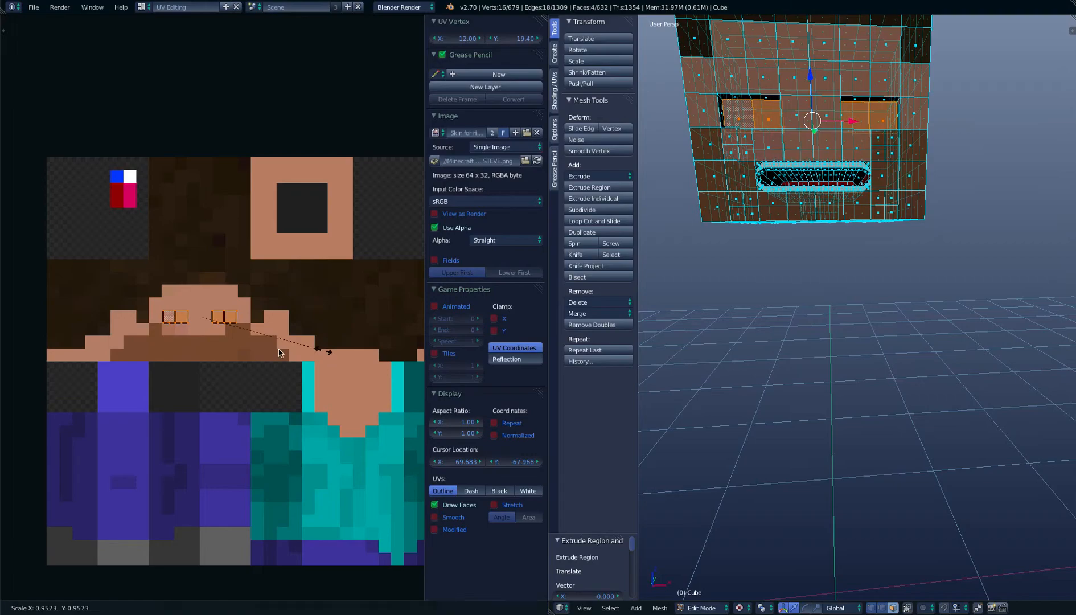
{"action": "left_click", "coordinate": [212, 338]}
{"action": "key", "text": "s"}
{"action": "left_click", "coordinate": [201, 298]}
{"action": "key", "text": "g"}
{"action": "left_click", "coordinate": [176, 251]}
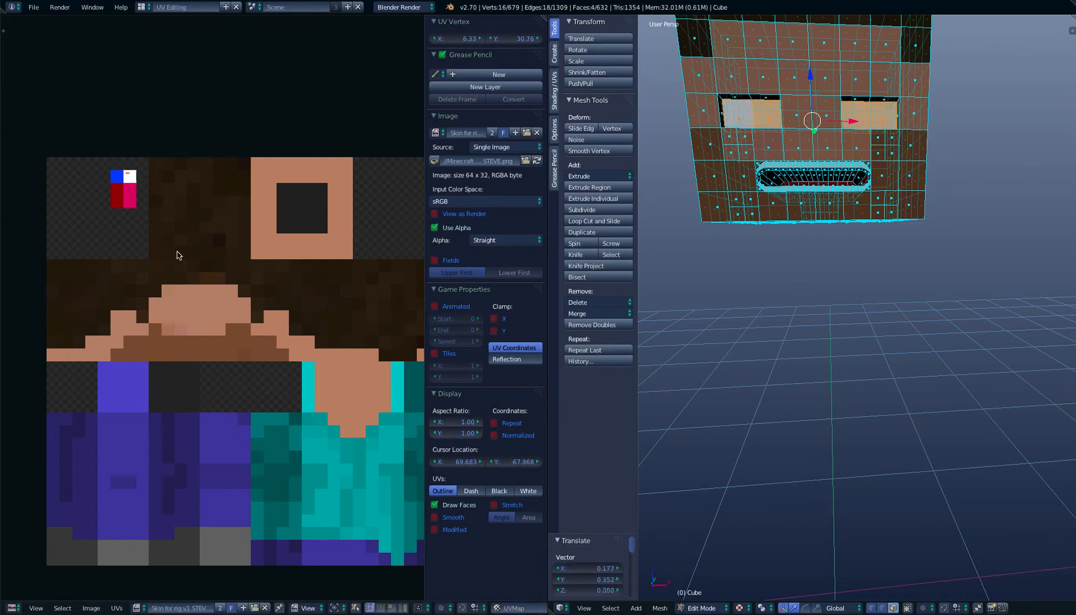
{"action": "left_click", "coordinate": [141, 7]}
{"action": "left_click", "coordinate": [163, 64]}
Examine the recessed white eyes and the mouth in Object Mode from several angles and in the front view
{"action": "key", "text": "Tab"}
{"action": "scroll", "coordinate": [512, 242], "scroll_direction": "up", "scroll_amount": 3}
{"action": "middle_click_drag", "start_coordinate": [512, 242], "coordinate": [472, 240]}
{"action": "scroll", "coordinate": [399, 236], "scroll_direction": "down", "scroll_amount": 3}
{"action": "scroll", "coordinate": [472, 239], "scroll_direction": "down", "scroll_amount": 2}
{"action": "scroll", "coordinate": [472, 237], "scroll_direction": "up", "scroll_amount": 3}
{"action": "scroll", "coordinate": [471, 237], "scroll_direction": "down", "scroll_amount": 3}
{"action": "left_click", "coordinate": [433, 247]}
{"action": "key", "text": "KP_1"}
{"action": "left_click", "coordinate": [397, 251]}
{"action": "middle_click_drag", "start_coordinate": [412, 301], "coordinate": [405, 303]}
{"action": "key", "text": "KP_1"}
{"action": "scroll", "coordinate": [405, 302], "scroll_direction": "down", "scroll_amount": 1}
{"action": "scroll", "coordinate": [416, 287], "scroll_direction": "up", "scroll_amount": 2}
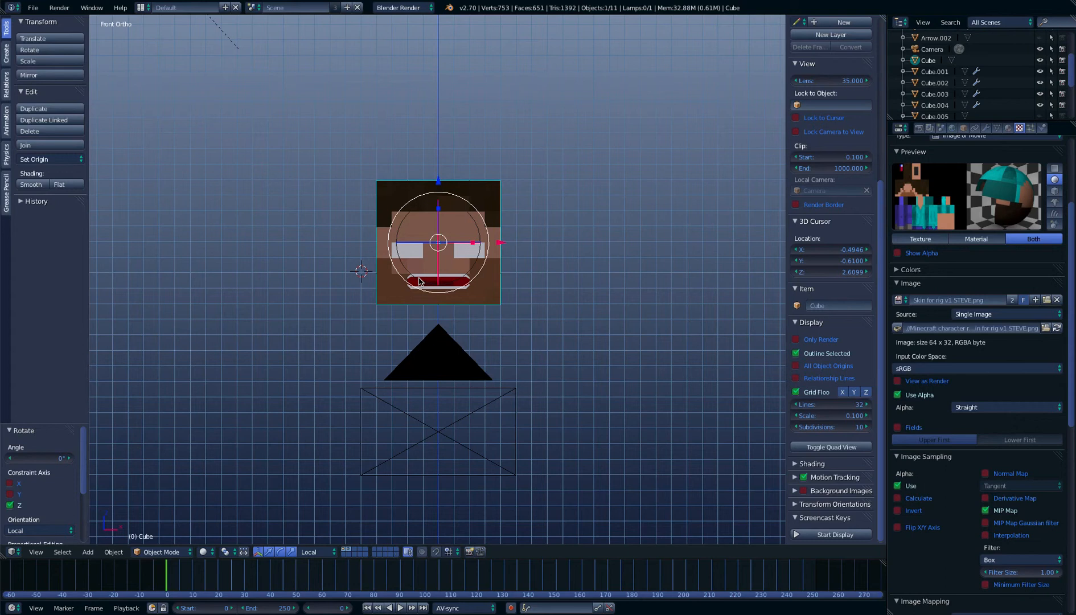
{"action": "scroll", "coordinate": [430, 286], "scroll_direction": "up", "scroll_amount": 5}
Add a cube with radius 0.100 to the head mesh at the 3D cursor in Edit Mode
{"action": "key", "text": "Tab"}
{"action": "scroll", "coordinate": [470, 276], "scroll_direction": "down", "scroll_amount": 4}
{"action": "scroll", "coordinate": [469, 275], "scroll_direction": "up", "scroll_amount": 2}
{"action": "scroll", "coordinate": [470, 276], "scroll_direction": "up", "scroll_amount": 2}
{"action": "scroll", "coordinate": [456, 256], "scroll_direction": "down", "scroll_amount": 2}
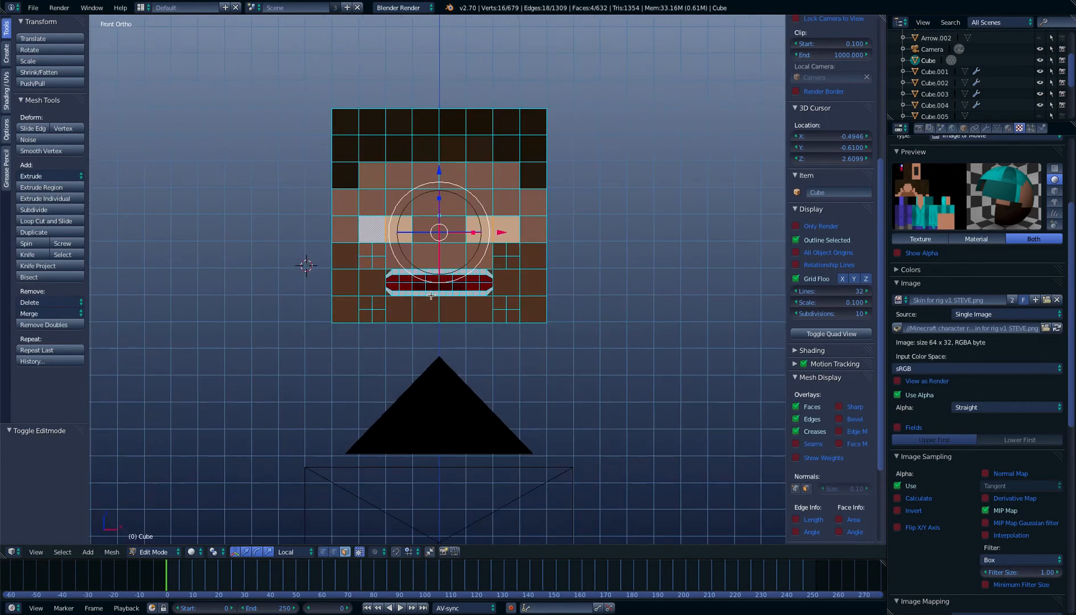
{"action": "key", "text": "shift+a"}
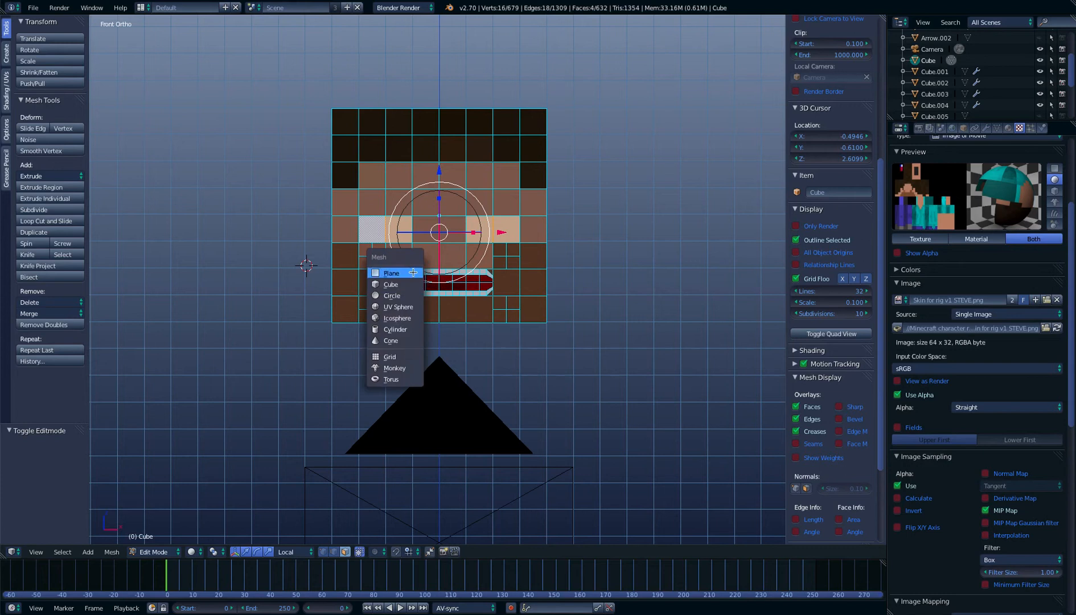
{"action": "left_click", "coordinate": [408, 279]}
{"action": "scroll", "coordinate": [404, 279], "scroll_direction": "down", "scroll_amount": 3}
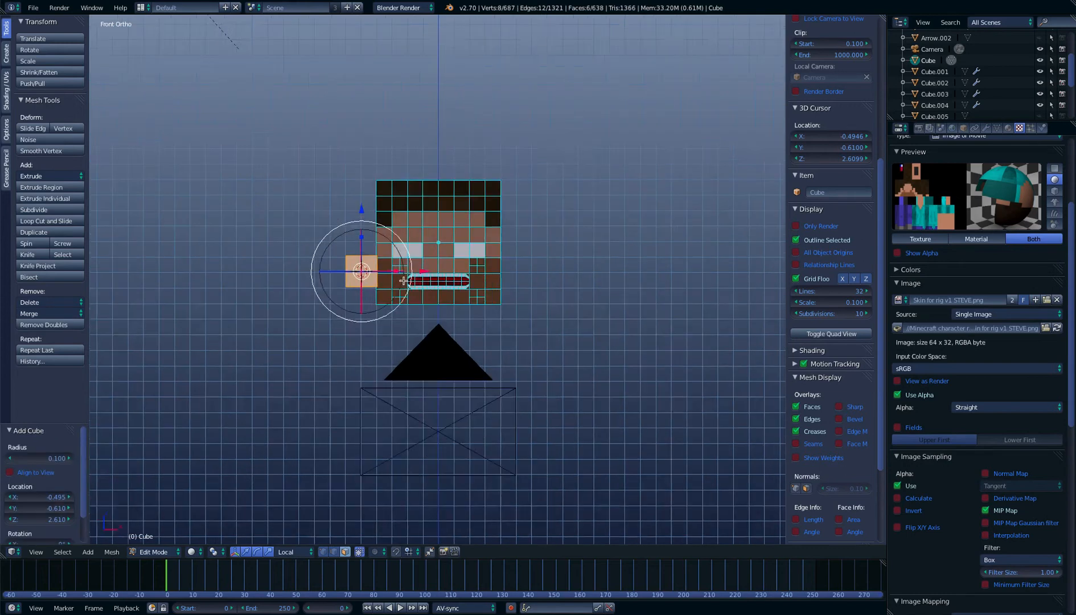
{"action": "key", "text": "Tab"}
{"action": "mouse_move", "coordinate": [403, 283]}
{"action": "middle_mouse_down"}
{"action": "mouse_move", "coordinate": [356, 336]}
{"action": "mouse_move", "coordinate": [407, 278]}
{"action": "middle_mouse_up"}
{"action": "key", "text": "g"}
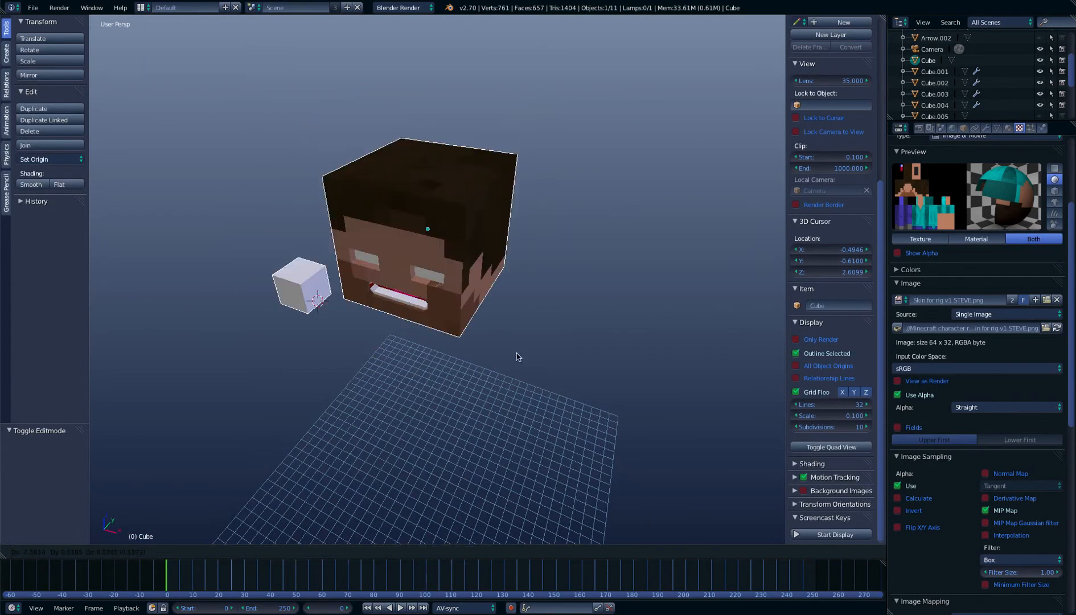
{"action": "right_click", "coordinate": [516, 374]}
{"action": "key", "text": "Tab"}
{"action": "middle_click_drag", "start_coordinate": [514, 376], "coordinate": [525, 346]}
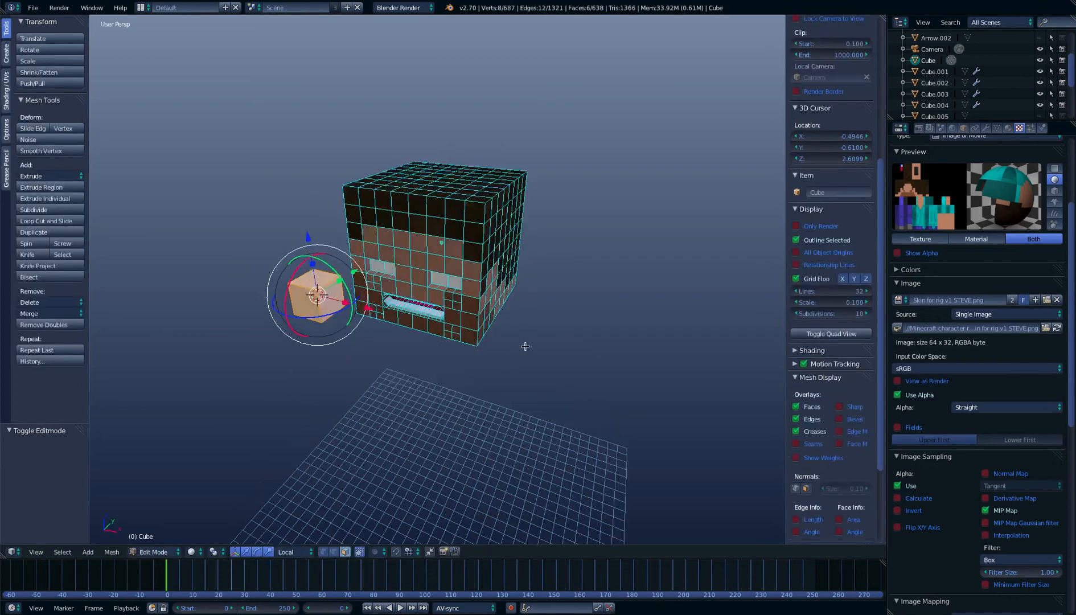
Move the new cube 0.304 in X and 0.080 in Z in the front view, over one eye socket
{"action": "key", "text": "KP_1"}
{"action": "key", "text": "g"}
{"action": "left_click", "coordinate": [550, 339]}
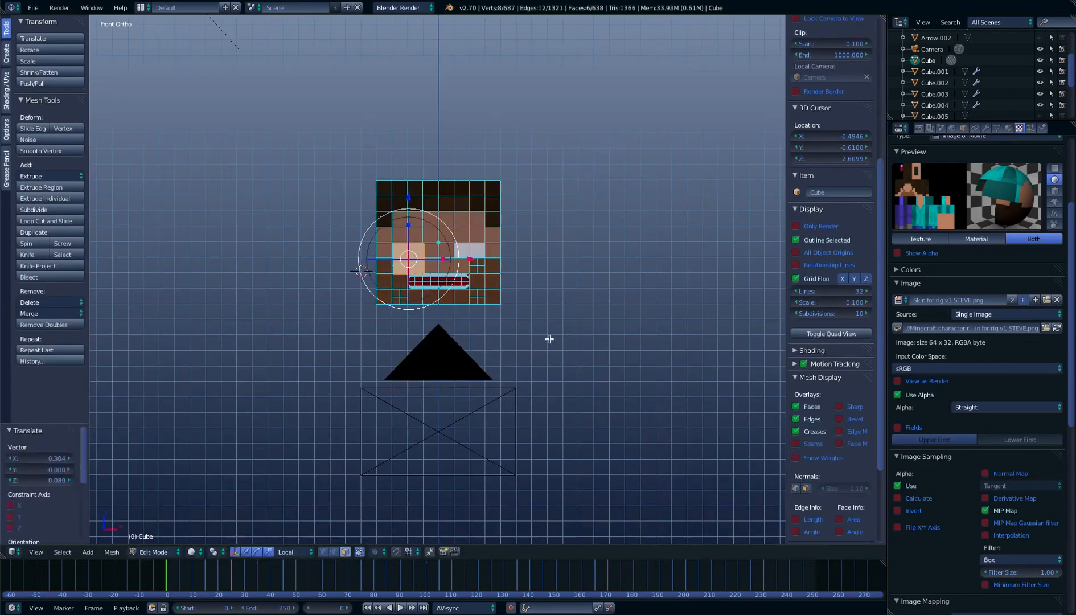
Move the new cube up 0.061 in Z to centre it over the eye socket and scale it down to pupil size
{"action": "scroll", "coordinate": [554, 318], "scroll_direction": "up", "scroll_amount": 4}
{"action": "scroll", "coordinate": [554, 317], "scroll_direction": "up", "scroll_amount": 5}
{"action": "key", "text": "z"}
{"action": "scroll", "coordinate": [479, 329], "scroll_direction": "down", "scroll_amount": 3}
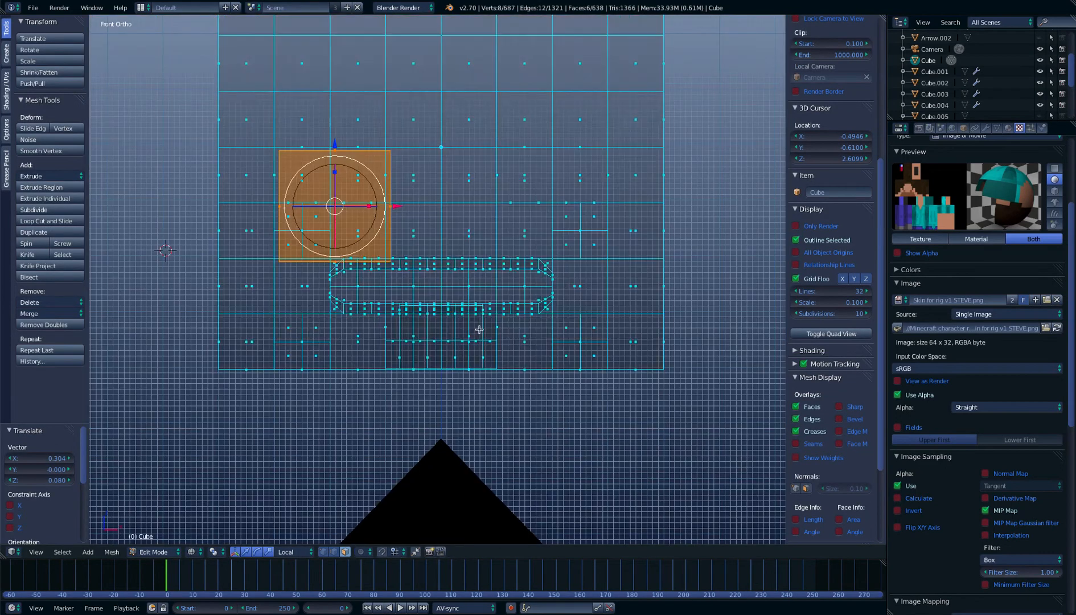
{"action": "key", "text": "g"}
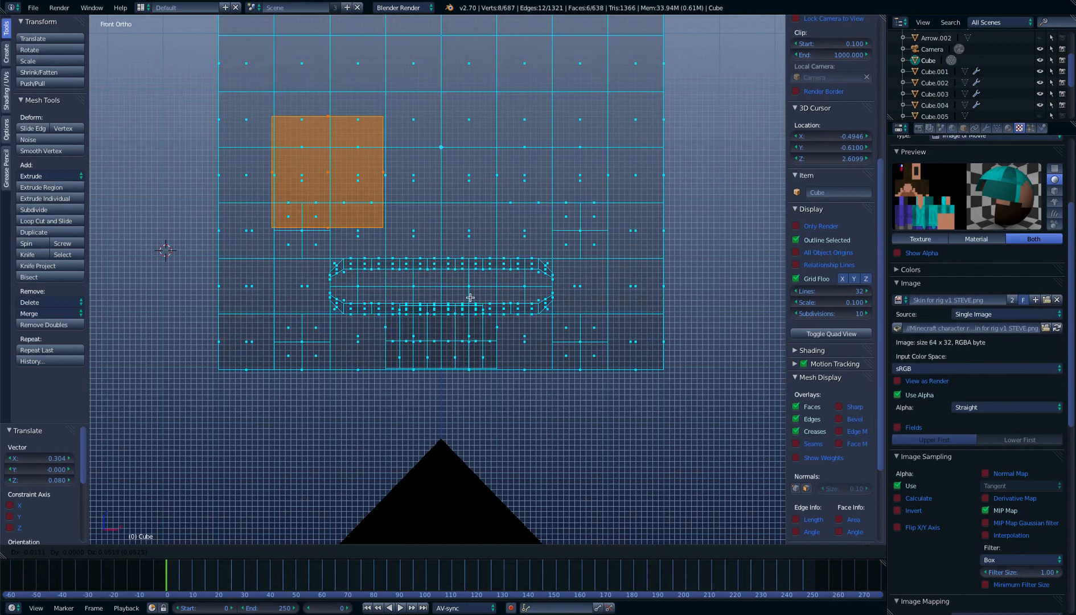
{"action": "left_click", "coordinate": [473, 296]}
{"action": "key", "text": "z"}
{"action": "key", "text": "s"}
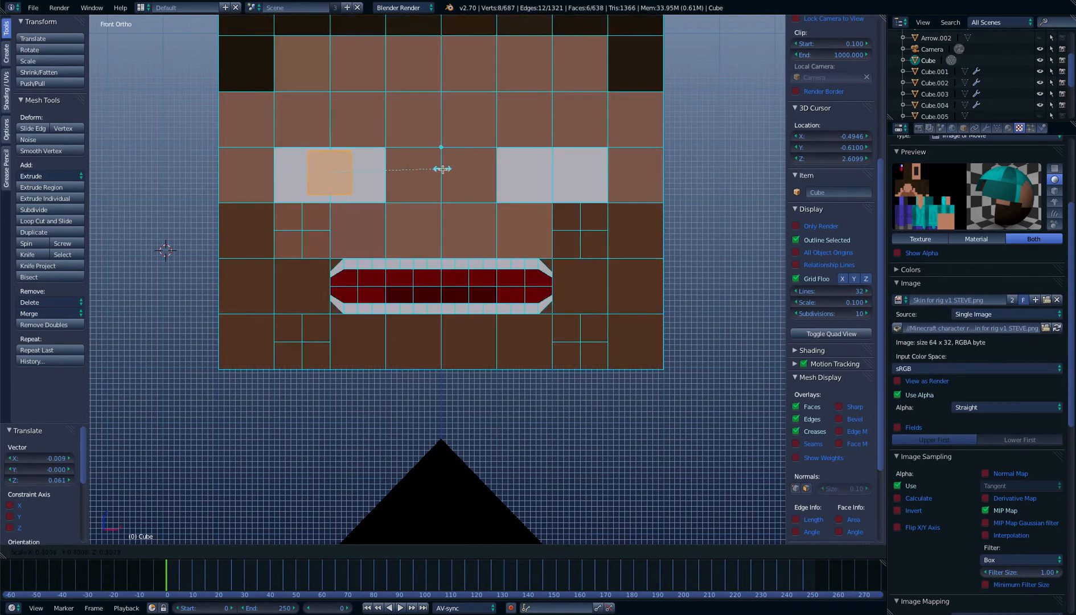
{"action": "left_click", "coordinate": [443, 169]}
Centre the pupil cube vertically on the white eye and fine-tune its size with scales of 1.177 and 0.857
{"action": "left_click_drag", "start_coordinate": [334, 114], "coordinate": [334, 116]}
{"action": "key", "text": "s"}
{"action": "left_click", "coordinate": [429, 164]}
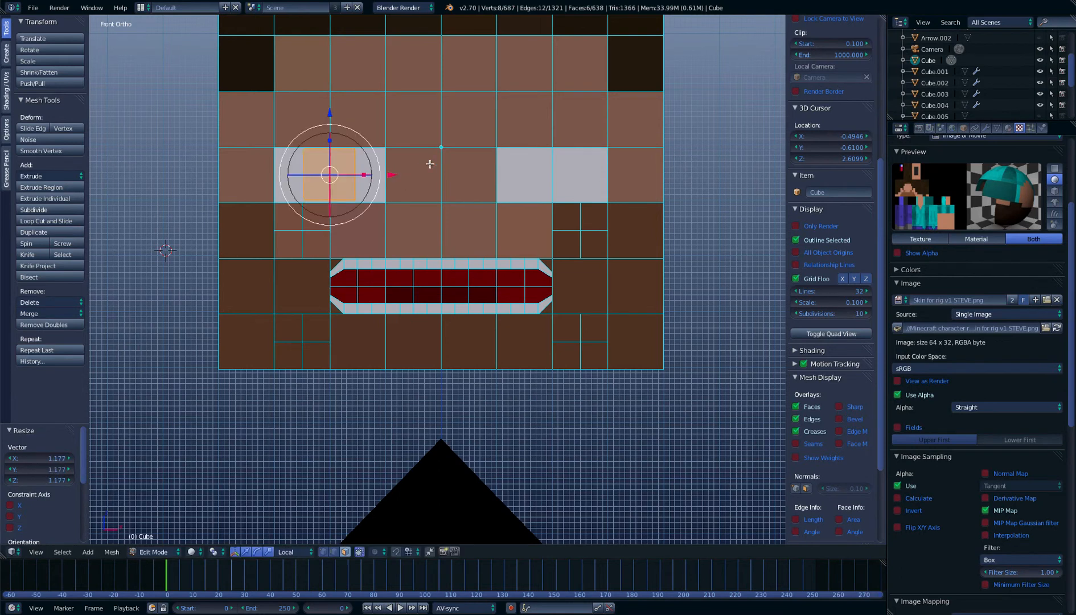
{"action": "key", "text": "s"}
{"action": "left_click", "coordinate": [403, 154]}
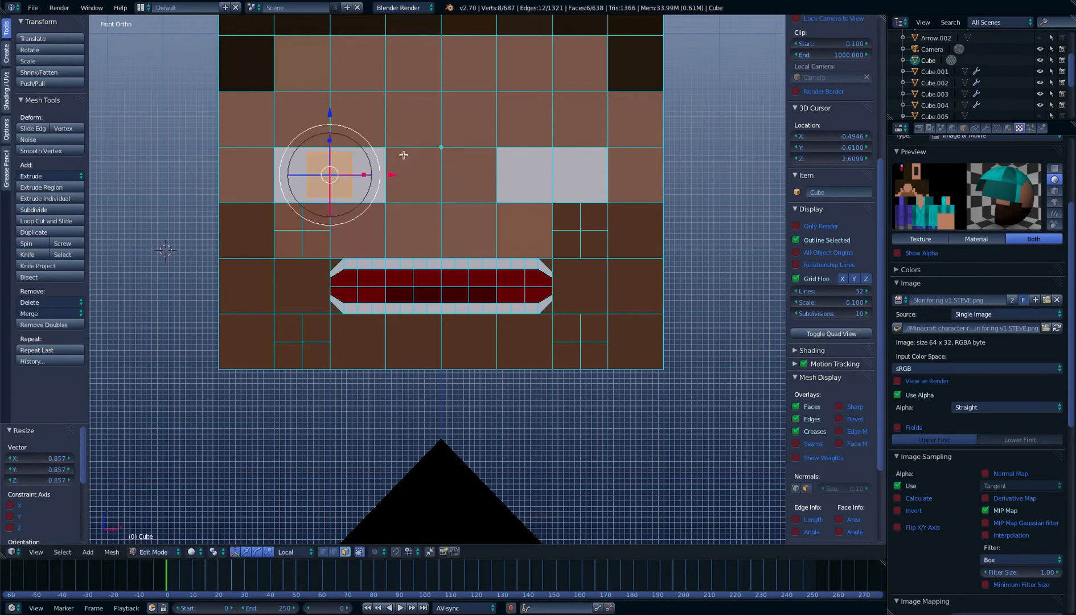
{"action": "key", "text": "z"}
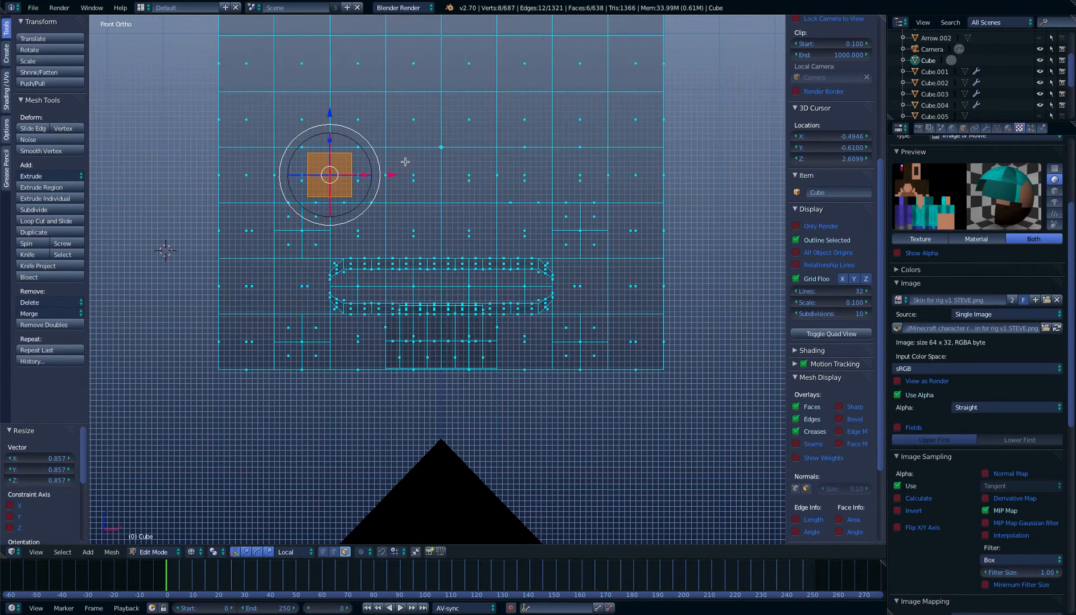
Try to duplicate the pupil cube in place and move the copy 0.100 in Y toward the head
{"action": "key", "text": "shift+d"}
{"action": "right_click", "coordinate": [391, 179]}
{"action": "middle_click_drag", "start_coordinate": [390, 177], "coordinate": [444, 178]}
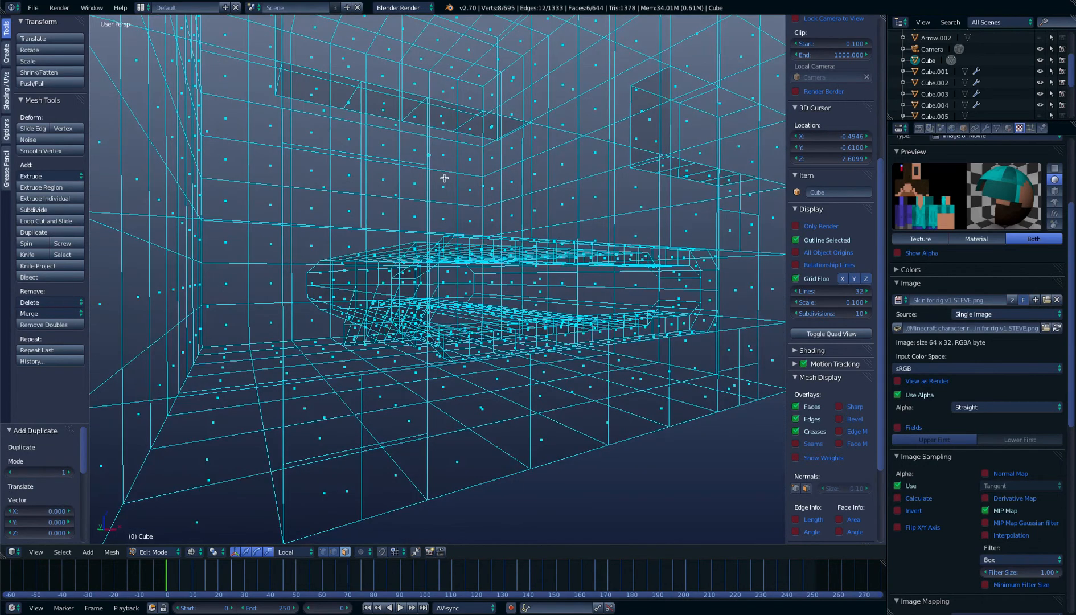
{"action": "key", "text": "KP_1"}
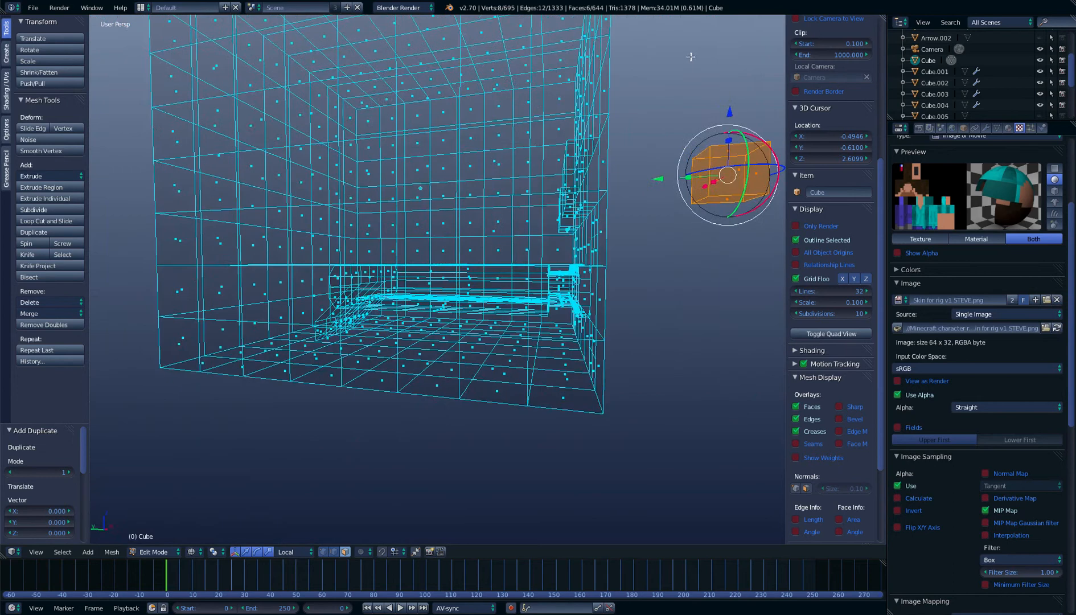
{"action": "key", "text": "alt+z"}
{"action": "scroll", "coordinate": [515, 191], "scroll_direction": "up", "scroll_amount": 4}
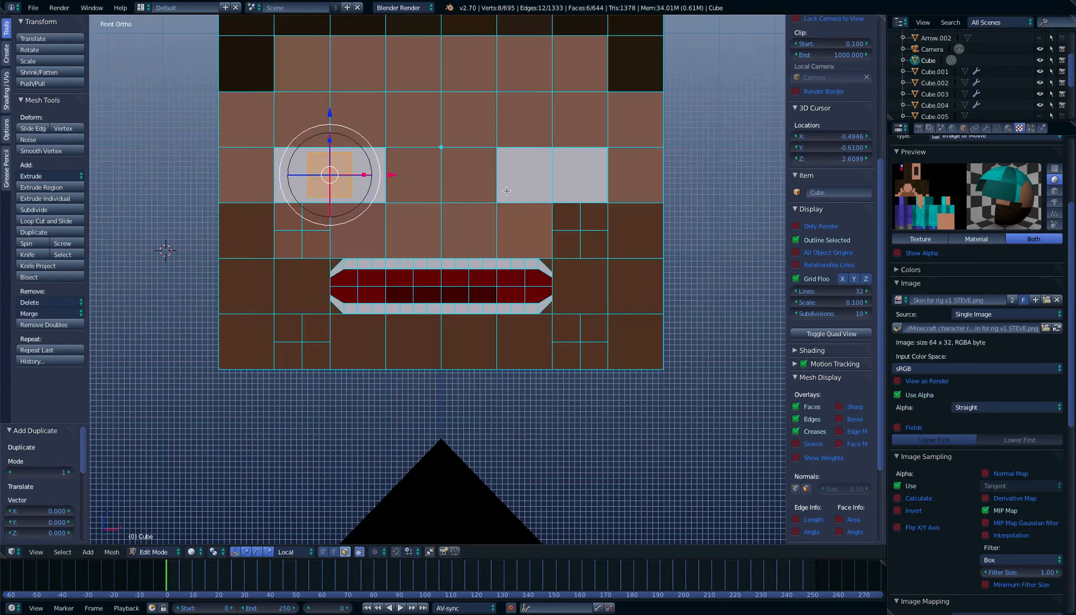
{"action": "middle_click_drag", "start_coordinate": [426, 189], "coordinate": [537, 185]}
{"action": "scroll", "coordinate": [537, 185], "scroll_direction": "down", "scroll_amount": 5}
{"action": "key", "text": "alt+z"}
{"action": "left_click_drag", "start_coordinate": [507, 229], "coordinate": [477, 241]}
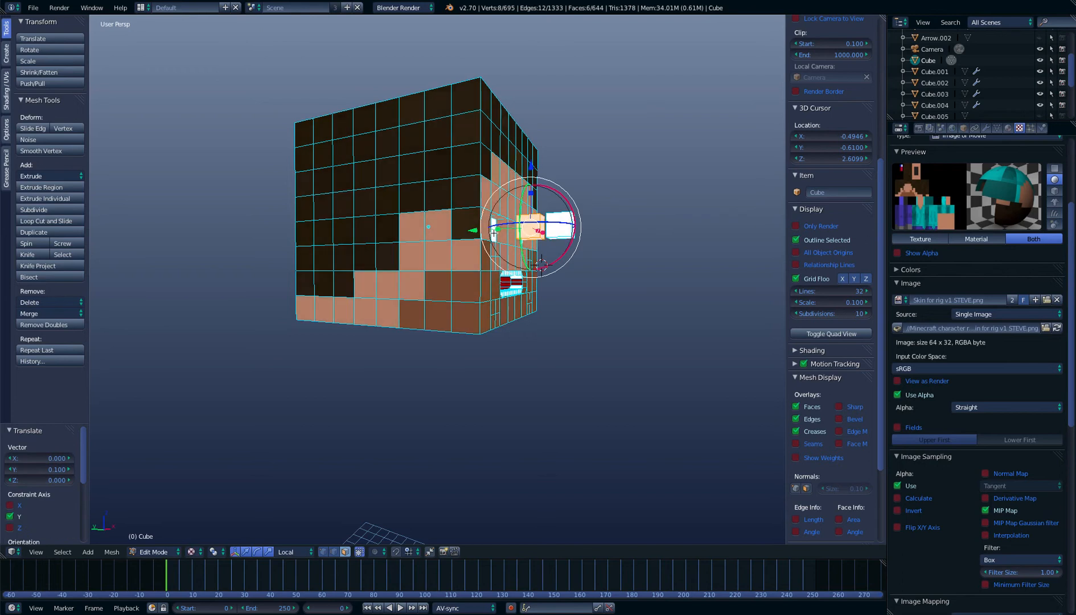
Undo the duplication of the pupil cube and the copy's move
{"action": "key", "text": "ctrl+z"}
{"action": "key", "text": "ctrl+z"}
{"action": "key", "text": "ctrl+z"}
{"action": "key", "text": "ctrl+shift+z"}
Push the pupil cube back into the eye socket by 0.223 and another 0.051 in Y
{"action": "left_click_drag", "start_coordinate": [504, 230], "coordinate": [438, 242]}
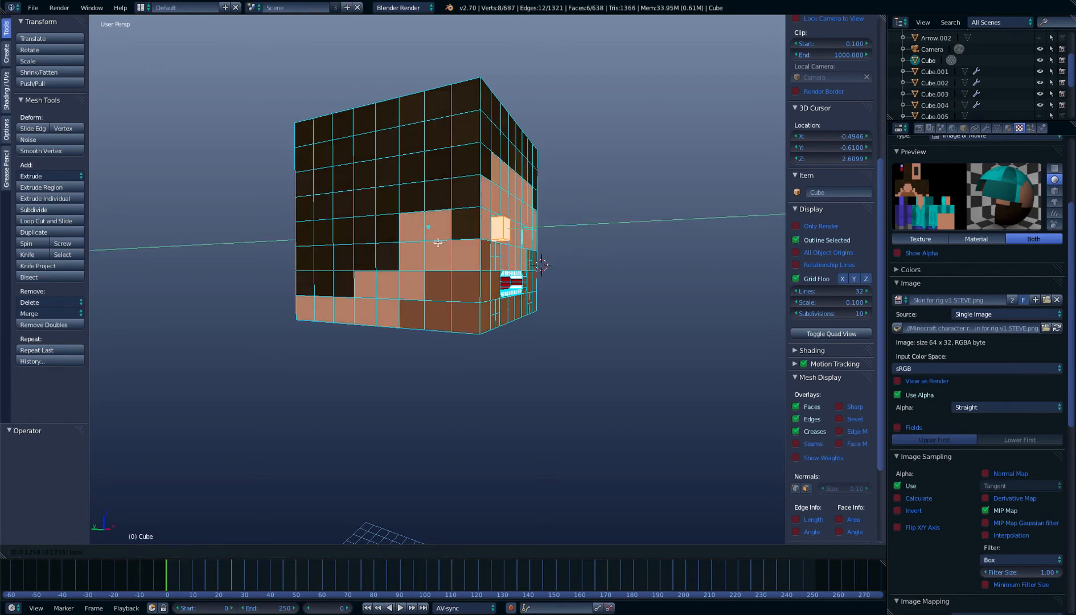
{"action": "key", "text": "KP_3"}
{"action": "key", "text": "z"}
{"action": "scroll", "coordinate": [437, 242], "scroll_direction": "up", "scroll_amount": 5}
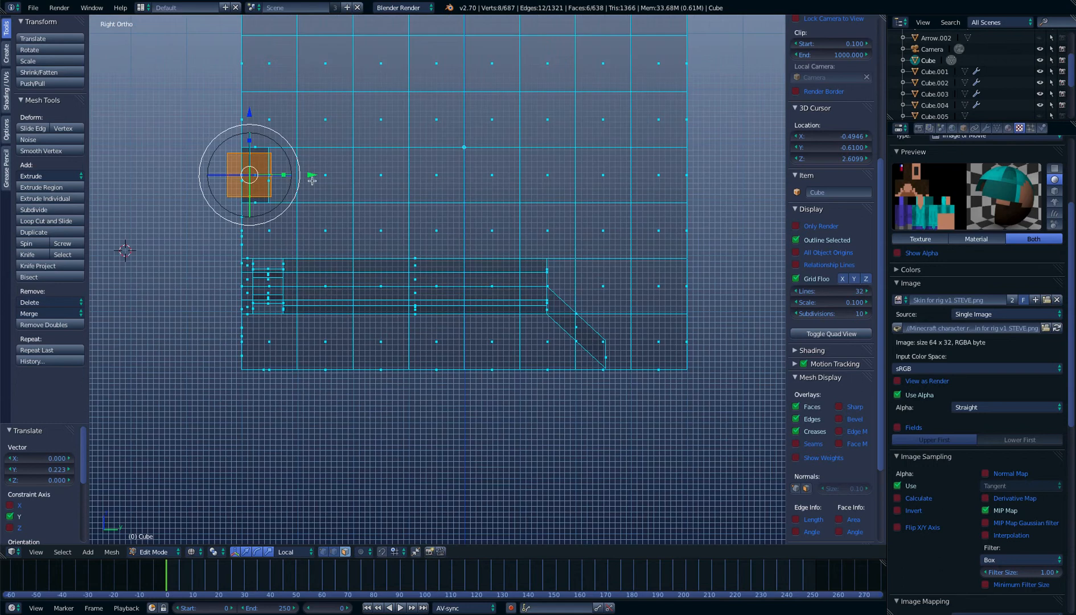
{"action": "left_click_drag", "start_coordinate": [311, 178], "coordinate": [339, 178]}
{"action": "key", "text": "z"}
{"action": "middle_click_drag", "start_coordinate": [339, 178], "coordinate": [473, 174]}
{"action": "scroll", "coordinate": [466, 189], "scroll_direction": "up", "scroll_amount": 5}
{"action": "scroll", "coordinate": [466, 189], "scroll_direction": "down", "scroll_amount": 3}
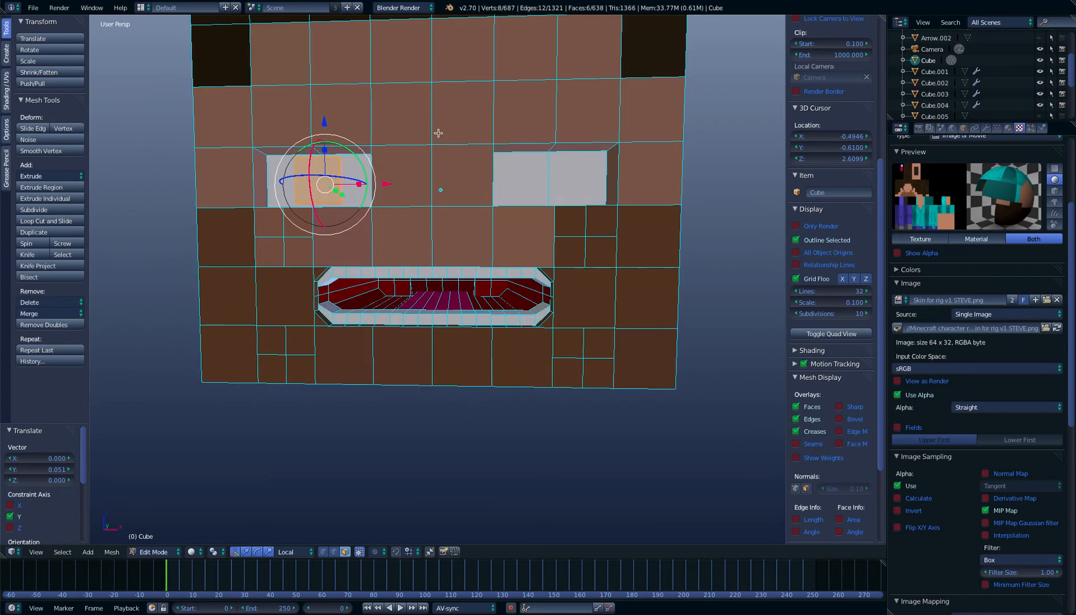
Switch to the UV Editing layout, select the pupil's UVs and display Skin for rig v1 STEVE.png
{"action": "left_click", "coordinate": [140, 8]}
{"action": "left_click", "coordinate": [182, 108]}
{"action": "key", "text": "a"}
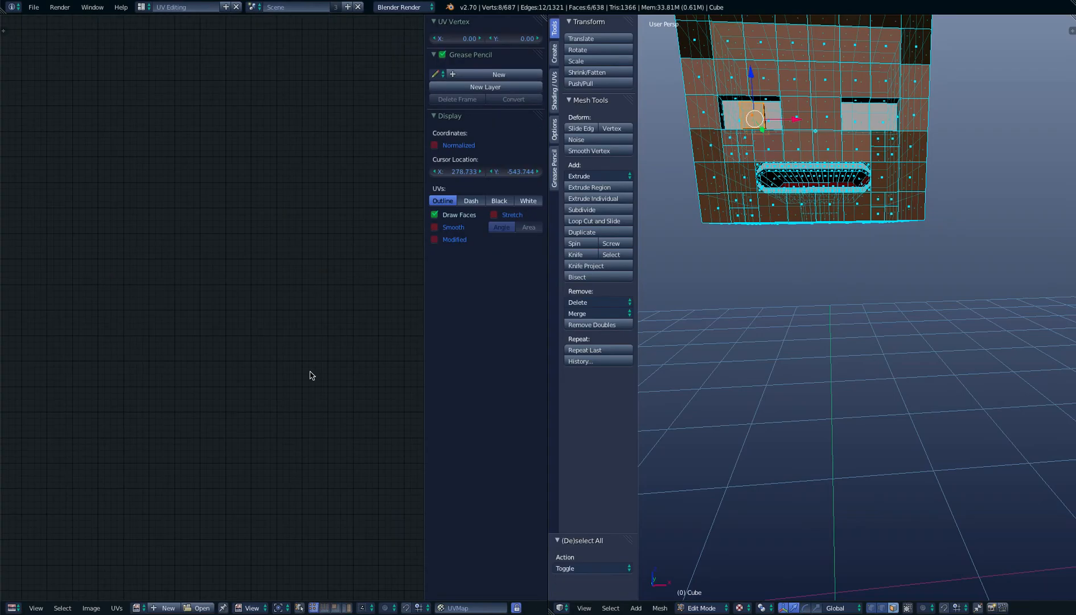
{"action": "left_click", "coordinate": [141, 607]}
{"action": "left_click", "coordinate": [239, 509]}
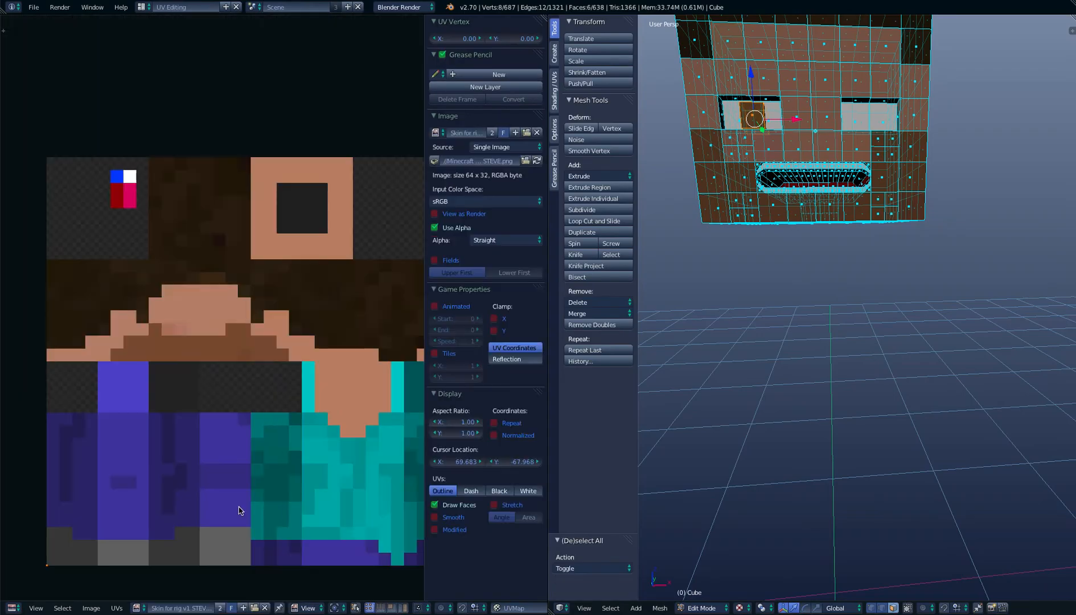
Move the pupil's UVs onto the skin's blue pixel by about X 5.43, Y 30.24, and return to the Default layout in Object Mode
{"action": "scroll", "coordinate": [270, 422], "scroll_direction": "down", "scroll_amount": 2}
{"action": "key", "text": "g"}
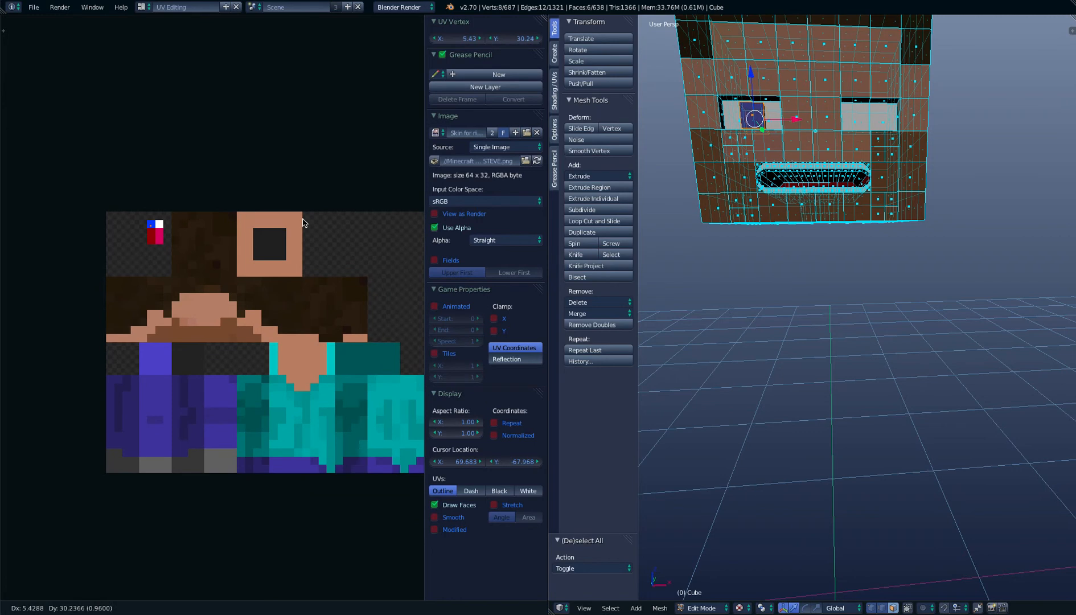
{"action": "left_click", "coordinate": [302, 222]}
{"action": "left_click", "coordinate": [141, 7]}
{"action": "left_click", "coordinate": [160, 64]}
{"action": "key", "text": "Tab"}
{"action": "key", "text": "KP_1"}
Duplicate the blue pupil cube in Edit Mode and move the copy 0.380 in X into the other eye
{"action": "key", "text": "Tab"}
{"action": "scroll", "coordinate": [440, 195], "scroll_direction": "up", "scroll_amount": 2}
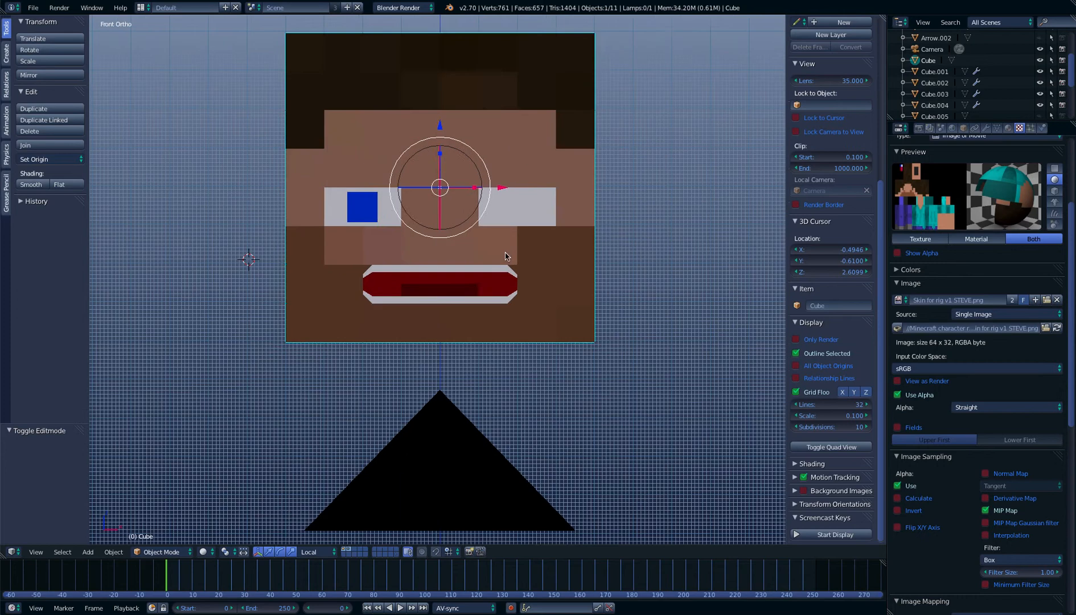
{"action": "key", "text": "shift+d"}
{"action": "key", "text": "Escape"}
{"action": "middle_click_drag", "start_coordinate": [424, 207], "coordinate": [462, 215]}
{"action": "key", "text": "KP_1"}
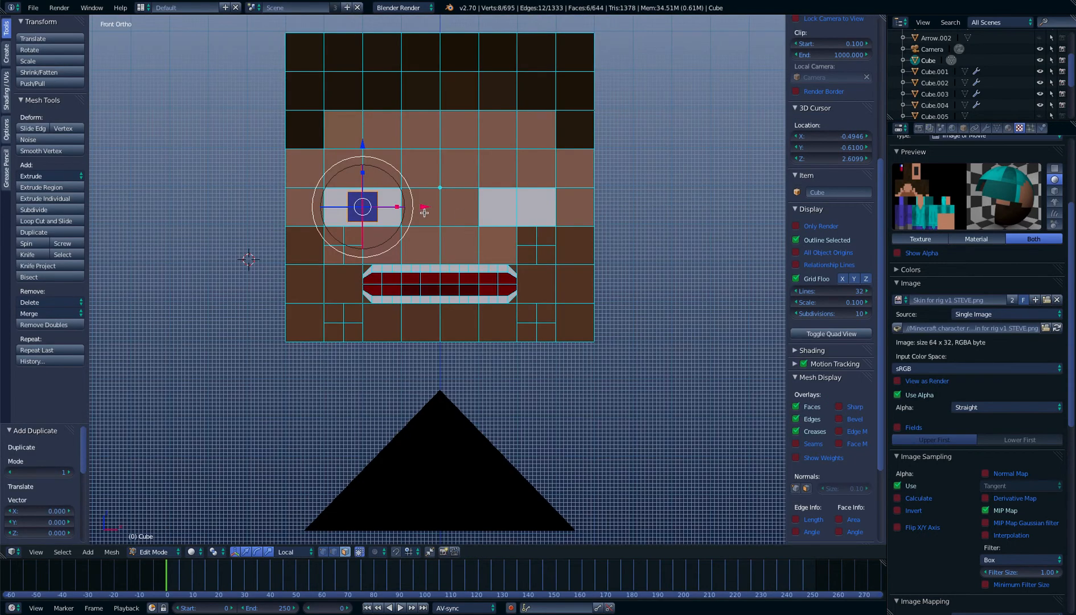
{"action": "key", "text": "g"}
{"action": "key", "text": "x"}
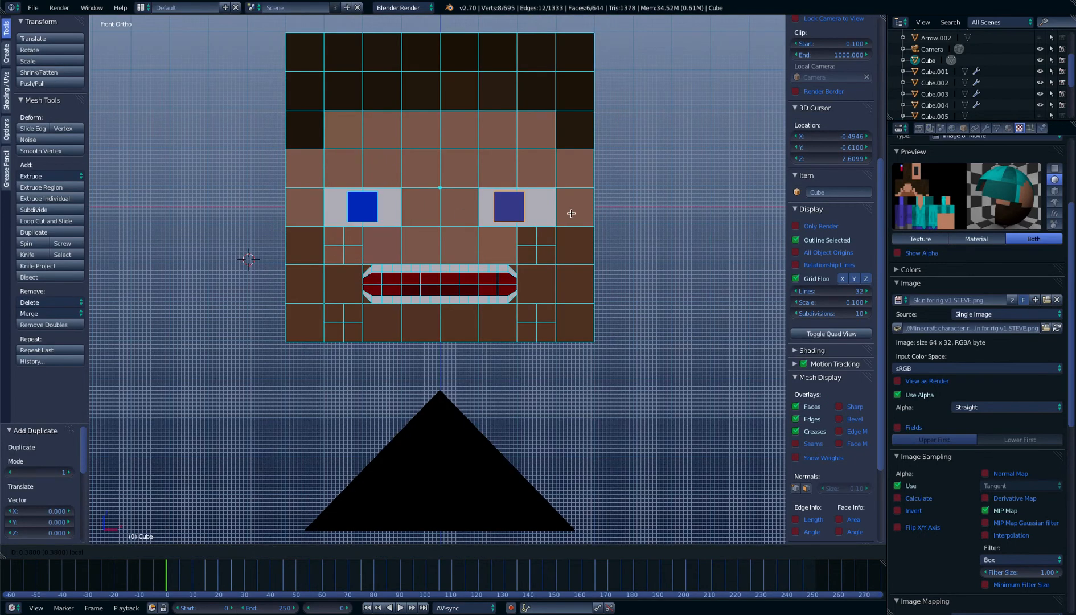
{"action": "left_click", "coordinate": [571, 212]}
Shift the copied pupil another 0.020 in X to centre it in its eye
{"action": "key", "text": "z"}
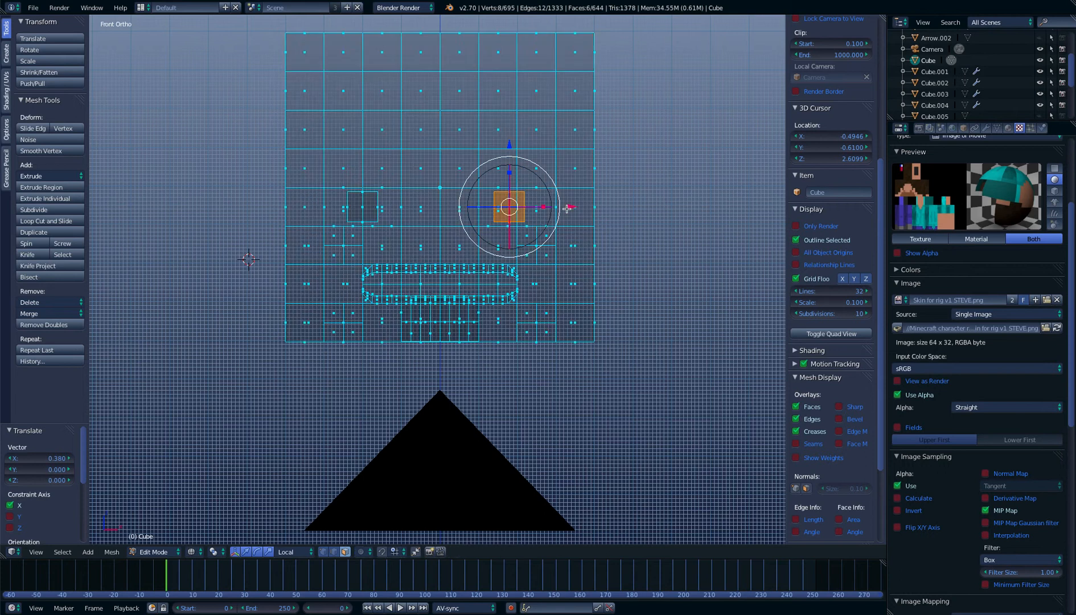
{"action": "left_click_drag", "start_coordinate": [567, 208], "coordinate": [581, 209]}
{"action": "key", "text": "z"}
Add another cube with radius 0.100 to the head mesh at the 3D cursor and show the front view
{"action": "middle_click_drag", "start_coordinate": [581, 209], "coordinate": [567, 218]}
{"action": "scroll", "coordinate": [567, 218], "scroll_direction": "down", "scroll_amount": 4}
{"action": "key", "text": "shift+a"}
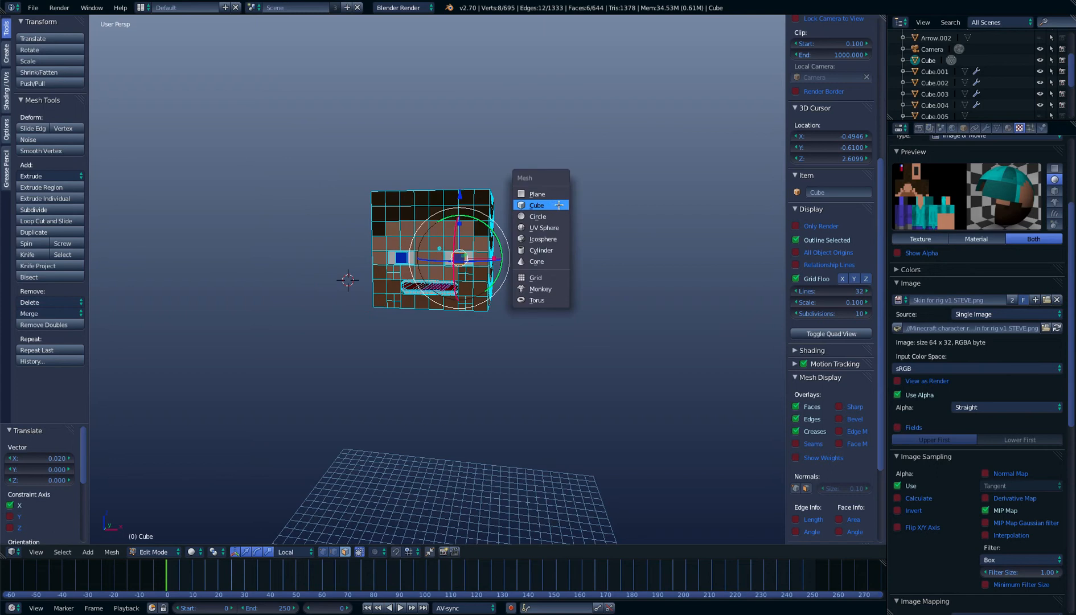
{"action": "left_click", "coordinate": [561, 207]}
{"action": "key", "text": "KP_1"}
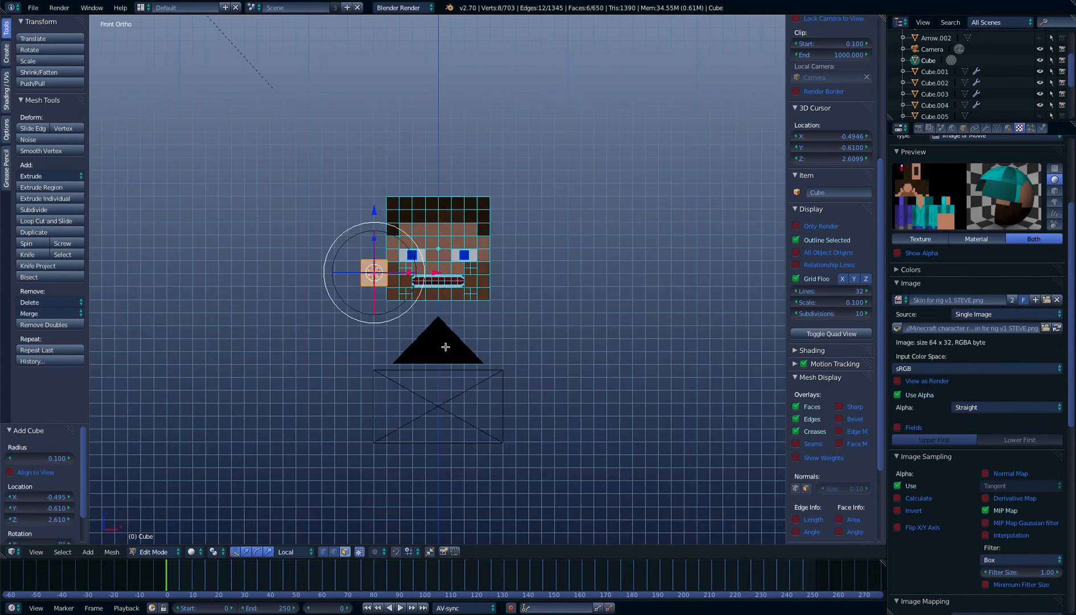
Move the new cube onto the forehead directly above the first eye
{"action": "key", "text": "g"}
{"action": "left_click", "coordinate": [491, 302]}
{"action": "scroll", "coordinate": [524, 220], "scroll_direction": "up", "scroll_amount": 6}
{"action": "scroll", "coordinate": [591, 150], "scroll_direction": "up", "scroll_amount": 1}
{"action": "middle_click_drag", "start_coordinate": [550, 128], "coordinate": [586, 145], "text": "shift"}
{"action": "key", "text": "g"}
{"action": "left_click", "coordinate": [553, 151]}
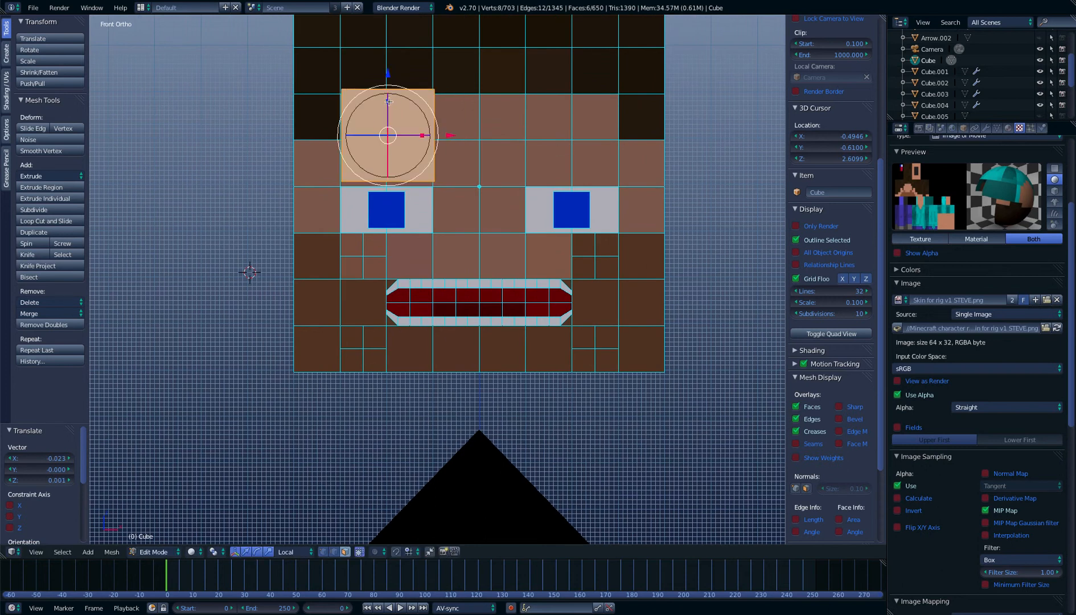
Shape the cube into a thin eyebrow just above the eye, flattening it in Z and widening it by 1.198 in X
{"action": "key", "text": "s"}
{"action": "key", "text": "z"}
{"action": "key", "text": "z"}
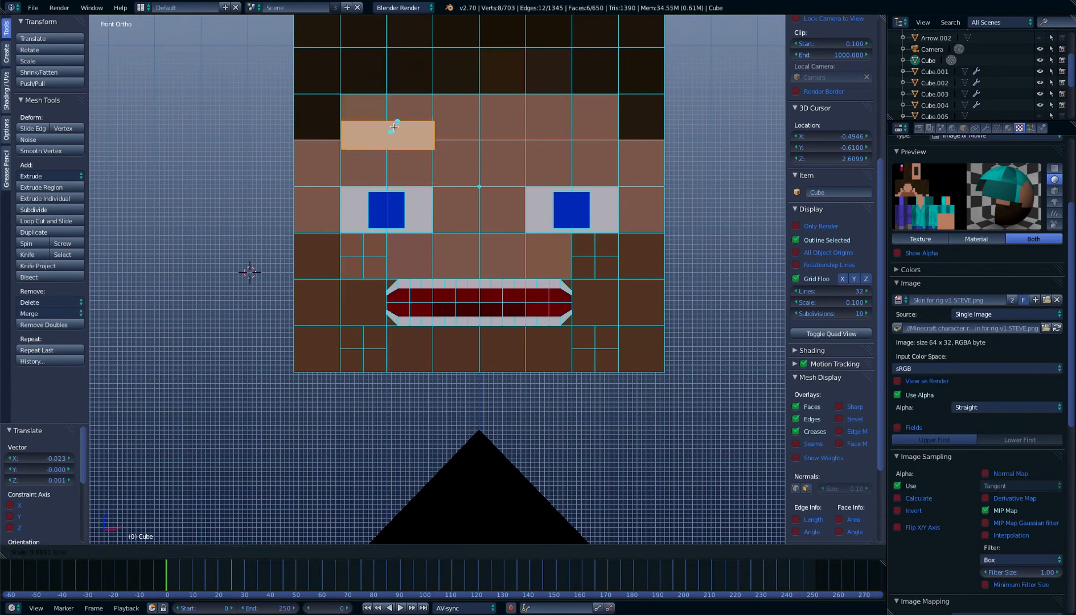
{"action": "left_click", "coordinate": [394, 128]}
{"action": "left_click_drag", "start_coordinate": [387, 77], "coordinate": [391, 144]}
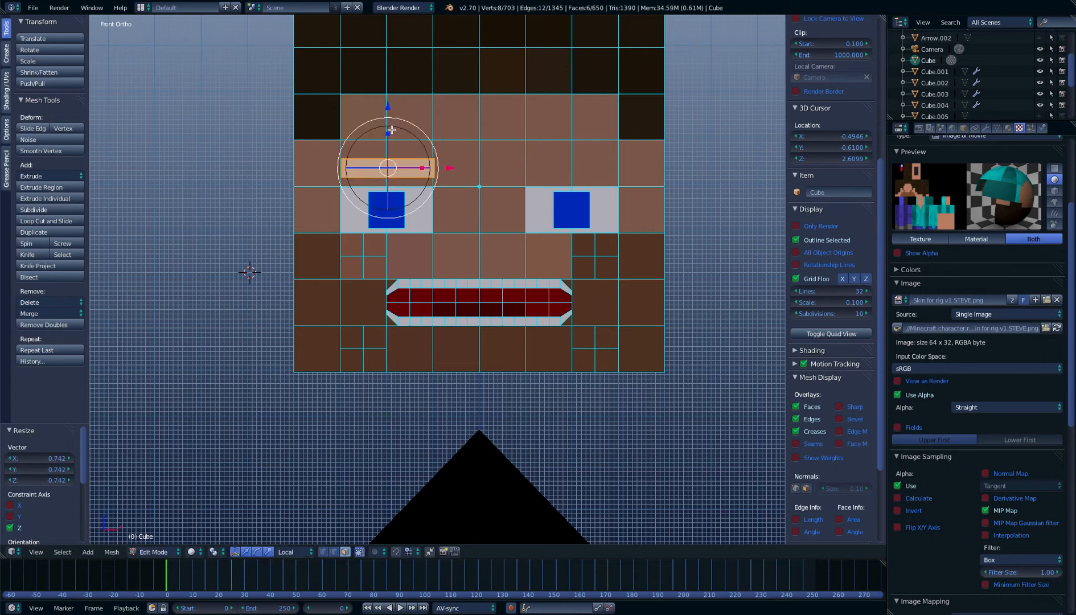
{"action": "mouse_move", "coordinate": [389, 105]}
{"action": "left_mouse_down"}
{"action": "mouse_move", "coordinate": [389, 151]}
{"action": "mouse_move", "coordinate": [390, 118]}
{"action": "left_mouse_up"}
{"action": "left_click_drag", "start_coordinate": [422, 174], "coordinate": [428, 173]}
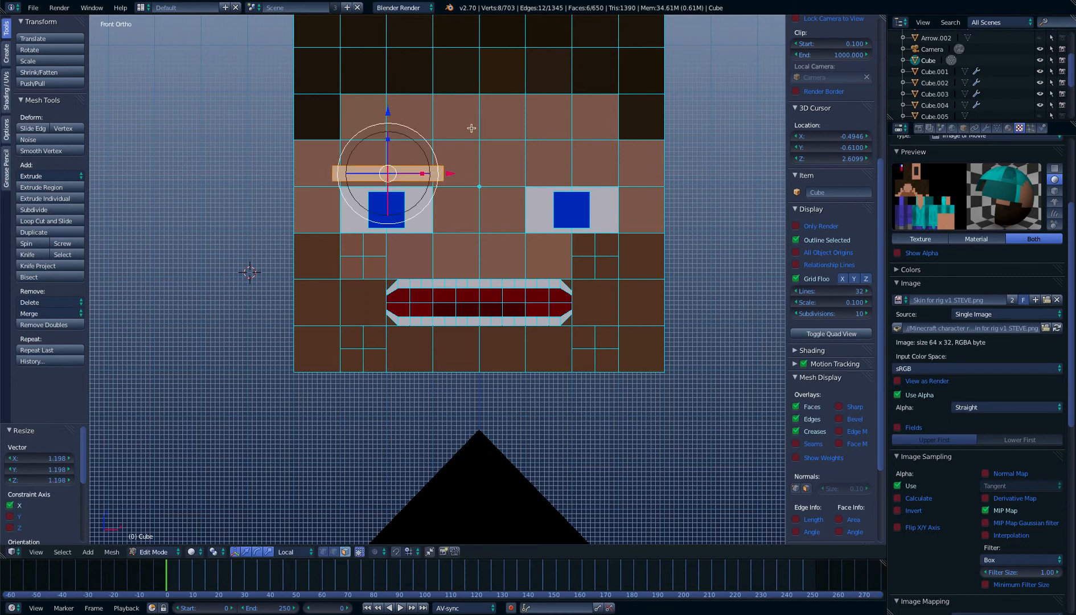
Using Skin for rig v1 STEVE.png in the UV Editing layout, move the eyebrow's UVs onto dark hair at about X 22.06, Y 18.35, then restore the Default layout
{"action": "left_click", "coordinate": [141, 8]}
{"action": "left_click", "coordinate": [162, 107]}
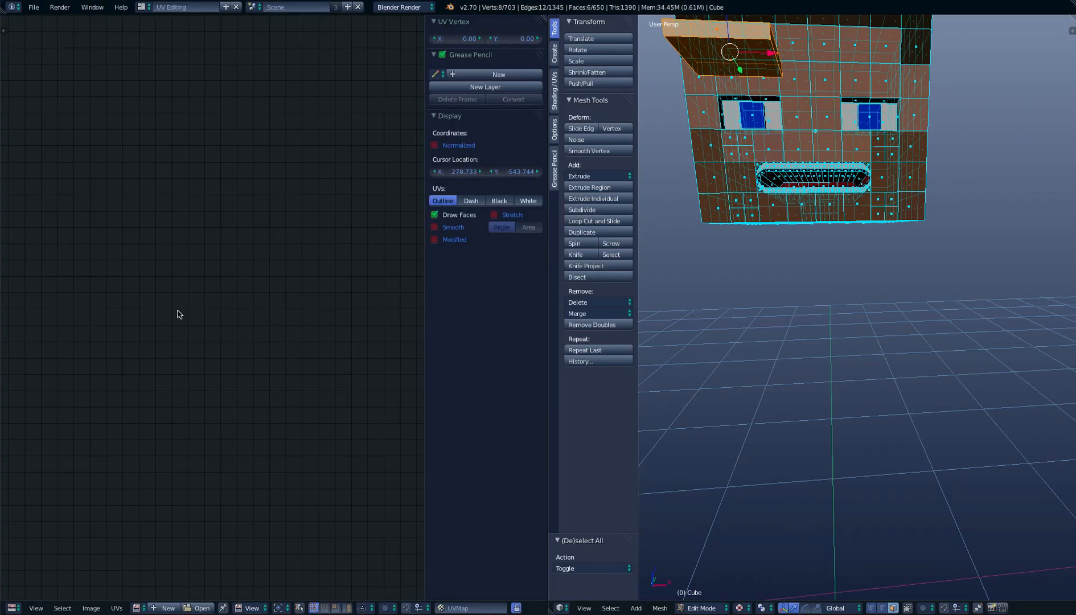
{"action": "left_click", "coordinate": [143, 608]}
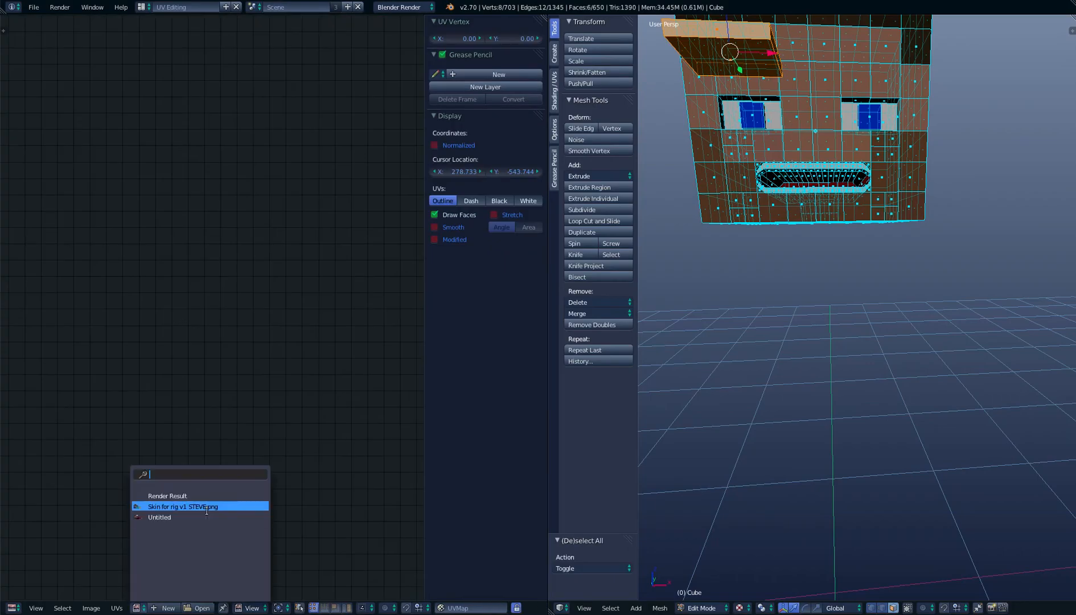
{"action": "left_click", "coordinate": [208, 505]}
{"action": "key", "text": "g"}
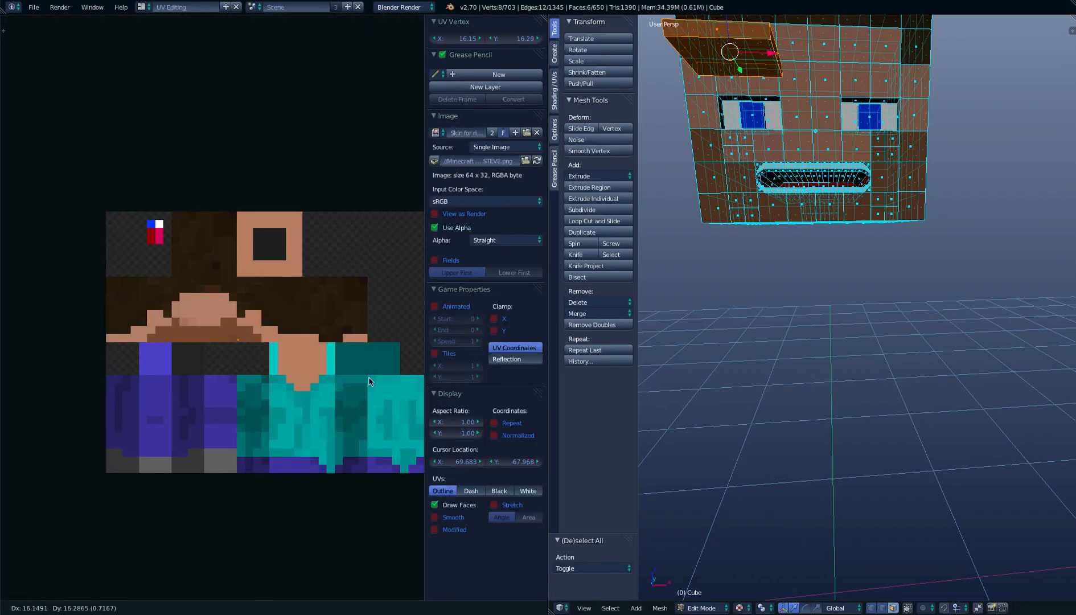
{"action": "left_click", "coordinate": [393, 353]}
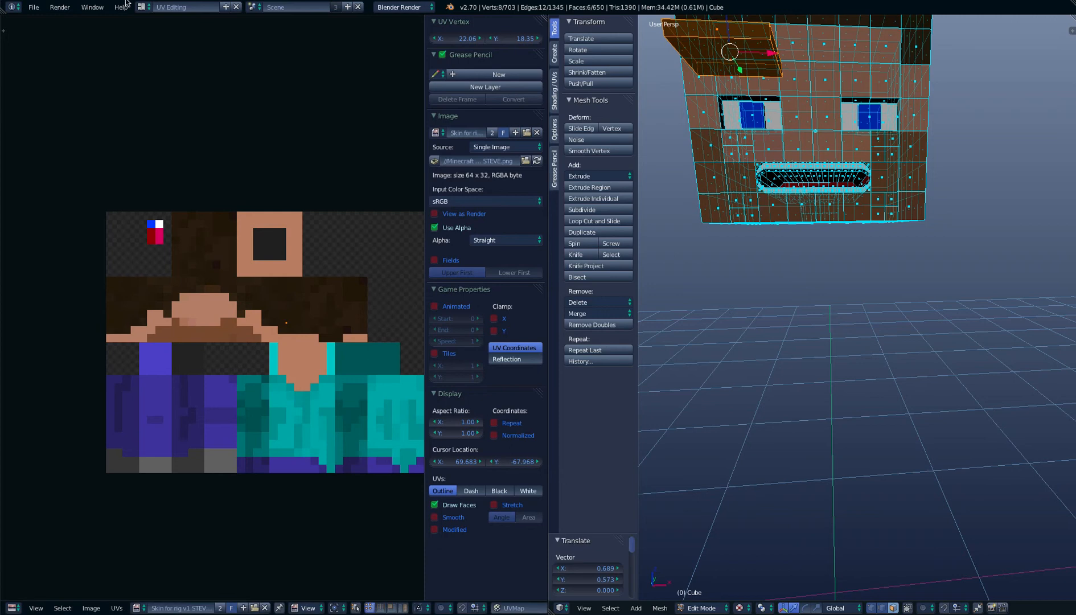
{"action": "left_click", "coordinate": [141, 7]}
{"action": "left_click", "coordinate": [172, 64]}
Push the eyebrow back 0.300 in Y against the face in the side view
{"action": "middle_click_drag", "start_coordinate": [452, 161], "coordinate": [401, 168]}
{"action": "key", "text": "z"}
{"action": "key", "text": "KP_3"}
{"action": "left_click_drag", "start_coordinate": [240, 175], "coordinate": [381, 170]}
{"action": "key", "text": "KP_1"}
{"action": "key", "text": "z"}
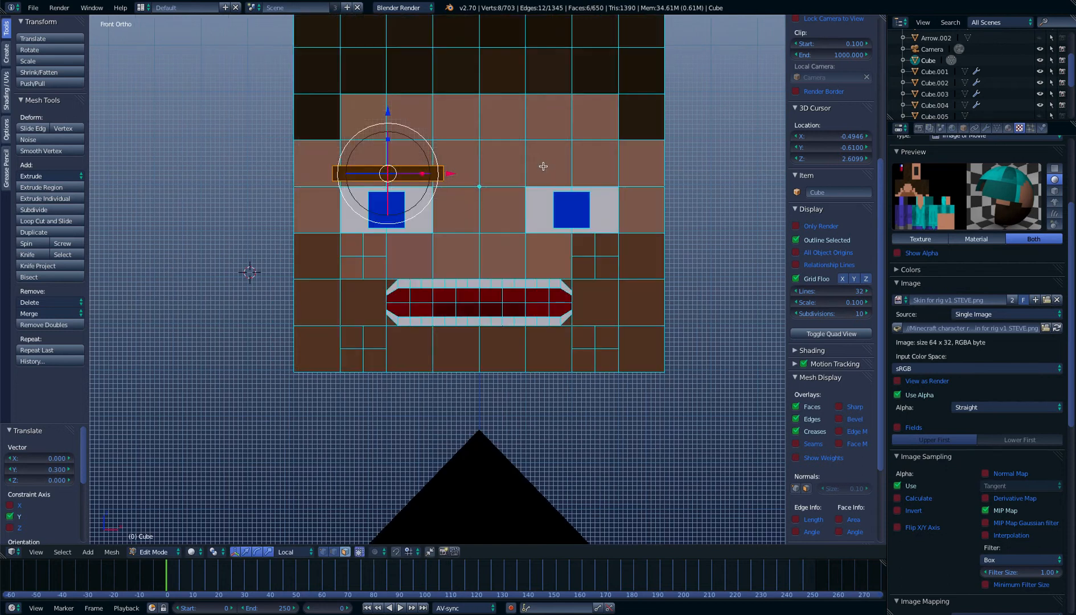
Duplicate the eyebrow and move the copy along X to sit above the other eye
{"action": "key", "text": "shift+d"}
{"action": "right_click", "coordinate": [454, 172]}
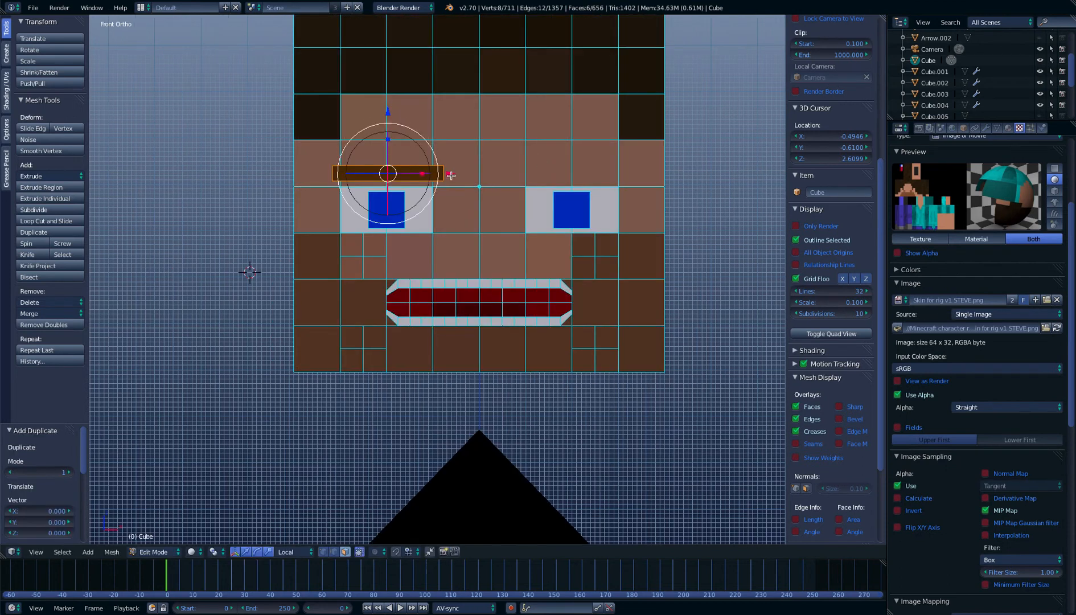
{"action": "middle_click_drag", "start_coordinate": [451, 175], "coordinate": [484, 189]}
{"action": "key", "text": "KP_1"}
{"action": "left_click_drag", "start_coordinate": [452, 173], "coordinate": [636, 175]}
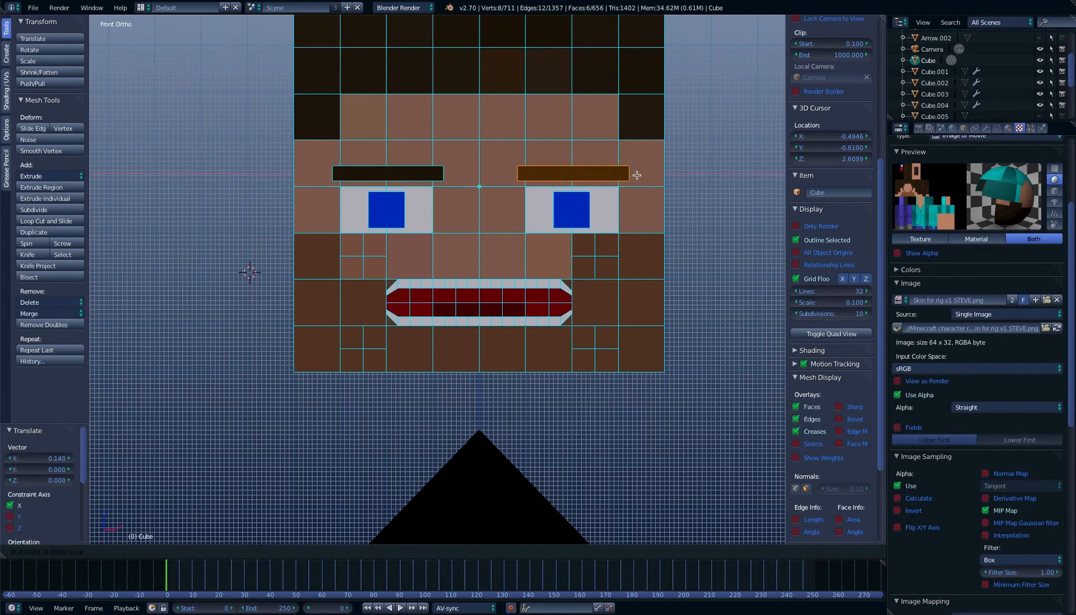
Examine the head's eyes, eyebrows and mouth in Object Mode from several angles and distances
{"action": "key", "text": "Tab"}
{"action": "scroll", "coordinate": [637, 171], "scroll_direction": "down", "scroll_amount": 3}
{"action": "middle_click_drag", "start_coordinate": [637, 172], "coordinate": [569, 186]}
{"action": "scroll", "coordinate": [481, 228], "scroll_direction": "down", "scroll_amount": 4}
{"action": "key", "text": "g"}
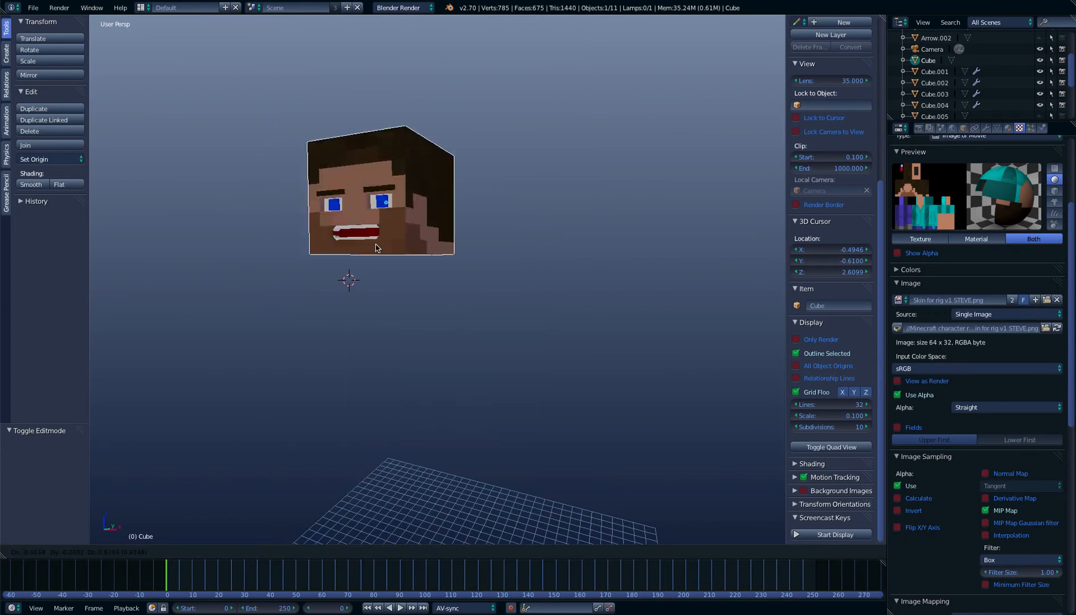
{"action": "right_click", "coordinate": [588, 123]}
{"action": "scroll", "coordinate": [555, 173], "scroll_direction": "up", "scroll_amount": 5}
{"action": "middle_click_drag", "start_coordinate": [555, 173], "coordinate": [497, 234]}
{"action": "scroll", "coordinate": [588, 169], "scroll_direction": "up", "scroll_amount": 6}
{"action": "scroll", "coordinate": [589, 174], "scroll_direction": "down", "scroll_amount": 5}
{"action": "scroll", "coordinate": [521, 149], "scroll_direction": "down", "scroll_amount": 4}
{"action": "scroll", "coordinate": [522, 149], "scroll_direction": "up", "scroll_amount": 3}
{"action": "scroll", "coordinate": [590, 162], "scroll_direction": "down", "scroll_amount": 3}
{"action": "scroll", "coordinate": [591, 164], "scroll_direction": "down", "scroll_amount": 2}
{"action": "scroll", "coordinate": [509, 167], "scroll_direction": "up", "scroll_amount": 6}
{"action": "scroll", "coordinate": [501, 171], "scroll_direction": "down", "scroll_amount": 4}
{"action": "scroll", "coordinate": [495, 182], "scroll_direction": "up", "scroll_amount": 7}
{"action": "scroll", "coordinate": [497, 232], "scroll_direction": "down", "scroll_amount": 6}
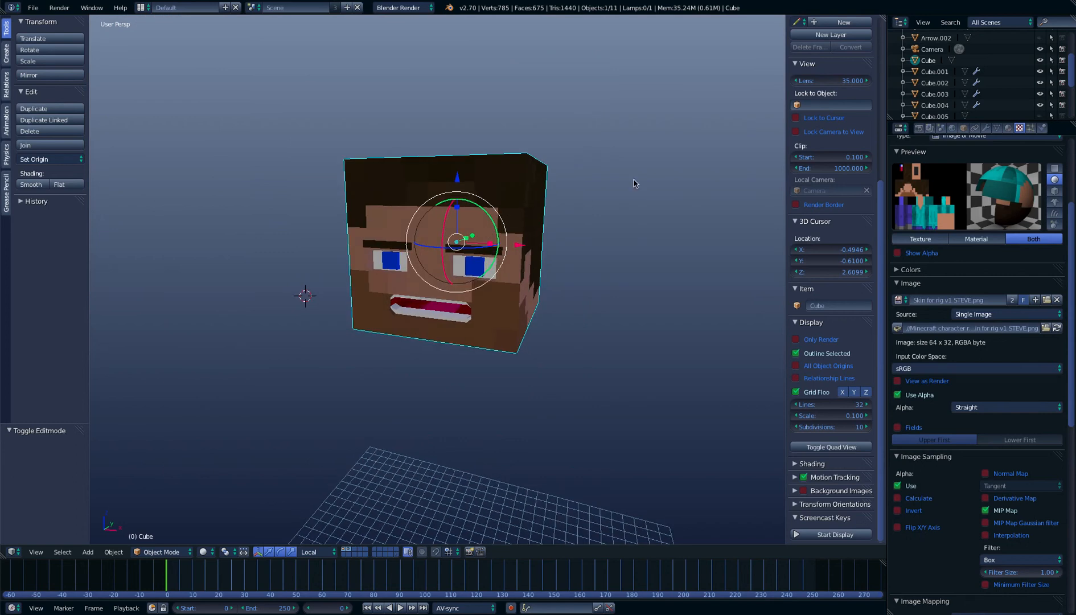
Add a Basis shape key to the head cube's mesh data
{"action": "left_click", "coordinate": [997, 129]}
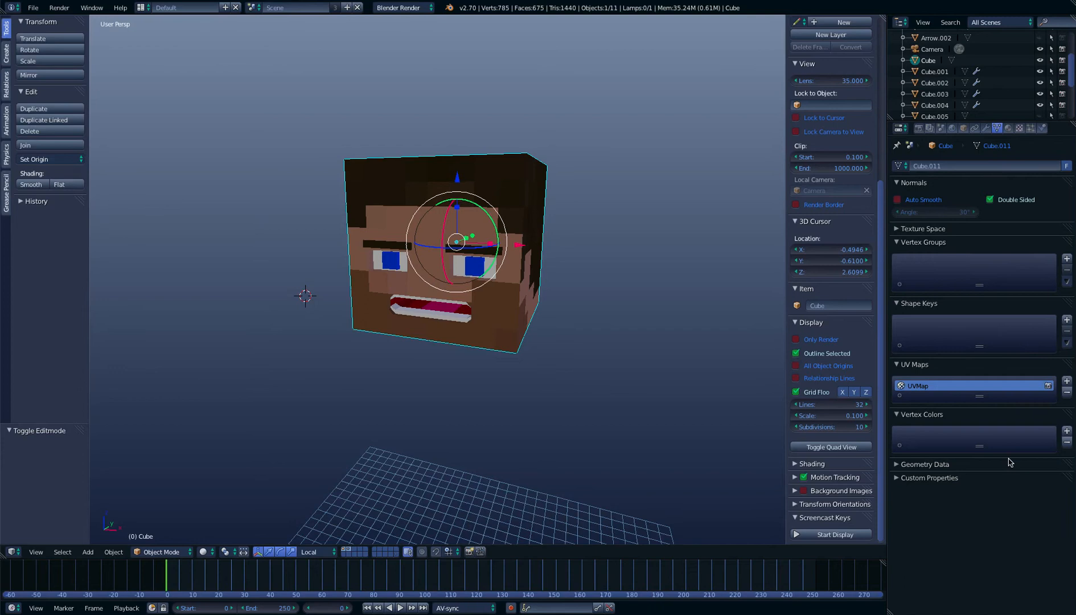
{"action": "left_click", "coordinate": [1067, 320]}
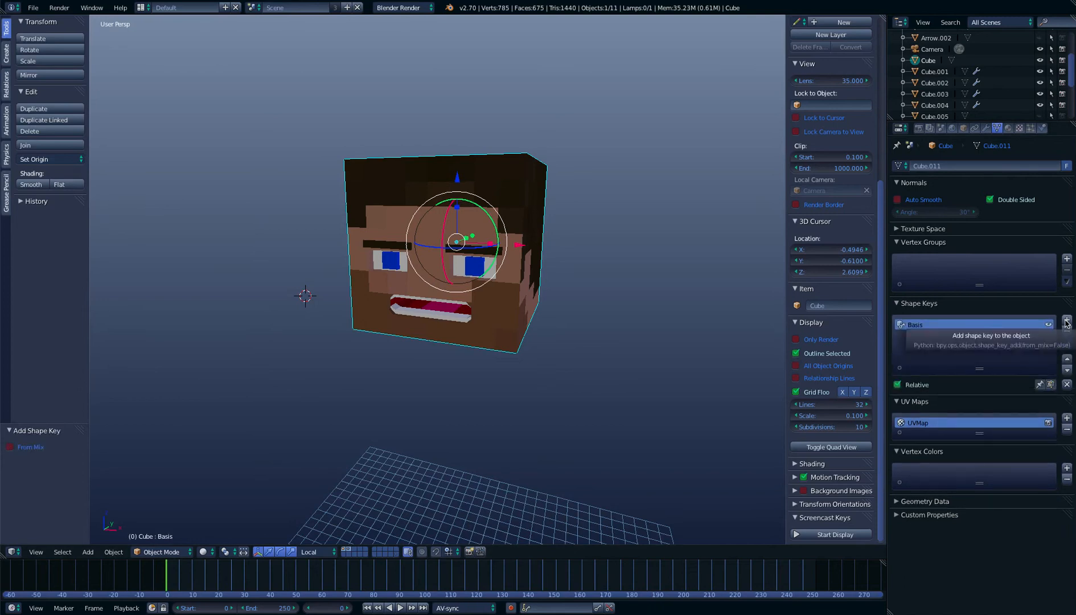
{"action": "middle_click_drag", "start_coordinate": [697, 305], "coordinate": [684, 283]}
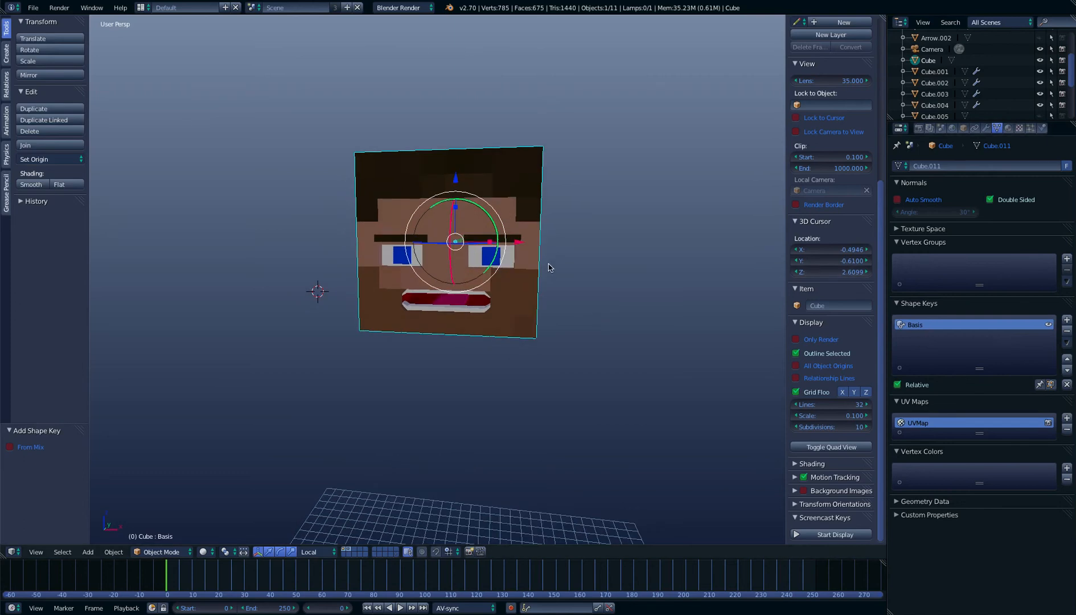
{"action": "key", "text": "Tab"}
{"action": "scroll", "coordinate": [529, 282], "scroll_direction": "up", "scroll_amount": 4}
{"action": "middle_click_drag", "start_coordinate": [528, 284], "coordinate": [455, 225]}
{"action": "key", "text": "ctrl+space"}
{"action": "right_click_drag", "start_coordinate": [419, 235], "coordinate": [355, 203]}
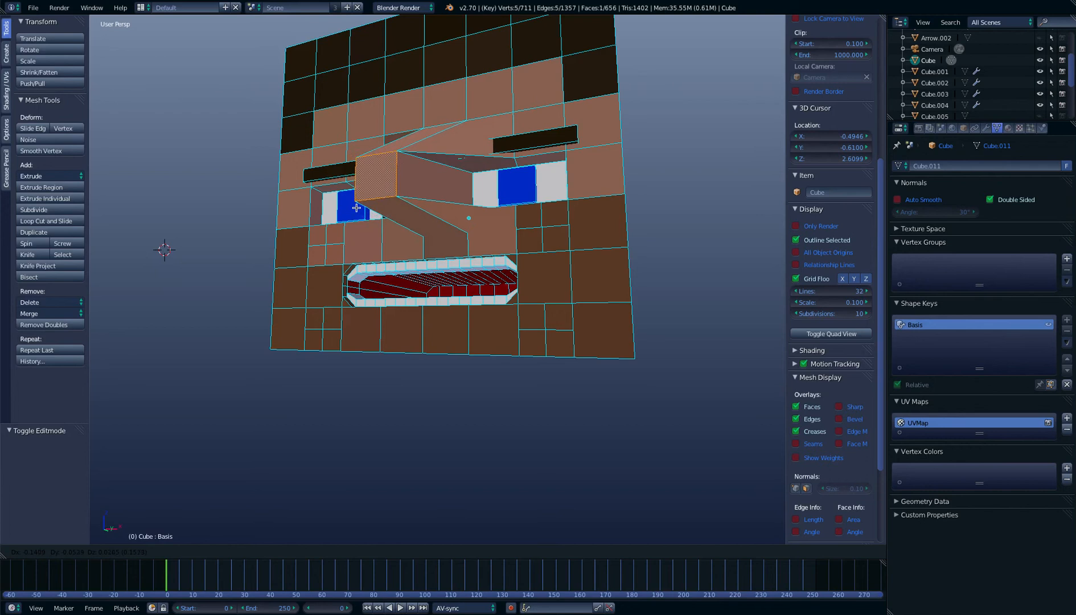
{"action": "key", "text": "Escape"}
{"action": "key", "text": "Tab"}
{"action": "scroll", "coordinate": [428, 207], "scroll_direction": "down", "scroll_amount": 3}
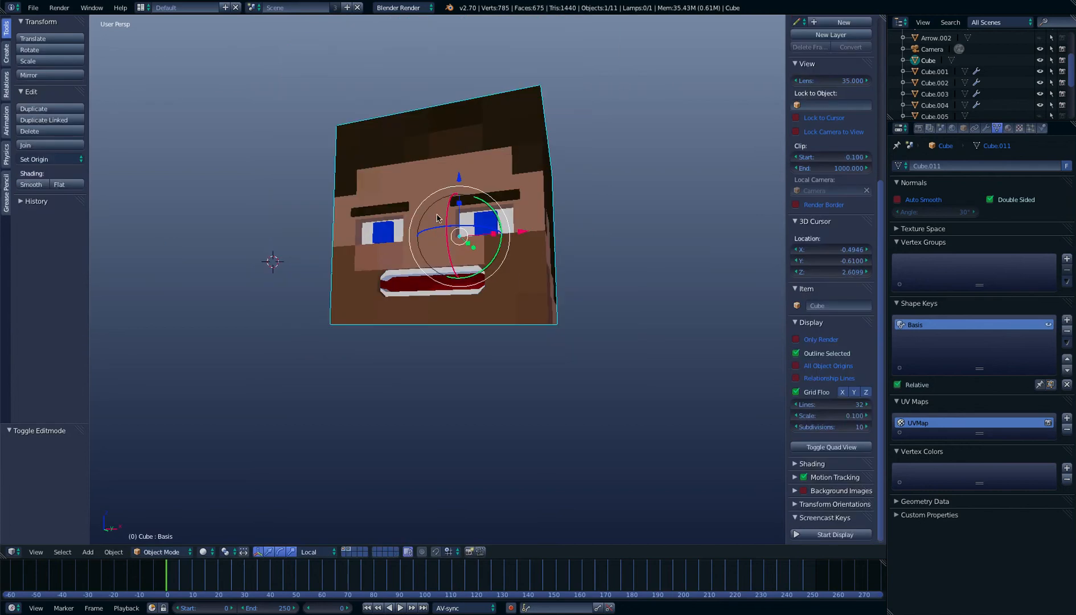
Add a second shape key to the head cube and name it Mouth open/close
{"action": "middle_click_drag", "start_coordinate": [535, 221], "coordinate": [522, 254]}
{"action": "scroll", "coordinate": [564, 247], "scroll_direction": "up", "scroll_amount": 2}
{"action": "scroll", "coordinate": [522, 254], "scroll_direction": "up", "scroll_amount": 4}
{"action": "scroll", "coordinate": [537, 245], "scroll_direction": "down", "scroll_amount": 8}
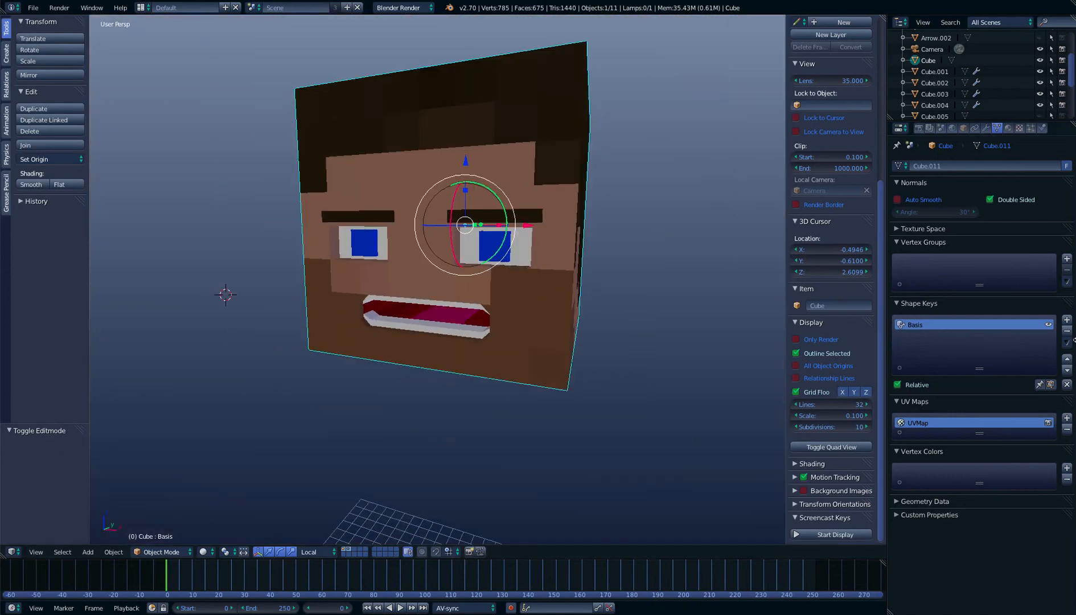
{"action": "left_click", "coordinate": [1068, 321]}
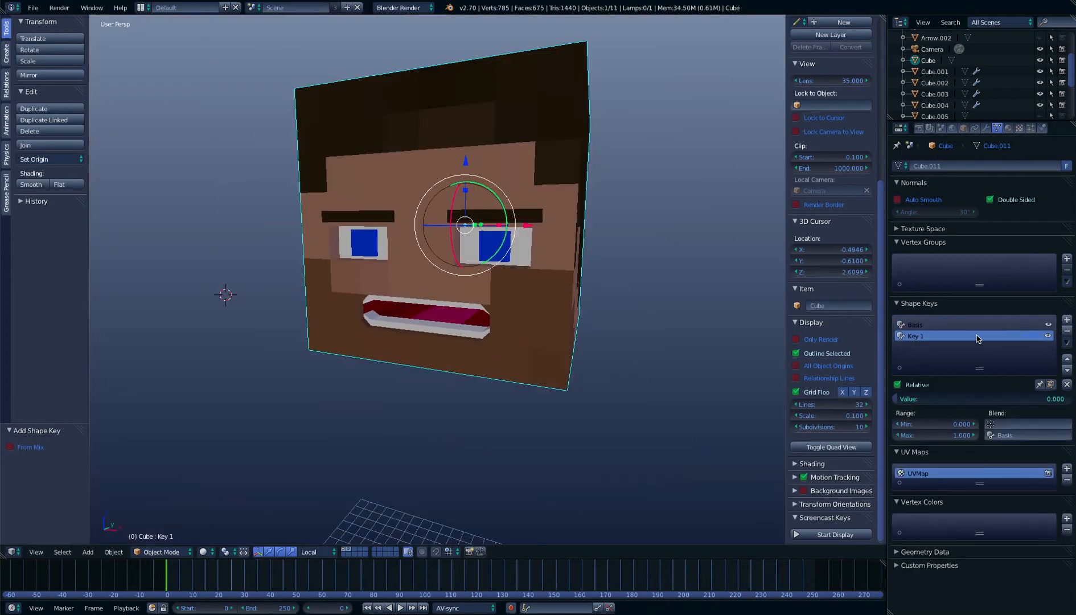
{"action": "double_click", "coordinate": [945, 336]}
{"action": "type", "text": "Mo"}
{"action": "key", "text": "Return"}
{"action": "type", "text": "e"}
{"action": "key", "text": "Return"}
Examine the mouth's mesh in Edit Mode with the Mouth open/close key active, near and far
{"action": "key", "text": "Tab"}
{"action": "scroll", "coordinate": [586, 336], "scroll_direction": "up", "scroll_amount": 5}
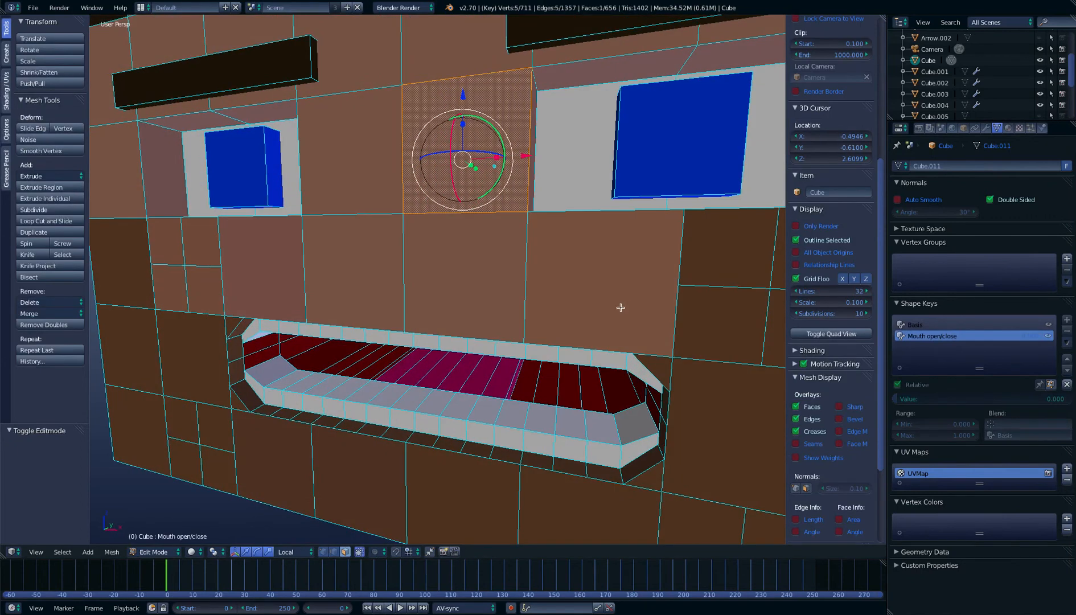
{"action": "right_click", "coordinate": [242, 350]}
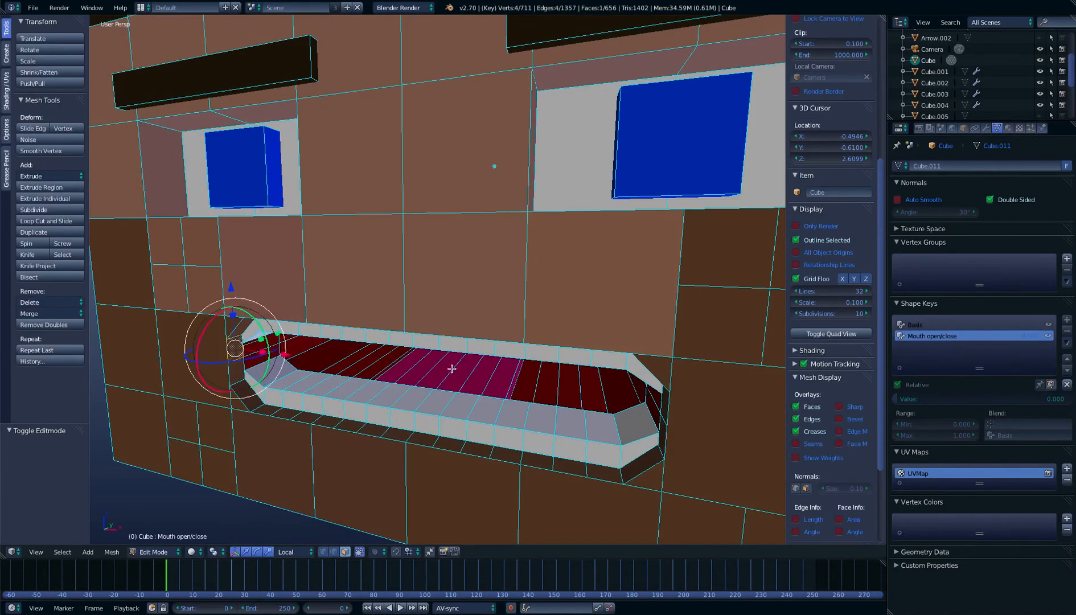
{"action": "scroll", "coordinate": [457, 353], "scroll_direction": "down", "scroll_amount": 2}
{"action": "middle_click_drag", "start_coordinate": [457, 353], "coordinate": [463, 335]}
{"action": "scroll", "coordinate": [459, 341], "scroll_direction": "up", "scroll_amount": 2}
{"action": "scroll", "coordinate": [462, 337], "scroll_direction": "down", "scroll_amount": 3}
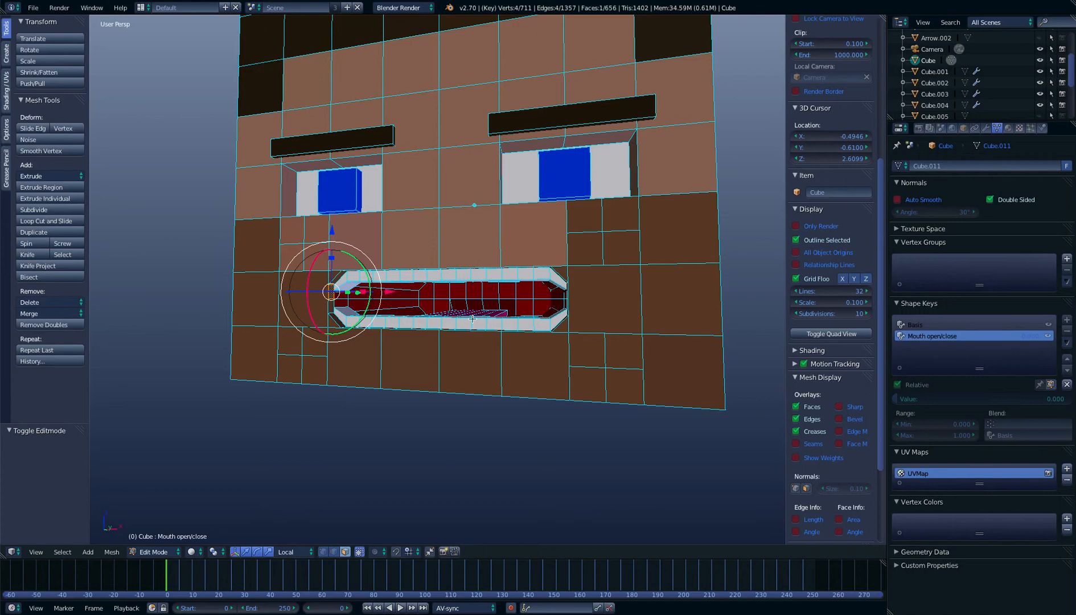
{"action": "scroll", "coordinate": [533, 313], "scroll_direction": "up", "scroll_amount": 2}
{"action": "scroll", "coordinate": [535, 313], "scroll_direction": "down", "scroll_amount": 5}
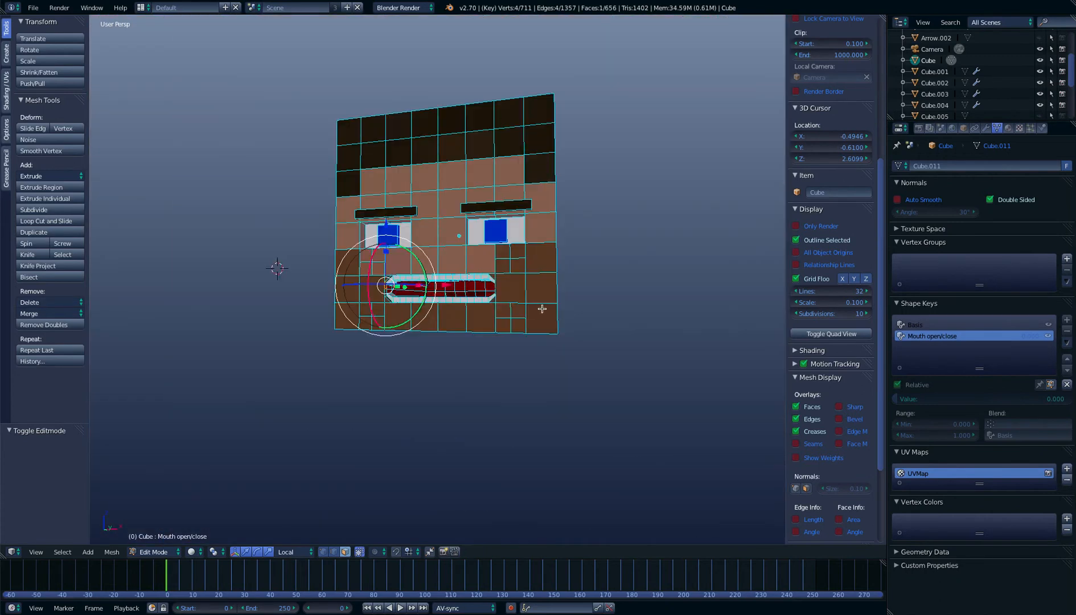
Inspect the head's face and mouth opening in Object Mode from several angles and distances
{"action": "key", "text": "Tab"}
{"action": "scroll", "coordinate": [544, 310], "scroll_direction": "down", "scroll_amount": 2}
{"action": "mouse_move", "coordinate": [512, 308]}
{"action": "middle_mouse_down"}
{"action": "mouse_move", "coordinate": [509, 299]}
{"action": "mouse_move", "coordinate": [509, 316]}
{"action": "middle_mouse_up"}
{"action": "scroll", "coordinate": [501, 318], "scroll_direction": "up", "scroll_amount": 6}
{"action": "scroll", "coordinate": [510, 317], "scroll_direction": "down", "scroll_amount": 5}
{"action": "scroll", "coordinate": [519, 311], "scroll_direction": "up", "scroll_amount": 5}
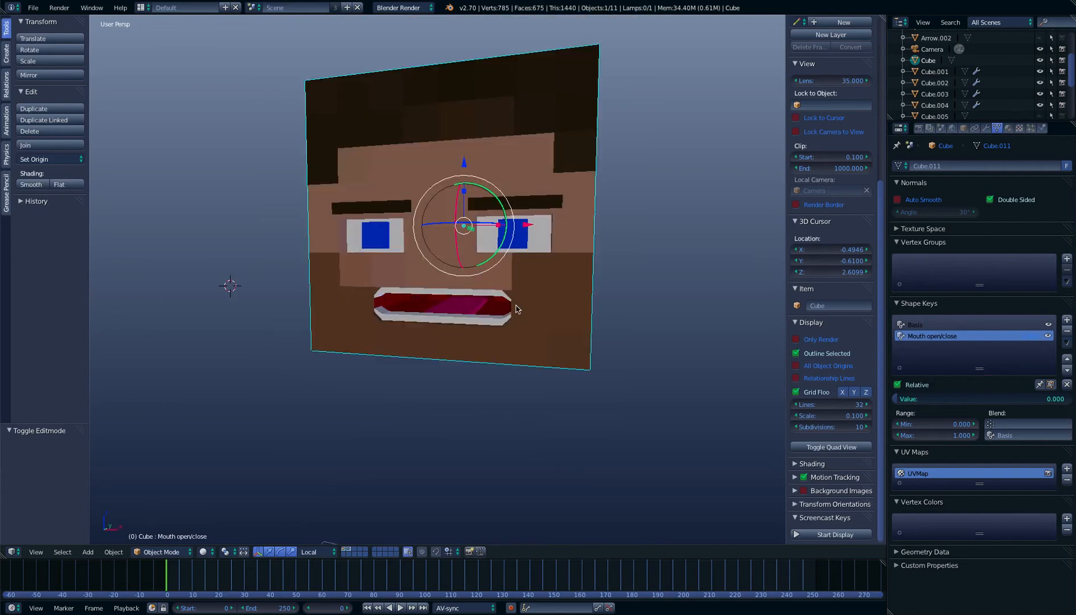
{"action": "scroll", "coordinate": [673, 250], "scroll_direction": "up", "scroll_amount": 7}
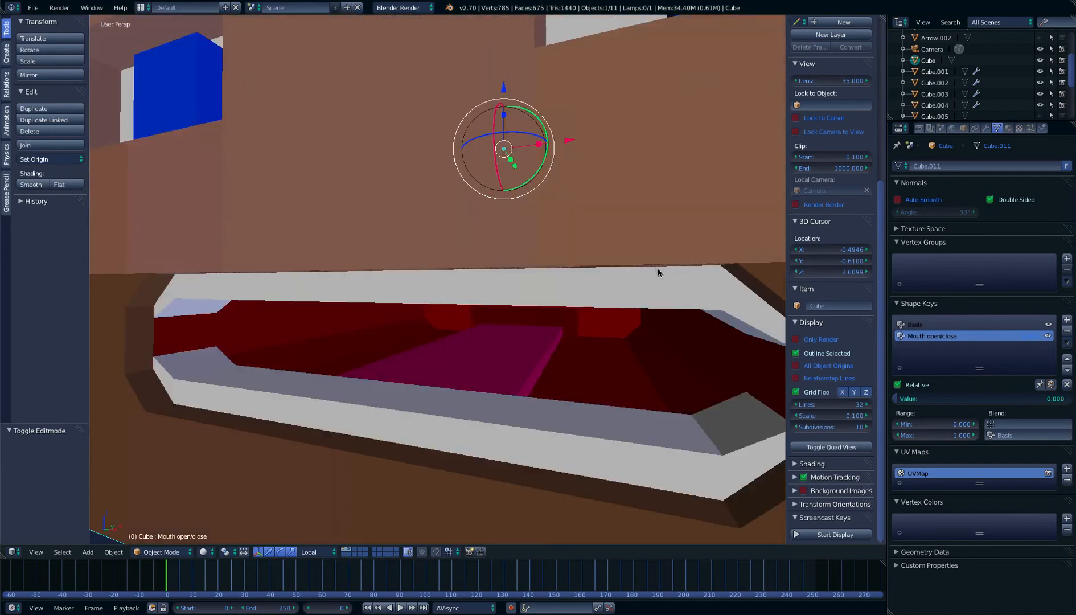
{"action": "scroll", "coordinate": [657, 272], "scroll_direction": "down", "scroll_amount": 5}
{"action": "middle_click_drag", "start_coordinate": [658, 272], "coordinate": [624, 300]}
{"action": "scroll", "coordinate": [657, 284], "scroll_direction": "up", "scroll_amount": 4}
{"action": "scroll", "coordinate": [657, 284], "scroll_direction": "down", "scroll_amount": 8}
{"action": "scroll", "coordinate": [651, 270], "scroll_direction": "up", "scroll_amount": 5}
{"action": "scroll", "coordinate": [651, 302], "scroll_direction": "up", "scroll_amount": 3}
{"action": "scroll", "coordinate": [625, 299], "scroll_direction": "down", "scroll_amount": 8}
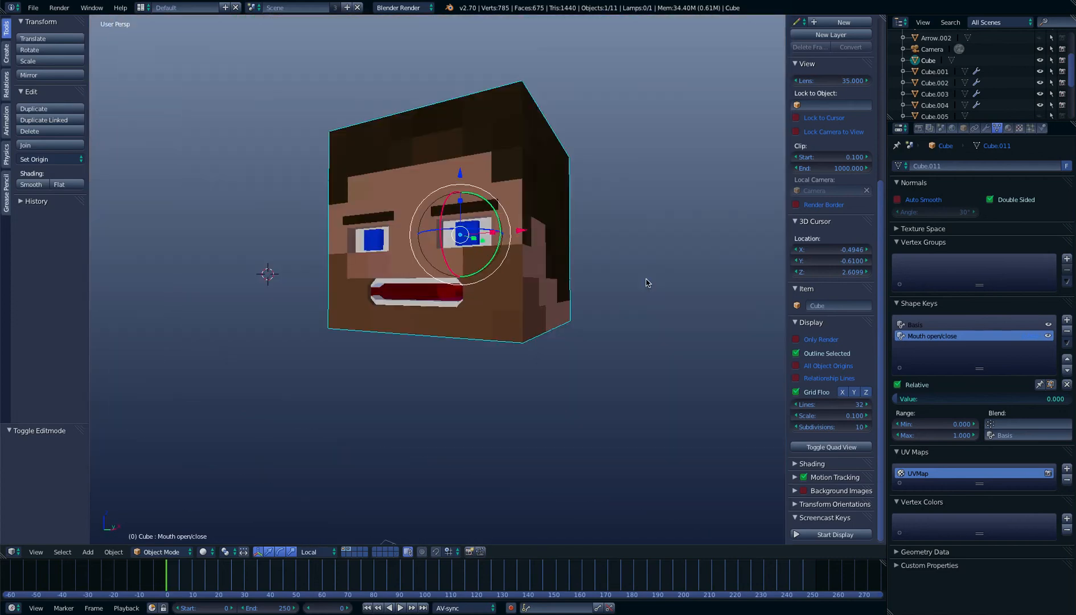
{"action": "scroll", "coordinate": [638, 298], "scroll_direction": "down", "scroll_amount": 3}
{"action": "middle_click_drag", "start_coordinate": [639, 298], "coordinate": [587, 312]}
{"action": "scroll", "coordinate": [602, 321], "scroll_direction": "up", "scroll_amount": 7}
{"action": "scroll", "coordinate": [603, 323], "scroll_direction": "down", "scroll_amount": 3}
{"action": "scroll", "coordinate": [581, 319], "scroll_direction": "down", "scroll_amount": 5}
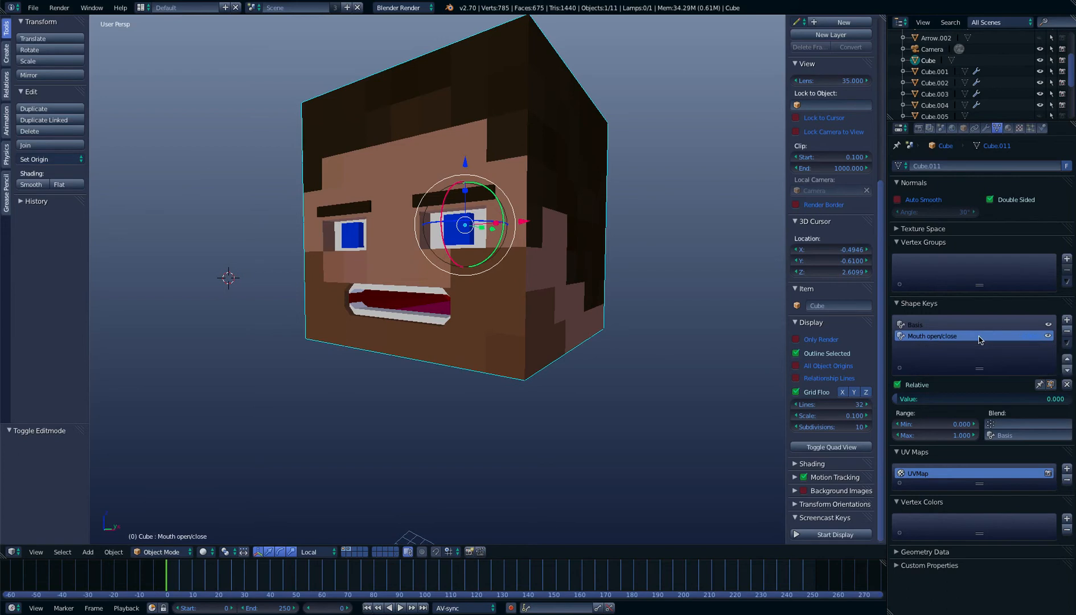
In Edit Mode on the Mouth open/close key, select the mouth's inner side faces, cavity faces and the middle upper teeth
{"action": "key", "text": "Tab"}
{"action": "scroll", "coordinate": [452, 253], "scroll_direction": "up", "scroll_amount": 6}
{"action": "middle_click_drag", "start_coordinate": [444, 264], "coordinate": [476, 308]}
{"action": "right_click_drag", "start_coordinate": [216, 334], "coordinate": [214, 339]}
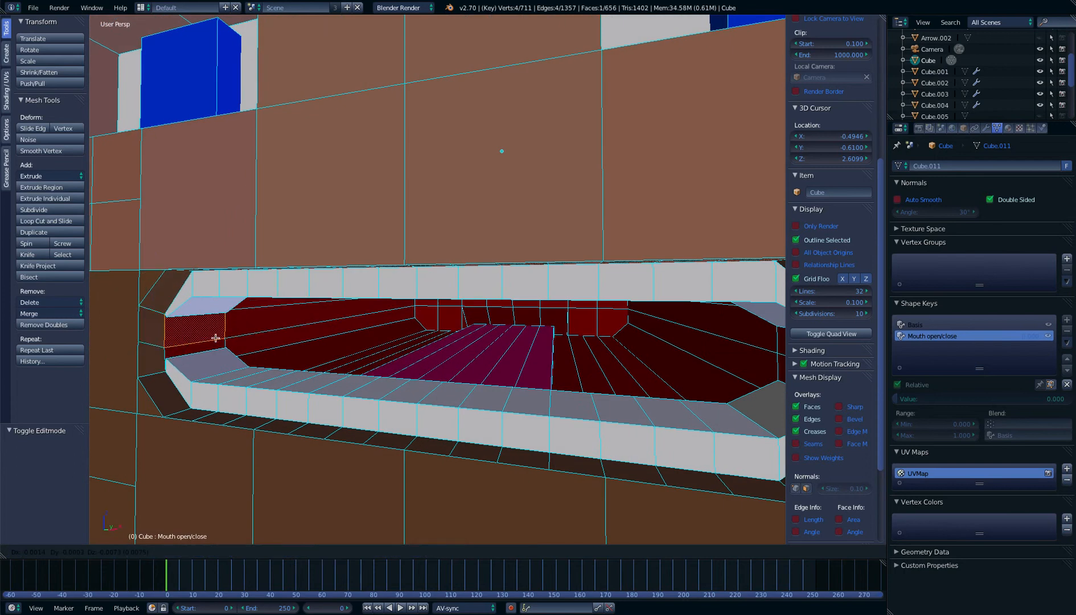
{"action": "right_click", "coordinate": [217, 339]}
{"action": "right_click", "coordinate": [210, 328], "text": "shift"}
{"action": "middle_click_drag", "start_coordinate": [305, 340], "coordinate": [348, 346]}
{"action": "key", "text": "b"}
{"action": "left_click_drag", "start_coordinate": [316, 317], "coordinate": [683, 377]}
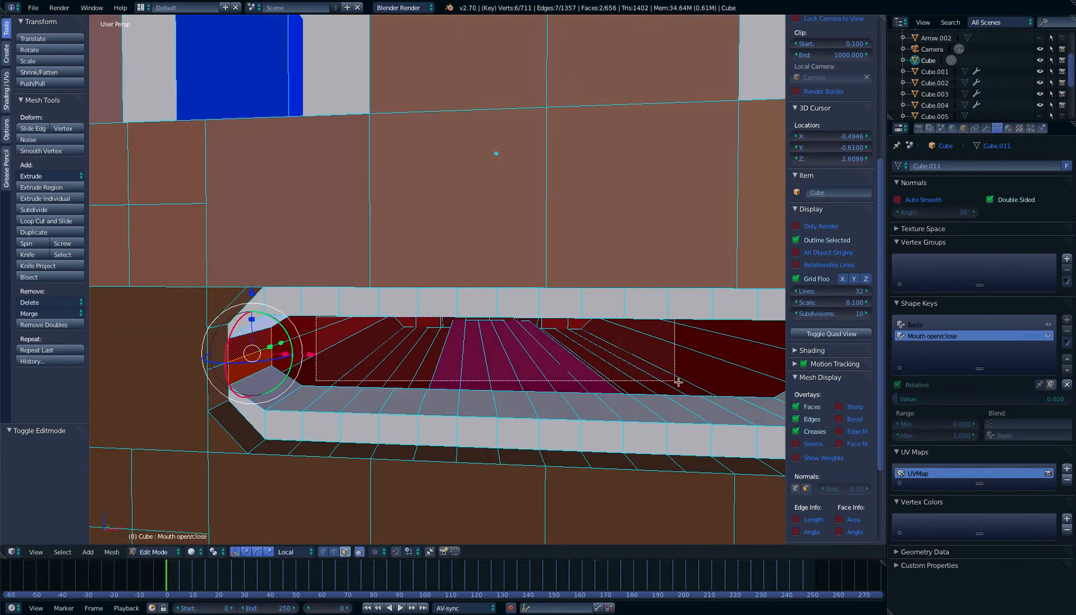
{"action": "middle_click_drag", "start_coordinate": [683, 377], "coordinate": [658, 257]}
{"action": "key", "text": "b"}
{"action": "left_click_drag", "start_coordinate": [658, 257], "coordinate": [379, 281]}
{"action": "middle_click_drag", "start_coordinate": [380, 281], "coordinate": [360, 278]}
Extend the selection to the teeth faces at one mouth corner and along the lower row
{"action": "key", "text": "b"}
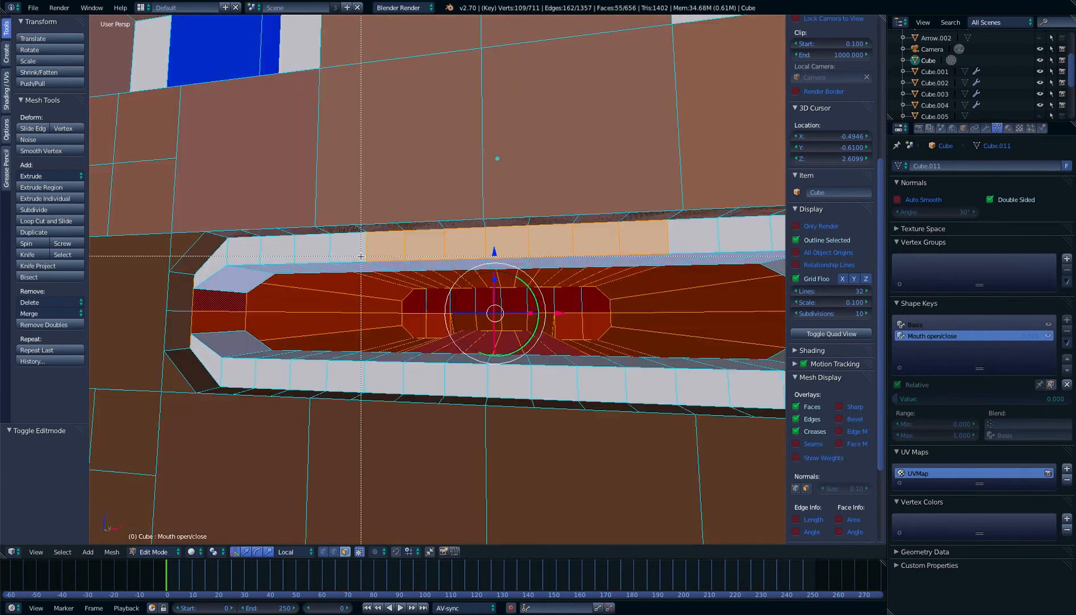
{"action": "left_click_drag", "start_coordinate": [247, 263], "coordinate": [481, 286]}
{"action": "mouse_move", "coordinate": [481, 287]}
{"action": "middle_mouse_down"}
{"action": "mouse_move", "coordinate": [460, 288]}
{"action": "mouse_move", "coordinate": [471, 289]}
{"action": "middle_mouse_up"}
{"action": "key", "text": "b"}
{"action": "left_click_drag", "start_coordinate": [315, 263], "coordinate": [409, 283]}
{"action": "key", "text": "b"}
{"action": "left_click_drag", "start_coordinate": [287, 280], "coordinate": [299, 294]}
{"action": "middle_click_drag", "start_coordinate": [299, 293], "coordinate": [303, 405]}
{"action": "key", "text": "b"}
{"action": "left_click_drag", "start_coordinate": [303, 407], "coordinate": [757, 433]}
{"action": "middle_click_drag", "start_coordinate": [757, 433], "coordinate": [692, 430], "text": "shift"}
Add the remaining lower and upper teeth faces toward the opposite mouth corner to the selection
{"action": "right_click", "coordinate": [701, 397], "text": "shift"}
{"action": "right_click", "coordinate": [660, 396], "text": "shift"}
{"action": "right_click", "coordinate": [717, 418], "text": "shift"}
{"action": "right_click", "coordinate": [686, 416], "text": "shift"}
{"action": "right_click", "coordinate": [658, 412], "text": "shift"}
{"action": "right_click", "coordinate": [723, 320], "text": "shift"}
{"action": "right_click", "coordinate": [697, 311], "text": "shift"}
{"action": "right_click", "coordinate": [649, 305], "text": "shift"}
{"action": "right_click", "coordinate": [612, 301], "text": "shift"}
{"action": "middle_click_drag", "start_coordinate": [699, 339], "coordinate": [701, 295]}
{"action": "right_click", "coordinate": [685, 250], "text": "shift"}
{"action": "right_click", "coordinate": [650, 241], "text": "shift"}
{"action": "key", "text": "b"}
{"action": "left_click_drag", "start_coordinate": [655, 230], "coordinate": [433, 233]}
{"action": "middle_click_drag", "start_coordinate": [432, 234], "coordinate": [540, 305]}
Add the unselected back wall and tongue faces inside the mouth cavity to the selection
{"action": "scroll", "coordinate": [541, 303], "scroll_direction": "up", "scroll_amount": 2}
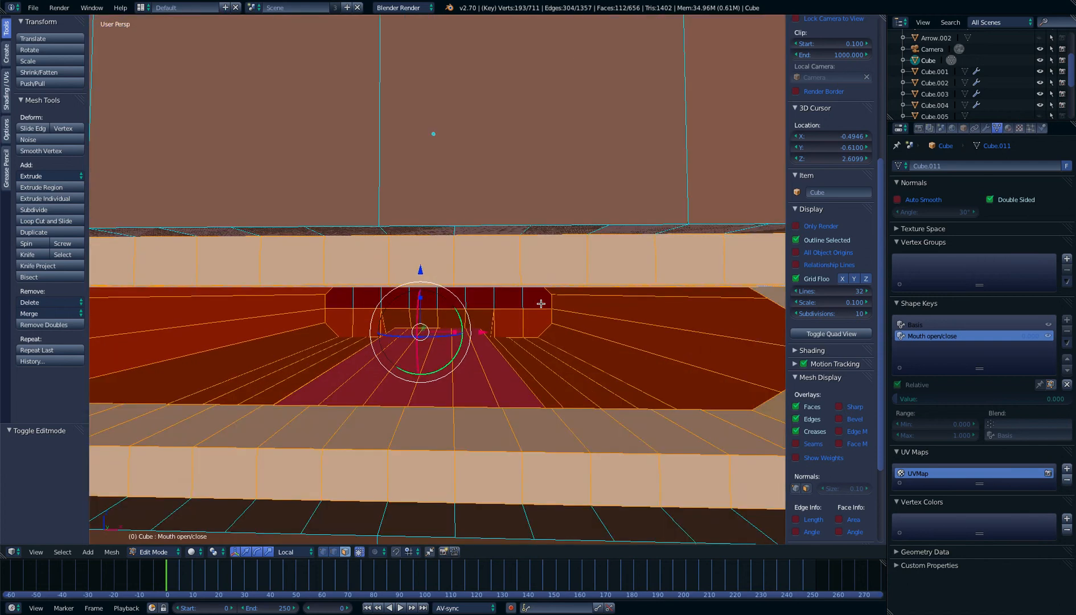
{"action": "key", "text": "b"}
{"action": "left_click_drag", "start_coordinate": [538, 292], "coordinate": [315, 312]}
{"action": "middle_click_drag", "start_coordinate": [322, 307], "coordinate": [455, 374]}
{"action": "key", "text": "b"}
{"action": "left_click_drag", "start_coordinate": [405, 367], "coordinate": [419, 382]}
{"action": "middle_click_drag", "start_coordinate": [450, 388], "coordinate": [375, 368]}
{"action": "key", "text": "b"}
{"action": "left_click_drag", "start_coordinate": [374, 369], "coordinate": [392, 395]}
{"action": "scroll", "coordinate": [405, 392], "scroll_direction": "up", "scroll_amount": 6}
{"action": "key", "text": "shift+f"}
{"action": "key", "text": "s"}
{"action": "left_click", "coordinate": [475, 309]}
Add the remaining cavity faces and the dark rim around the lips, including the upper corner face, to the selection
{"action": "middle_click_drag", "start_coordinate": [475, 310], "coordinate": [497, 323]}
{"action": "key", "text": "b"}
{"action": "left_click_drag", "start_coordinate": [143, 225], "coordinate": [777, 487]}
{"action": "middle_click_drag", "start_coordinate": [716, 449], "coordinate": [720, 457]}
{"action": "middle_click_drag", "start_coordinate": [765, 460], "coordinate": [241, 338]}
{"action": "key", "text": "b"}
{"action": "left_click_drag", "start_coordinate": [685, 357], "coordinate": [395, 423]}
{"action": "right_click", "coordinate": [444, 332], "text": "shift"}
{"action": "middle_click_drag", "start_coordinate": [398, 348], "coordinate": [495, 308]}
{"action": "key", "text": "b"}
{"action": "left_click_drag", "start_coordinate": [198, 342], "coordinate": [706, 324]}
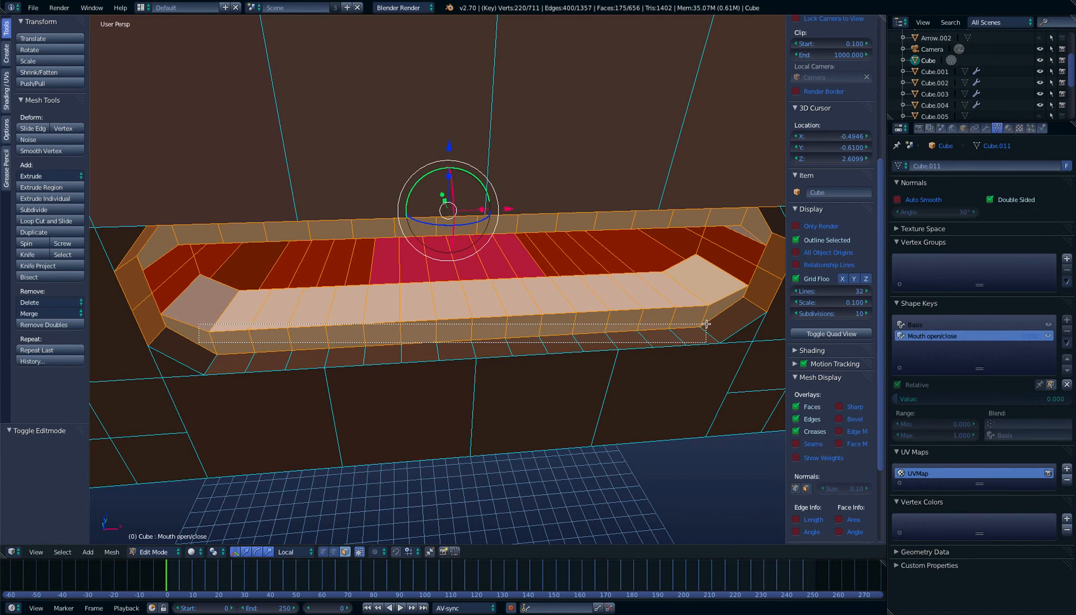
{"action": "key", "text": "b"}
{"action": "left_click_drag", "start_coordinate": [389, 352], "coordinate": [198, 359]}
{"action": "scroll", "coordinate": [409, 360], "scroll_direction": "down", "scroll_amount": 2}
{"action": "middle_click_drag", "start_coordinate": [410, 360], "coordinate": [509, 246]}
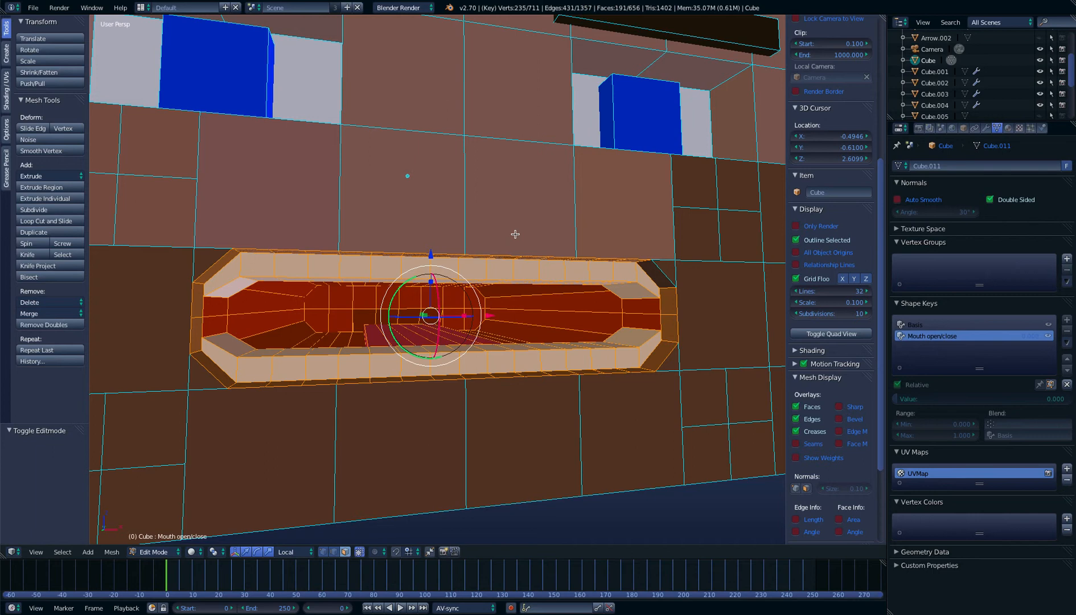
{"action": "right_click", "coordinate": [655, 276], "text": "shift"}
{"action": "scroll", "coordinate": [400, 322], "scroll_direction": "up", "scroll_amount": 2}
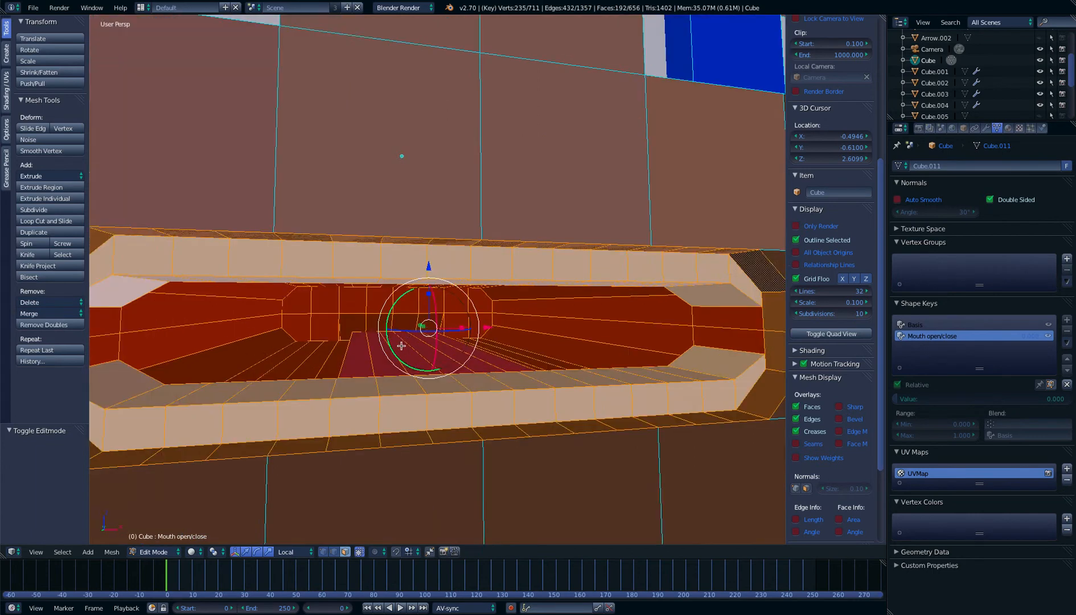
In front orthographic view, scale the selected mouth faces to about 0.321 along local Z
{"action": "middle_click_drag", "start_coordinate": [400, 321], "coordinate": [442, 341]}
{"action": "scroll", "coordinate": [441, 341], "scroll_direction": "down", "scroll_amount": 3}
{"action": "scroll", "coordinate": [441, 341], "scroll_direction": "up", "scroll_amount": 3}
{"action": "key", "text": "KP_1"}
{"action": "key", "text": "KP_5"}
{"action": "scroll", "coordinate": [513, 325], "scroll_direction": "down", "scroll_amount": 1}
{"action": "scroll", "coordinate": [521, 325], "scroll_direction": "up", "scroll_amount": 2}
{"action": "scroll", "coordinate": [530, 324], "scroll_direction": "down", "scroll_amount": 2}
{"action": "key", "text": "s"}
{"action": "key", "text": "z"}
{"action": "key", "text": "z"}
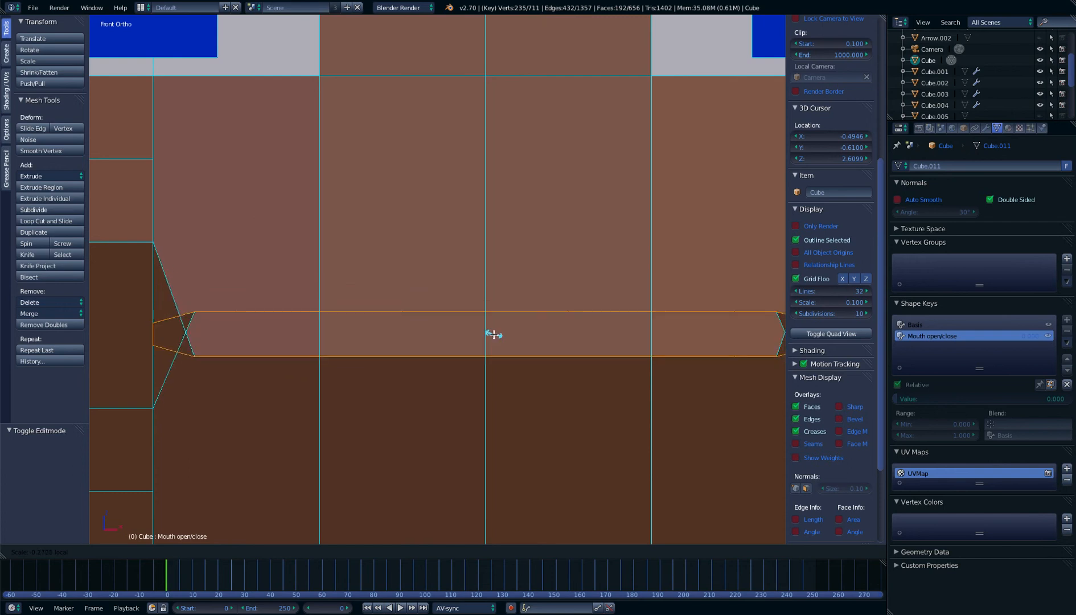
{"action": "left_click", "coordinate": [494, 329]}
{"action": "scroll", "coordinate": [510, 339], "scroll_direction": "up", "scroll_amount": 5}
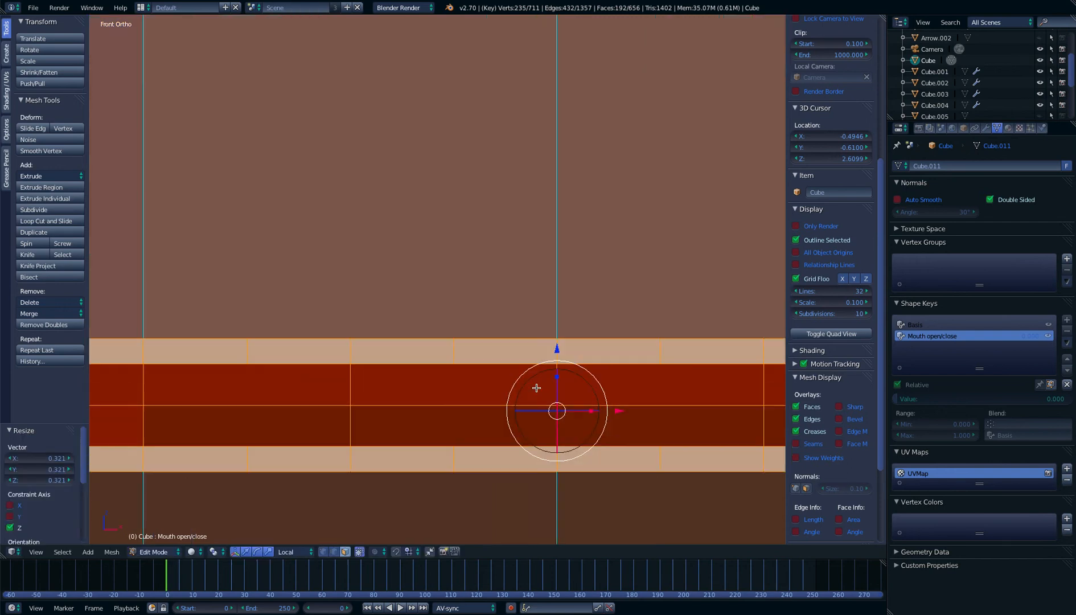
Scale the mouth by about 0.048 more along Z into a closed line and return to Object Mode
{"action": "middle_click_drag", "start_coordinate": [538, 389], "coordinate": [397, 170], "text": "shift"}
{"action": "scroll", "coordinate": [439, 276], "scroll_direction": "up", "scroll_amount": 4}
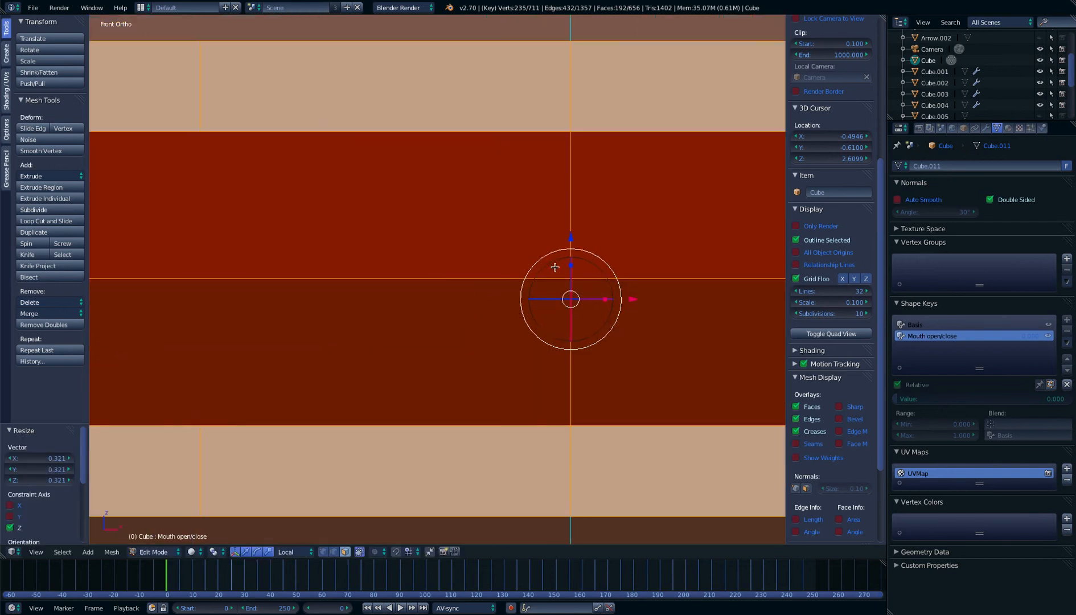
{"action": "left_click_drag", "start_coordinate": [571, 271], "coordinate": [569, 299]}
{"action": "key", "text": "Tab"}
{"action": "scroll", "coordinate": [569, 300], "scroll_direction": "down", "scroll_amount": 4}
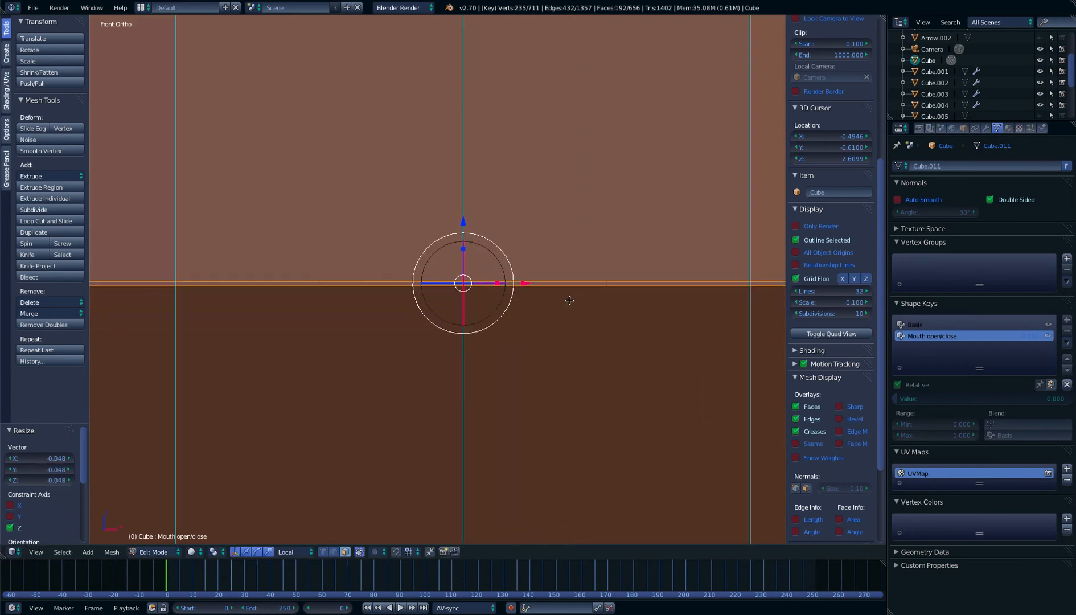
{"action": "scroll", "coordinate": [570, 303], "scroll_direction": "down", "scroll_amount": 1}
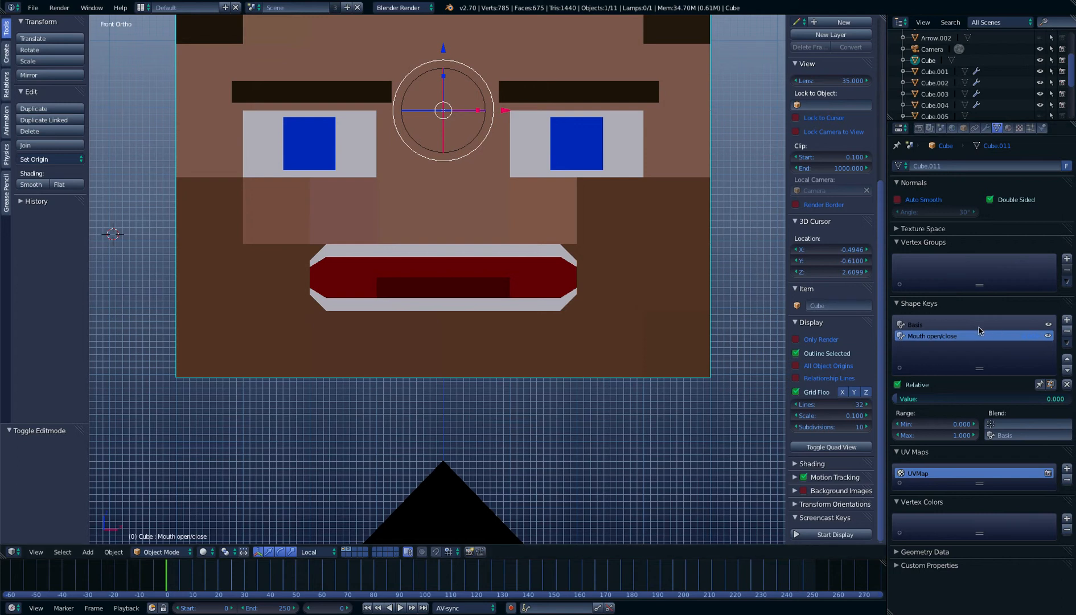
Compare the closed-mouth shape with the open basis and check the Mouth open/close key's value
{"action": "key", "text": "Tab"}
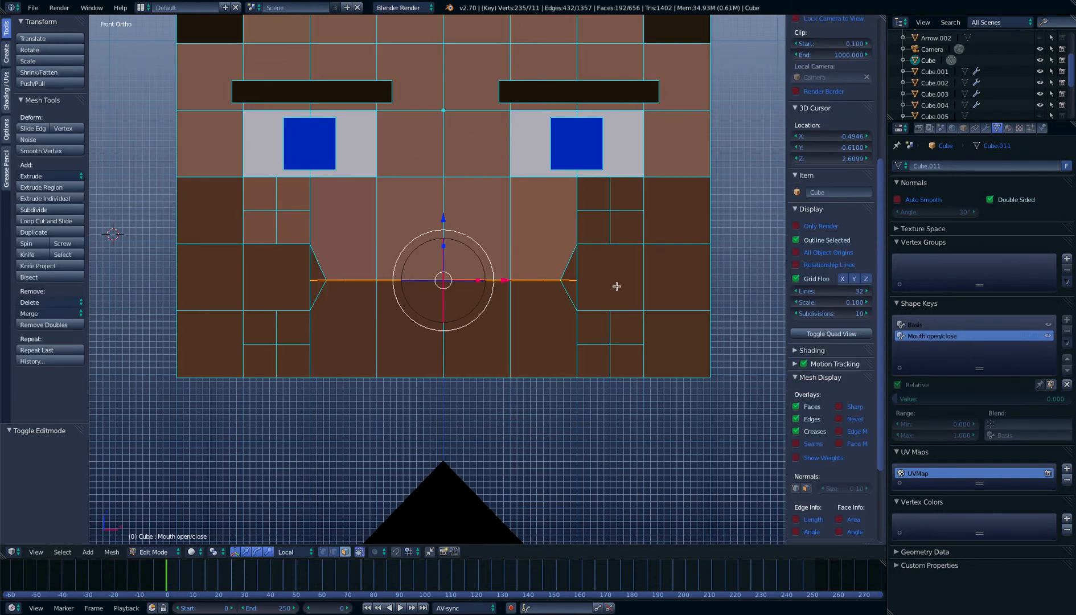
{"action": "key", "text": "Tab"}
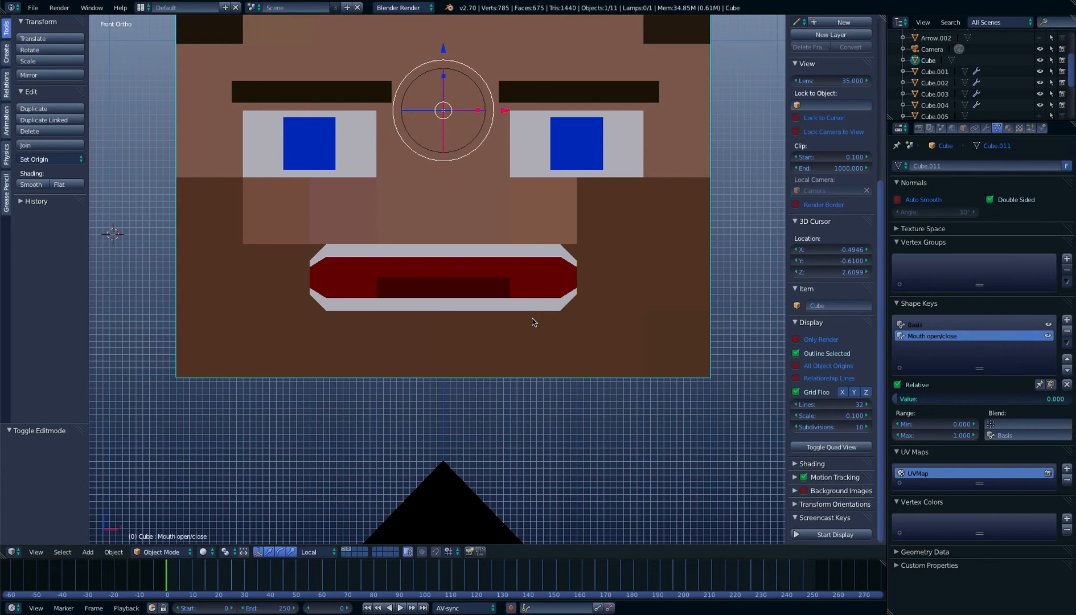
{"action": "mouse_move", "coordinate": [895, 398]}
{"action": "left_mouse_down"}
{"action": "mouse_move", "coordinate": [1065, 398]}
{"action": "mouse_move", "coordinate": [895, 399]}
{"action": "left_mouse_up"}
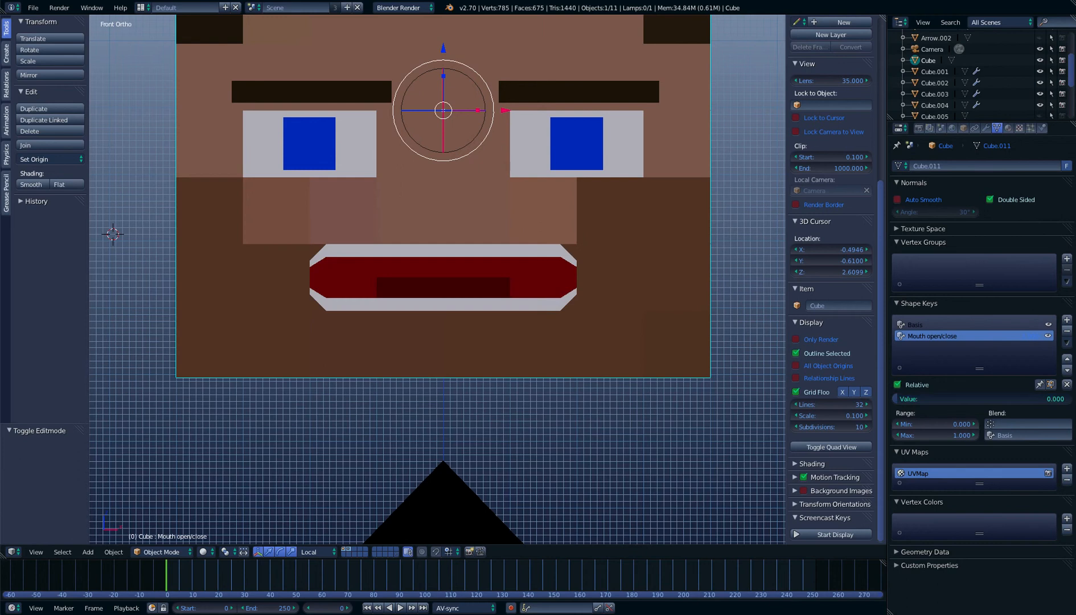
Add a third shape key named Mouth width and open the mouth mesh for editing on it
{"action": "left_click", "coordinate": [1067, 319]}
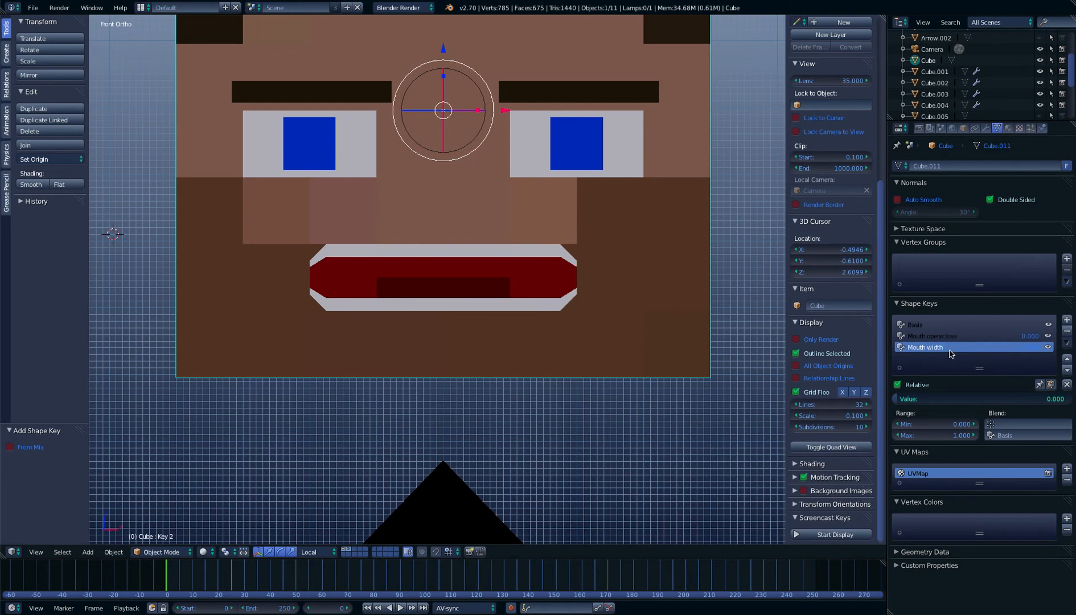
{"action": "key", "text": "Tab"}
{"action": "scroll", "coordinate": [568, 254], "scroll_direction": "up", "scroll_amount": 4}
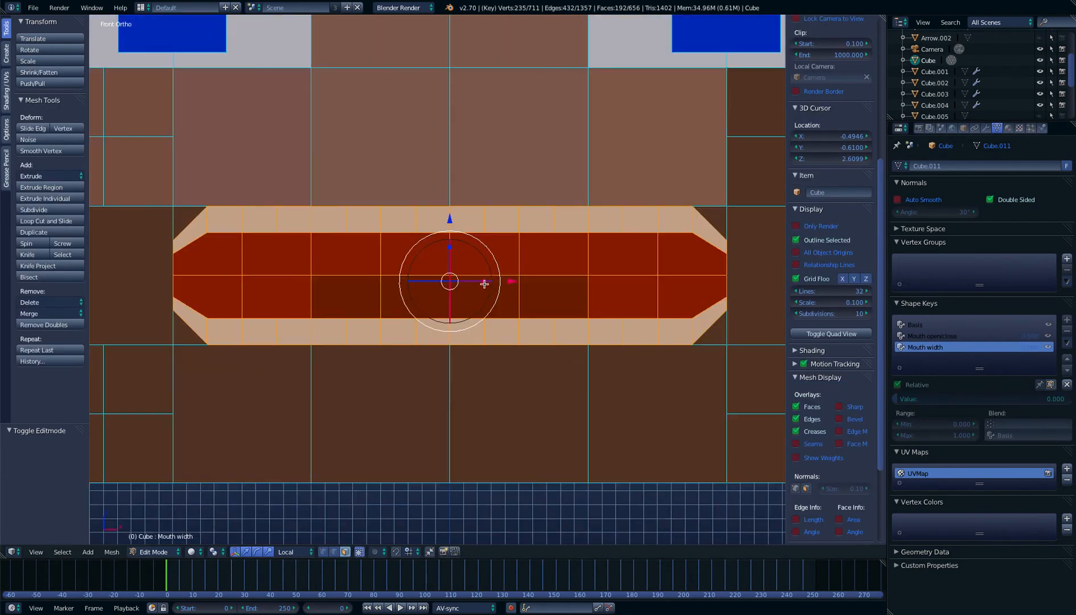
Narrow the selected mouth faces along X by a factor of about 0.154, then again by about 0.294
{"action": "key", "text": "s"}
{"action": "key", "text": "x"}
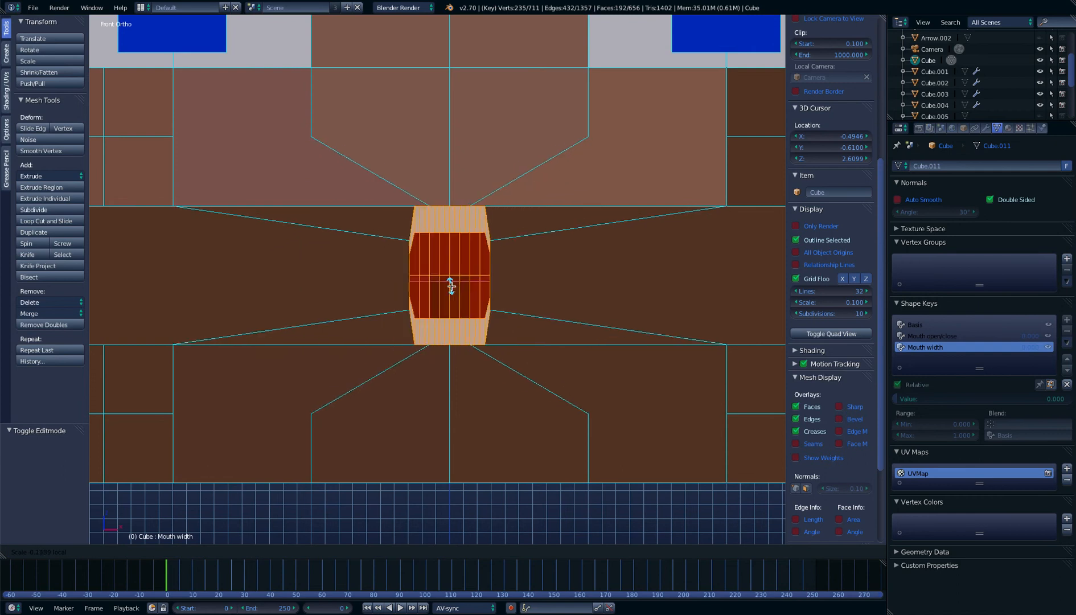
{"action": "left_click", "coordinate": [452, 286]}
{"action": "scroll", "coordinate": [452, 286], "scroll_direction": "up", "scroll_amount": 6}
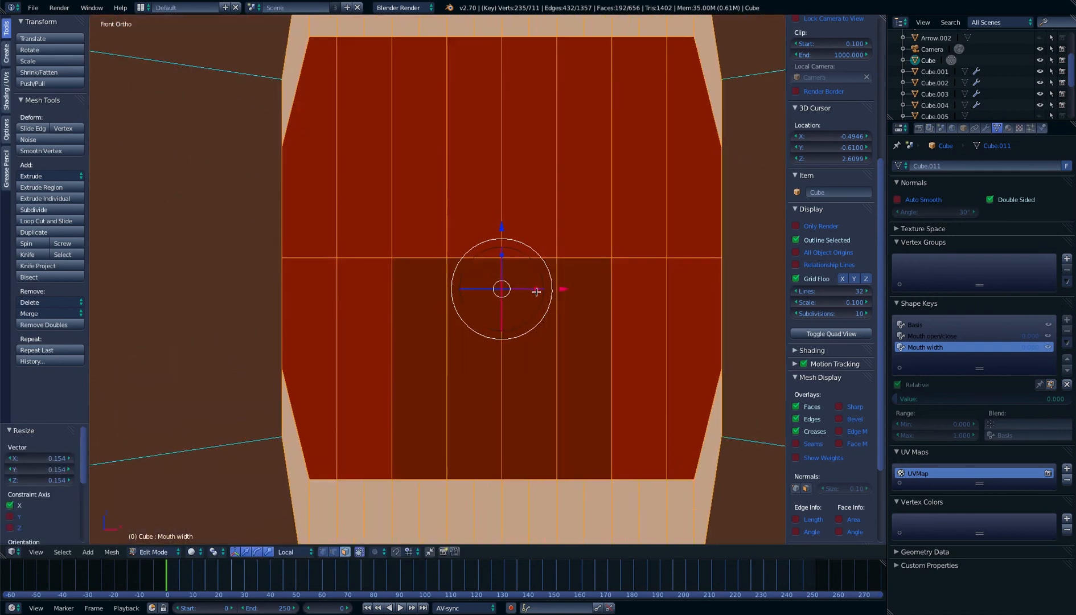
{"action": "key", "text": "s"}
{"action": "key", "text": "x"}
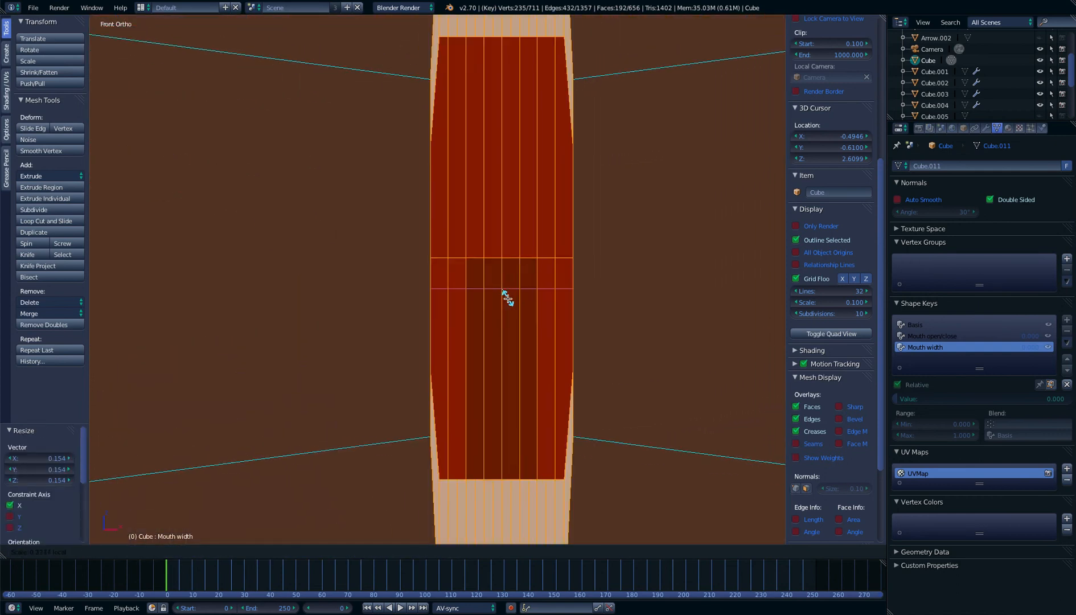
{"action": "left_click", "coordinate": [503, 297]}
Narrow the selected mouth faces further along X into a thin vertical strip and return to Object Mode
{"action": "scroll", "coordinate": [547, 295], "scroll_direction": "up", "scroll_amount": 8}
{"action": "middle_click_drag", "start_coordinate": [656, 313], "coordinate": [329, 264], "text": "shift"}
{"action": "key", "text": "s"}
{"action": "key", "text": "x"}
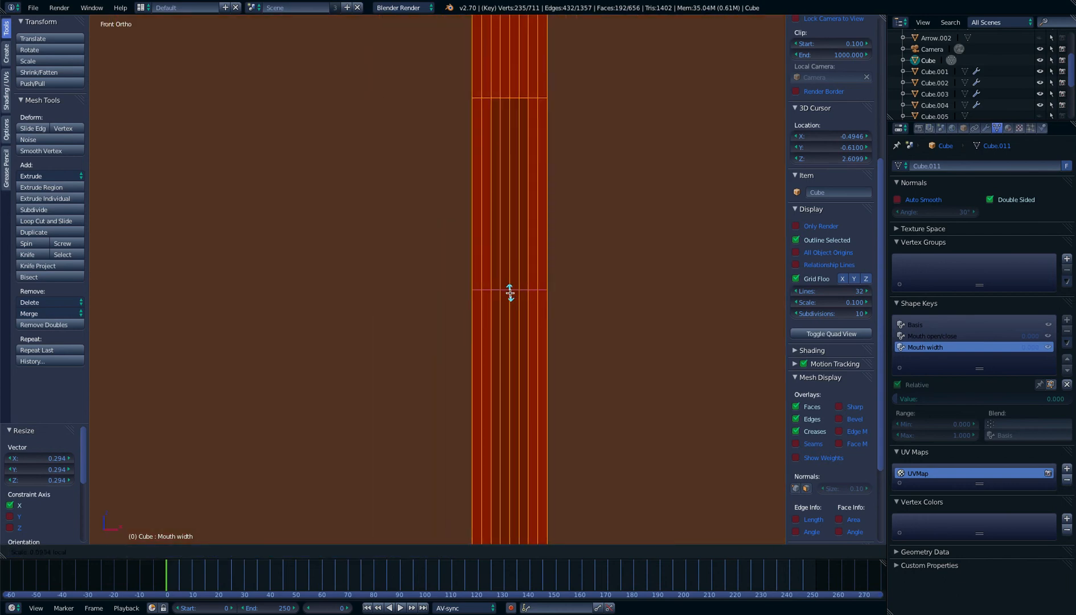
{"action": "left_click", "coordinate": [509, 291]}
{"action": "scroll", "coordinate": [514, 286], "scroll_direction": "down", "scroll_amount": 7}
{"action": "key", "text": "Tab"}
{"action": "scroll", "coordinate": [537, 273], "scroll_direction": "down", "scroll_amount": 8}
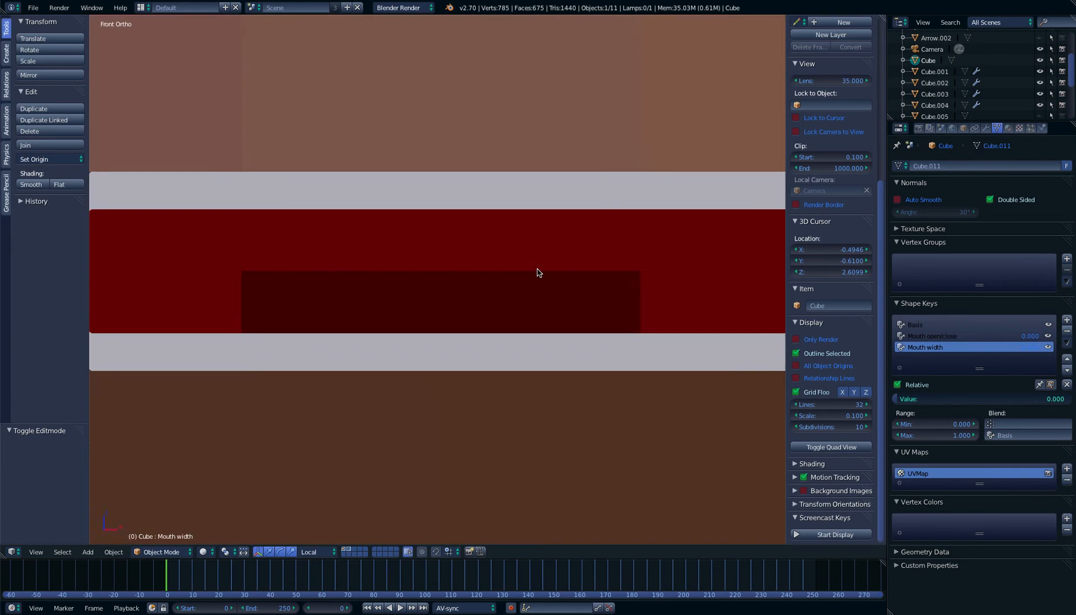
{"action": "scroll", "coordinate": [540, 274], "scroll_direction": "down", "scroll_amount": 7}
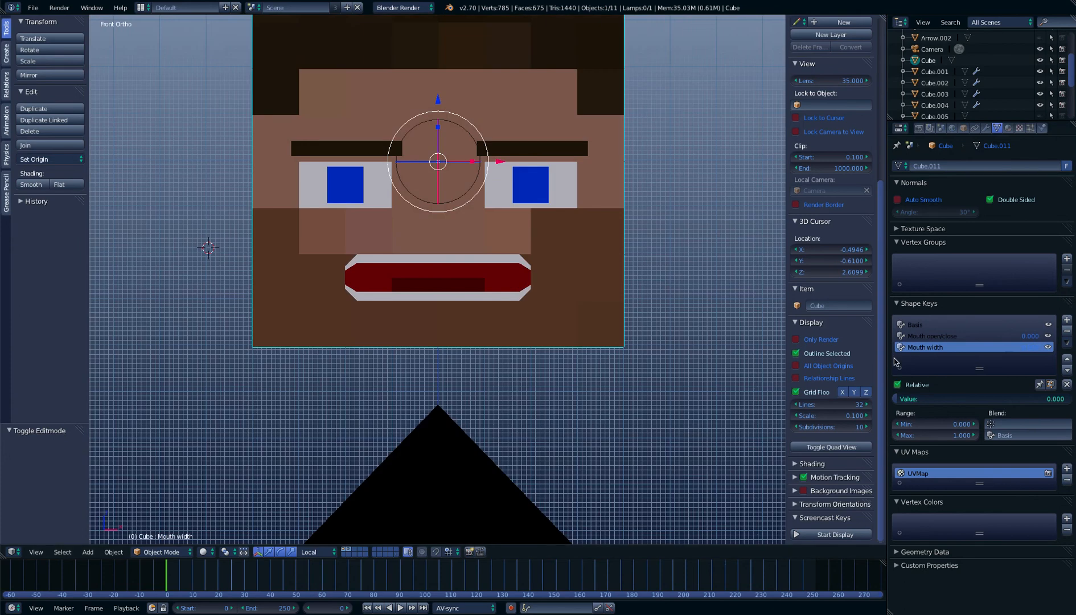
Preview the Mouth width shape key at about 0.812 from several angles and set its value back to 0
{"action": "left_click_drag", "start_coordinate": [907, 399], "coordinate": [1031, 398]}
{"action": "key", "text": "Escape"}
{"action": "middle_click_drag", "start_coordinate": [594, 254], "coordinate": [547, 303]}
{"action": "scroll", "coordinate": [595, 281], "scroll_direction": "up", "scroll_amount": 4}
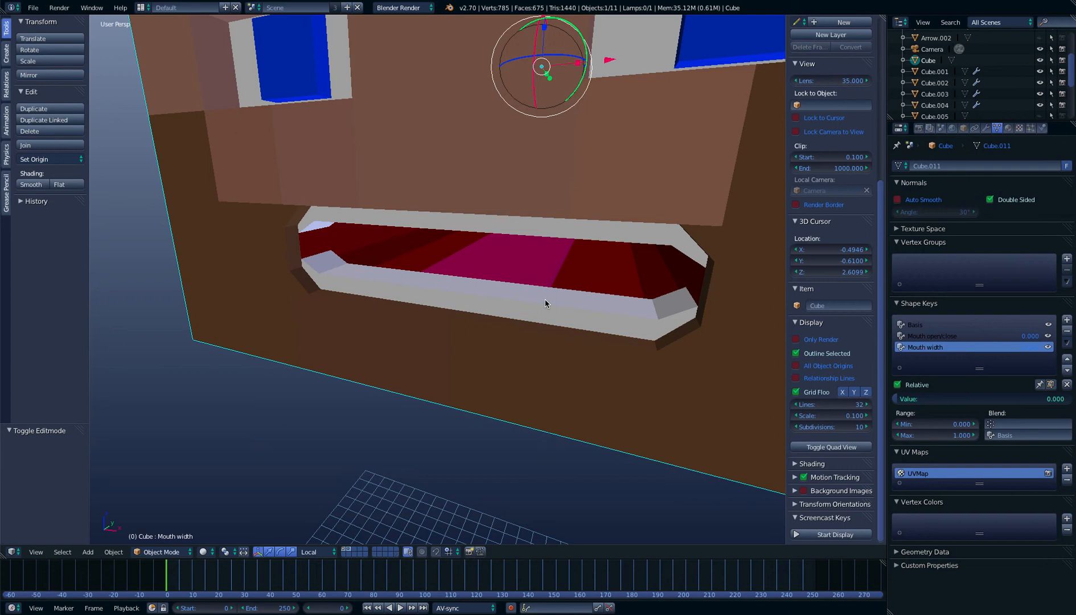
{"action": "left_click_drag", "start_coordinate": [976, 399], "coordinate": [1060, 398]}
{"action": "scroll", "coordinate": [425, 201], "scroll_direction": "up", "scroll_amount": 2}
{"action": "middle_click_drag", "start_coordinate": [425, 202], "coordinate": [480, 191]}
{"action": "scroll", "coordinate": [480, 193], "scroll_direction": "down", "scroll_amount": 6}
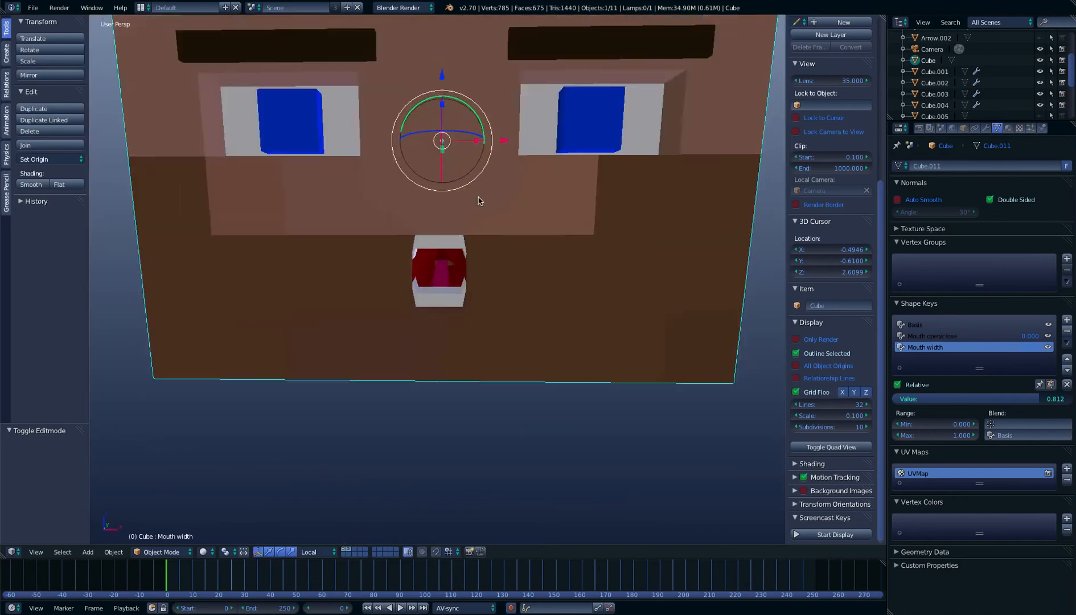
{"action": "scroll", "coordinate": [478, 201], "scroll_direction": "down", "scroll_amount": 3}
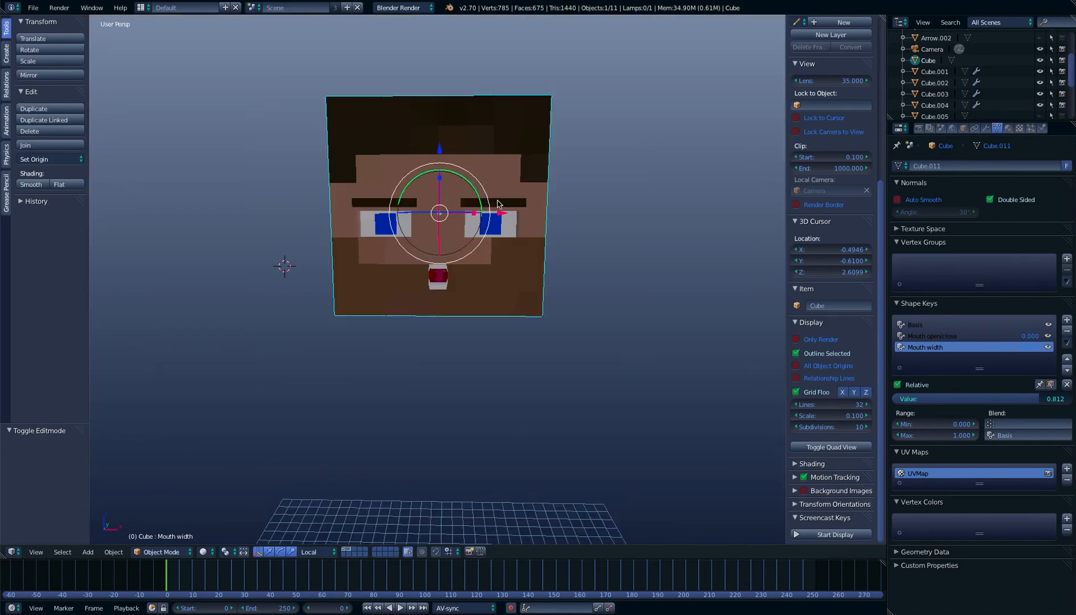
{"action": "scroll", "coordinate": [517, 238], "scroll_direction": "up", "scroll_amount": 5}
{"action": "middle_click_drag", "start_coordinate": [516, 250], "coordinate": [629, 257]}
{"action": "scroll", "coordinate": [476, 255], "scroll_direction": "down", "scroll_amount": 2}
{"action": "scroll", "coordinate": [535, 229], "scroll_direction": "down", "scroll_amount": 6}
{"action": "scroll", "coordinate": [555, 244], "scroll_direction": "up", "scroll_amount": 3}
{"action": "left_click_drag", "start_coordinate": [973, 398], "coordinate": [900, 398]}
{"action": "middle_click_drag", "start_coordinate": [392, 67], "coordinate": [376, 171]}
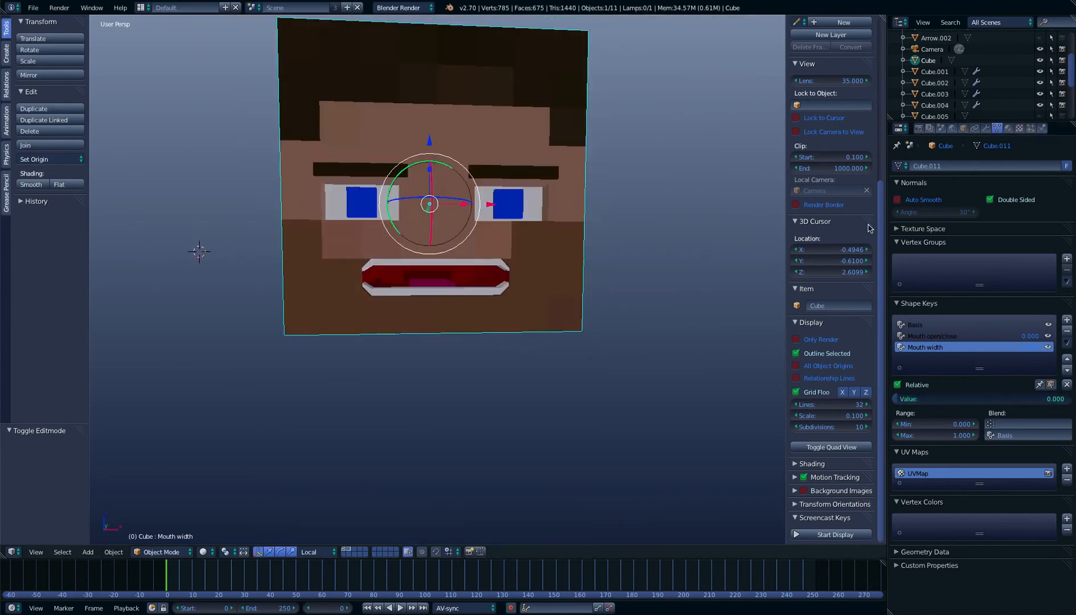
{"action": "scroll", "coordinate": [540, 219], "scroll_direction": "down", "scroll_amount": 5}
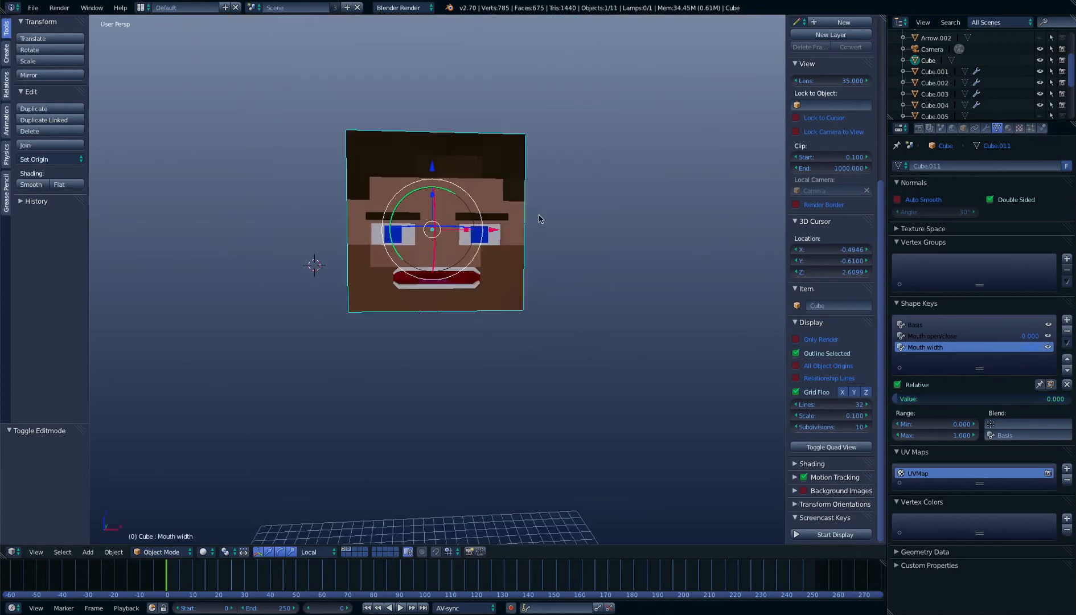
Place the 3D cursor beside the head in the front view, at about X 0.602, and add a single-bone armature there
{"action": "scroll", "coordinate": [541, 219], "scroll_direction": "up", "scroll_amount": 2}
{"action": "left_click", "coordinate": [590, 250]}
{"action": "middle_click_drag", "start_coordinate": [586, 245], "coordinate": [649, 234]}
{"action": "left_click", "coordinate": [561, 256]}
{"action": "key", "text": "KP_1"}
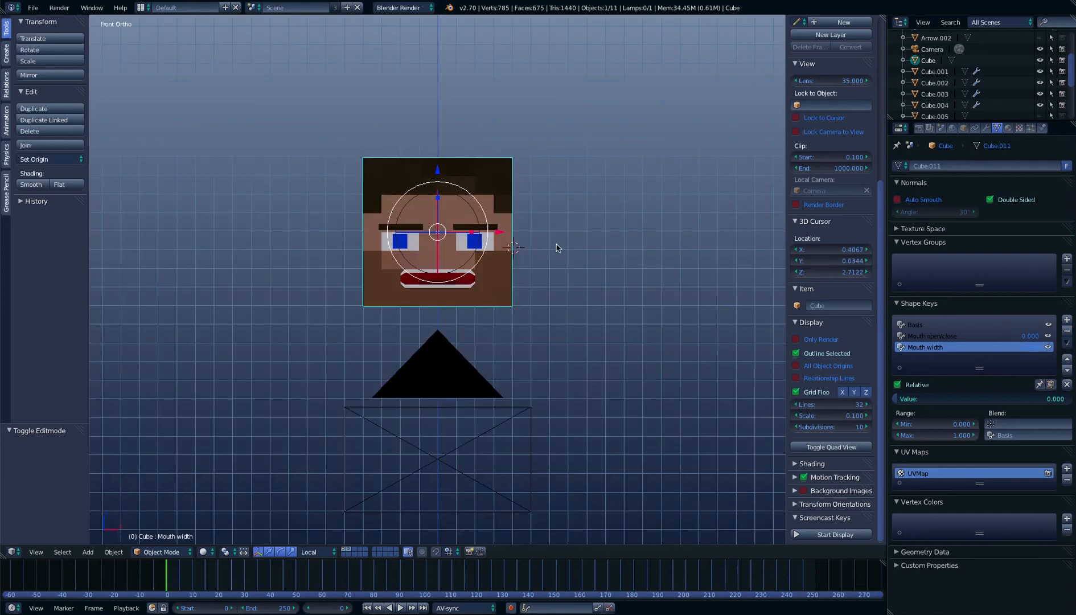
{"action": "scroll", "coordinate": [549, 249], "scroll_direction": "down", "scroll_amount": 1}
{"action": "scroll", "coordinate": [549, 250], "scroll_direction": "up", "scroll_amount": 2}
{"action": "scroll", "coordinate": [549, 251], "scroll_direction": "down", "scroll_amount": 2}
{"action": "key", "text": "shift+a"}
{"action": "mouse_move", "coordinate": [552, 318]}
{"action": "left_click", "coordinate": [582, 319]}
Scale the new armature down to about 0.257 and lower it by about 0.072 along Z
{"action": "key", "text": "s"}
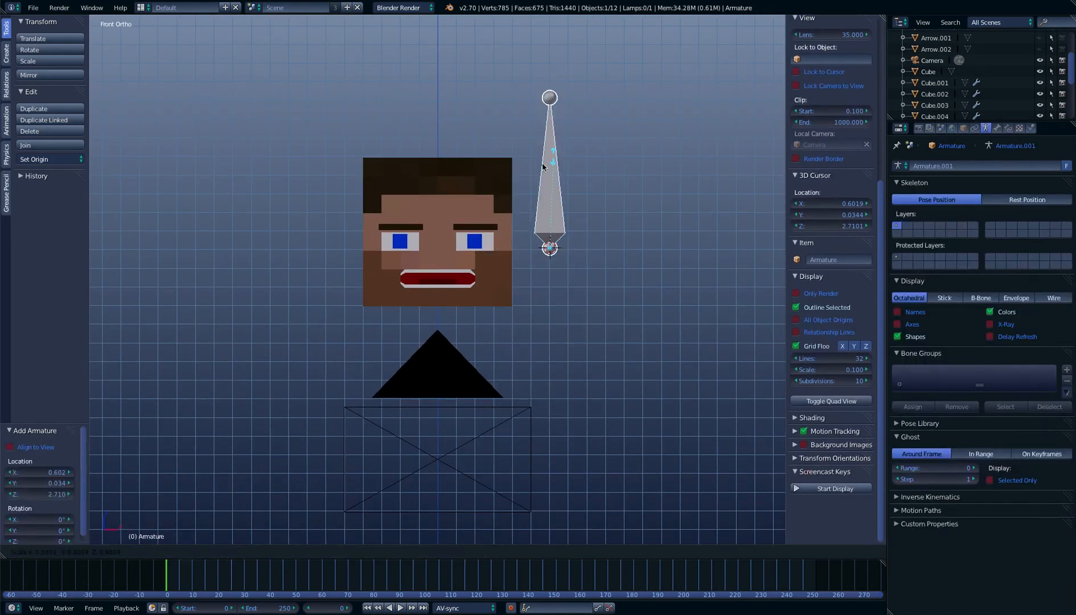
{"action": "left_click", "coordinate": [549, 220]}
{"action": "left_click_drag", "start_coordinate": [550, 192], "coordinate": [542, 209]}
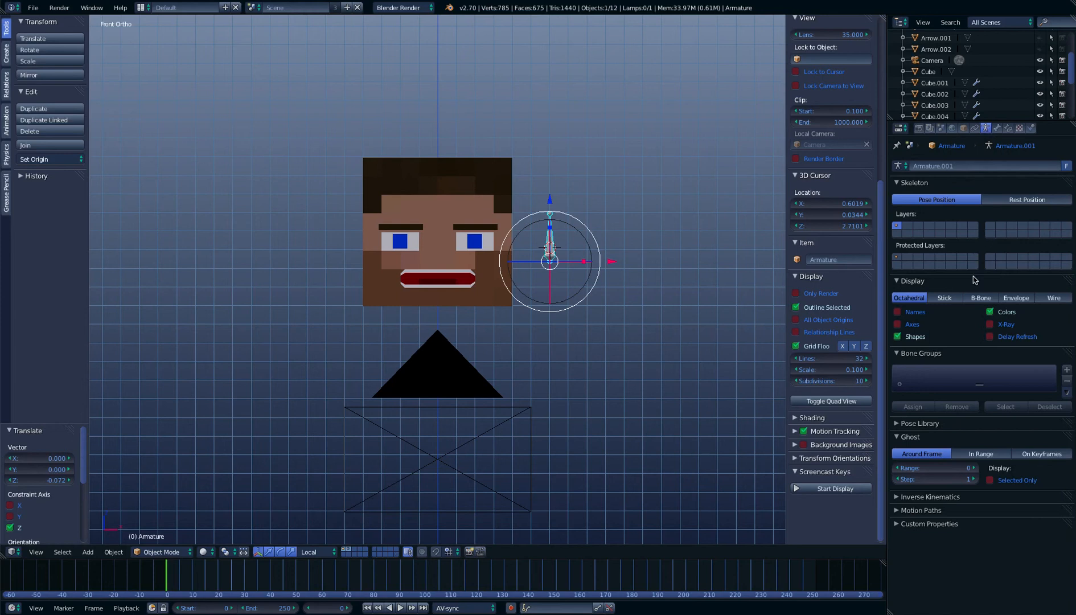
Display the armature's bones as B-Bone and set its maximum draw type to Wire
{"action": "left_click", "coordinate": [983, 298]}
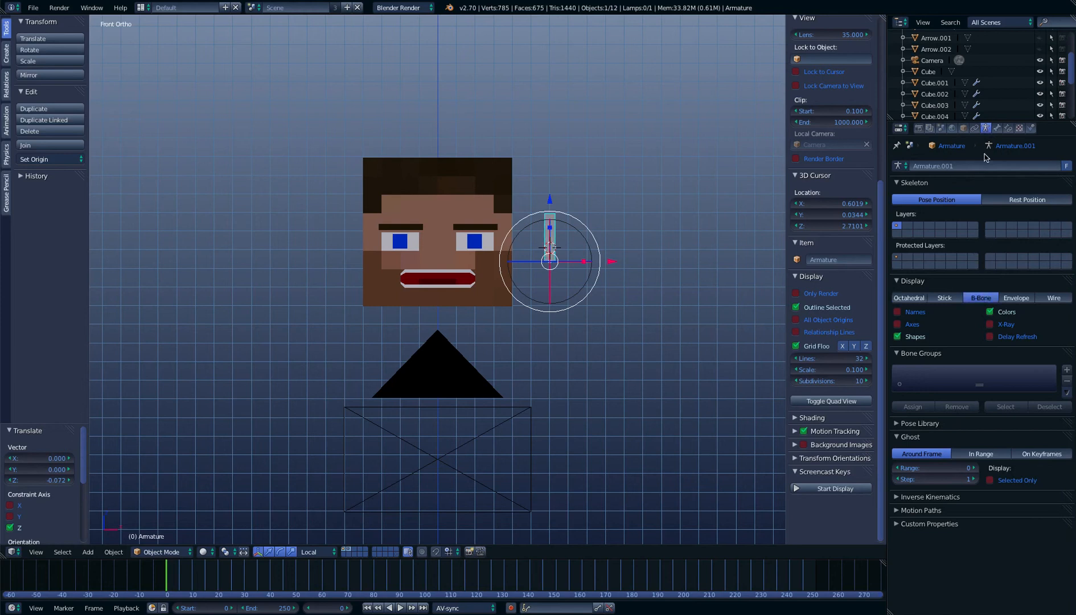
{"action": "left_click", "coordinate": [963, 129]}
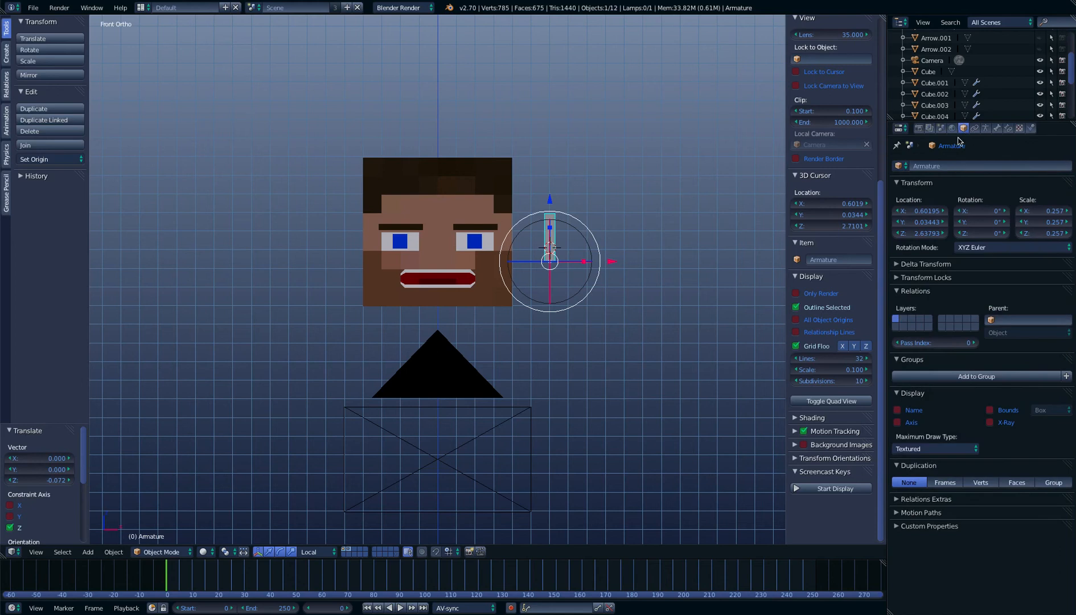
{"action": "left_click", "coordinate": [923, 449]}
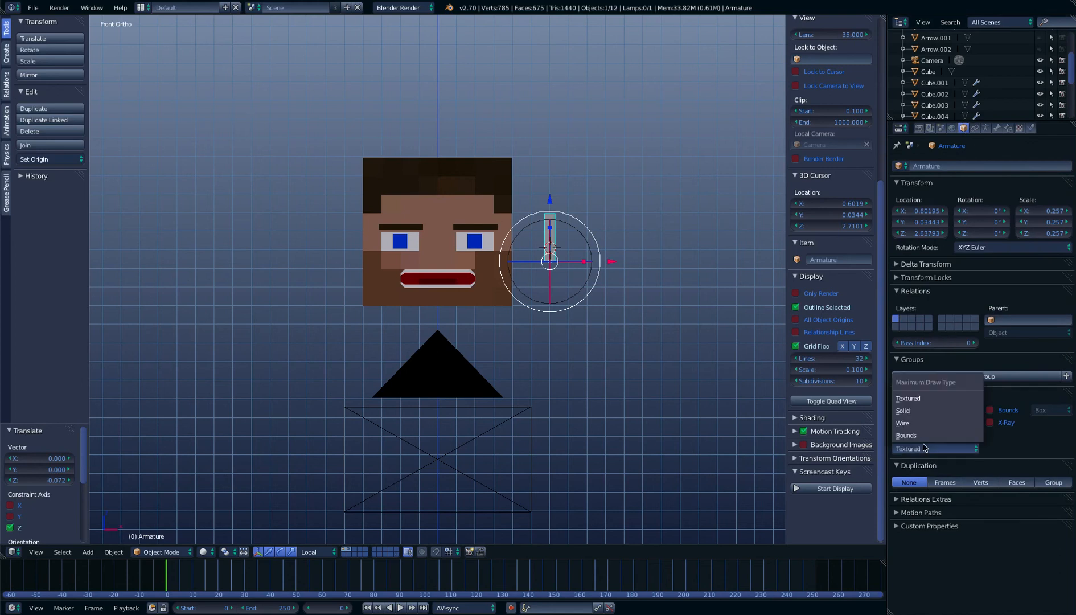
{"action": "left_click", "coordinate": [905, 423]}
Flatten the armature along global Z to a scale of about 0.051 so that its outline is square
{"action": "scroll", "coordinate": [559, 283], "scroll_direction": "up", "scroll_amount": 6}
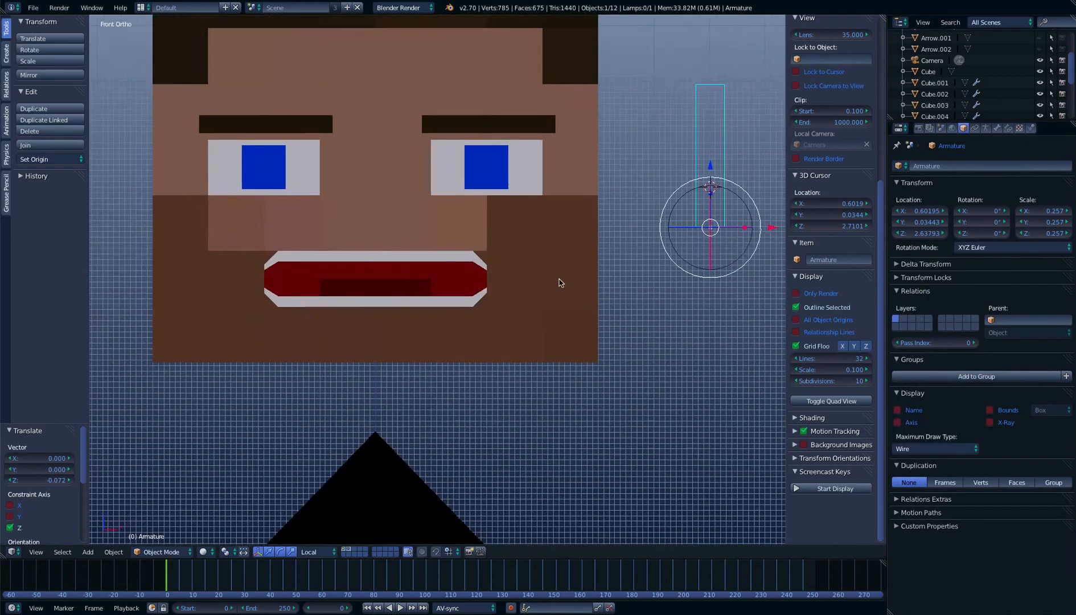
{"action": "middle_click_drag", "start_coordinate": [559, 282], "coordinate": [414, 291], "text": "shift"}
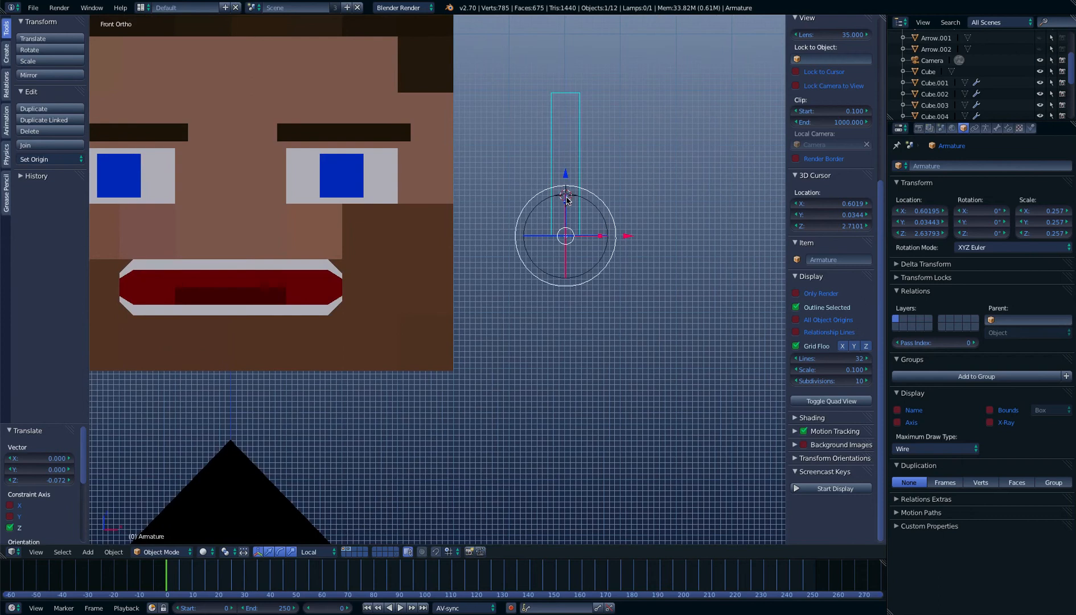
{"action": "key", "text": "s"}
{"action": "key", "text": "z"}
{"action": "key", "text": "z"}
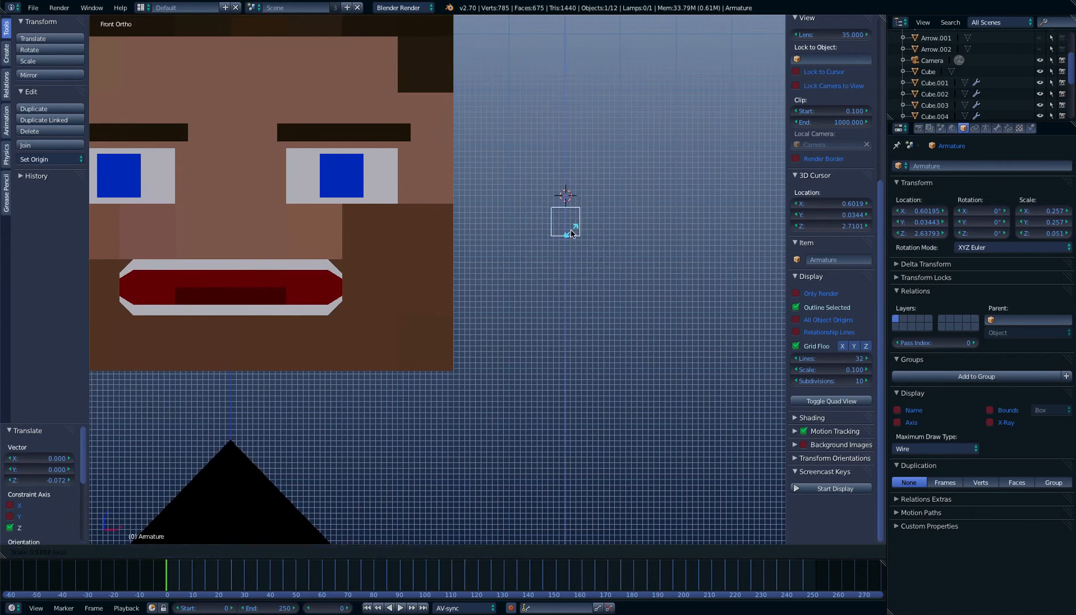
{"action": "left_click", "coordinate": [571, 233]}
Enlarge the square armature by about 1.982 and position it beside the mouth at about X 0.553, Z 2.498
{"action": "key", "text": "g"}
{"action": "left_click", "coordinate": [532, 326]}
{"action": "key", "text": "s"}
{"action": "left_click", "coordinate": [626, 304]}
{"action": "scroll", "coordinate": [473, 271], "scroll_direction": "down", "scroll_amount": 3}
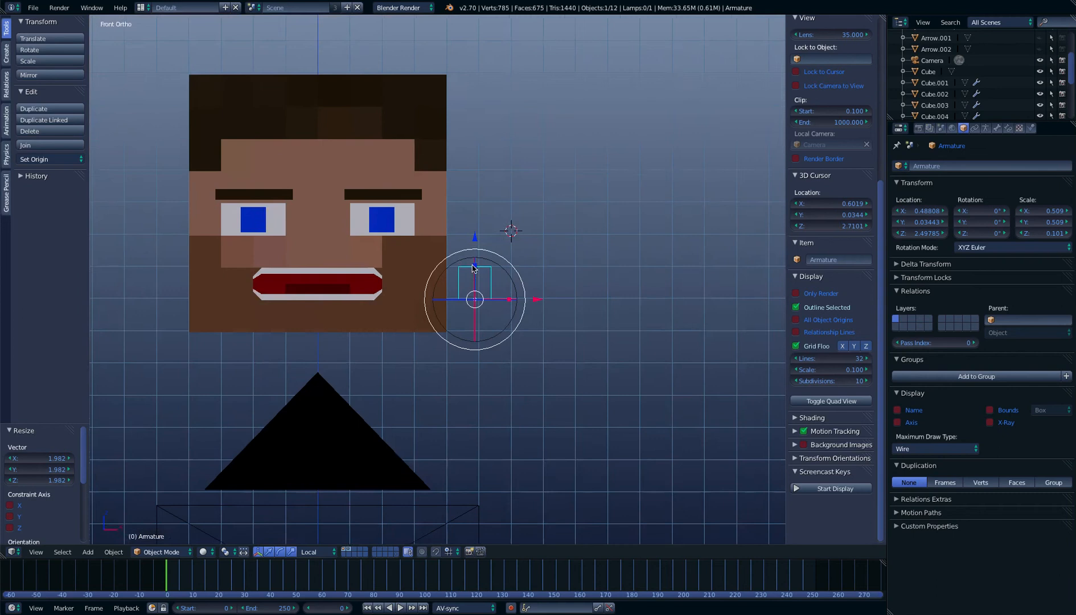
{"action": "scroll", "coordinate": [467, 262], "scroll_direction": "down", "scroll_amount": 3}
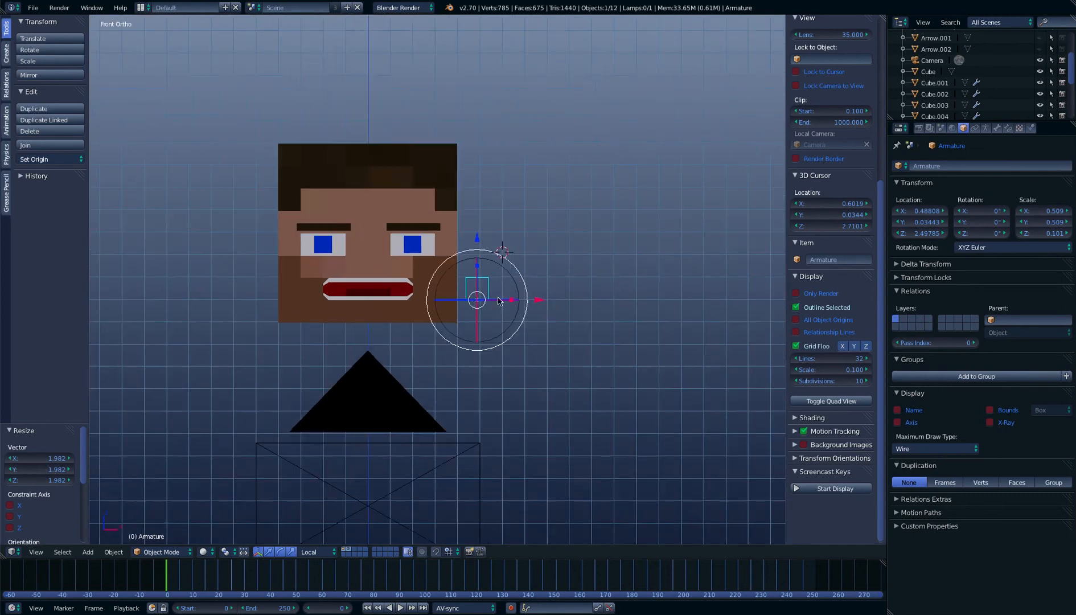
{"action": "key", "text": "g"}
{"action": "key", "text": "x"}
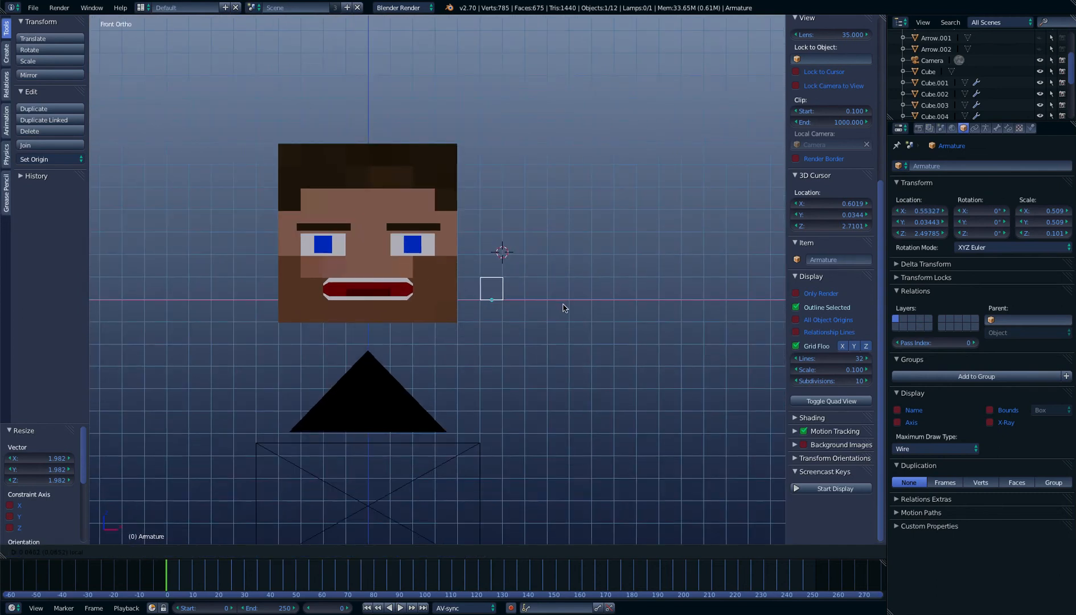
{"action": "left_click", "coordinate": [563, 308]}
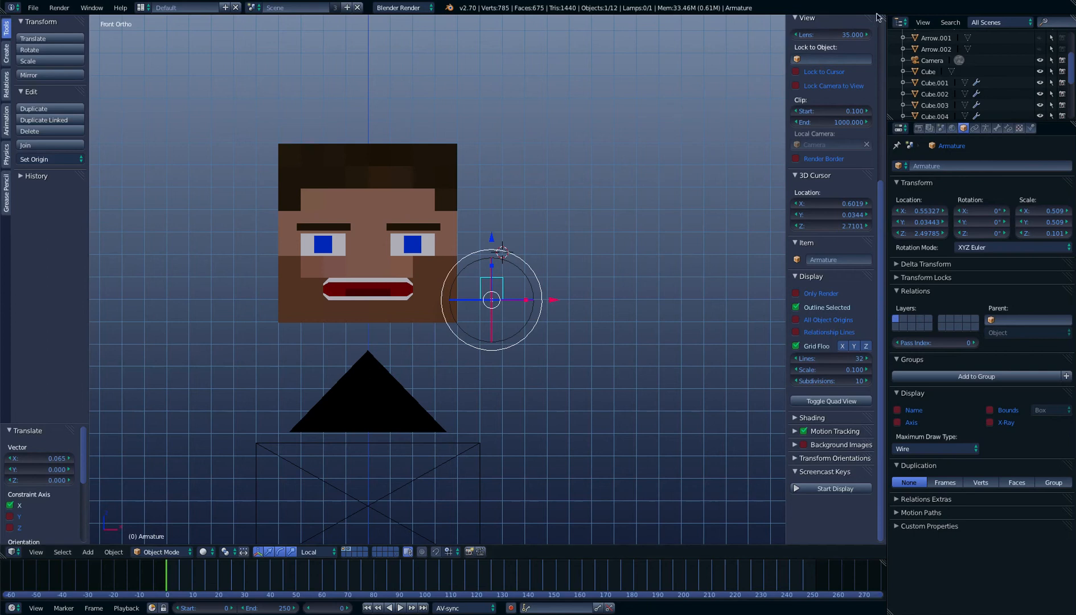
Split the 3D view and turn the new area into a narrow Graph Editor in Drivers mode
{"action": "left_click_drag", "start_coordinate": [882, 16], "coordinate": [472, 47]}
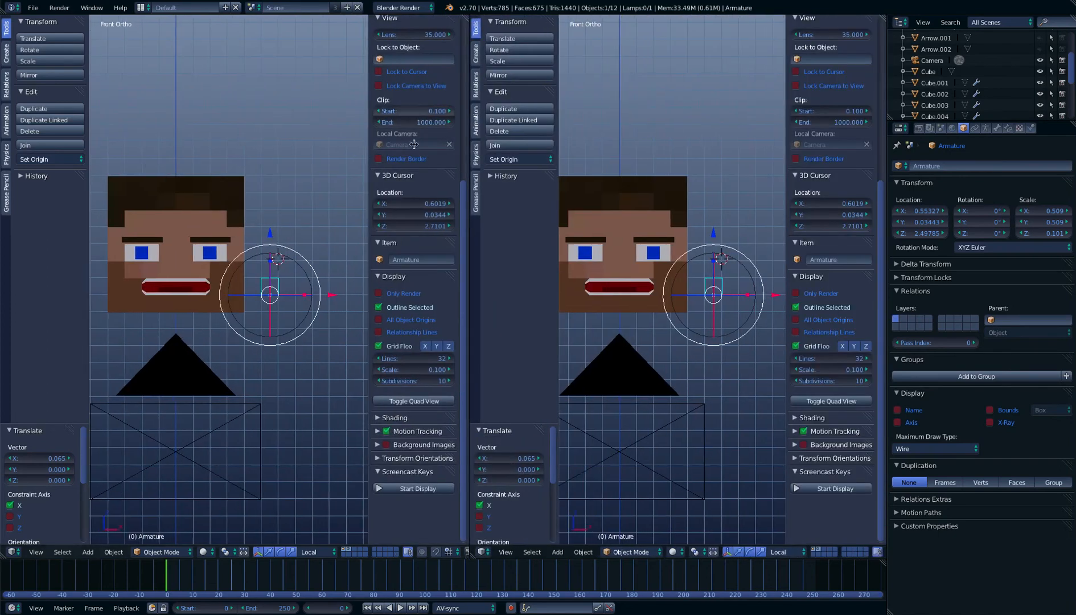
{"action": "left_click", "coordinate": [13, 552]}
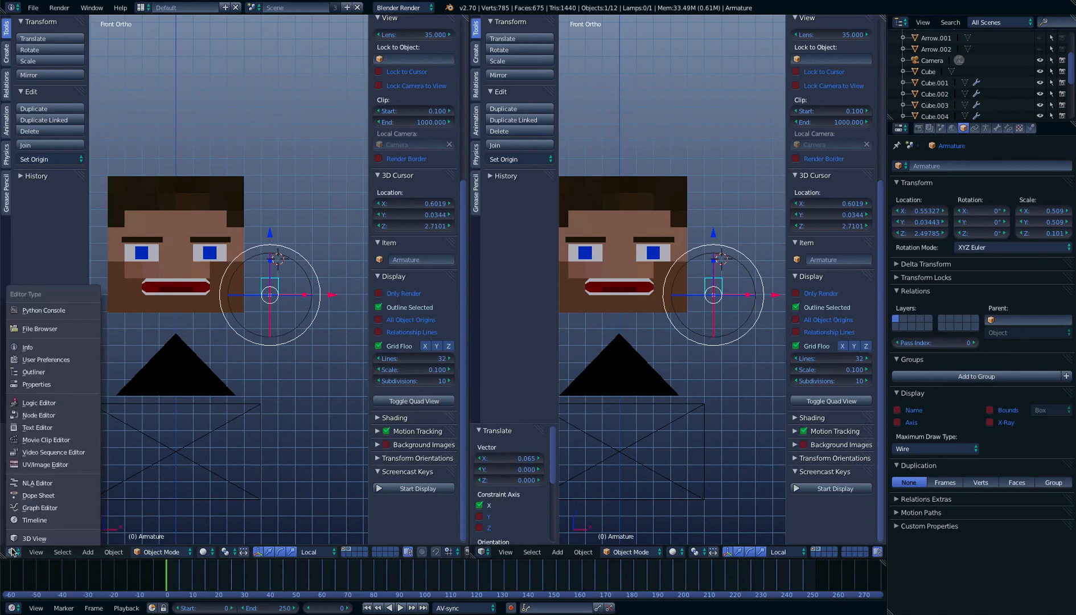
{"action": "left_click", "coordinate": [40, 508]}
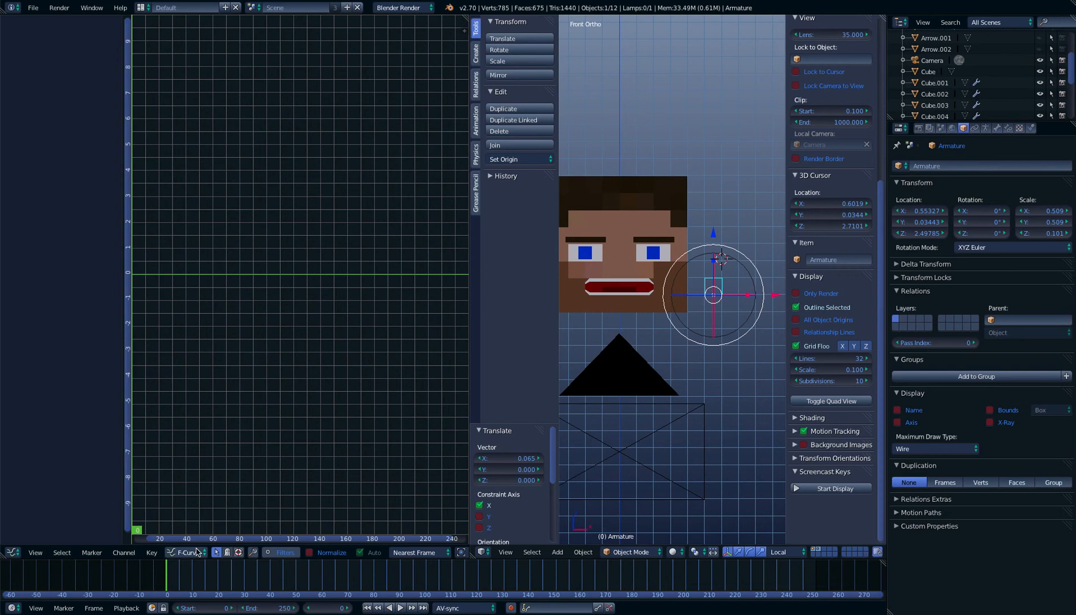
{"action": "left_click", "coordinate": [197, 552]}
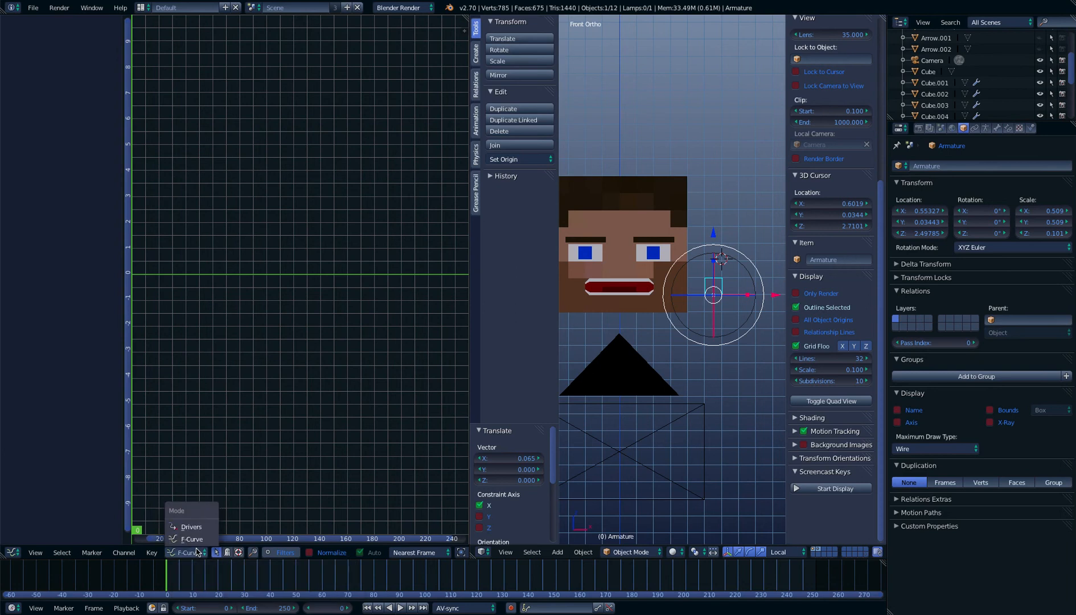
{"action": "left_click", "coordinate": [190, 527]}
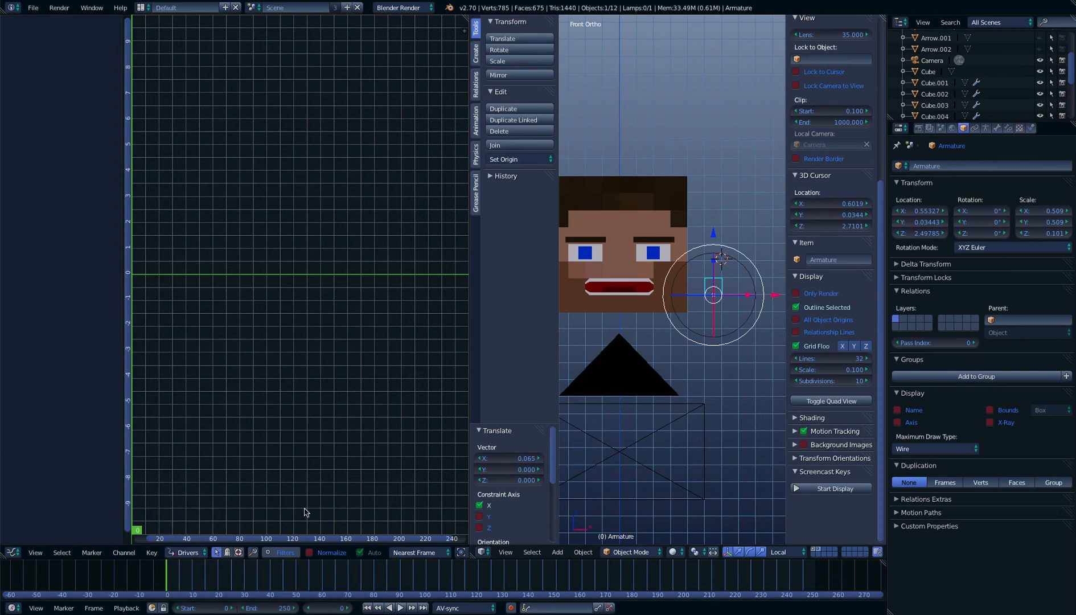
{"action": "left_click", "coordinate": [466, 325]}
{"action": "left_click_drag", "start_coordinate": [467, 321], "coordinate": [356, 317]}
Select the head and add drivers to the values of its Mouth open/close and Mouth width shape keys
{"action": "right_click", "coordinate": [525, 363]}
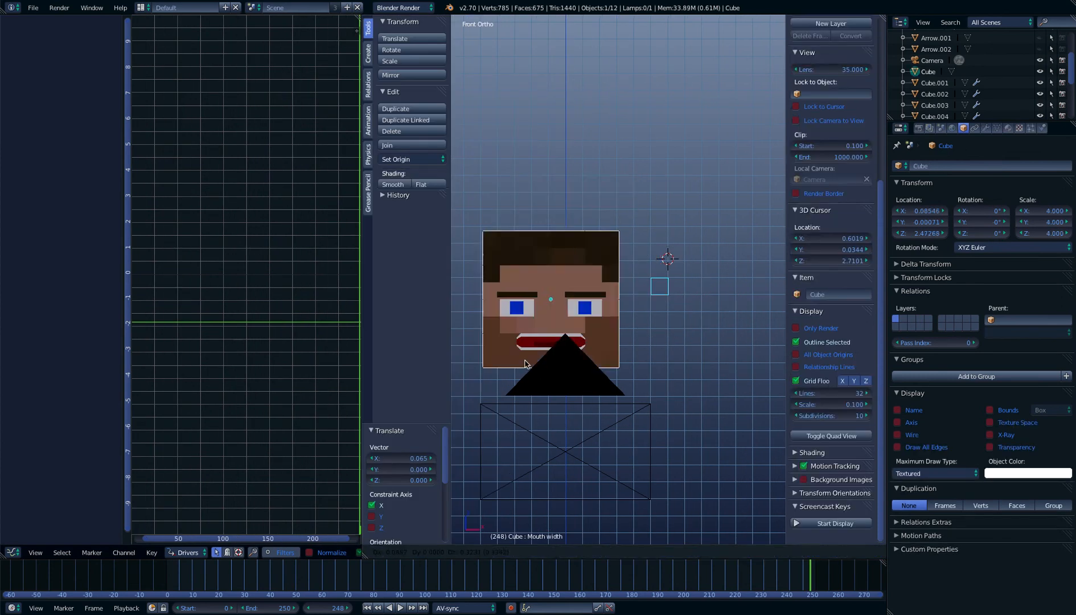
{"action": "key", "text": "Escape"}
{"action": "left_click", "coordinate": [998, 129]}
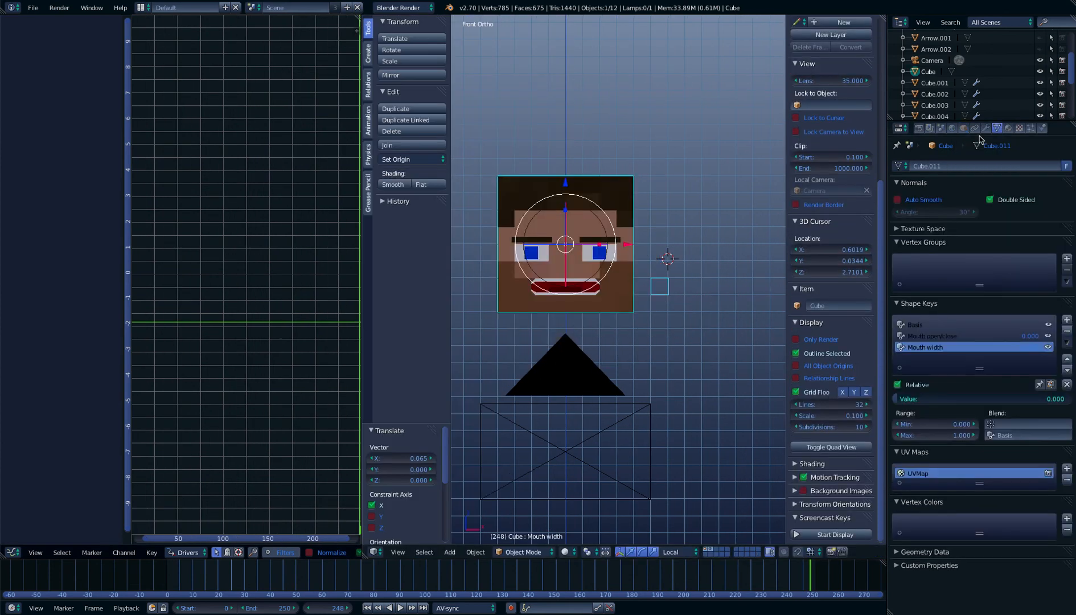
{"action": "left_click", "coordinate": [949, 336]}
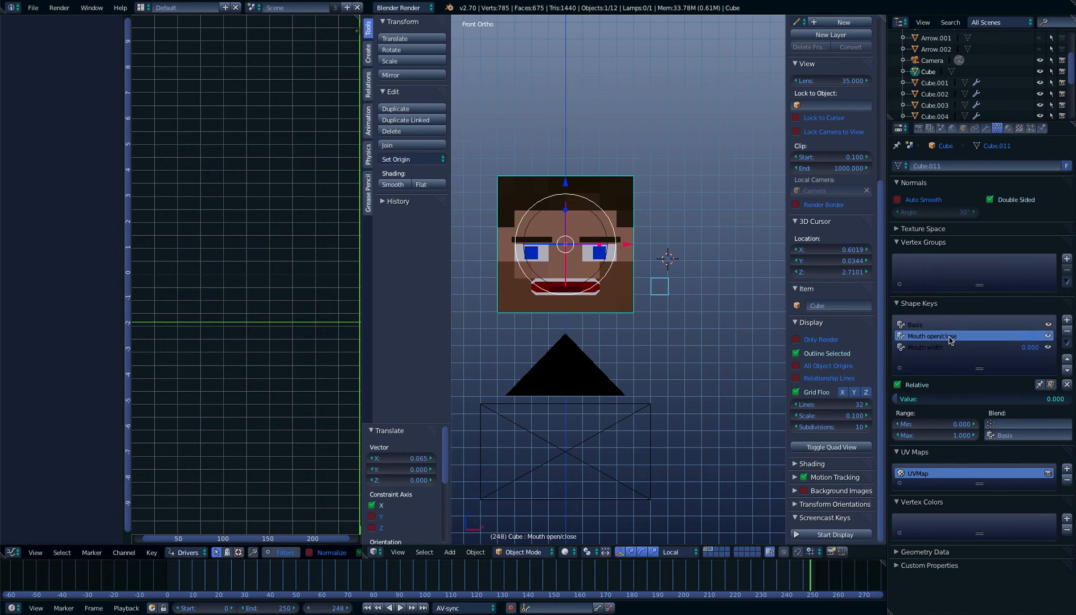
{"action": "right_click", "coordinate": [1029, 337]}
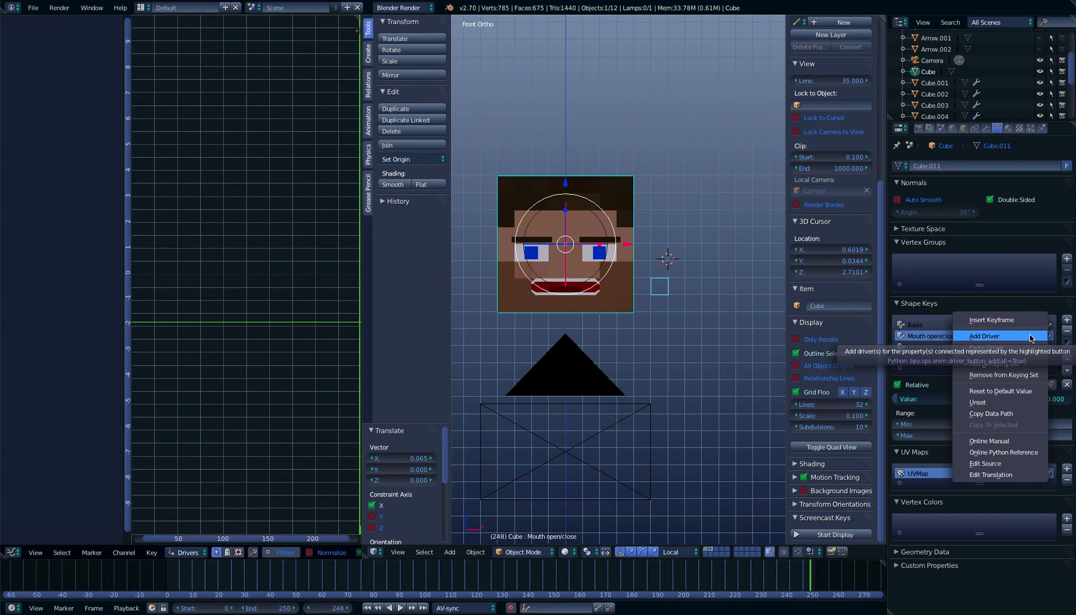
{"action": "left_click", "coordinate": [1030, 337]}
{"action": "right_click", "coordinate": [1033, 347]}
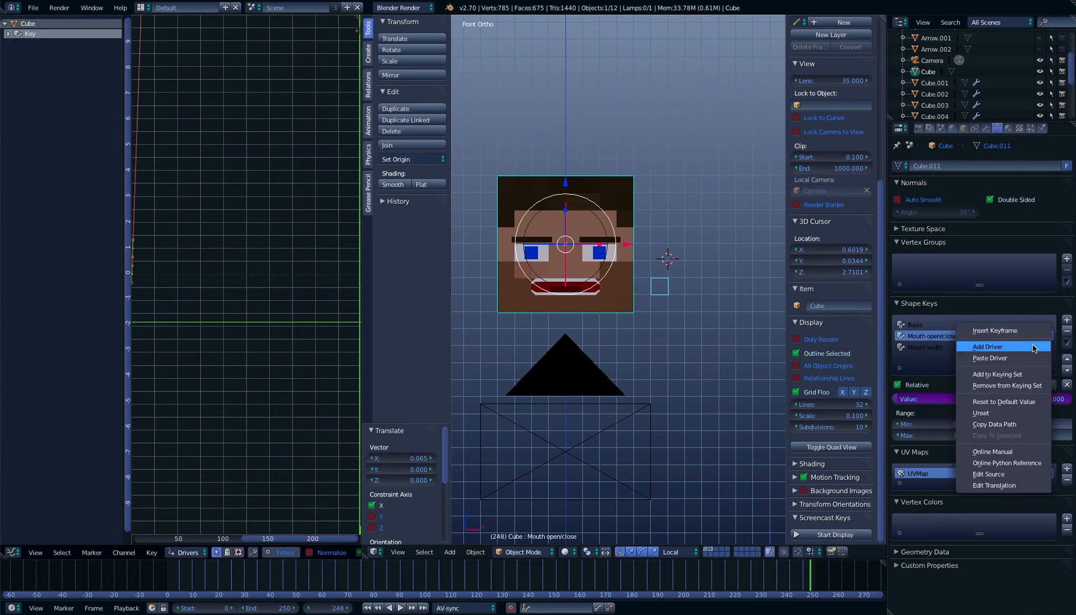
Select the square armature beside the mouth and rename it Mouth rig armature
{"action": "right_click", "coordinate": [662, 307]}
{"action": "left_click", "coordinate": [949, 146]}
{"action": "left_click", "coordinate": [974, 165]}
{"action": "key", "text": "BackSpace"}
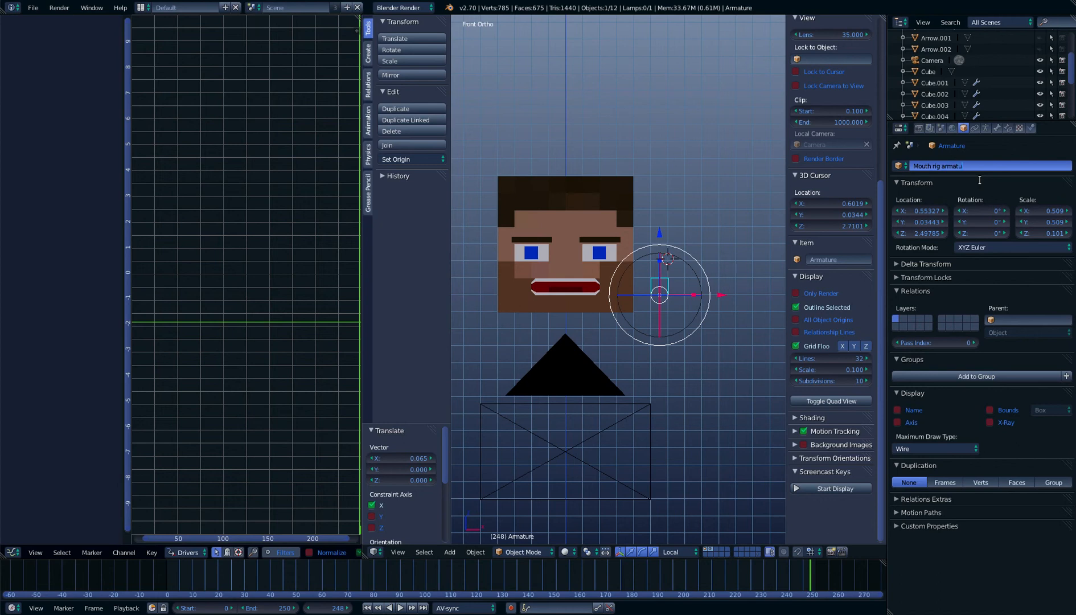
{"action": "key", "text": "Return"}
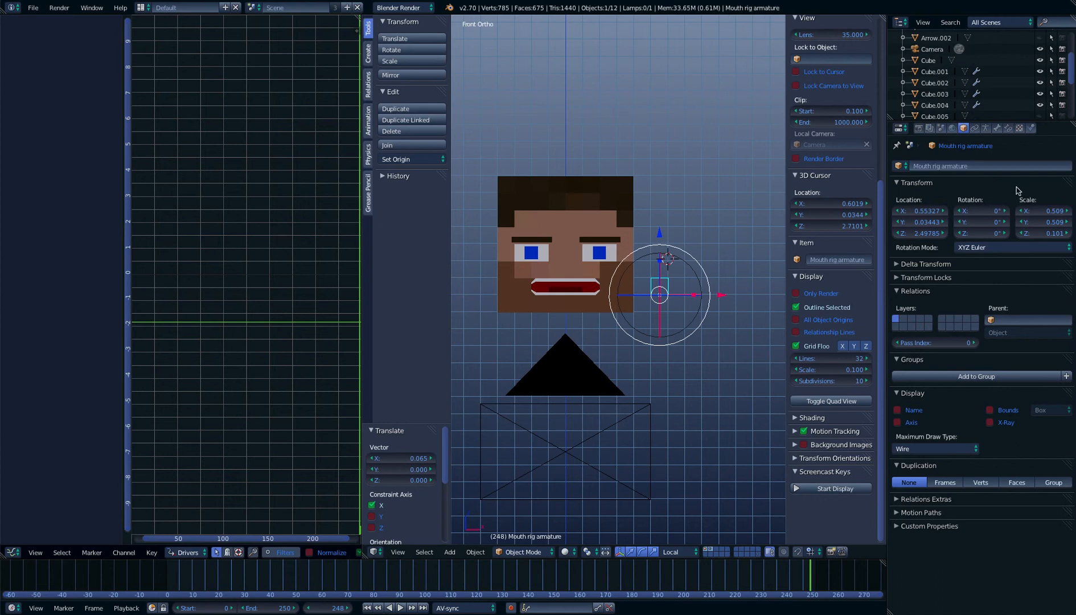
Reselect the head and expand its Key group in the Graph Editor to list the shape key drivers
{"action": "right_click_drag", "start_coordinate": [563, 242], "coordinate": [575, 274]}
{"action": "right_click", "coordinate": [579, 281]}
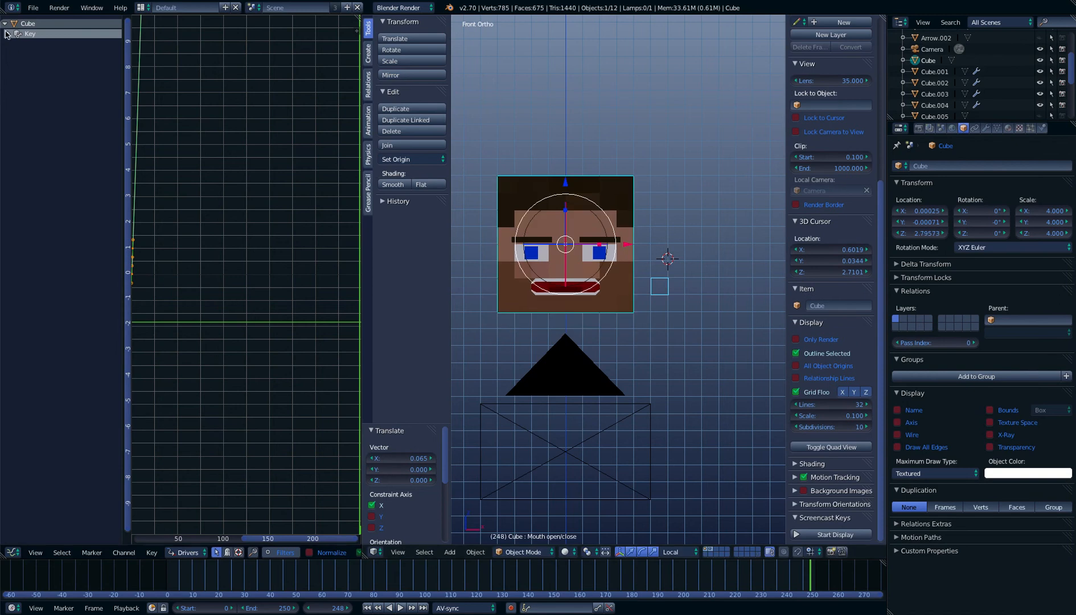
{"action": "left_click", "coordinate": [7, 34]}
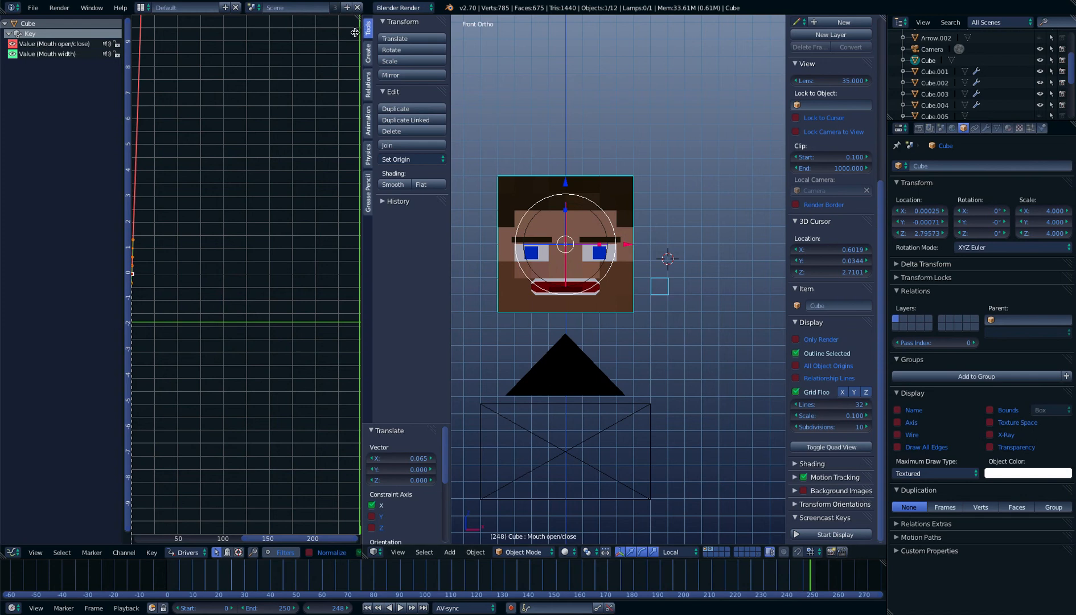
Show the Mouth open/close driver's settings and target its variable at the Bone of Mouth rig armature
{"action": "key", "text": "n"}
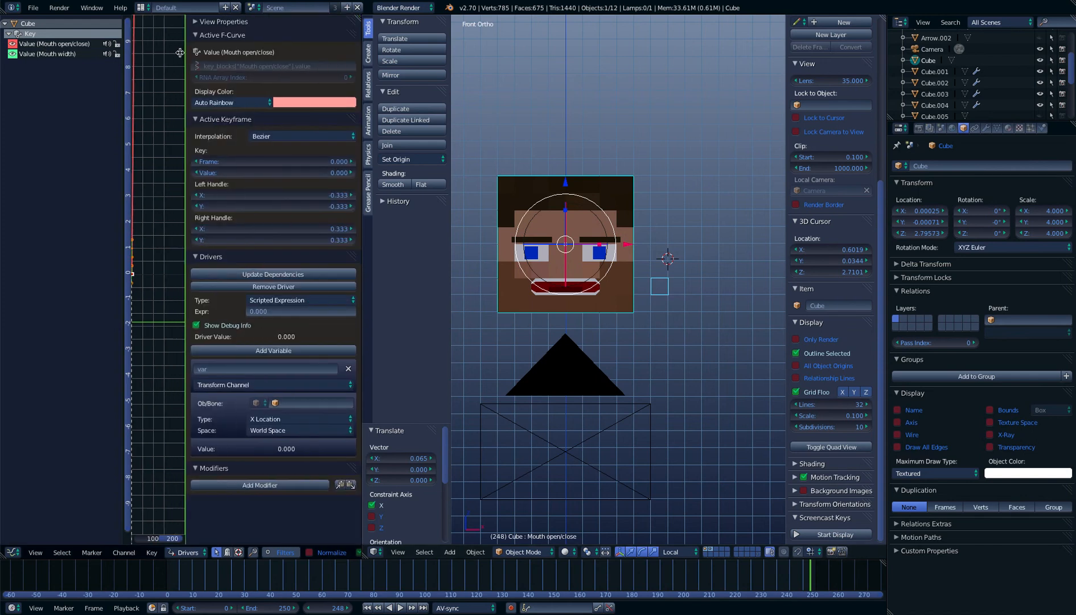
{"action": "left_click_drag", "start_coordinate": [174, 53], "coordinate": [152, 55]}
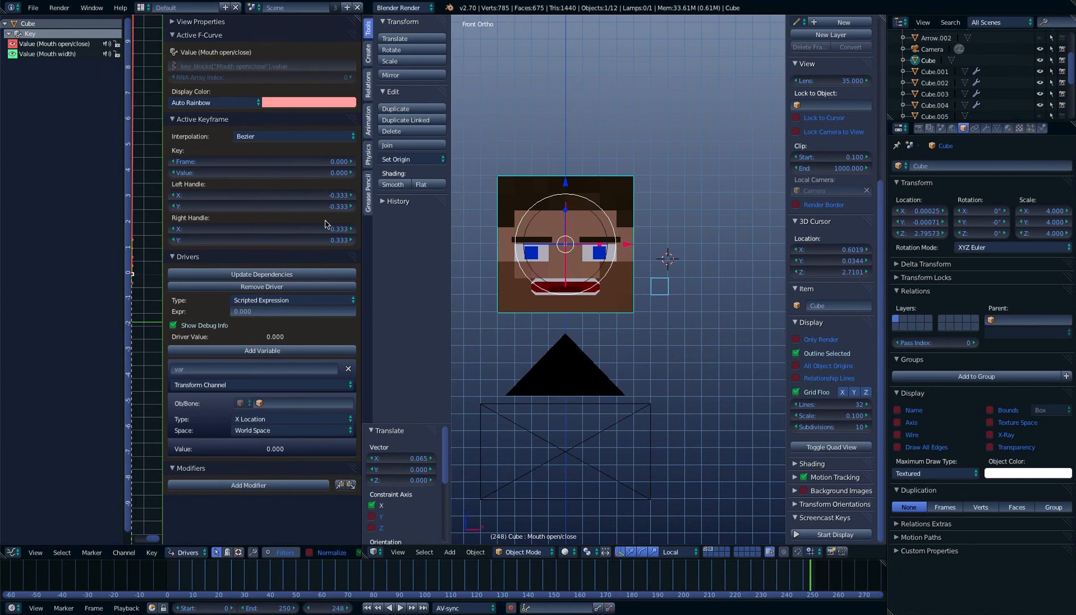
{"action": "left_click", "coordinate": [274, 403]}
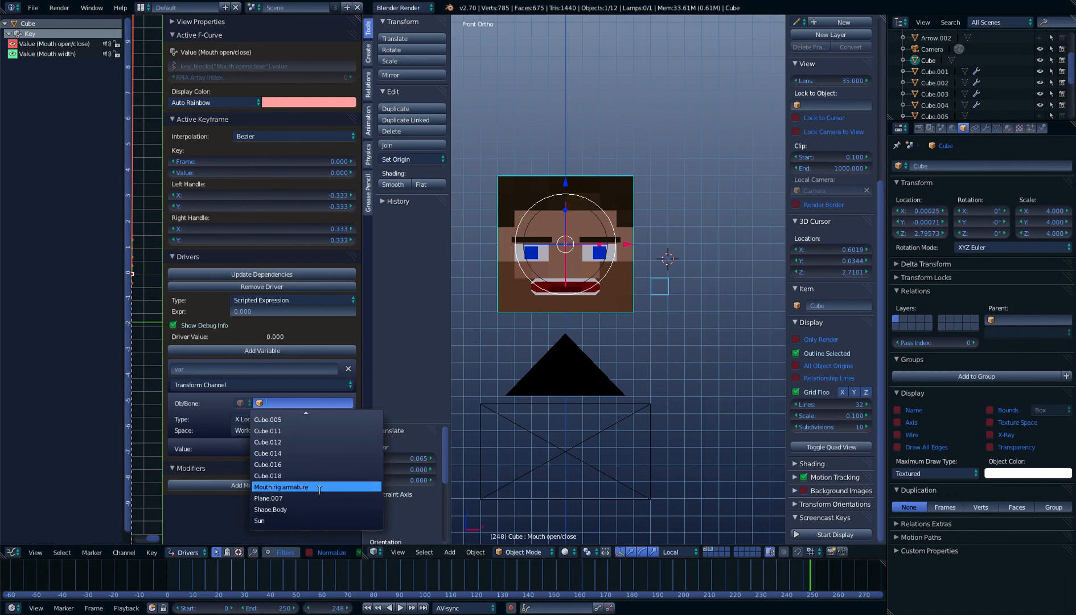
{"action": "left_click", "coordinate": [319, 487]}
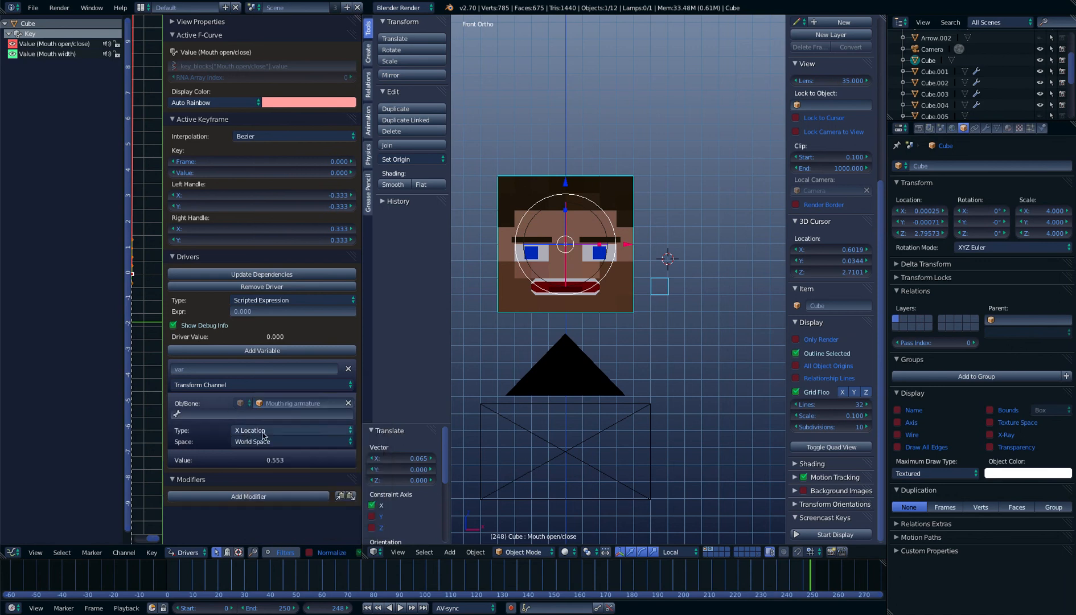
{"action": "left_click", "coordinate": [223, 415]}
{"action": "left_click", "coordinate": [226, 431]}
Set the Mouth open/close variable to Y Location in Local Space and the driver type to Averaged Value
{"action": "left_click", "coordinate": [256, 431]}
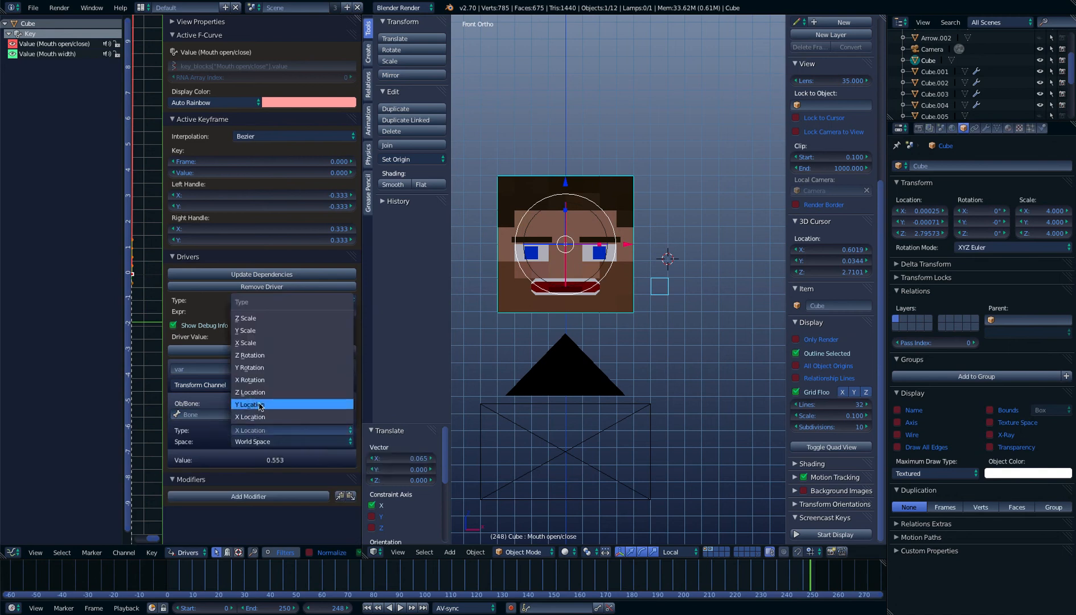
{"action": "left_click", "coordinate": [261, 407]}
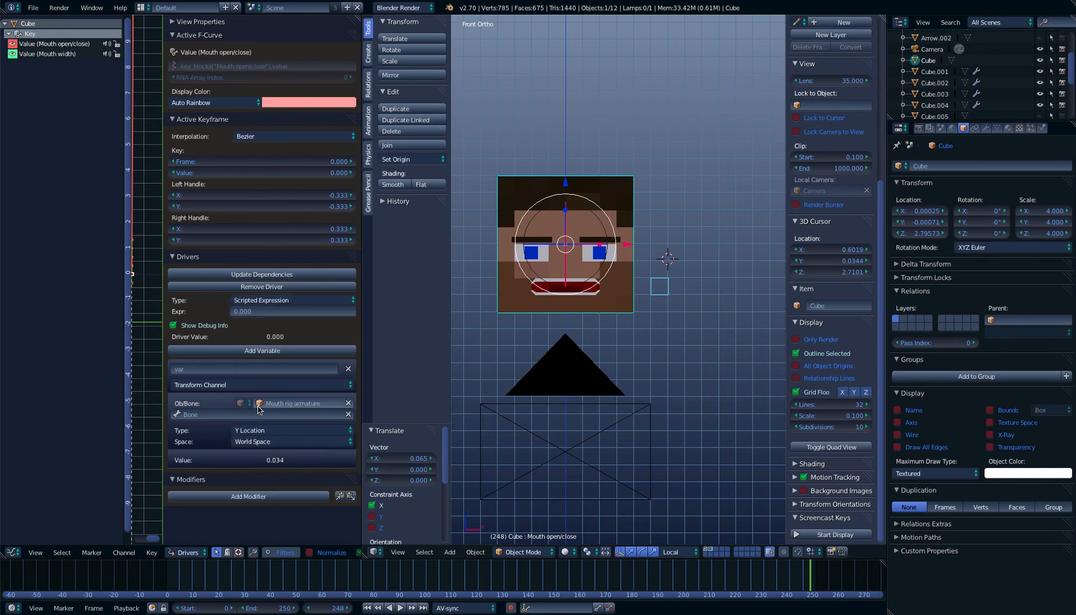
{"action": "left_click", "coordinate": [248, 444]}
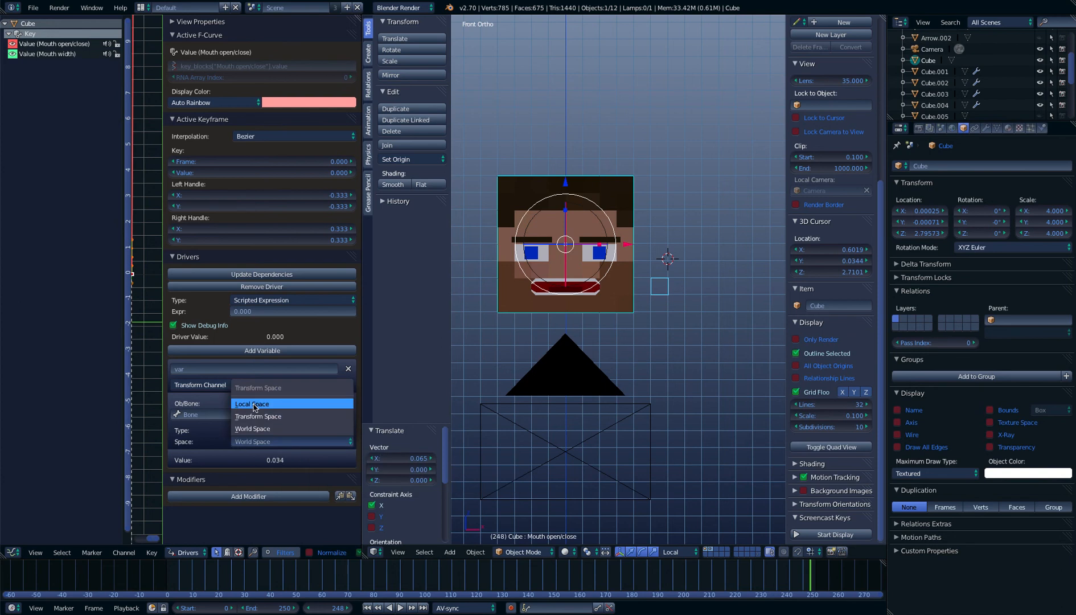
{"action": "left_click", "coordinate": [242, 403]}
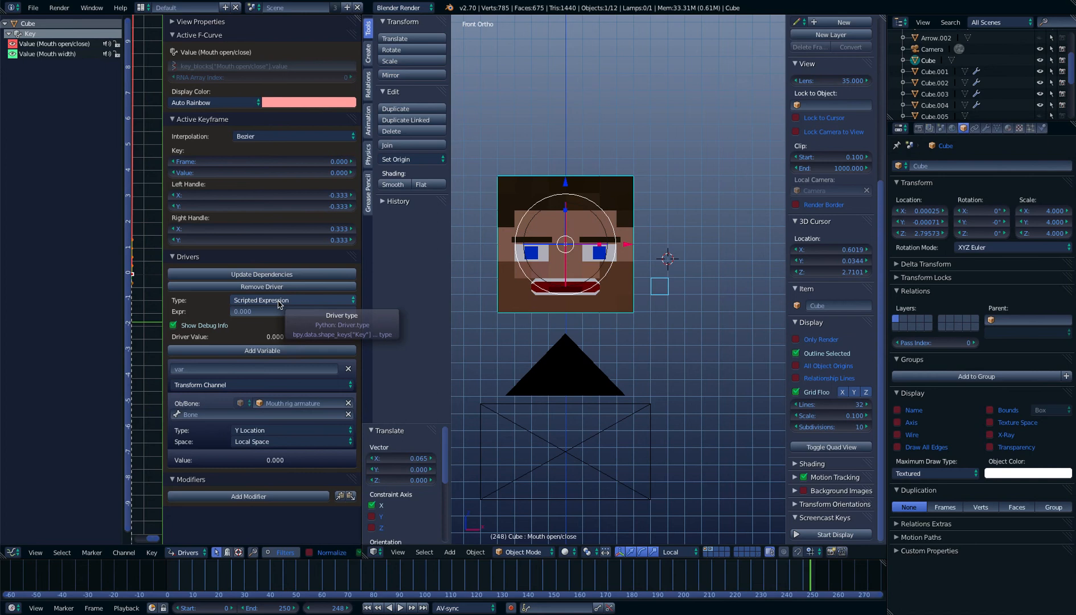
{"action": "left_click", "coordinate": [301, 300]}
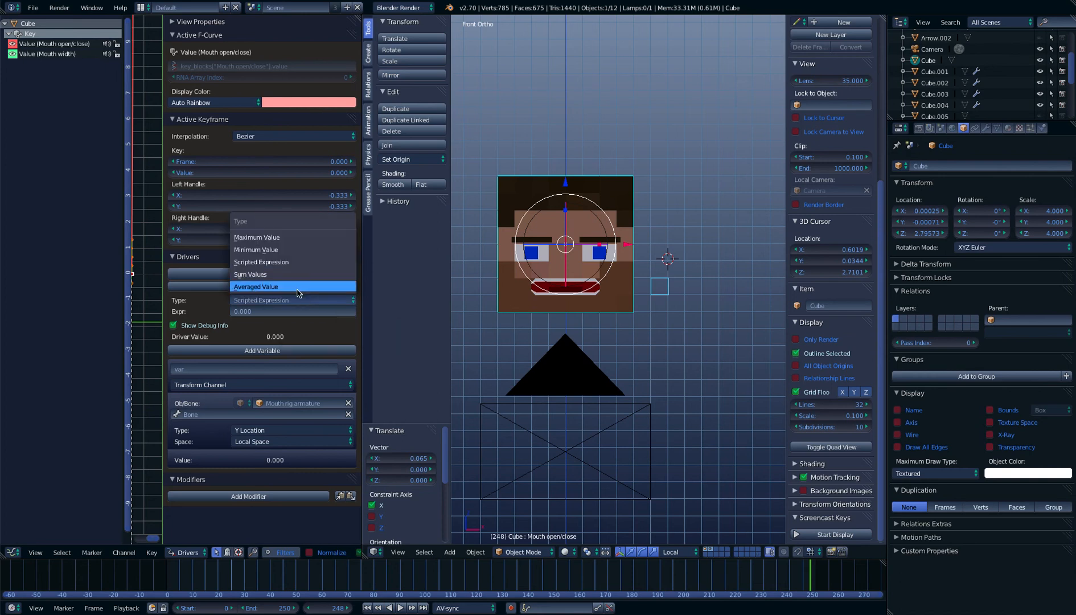
{"action": "left_click", "coordinate": [297, 288]}
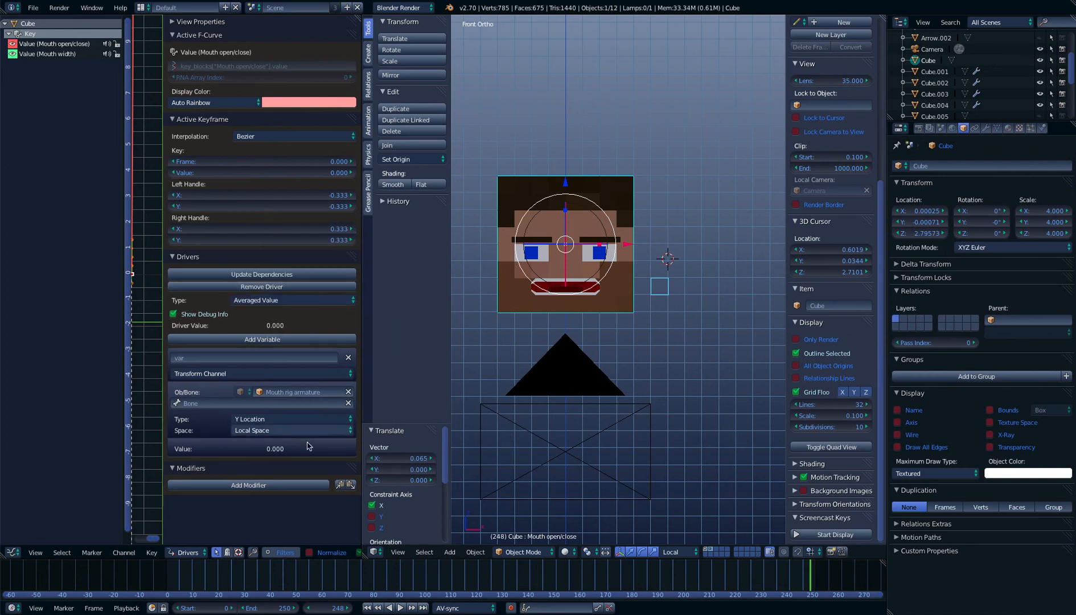
Add a Generator modifier to the Mouth open/close driver and set its constant coefficient to 1
{"action": "left_click", "coordinate": [251, 485]}
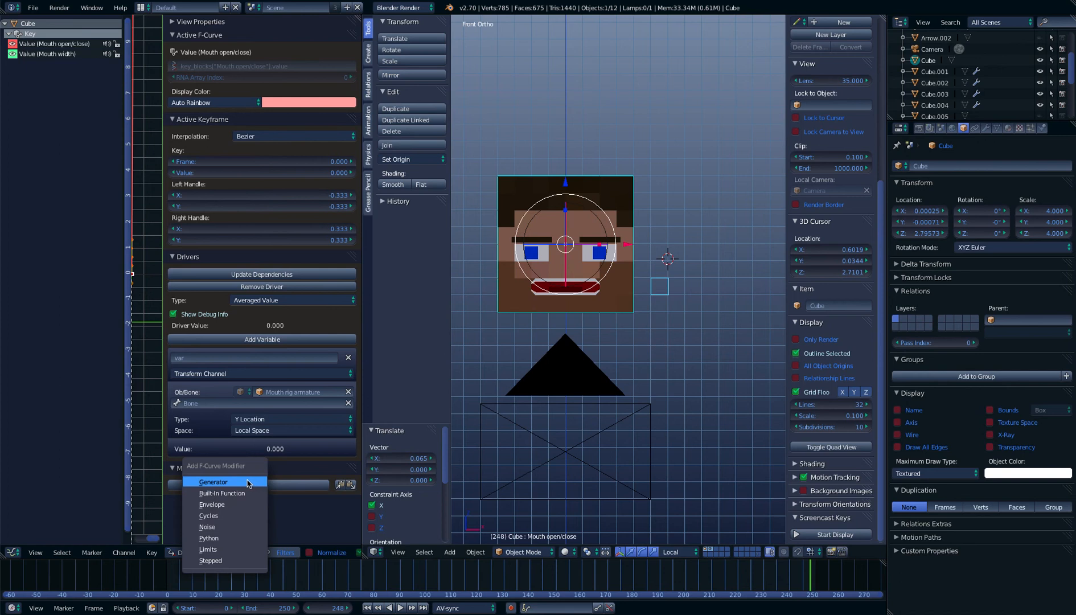
{"action": "left_click", "coordinate": [249, 482]}
{"action": "scroll", "coordinate": [253, 481], "scroll_direction": "down", "scroll_amount": 4}
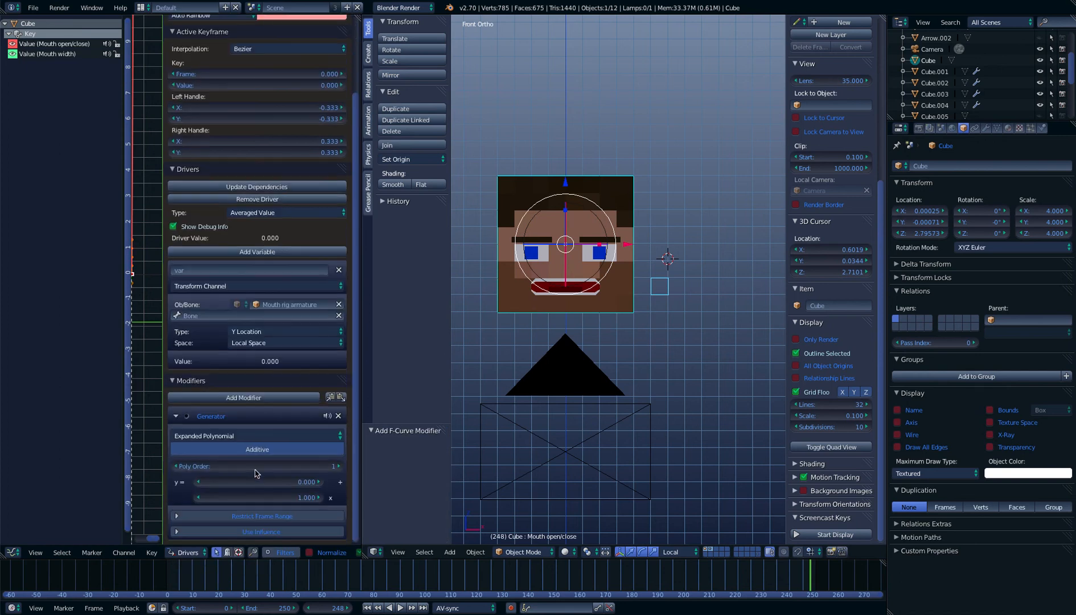
{"action": "left_click", "coordinate": [266, 483]}
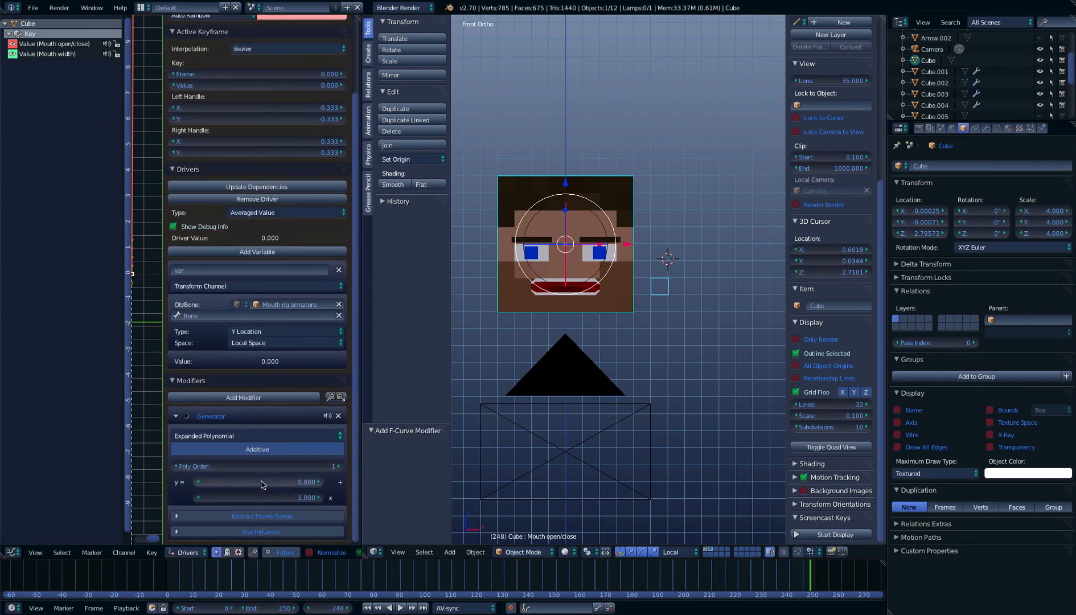
{"action": "type", "text": "1"}
{"action": "key", "text": "Return"}
Put Mouth rig armature in Pose Mode, trial-move its bone to test the mouth opening, cancel the move and reselect the head
{"action": "right_click", "coordinate": [664, 288]}
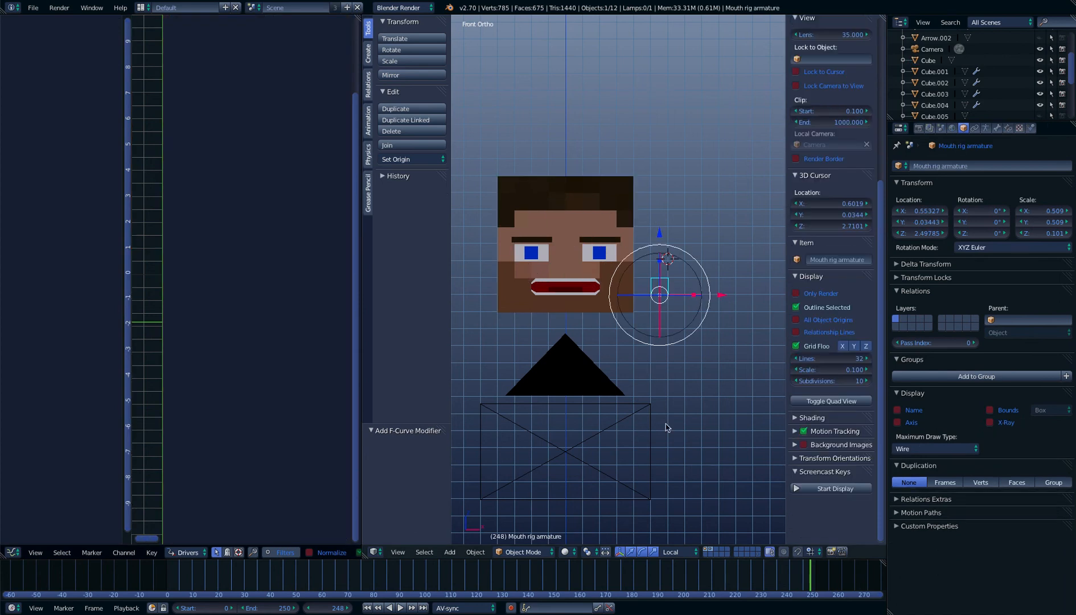
{"action": "left_click", "coordinate": [521, 552]}
{"action": "left_click", "coordinate": [523, 514]}
{"action": "key", "text": "g"}
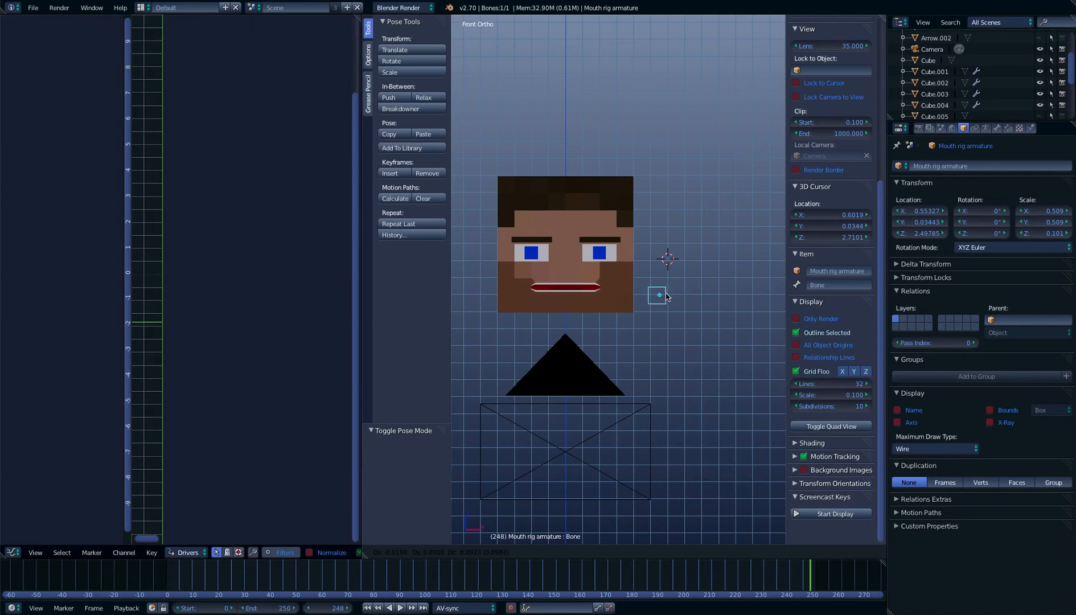
{"action": "right_click", "coordinate": [651, 284]}
{"action": "right_click", "coordinate": [601, 276]}
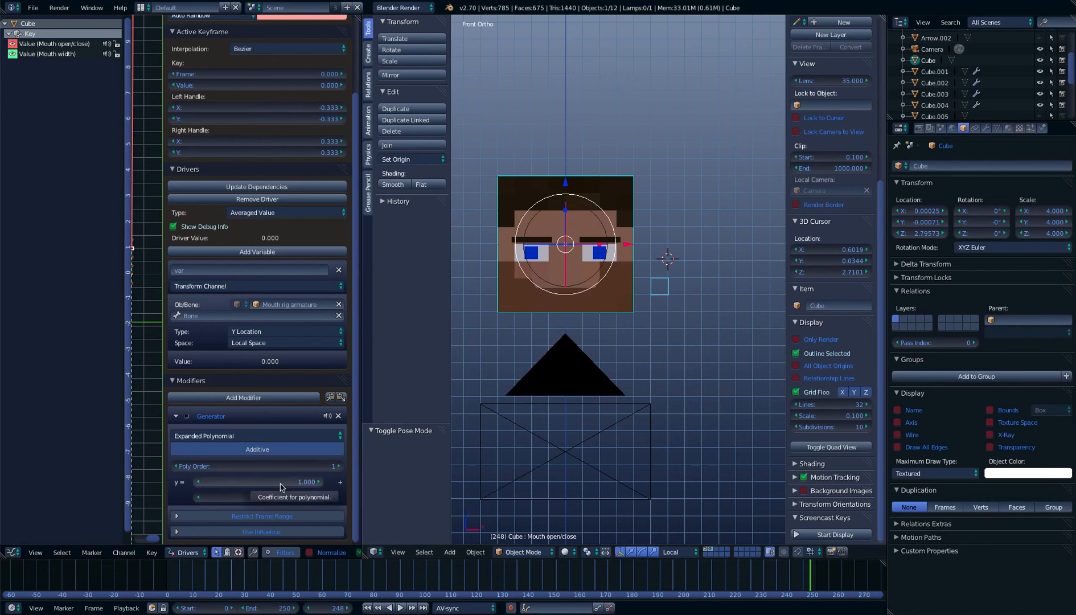
Repeat the trial moves of the mouth control bone in Pose Mode, ending with the head selected again
{"action": "right_click", "coordinate": [660, 285]}
{"action": "key", "text": "ctrl+Tab"}
{"action": "key", "text": "g"}
{"action": "right_click", "coordinate": [664, 223]}
{"action": "key", "text": "g"}
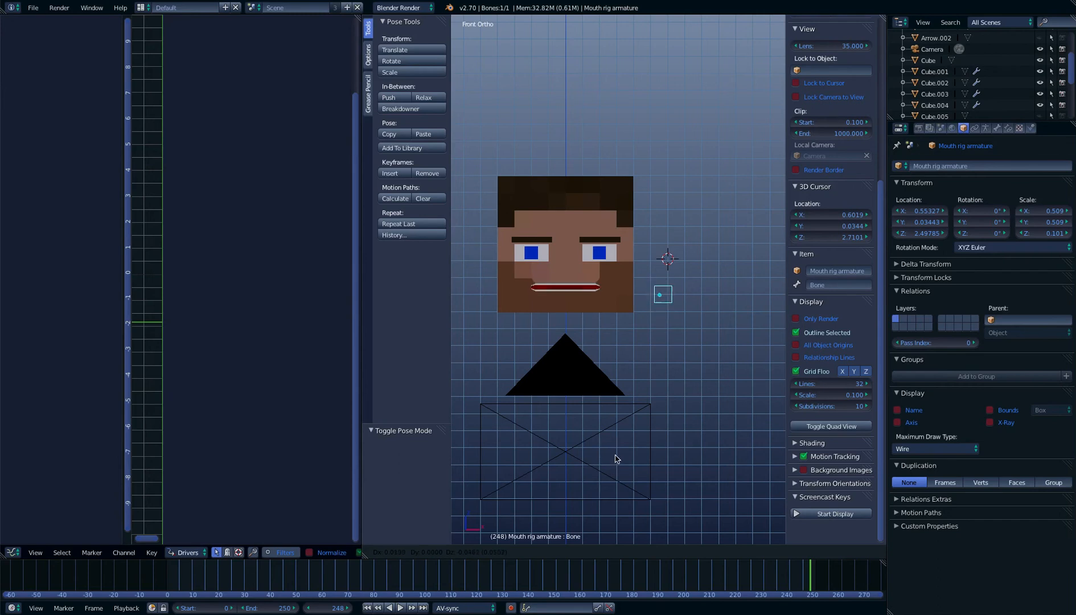
{"action": "left_click", "coordinate": [612, 442]}
{"action": "right_click", "coordinate": [535, 284]}
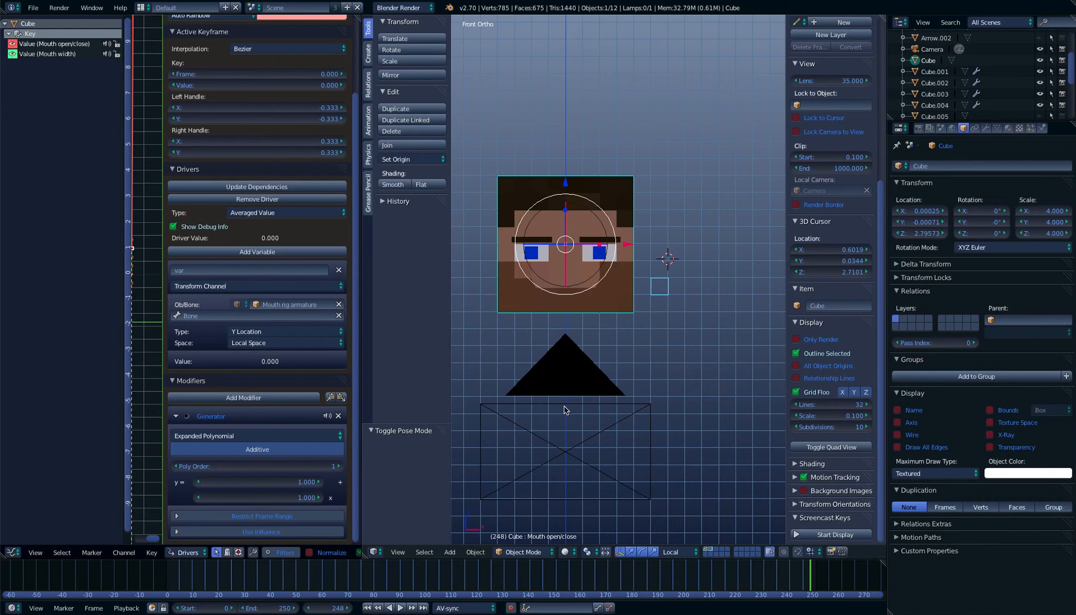
Review the Mouth open/close variable's transform type and the Generator's x coefficient without changing them
{"action": "left_click", "coordinate": [294, 335]}
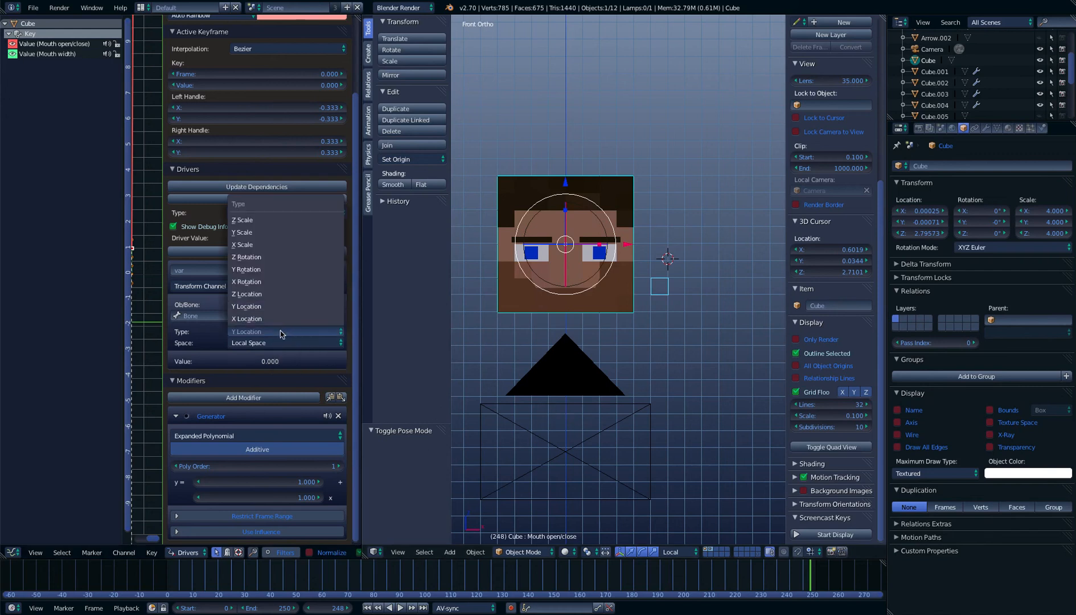
{"action": "left_click", "coordinate": [280, 334]}
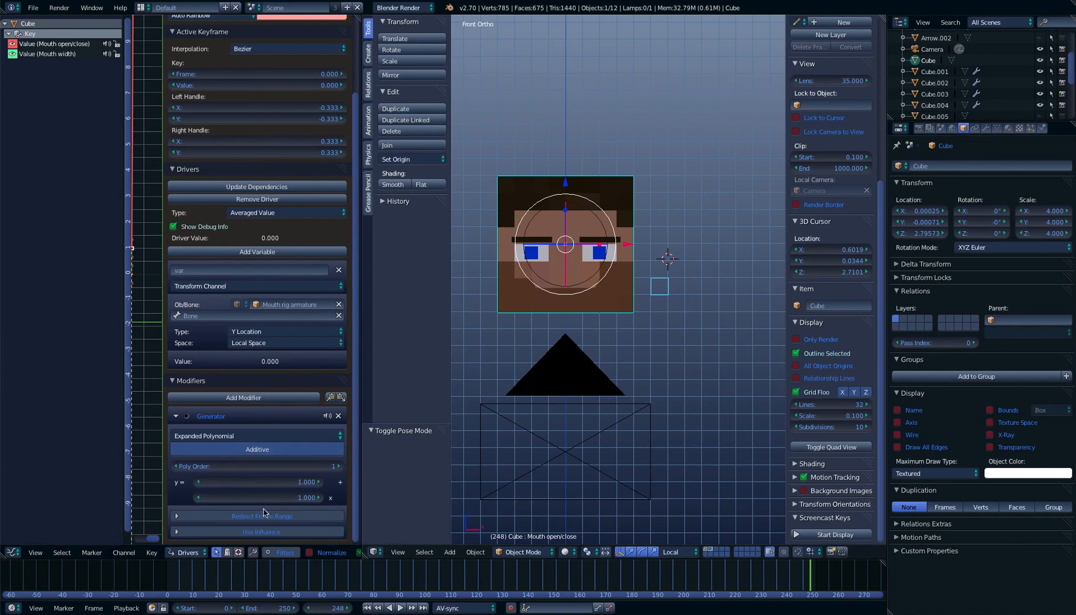
{"action": "left_click", "coordinate": [250, 498]}
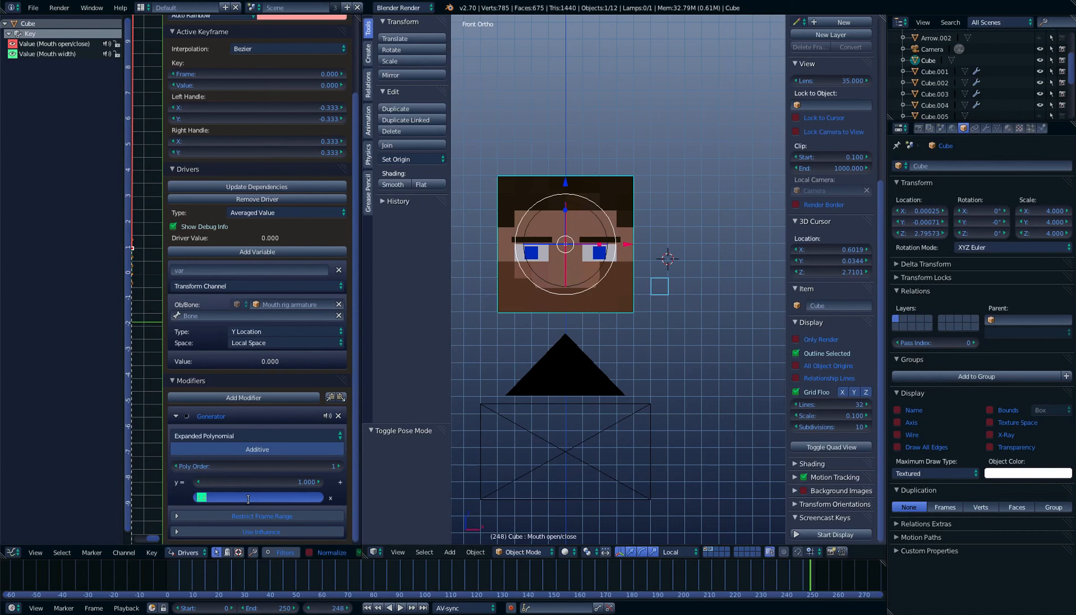
{"action": "key", "text": "Return"}
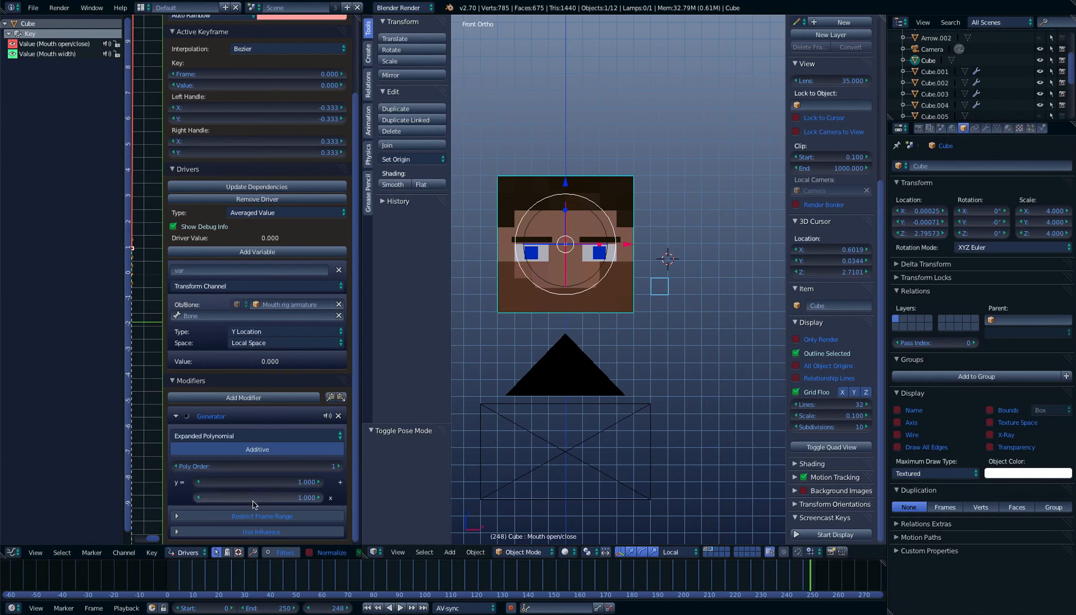
Test the mouth opening once more by moving the control bone, cancel the move and return to the head
{"action": "right_click", "coordinate": [654, 289]}
{"action": "key", "text": "g"}
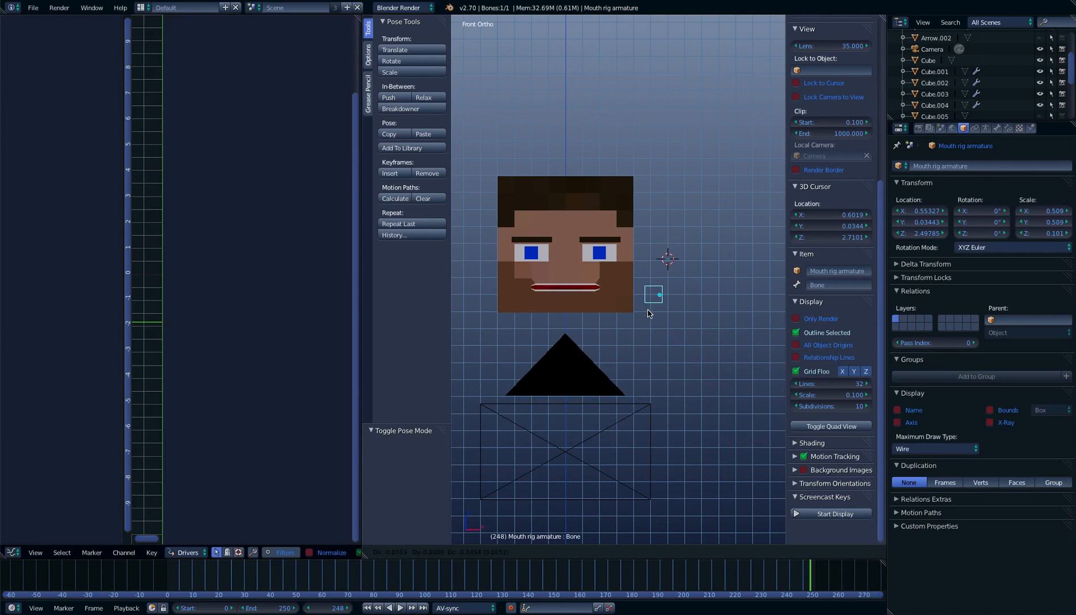
{"action": "right_click", "coordinate": [653, 312]}
{"action": "key", "text": "ctrl+Tab"}
{"action": "right_click", "coordinate": [587, 302]}
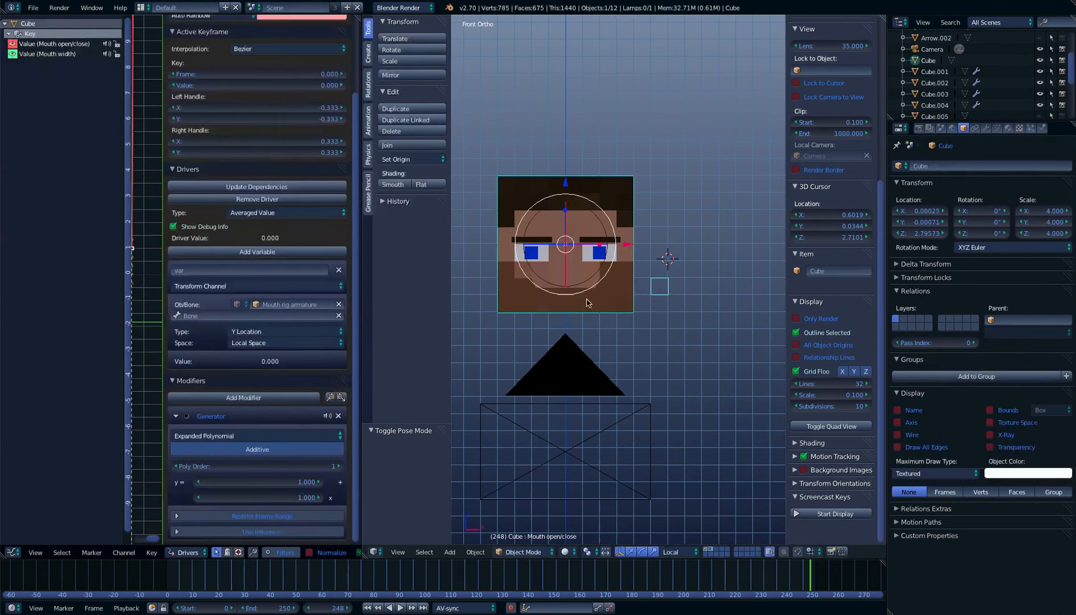
{"action": "right_click_drag", "start_coordinate": [587, 300], "coordinate": [590, 309]}
{"action": "right_click", "coordinate": [590, 309]}
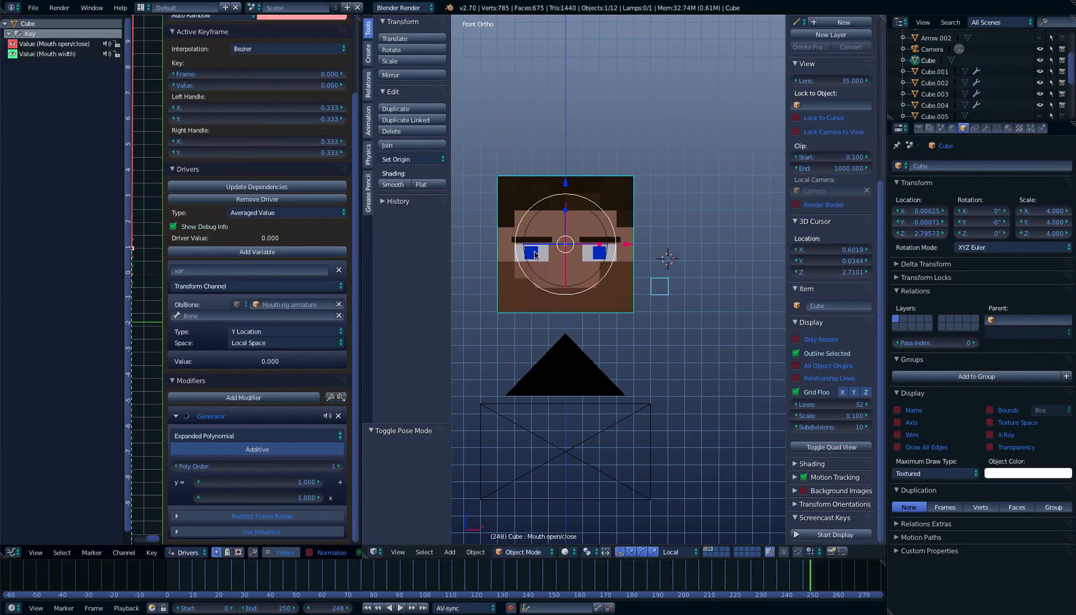
{"action": "right_click", "coordinate": [664, 294]}
{"action": "key", "text": "ctrl+Tab"}
{"action": "right_click", "coordinate": [662, 302]}
{"action": "right_click", "coordinate": [584, 308]}
{"action": "right_click_drag", "start_coordinate": [574, 306], "coordinate": [569, 286]}
{"action": "right_click", "coordinate": [570, 271]}
Open the Mouth width driver and target its variable at the Bone of Mouth rig armature
{"action": "left_click", "coordinate": [75, 54]}
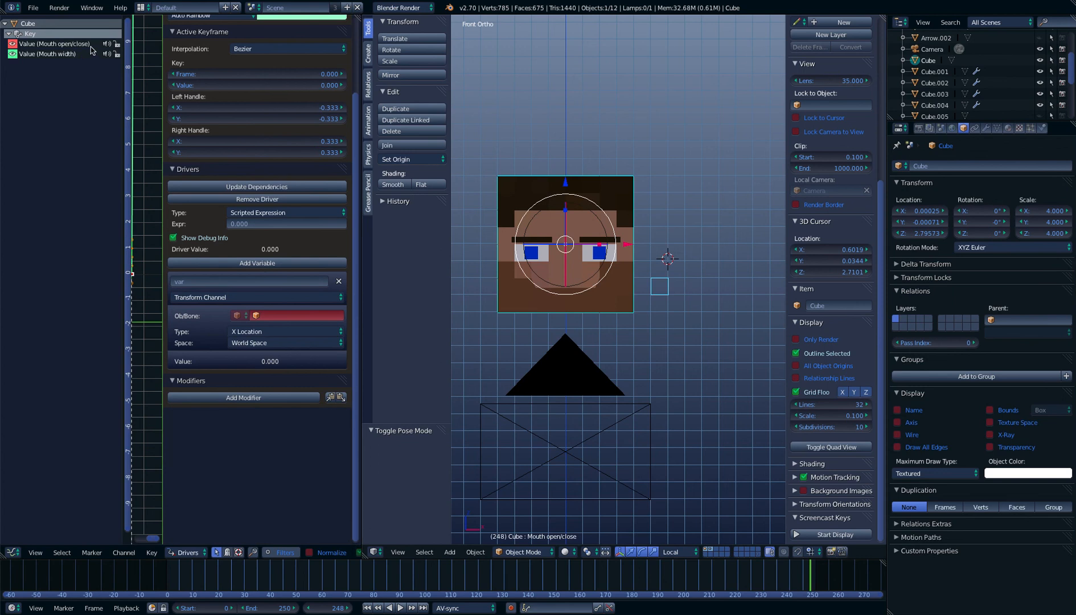
{"action": "left_click", "coordinate": [332, 313]}
{"action": "scroll", "coordinate": [349, 385], "scroll_direction": "up", "scroll_amount": 1}
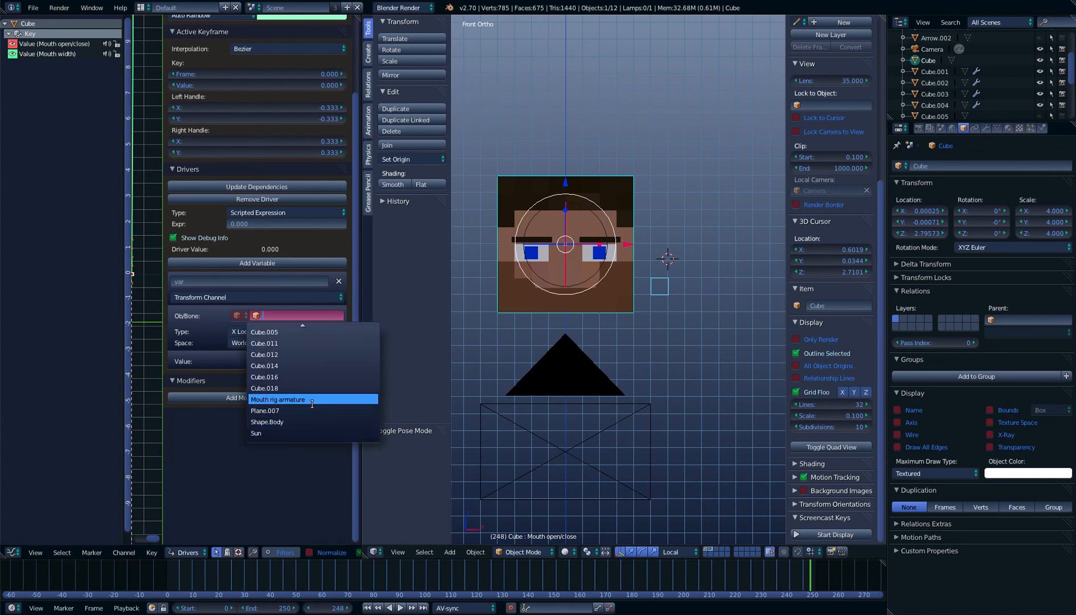
{"action": "left_click", "coordinate": [316, 402]}
{"action": "left_click", "coordinate": [240, 325]}
{"action": "left_click", "coordinate": [287, 342]}
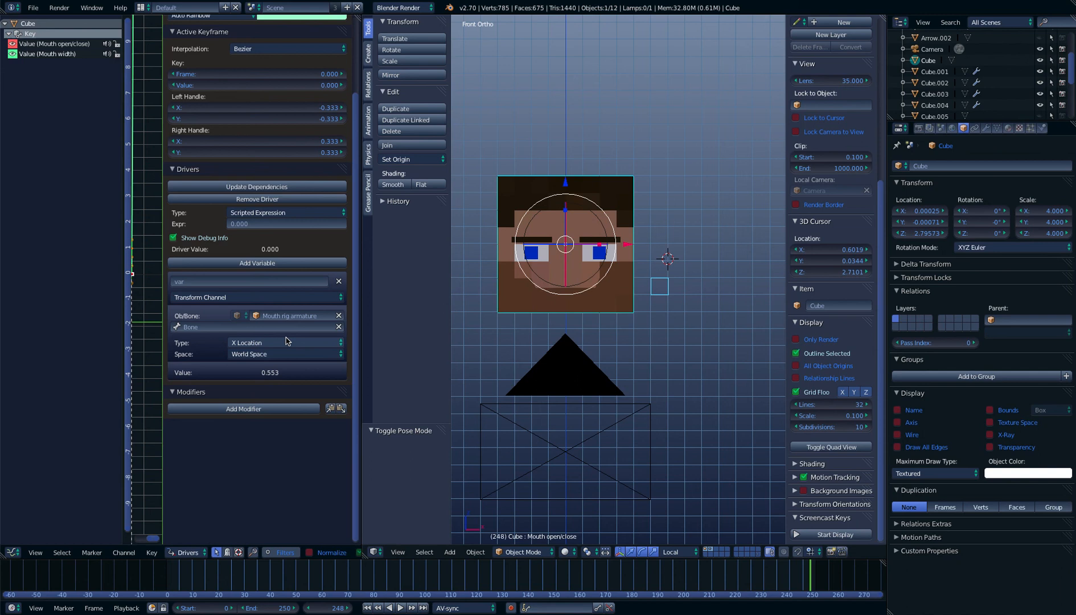
Keep the Mouth width variable on X Location, set it to Local Space and set the driver type to Averaged Value
{"action": "left_click", "coordinate": [288, 342]}
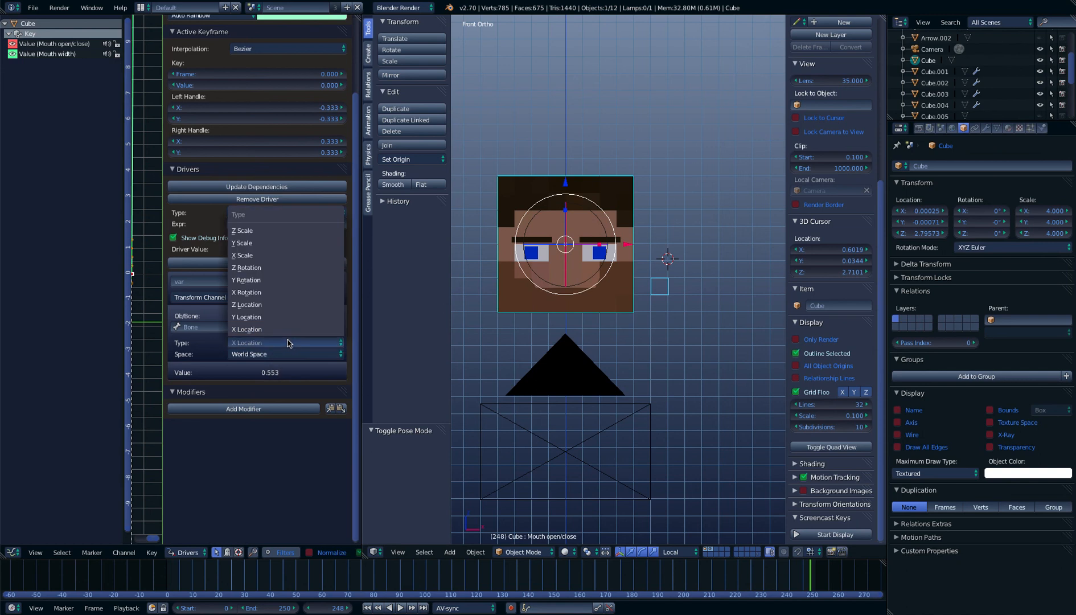
{"action": "left_click", "coordinate": [288, 343]}
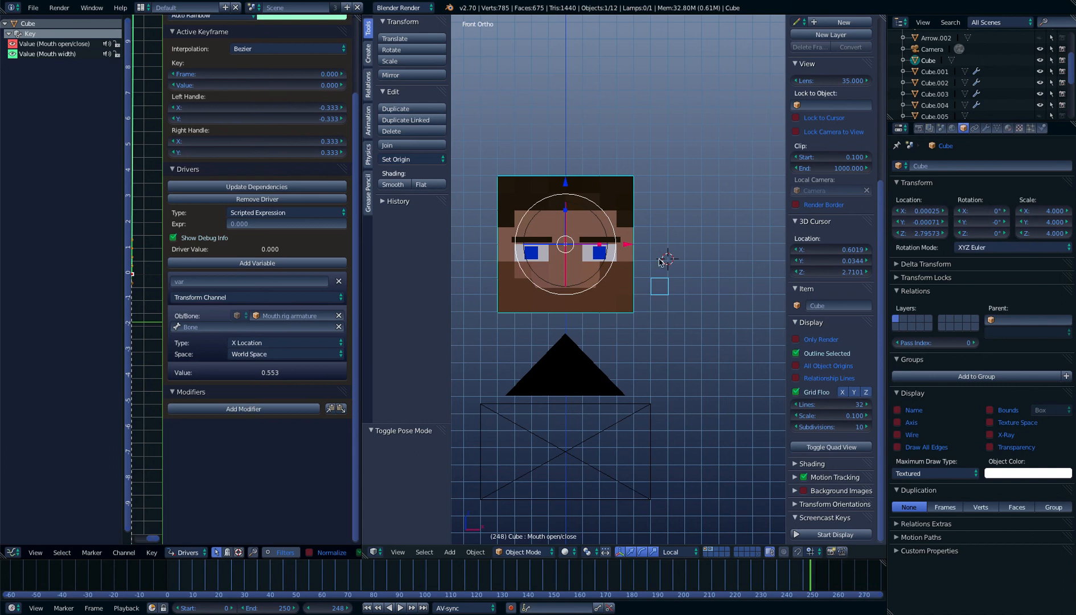
{"action": "left_click", "coordinate": [321, 353]}
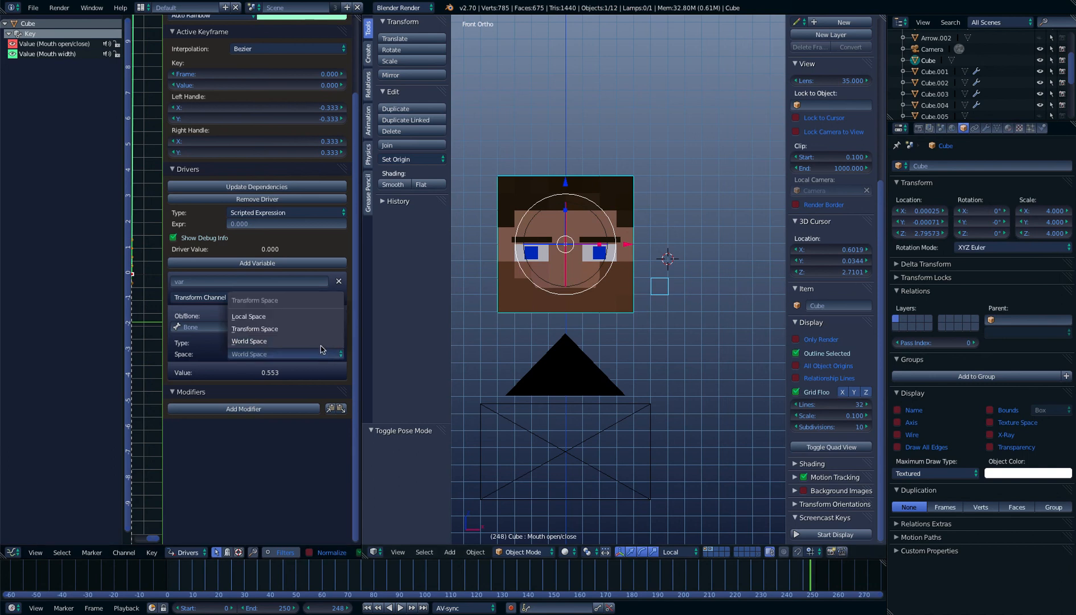
{"action": "left_click", "coordinate": [290, 316]}
{"action": "left_click", "coordinate": [294, 211]}
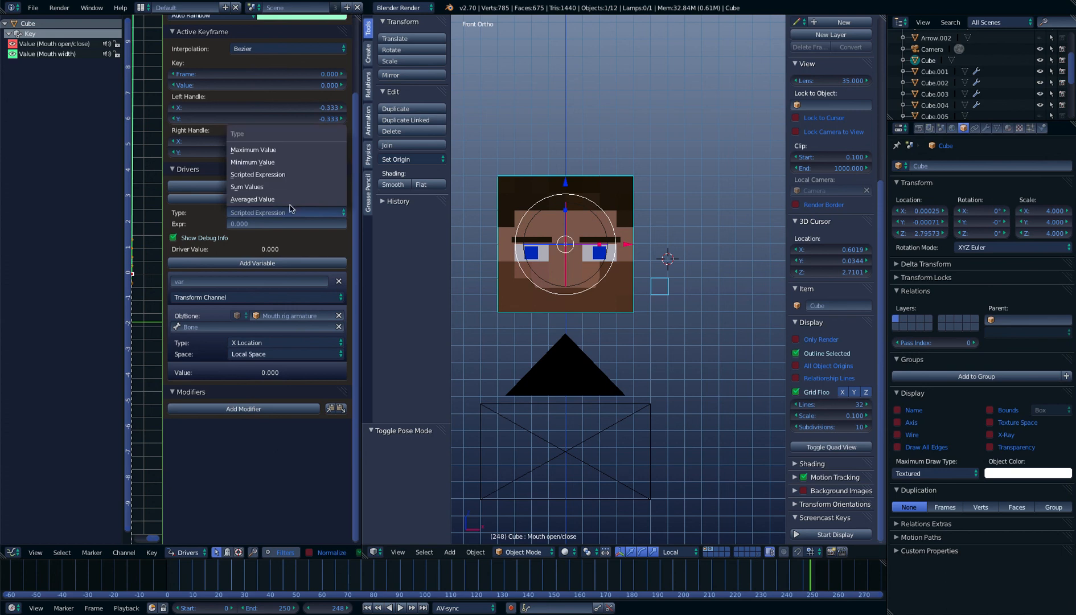
{"action": "left_click", "coordinate": [274, 201]}
Add a Generator modifier to the Mouth width driver and set its constant coefficient to 1
{"action": "left_click", "coordinate": [271, 398]}
{"action": "left_click", "coordinate": [256, 397]}
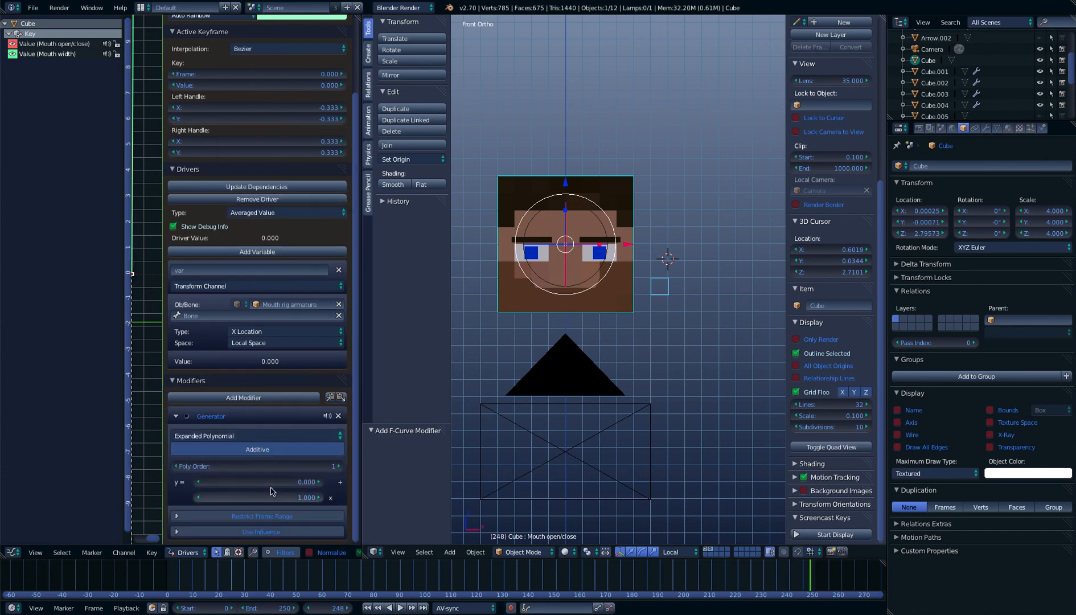
{"action": "key", "text": "Return"}
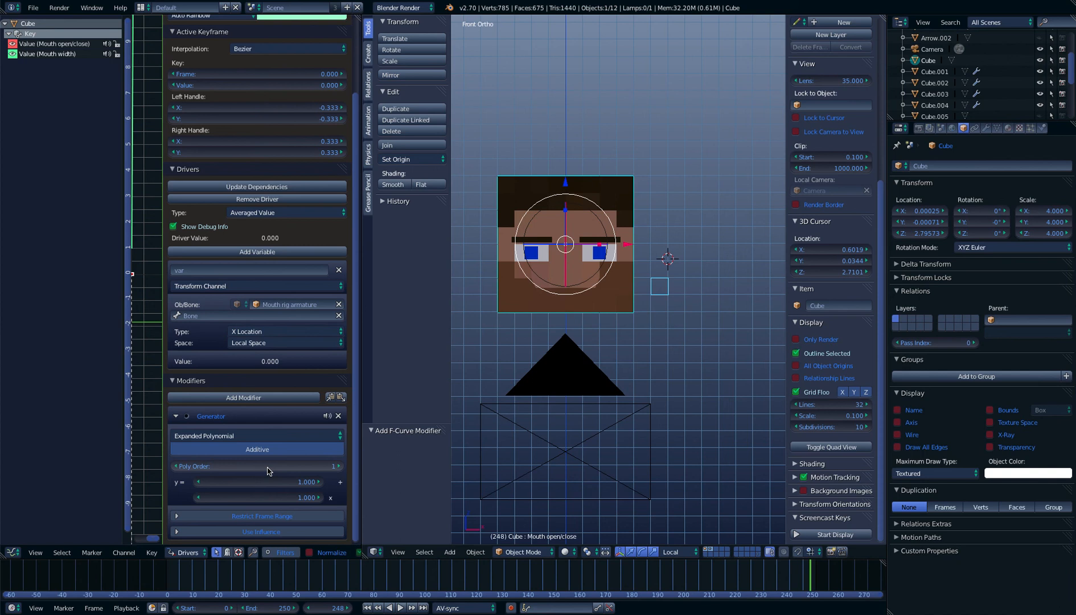
Test the mouth width driver by moving the mouth control bone about -0.54 in X and -0.18 in Z, below the chin
{"action": "right_click", "coordinate": [660, 292]}
{"action": "key", "text": "g"}
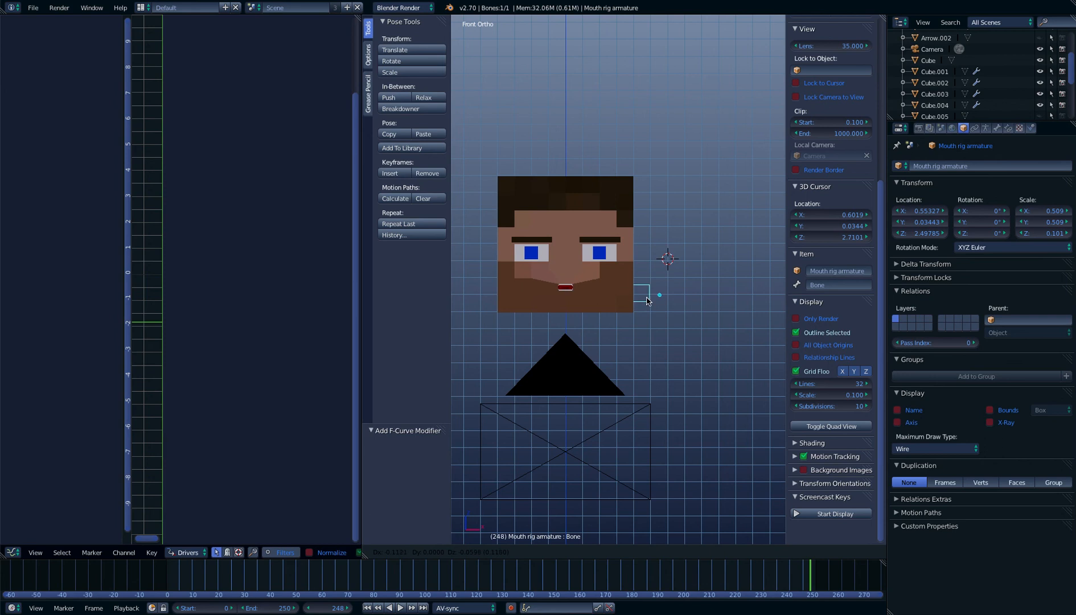
{"action": "left_click", "coordinate": [574, 327]}
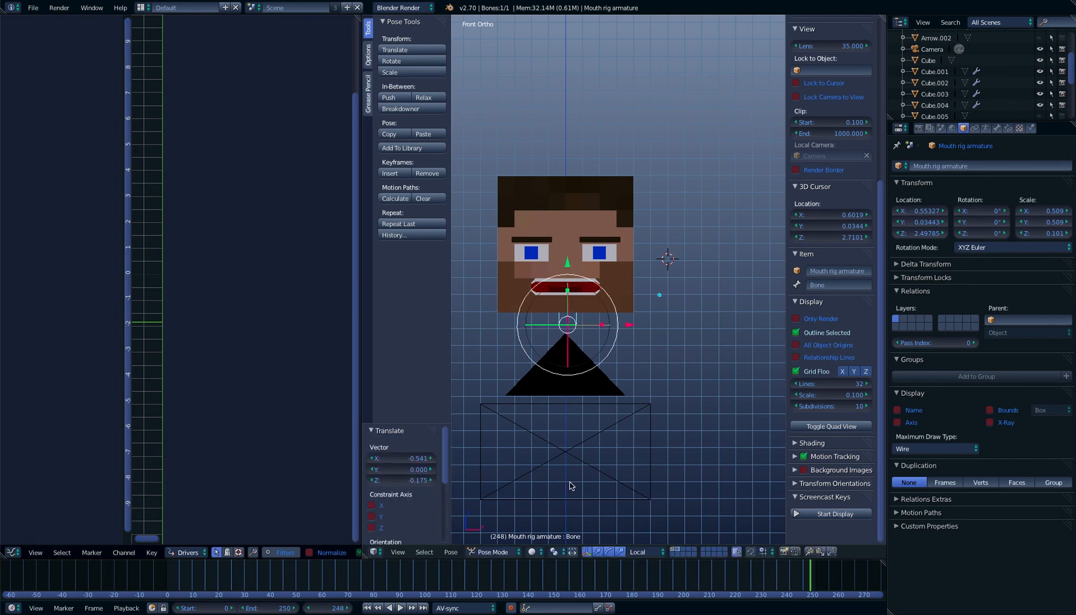
In Object Mode, move the Mouth rig armature farther away from the head along X to about 1.03
{"action": "left_click", "coordinate": [493, 556]}
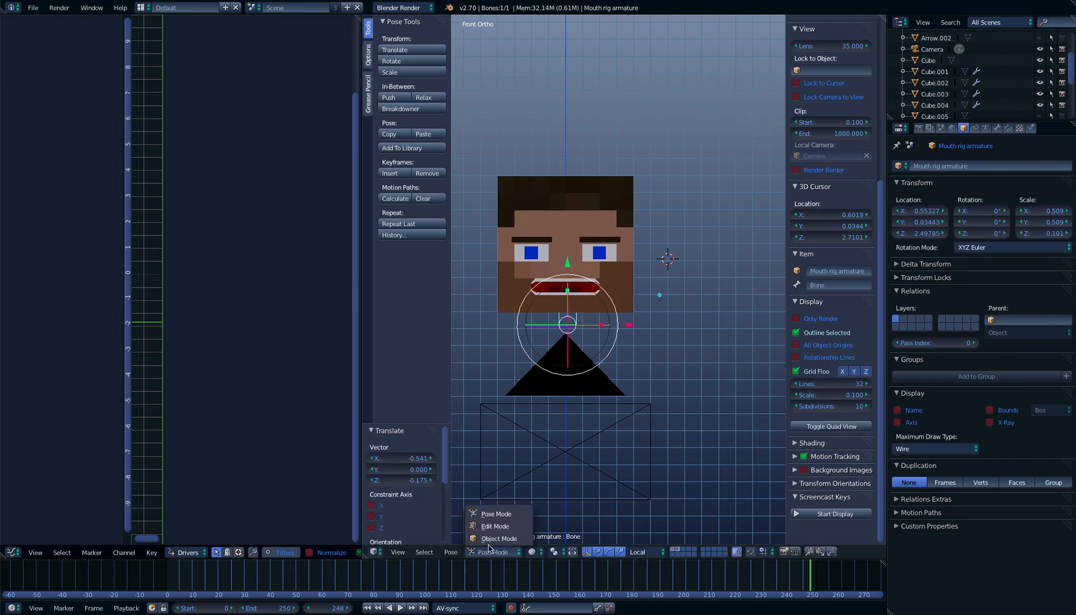
{"action": "left_click", "coordinate": [497, 538]}
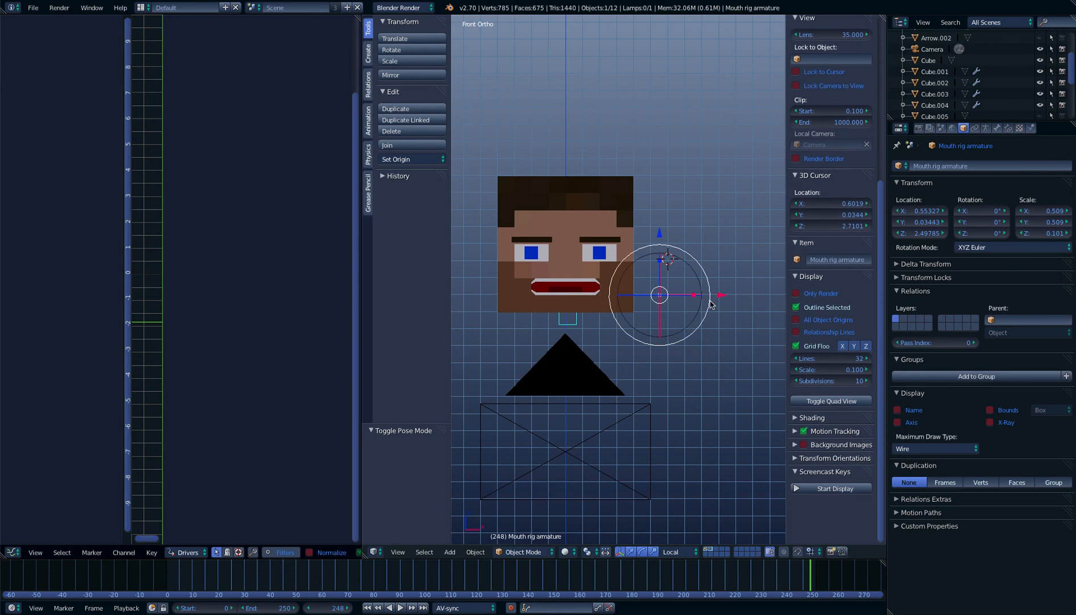
{"action": "left_click_drag", "start_coordinate": [720, 297], "coordinate": [465, 291]}
In Pose Mode, test the mouth again by moving the control bone about 0.12 in X and 0.28 in Z
{"action": "left_click", "coordinate": [493, 552]}
{"action": "left_click", "coordinate": [501, 512]}
{"action": "key", "text": "g"}
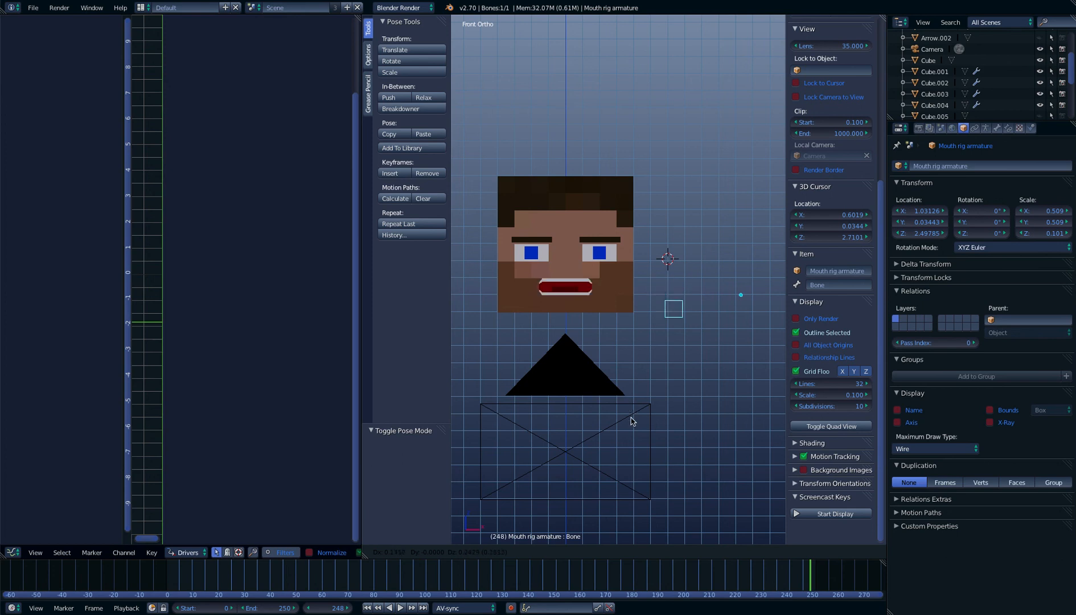
{"action": "left_click", "coordinate": [620, 319]}
Add a new shape key named Nose to the head mesh
{"action": "middle_click_drag", "start_coordinate": [621, 319], "coordinate": [562, 299]}
{"action": "right_click", "coordinate": [562, 299]}
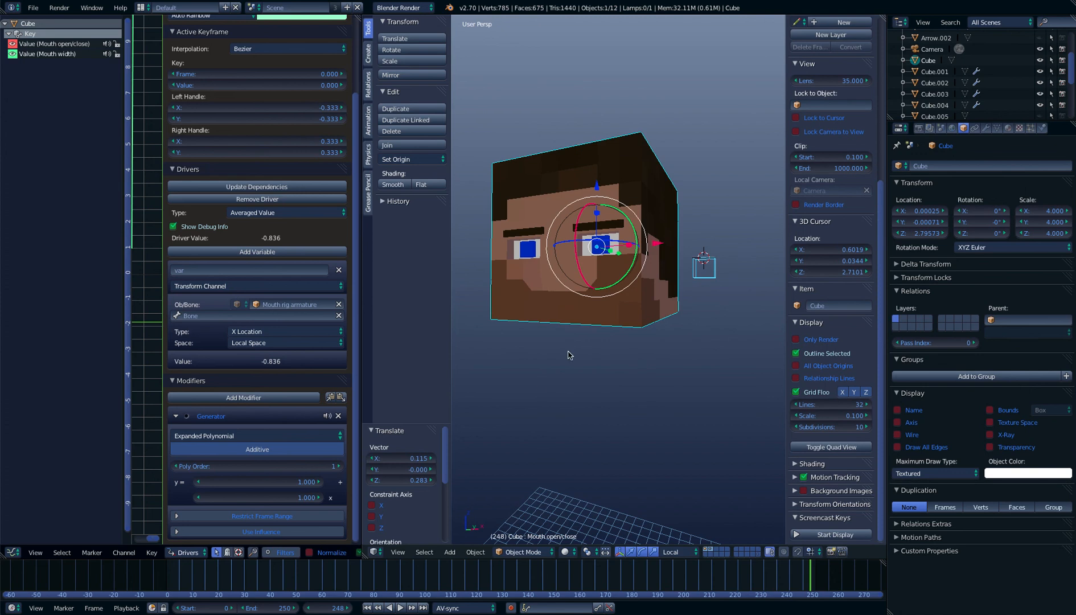
{"action": "left_click", "coordinate": [997, 129]}
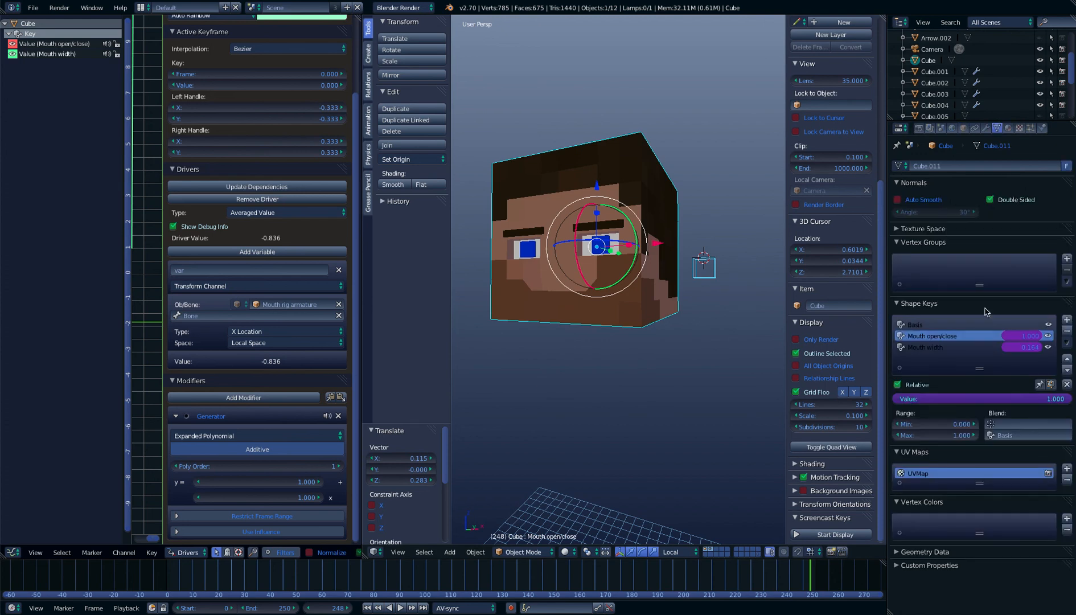
{"action": "left_click", "coordinate": [1067, 319]}
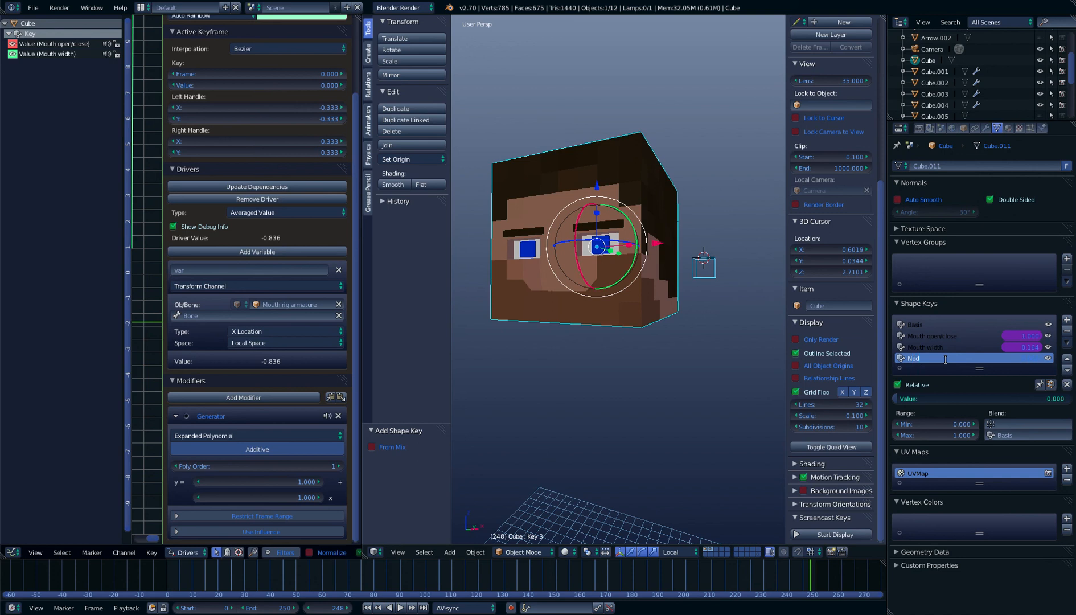
Enter Edit Mode on the head and select the four nose faces between the eyes and above the mouth
{"action": "key", "text": "Tab"}
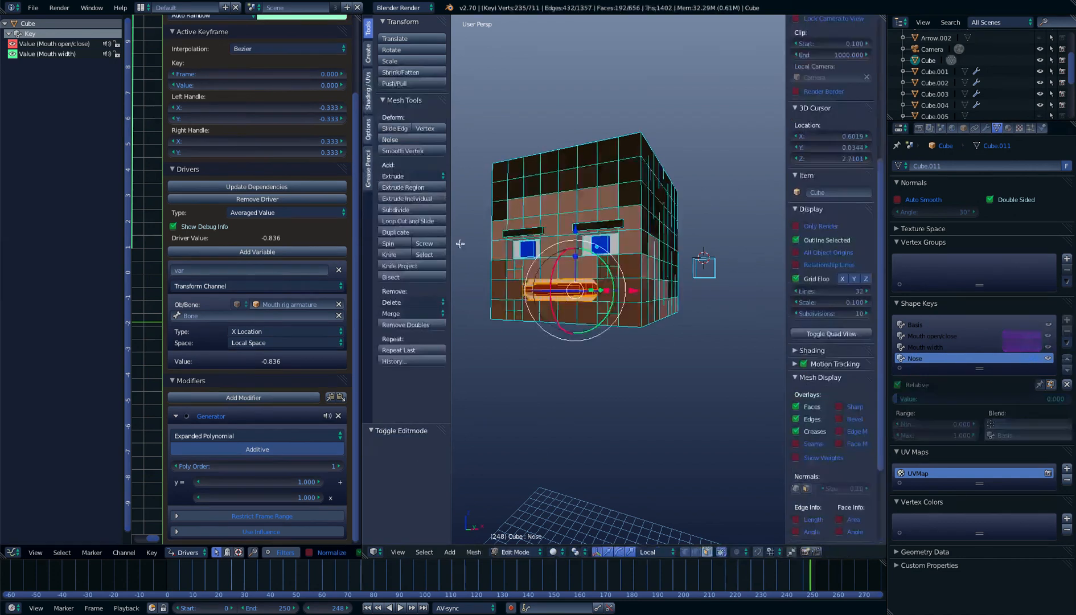
{"action": "scroll", "coordinate": [522, 262], "scroll_direction": "up", "scroll_amount": 4}
{"action": "right_click", "coordinate": [492, 260], "text": "shift"}
{"action": "right_click", "coordinate": [493, 223], "text": "shift"}
{"action": "right_click", "coordinate": [519, 219], "text": "shift"}
Try to pull the selected nose faces forward along the Y axis
{"action": "middle_click_drag", "start_coordinate": [520, 221], "coordinate": [694, 238]}
{"action": "left_click_drag", "start_coordinate": [658, 243], "coordinate": [650, 250]}
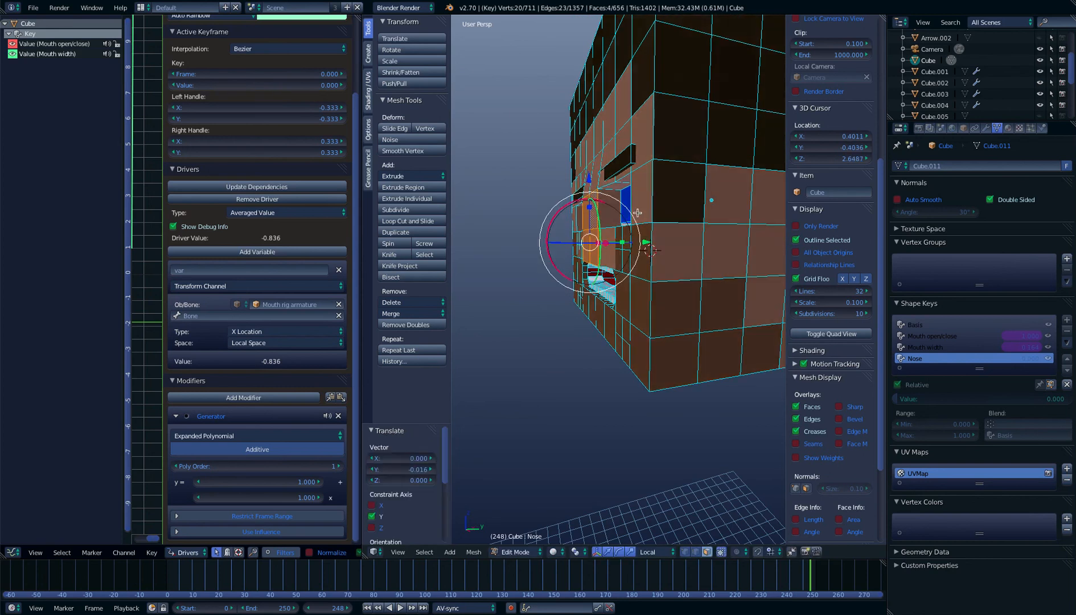
{"action": "key", "text": "KP_3"}
{"action": "key", "text": "z"}
{"action": "left_click_drag", "start_coordinate": [696, 250], "coordinate": [690, 253]}
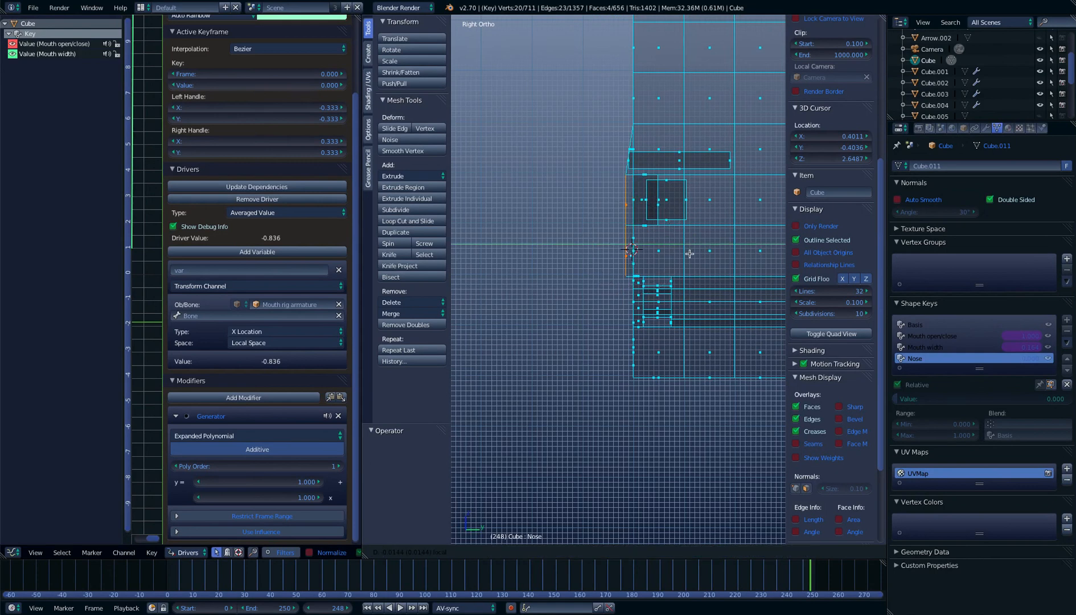
{"action": "key", "text": "ctrl+z"}
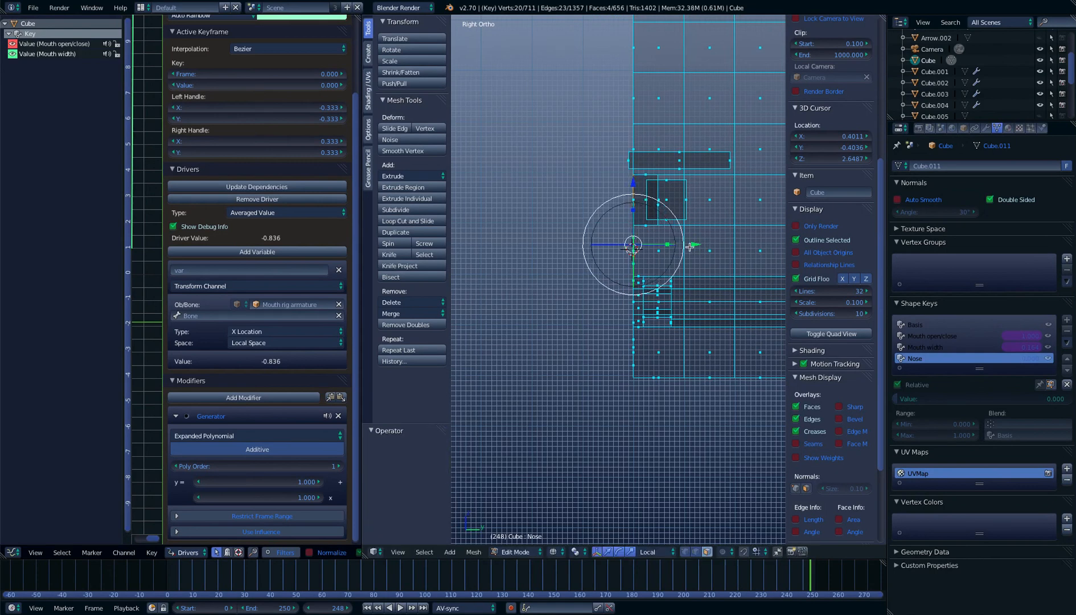
Extrude the nose faces forward from the face by about 0.033
{"action": "key", "text": "e"}
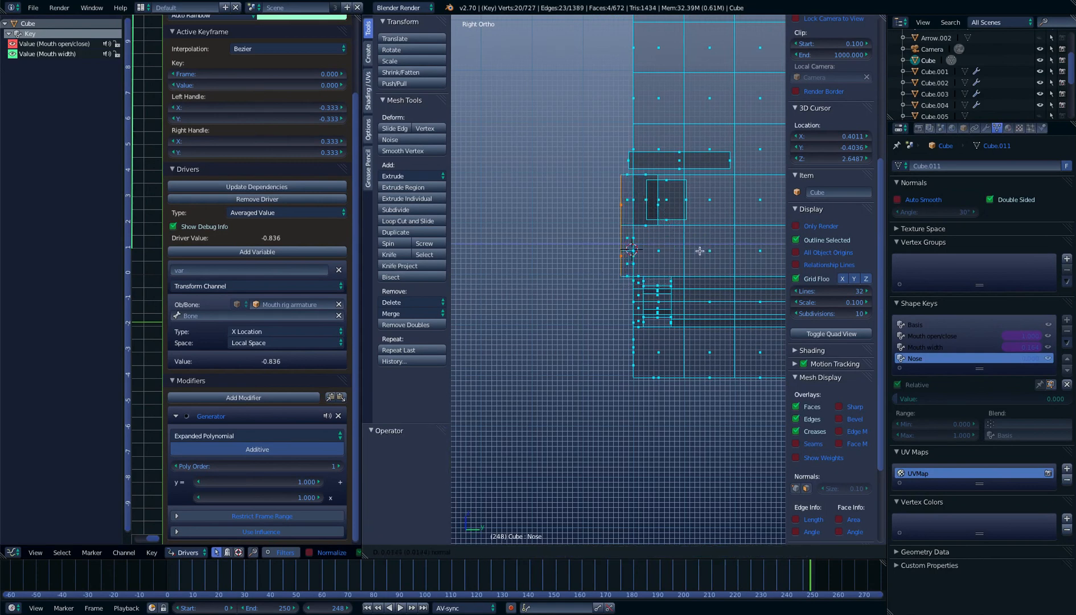
{"action": "left_click", "coordinate": [697, 254]}
Rotate the nose's two upper faces about 18° in the side view and move them back along Y to slope the bridge
{"action": "middle_click_drag", "start_coordinate": [696, 255], "coordinate": [569, 193]}
{"action": "right_click_drag", "start_coordinate": [568, 193], "coordinate": [551, 197]}
{"action": "right_click", "coordinate": [548, 197]}
{"action": "right_click", "coordinate": [546, 198], "text": "shift"}
{"action": "key", "text": "KP_1"}
{"action": "key", "text": "KP_3"}
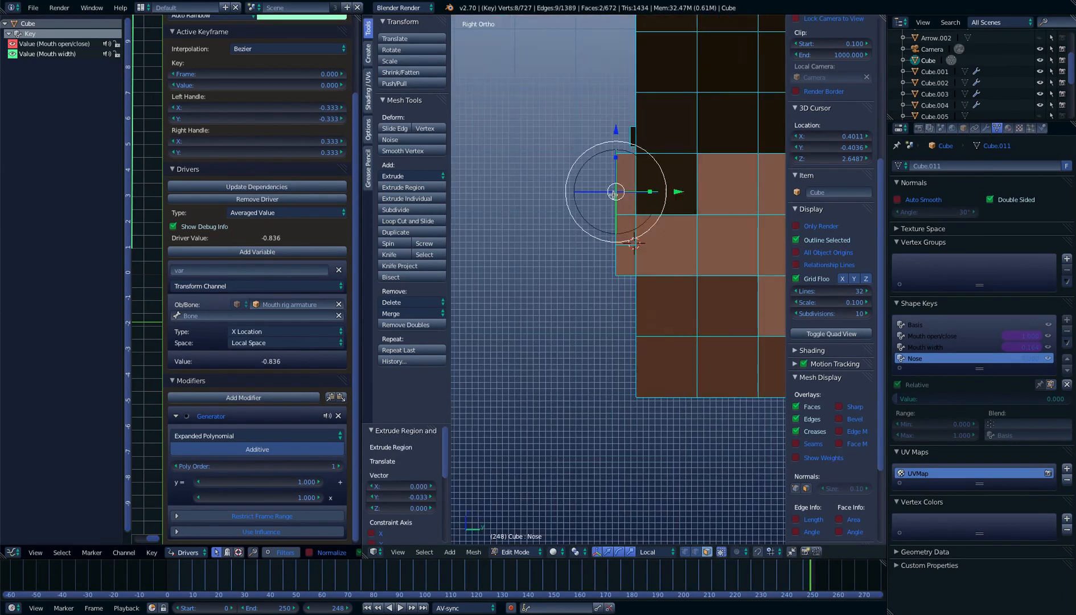
{"action": "key", "text": "r"}
{"action": "left_click", "coordinate": [681, 205]}
{"action": "key", "text": "g"}
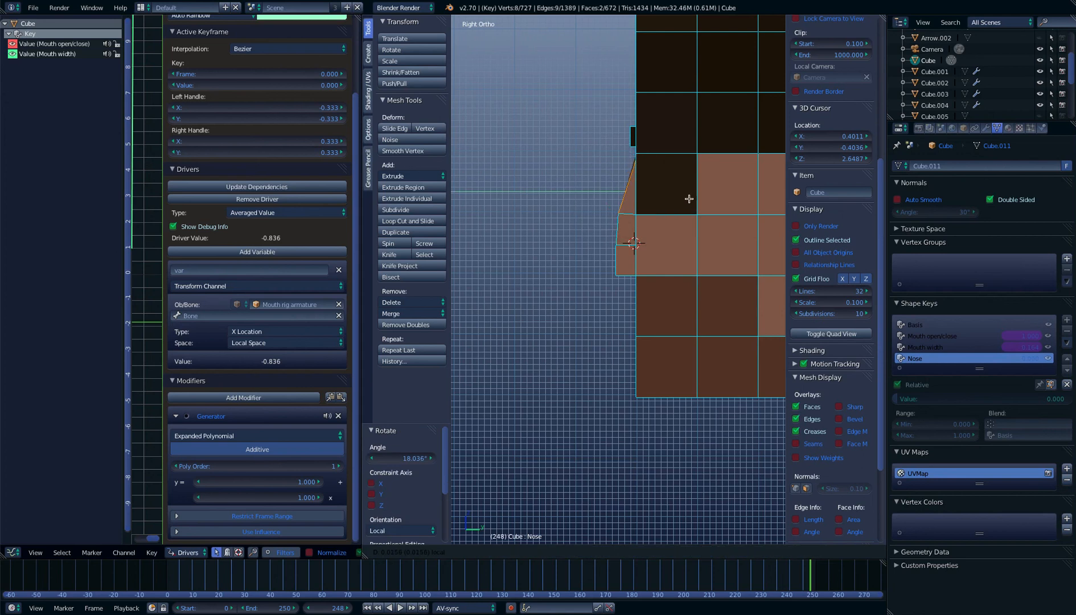
{"action": "left_click", "coordinate": [688, 197]}
Return to Object Mode and preview the Nose shape key by sliding its value, ending at 0
{"action": "middle_click_drag", "start_coordinate": [688, 195], "coordinate": [757, 213]}
{"action": "key", "text": "Tab"}
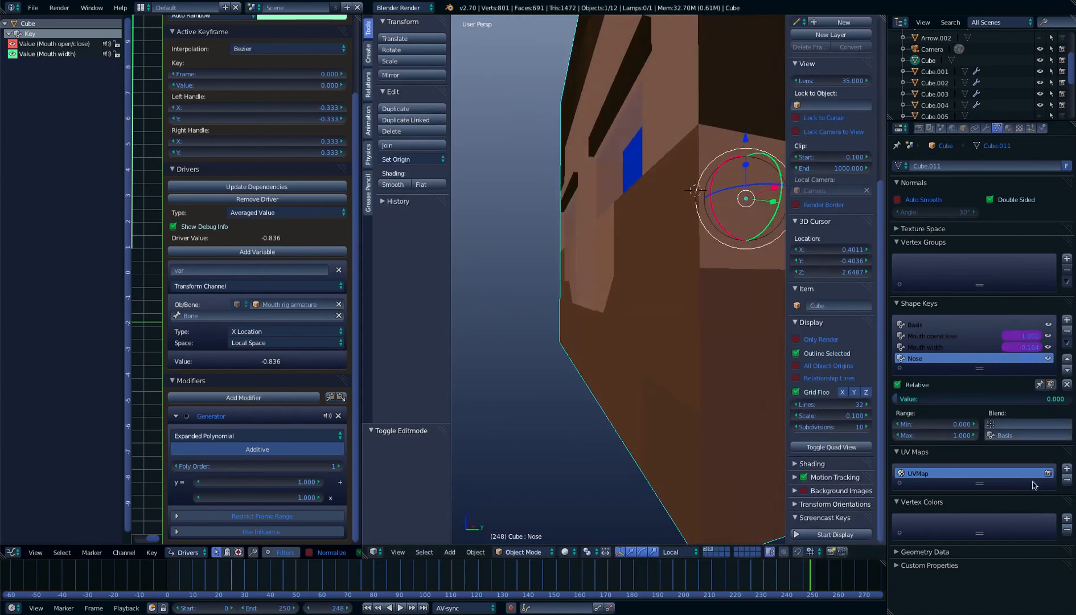
{"action": "left_click_drag", "start_coordinate": [953, 399], "coordinate": [911, 399]}
{"action": "mouse_move", "coordinate": [911, 399]}
{"action": "left_mouse_down"}
{"action": "mouse_move", "coordinate": [1070, 399]}
{"action": "mouse_move", "coordinate": [898, 399]}
{"action": "left_mouse_up"}
Place the 3D cursor beside the head at about X -0.83, Z 2.78 in front view and add a single-bone armature there
{"action": "middle_click_drag", "start_coordinate": [745, 384], "coordinate": [660, 320]}
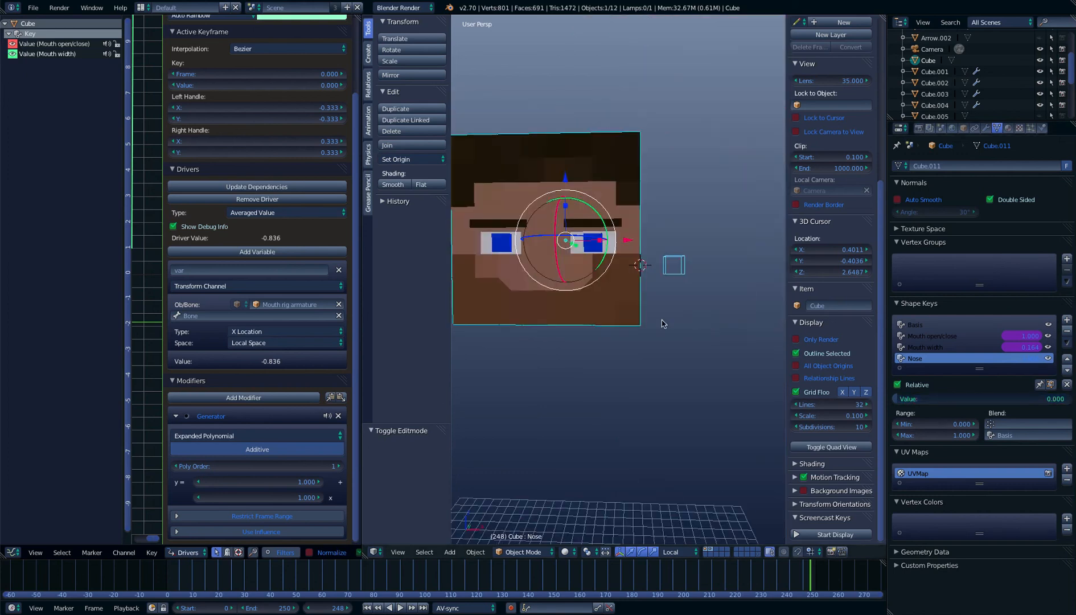
{"action": "key", "text": "KP_1"}
{"action": "scroll", "coordinate": [645, 223], "scroll_direction": "down", "scroll_amount": 3}
{"action": "left_click", "coordinate": [506, 260]}
{"action": "key", "text": "shift+a"}
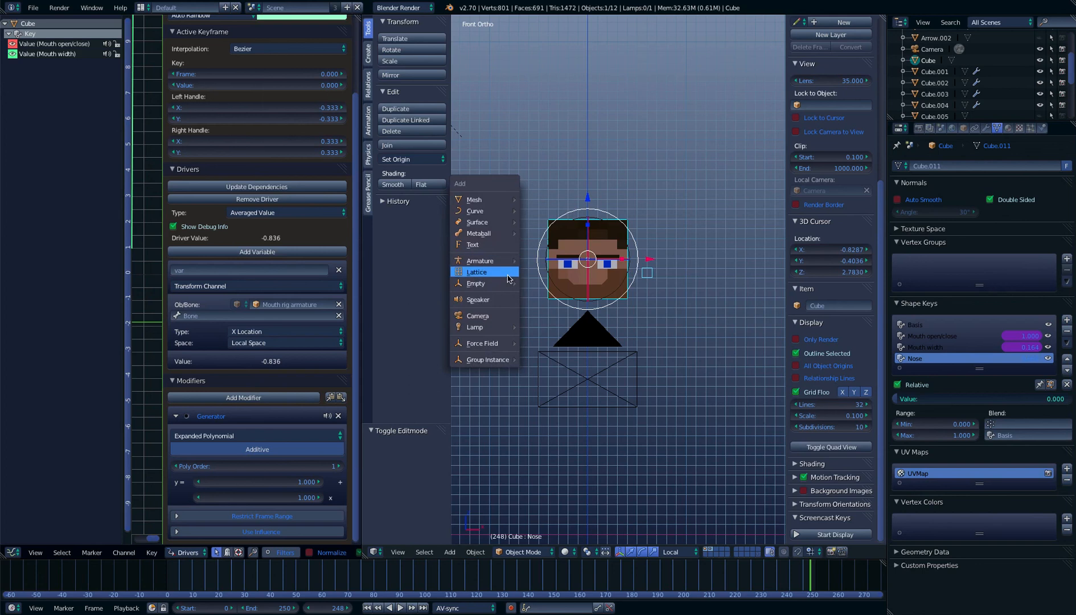
{"action": "mouse_move", "coordinate": [506, 264]}
{"action": "left_click", "coordinate": [547, 265]}
Scale the new armature down to about 0.415 and lower it about 0.325 along Z
{"action": "scroll", "coordinate": [547, 265], "scroll_direction": "up", "scroll_amount": 3}
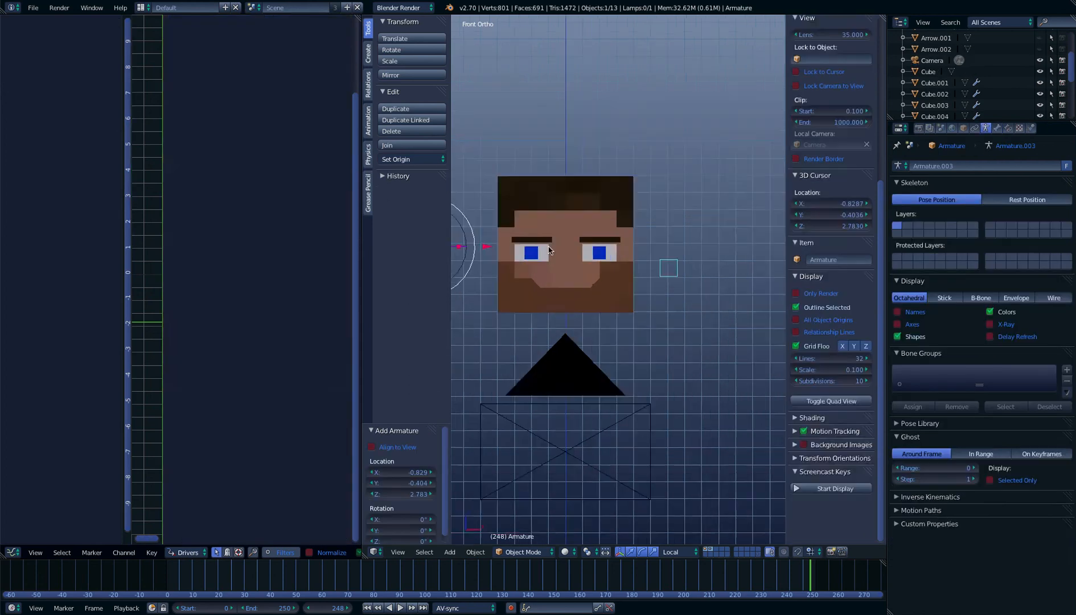
{"action": "scroll", "coordinate": [693, 232], "scroll_direction": "down", "scroll_amount": 3}
{"action": "key", "text": "s"}
{"action": "left_click", "coordinate": [512, 203]}
{"action": "key", "text": "g"}
{"action": "left_click", "coordinate": [504, 235]}
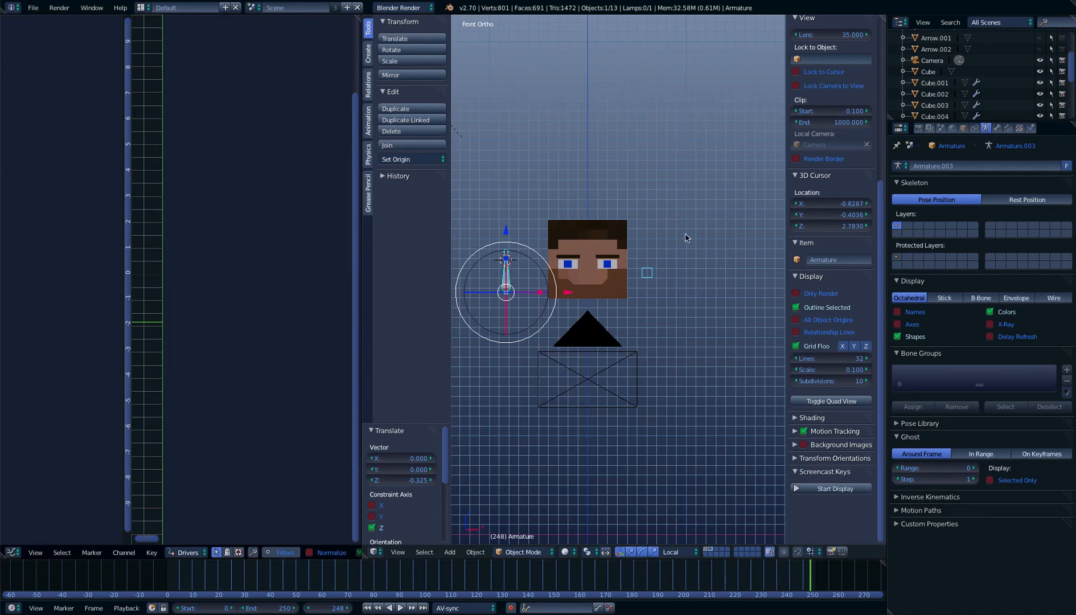
Display the new armature's bones as Envelope and set its maximum draw type to Wire
{"action": "left_click", "coordinate": [1017, 298]}
{"action": "scroll", "coordinate": [567, 314], "scroll_direction": "up", "scroll_amount": 3}
{"action": "scroll", "coordinate": [567, 315], "scroll_direction": "down", "scroll_amount": 3}
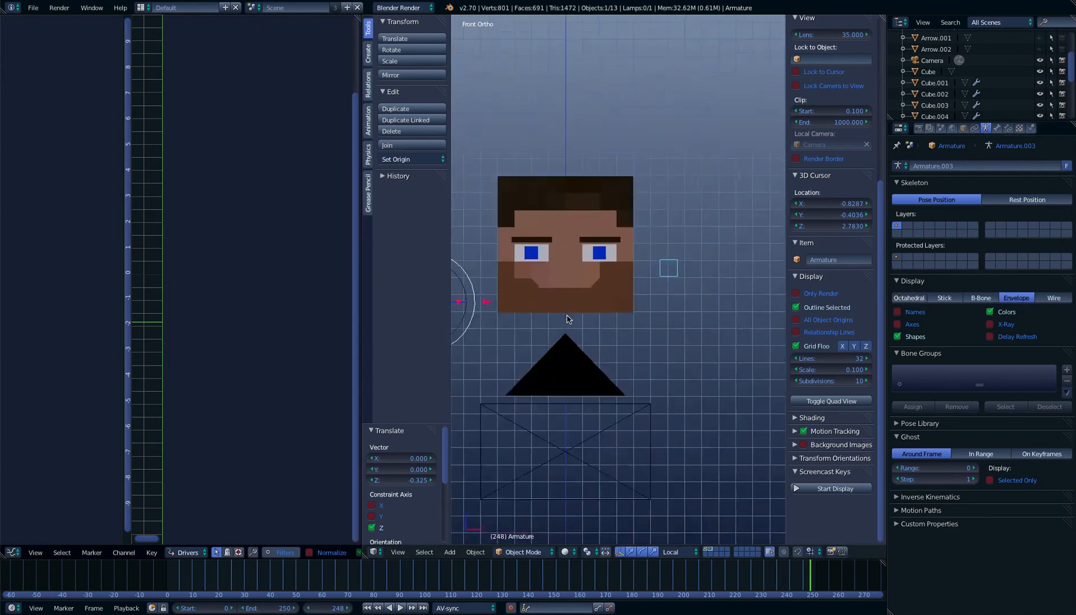
{"action": "left_click", "coordinate": [963, 128]}
{"action": "left_click", "coordinate": [936, 448]}
{"action": "left_click", "coordinate": [903, 423]}
Add a driver to the head's Nose shape key value and open that driver's settings
{"action": "scroll", "coordinate": [661, 281], "scroll_direction": "up", "scroll_amount": 2}
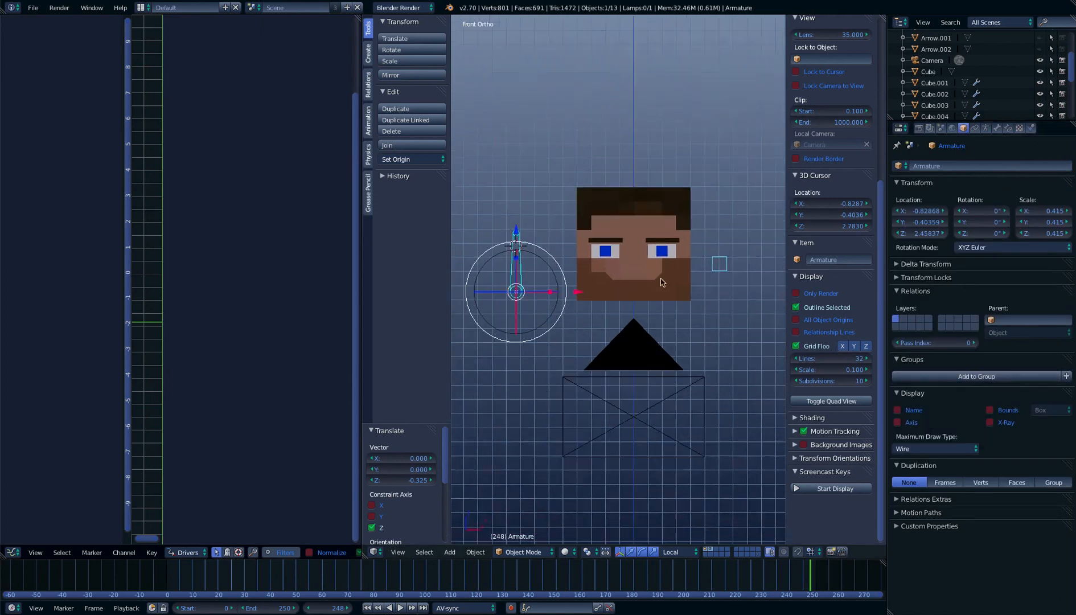
{"action": "middle_click_drag", "start_coordinate": [652, 287], "coordinate": [661, 282], "text": "shift"}
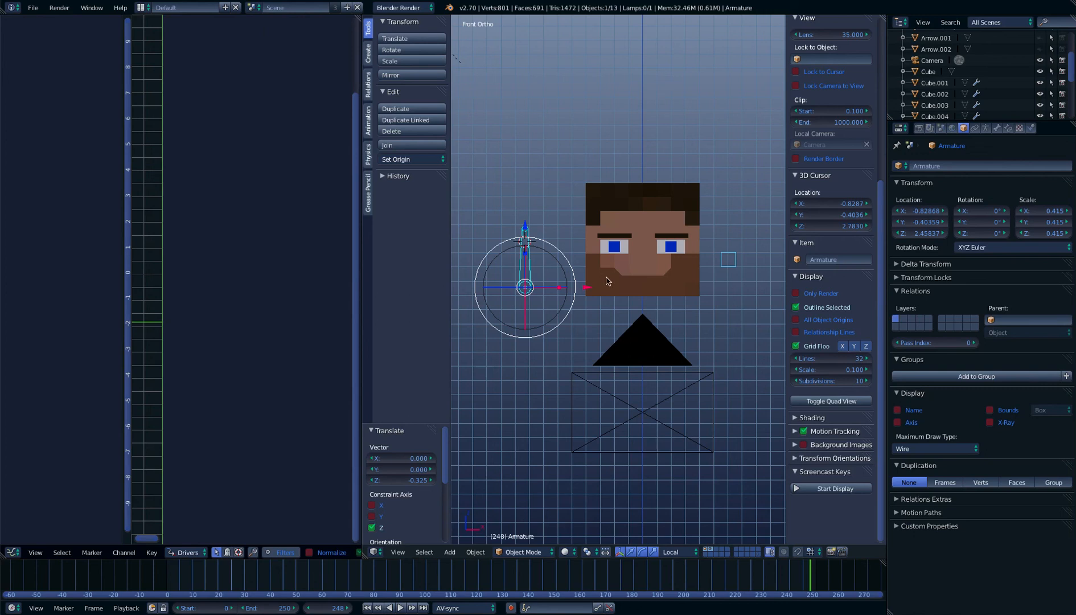
{"action": "right_click", "coordinate": [627, 273]}
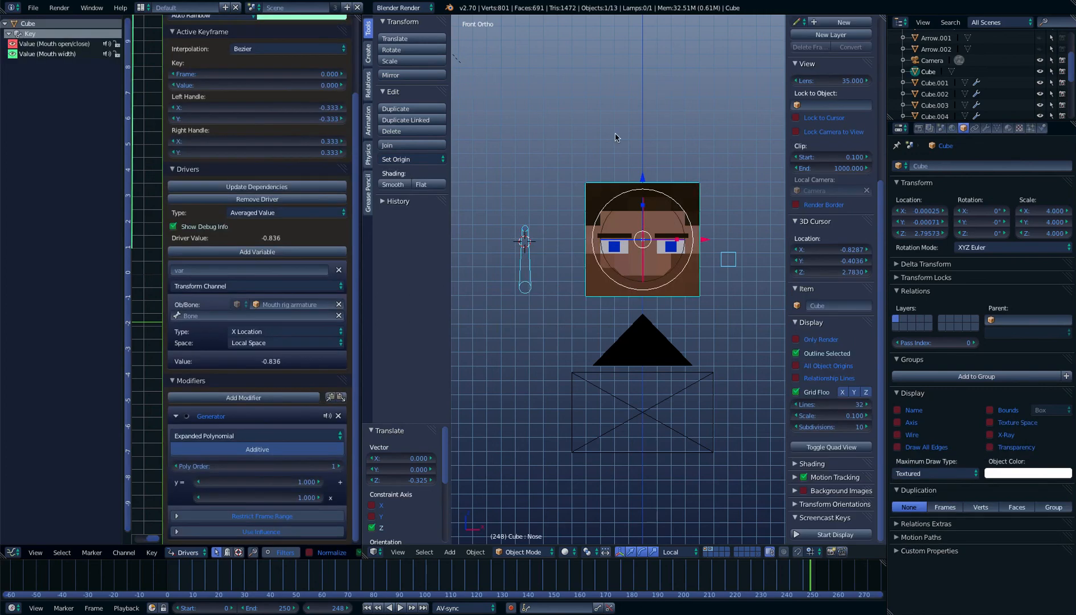
{"action": "left_click", "coordinate": [997, 128]}
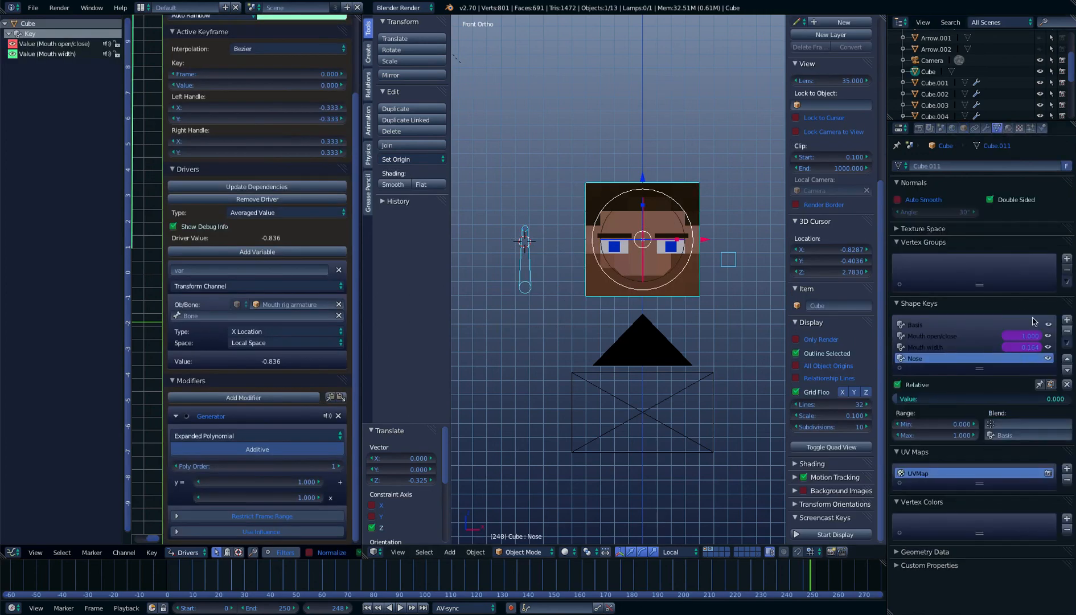
{"action": "right_click", "coordinate": [1034, 357]}
{"action": "left_click", "coordinate": [1031, 360]}
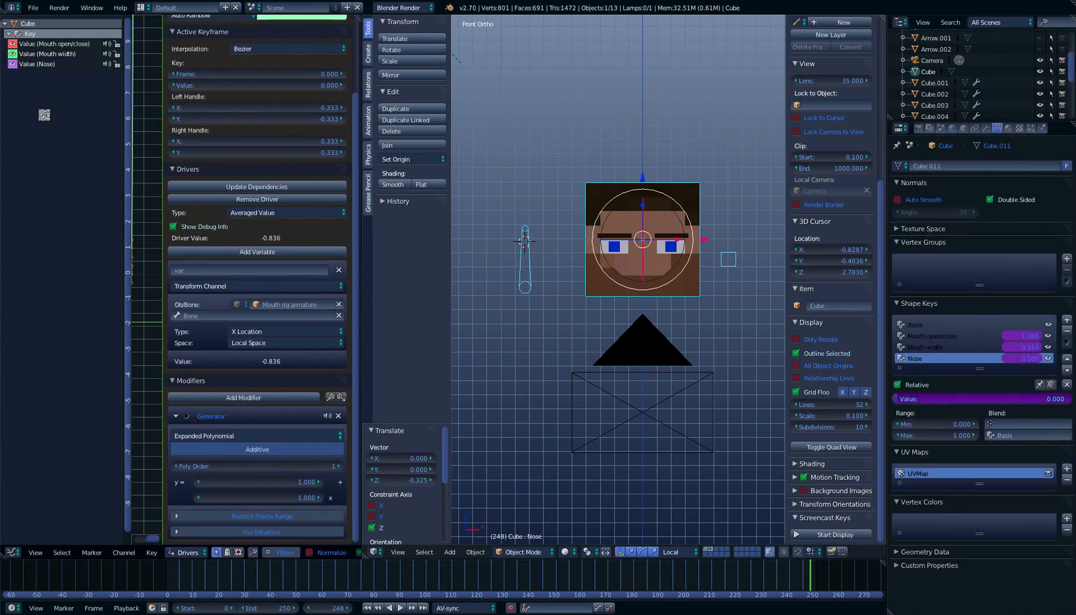
{"action": "left_click", "coordinate": [52, 65]}
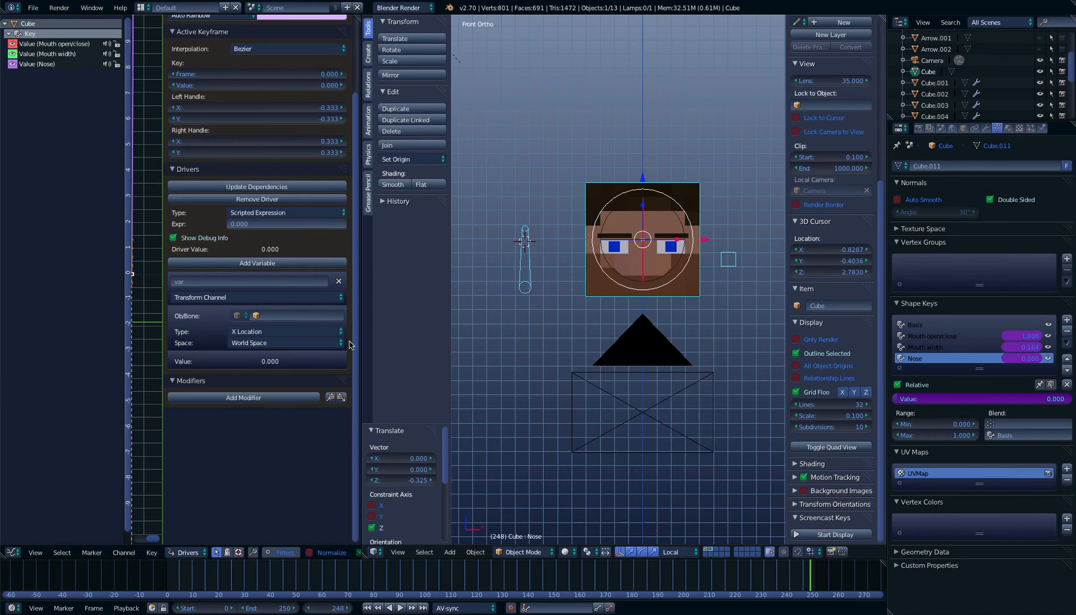
Rename the new armature object as Nose
{"action": "right_click", "coordinate": [524, 267]}
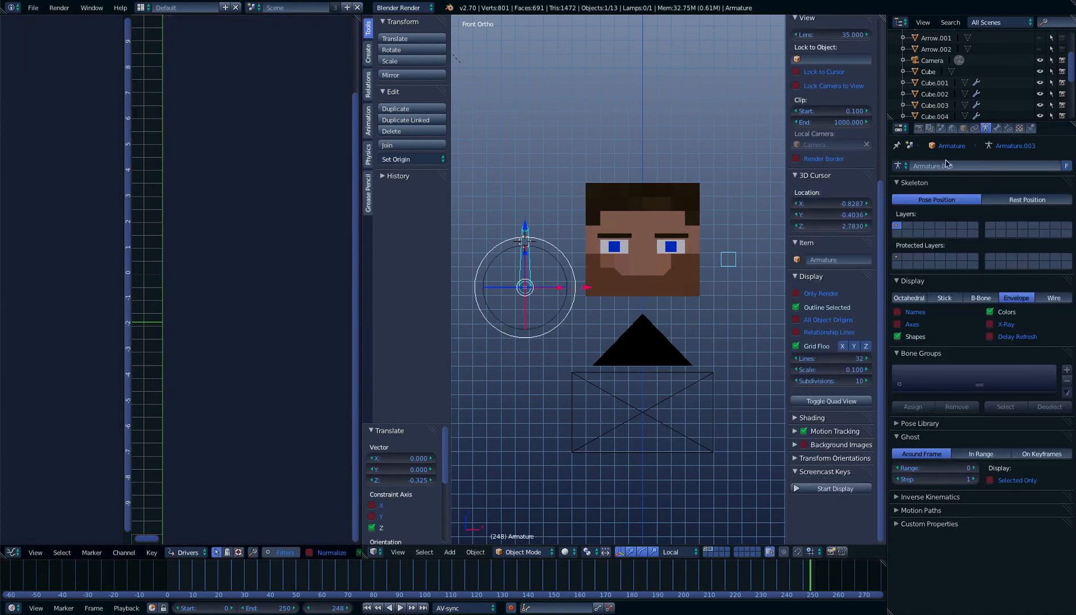
{"action": "left_click", "coordinate": [963, 128]}
{"action": "left_click", "coordinate": [967, 166]}
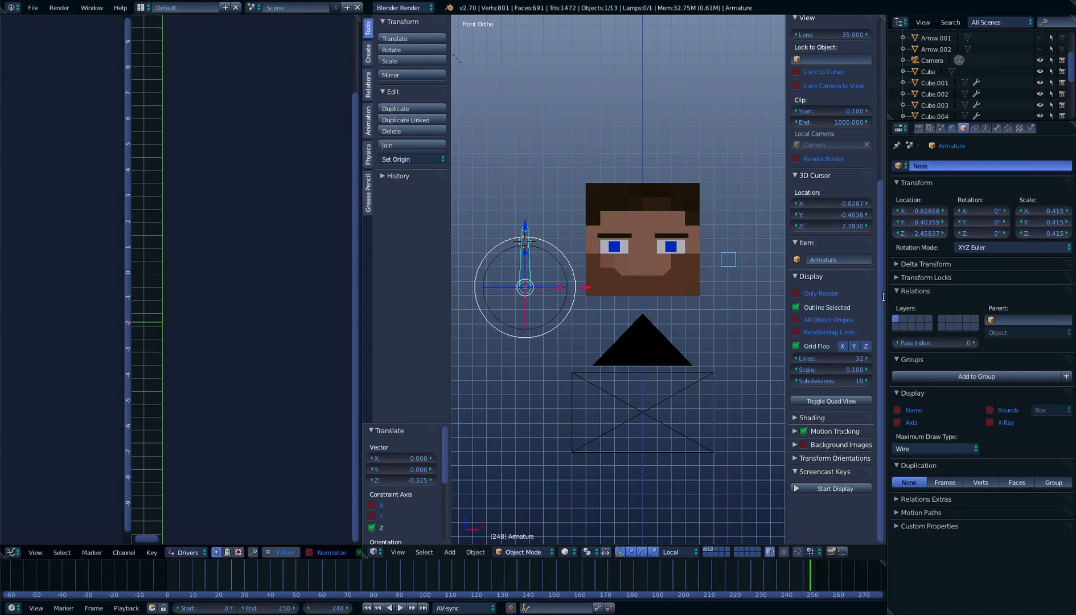
{"action": "key", "text": "Return"}
Select the head again and target the Nose driver's variable at the Bone of the Nose armature
{"action": "right_click", "coordinate": [637, 238]}
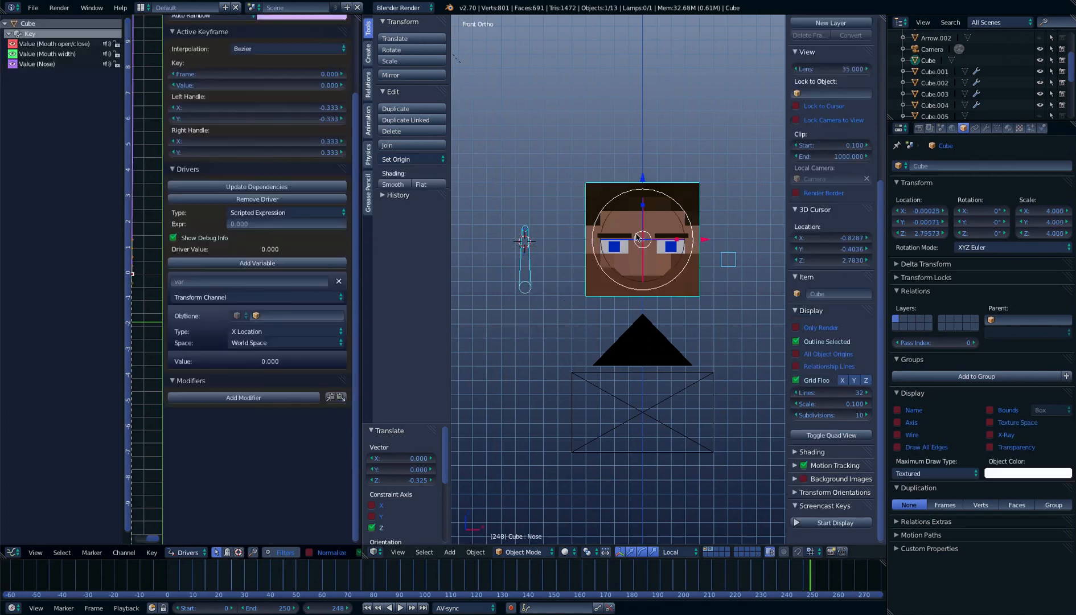
{"action": "left_click", "coordinate": [296, 316]}
{"action": "scroll", "coordinate": [373, 410], "scroll_direction": "down", "scroll_amount": 3}
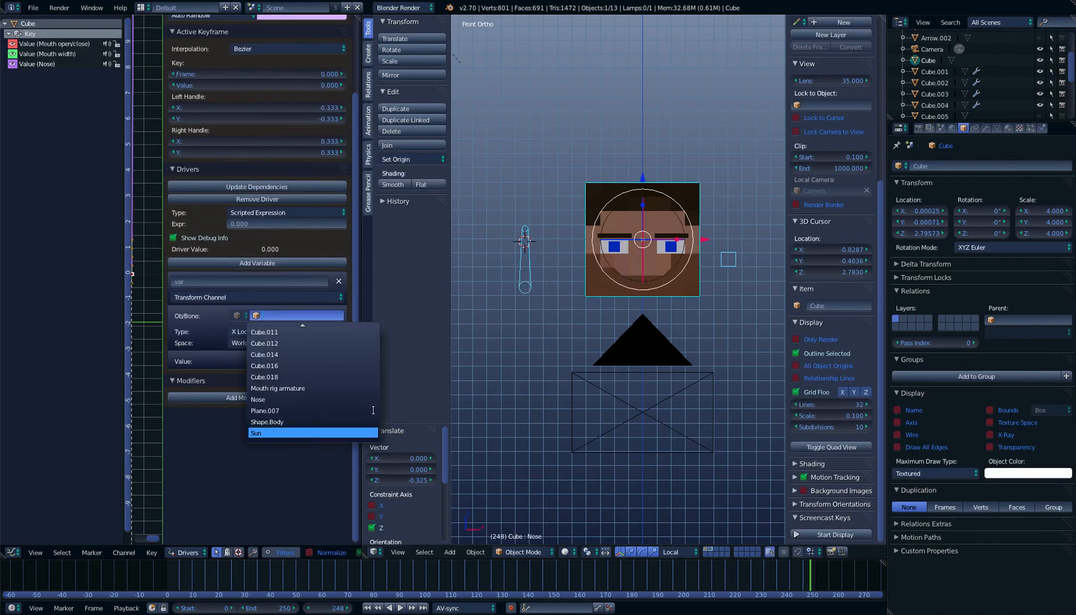
{"action": "left_click", "coordinate": [284, 398]}
{"action": "left_click", "coordinate": [234, 328]}
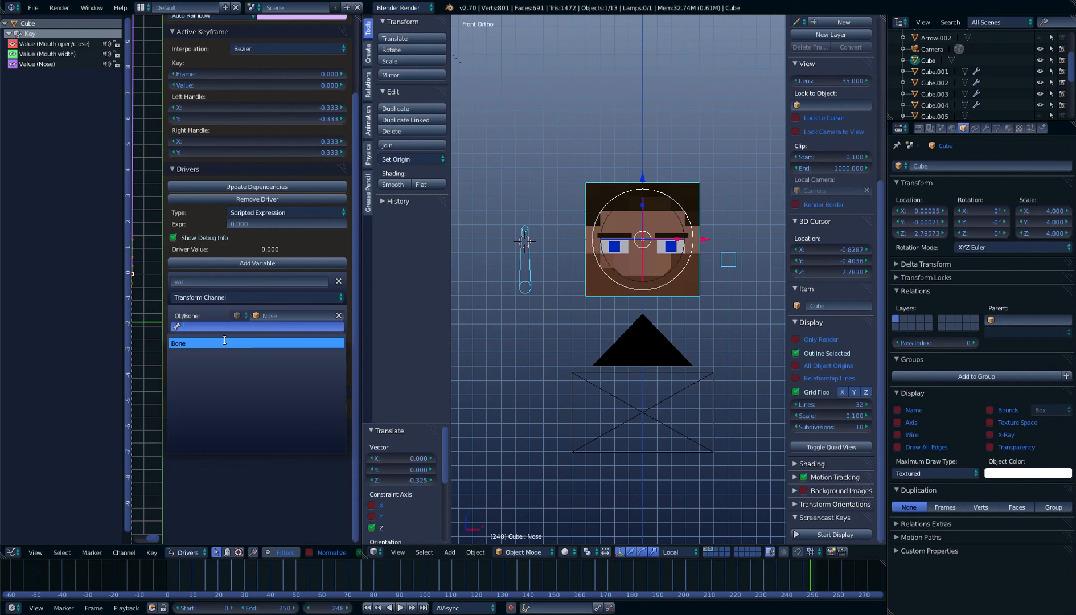
{"action": "left_click", "coordinate": [291, 344]}
Set the Nose driver variable to Y Location in Local Space
{"action": "left_click", "coordinate": [280, 316]}
{"action": "left_click", "coordinate": [285, 353]}
{"action": "left_click", "coordinate": [269, 315]}
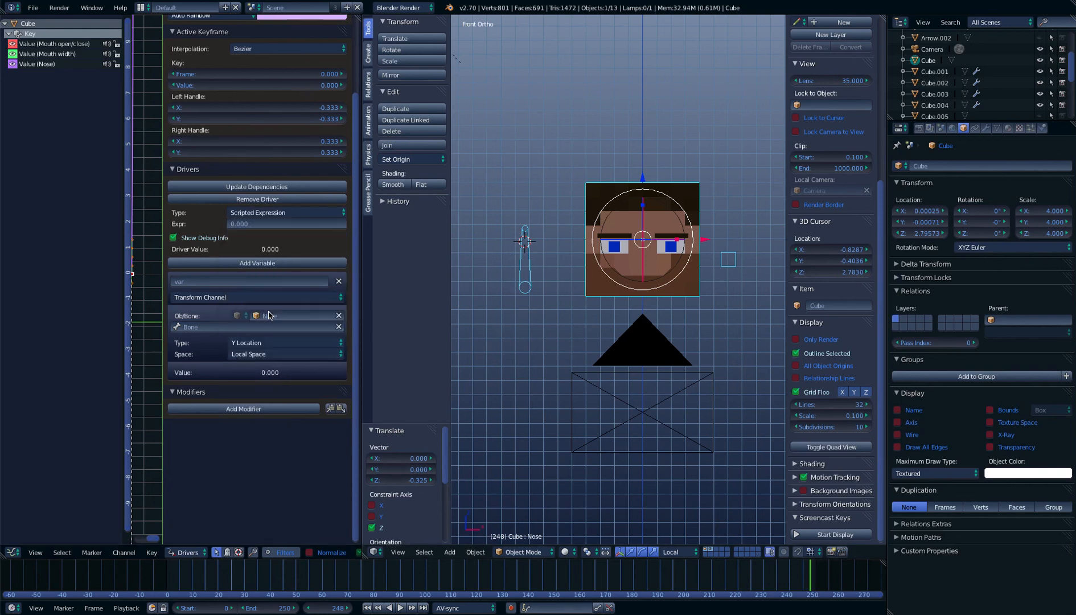
Set the Nose driver type to Averaged Value and add a Generator modifier to it
{"action": "left_click", "coordinate": [266, 213]}
{"action": "left_click", "coordinate": [267, 199]}
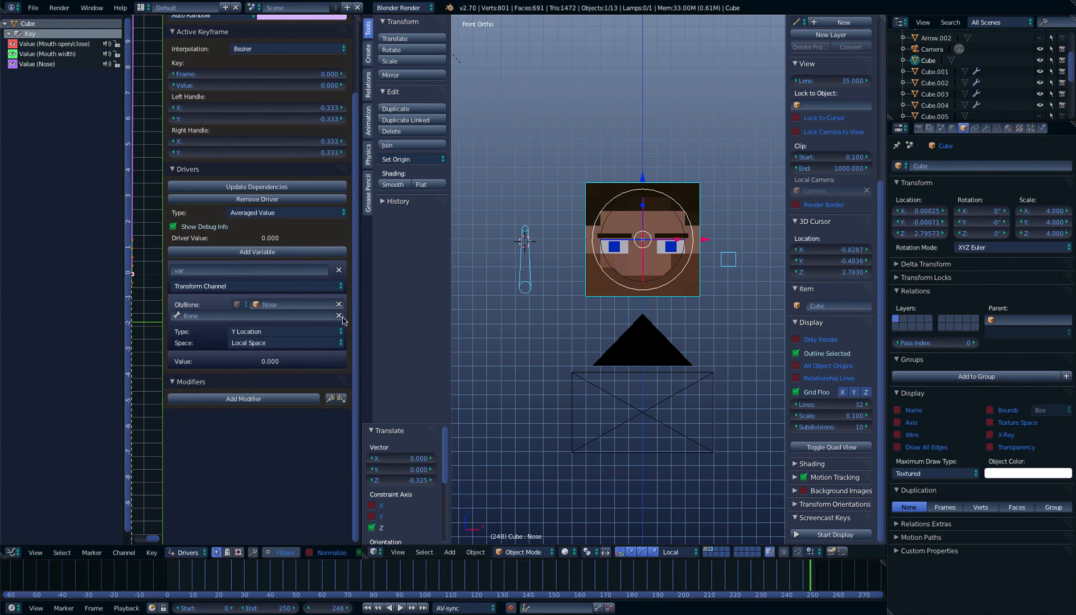
{"action": "left_click", "coordinate": [289, 398]}
{"action": "left_click", "coordinate": [265, 400]}
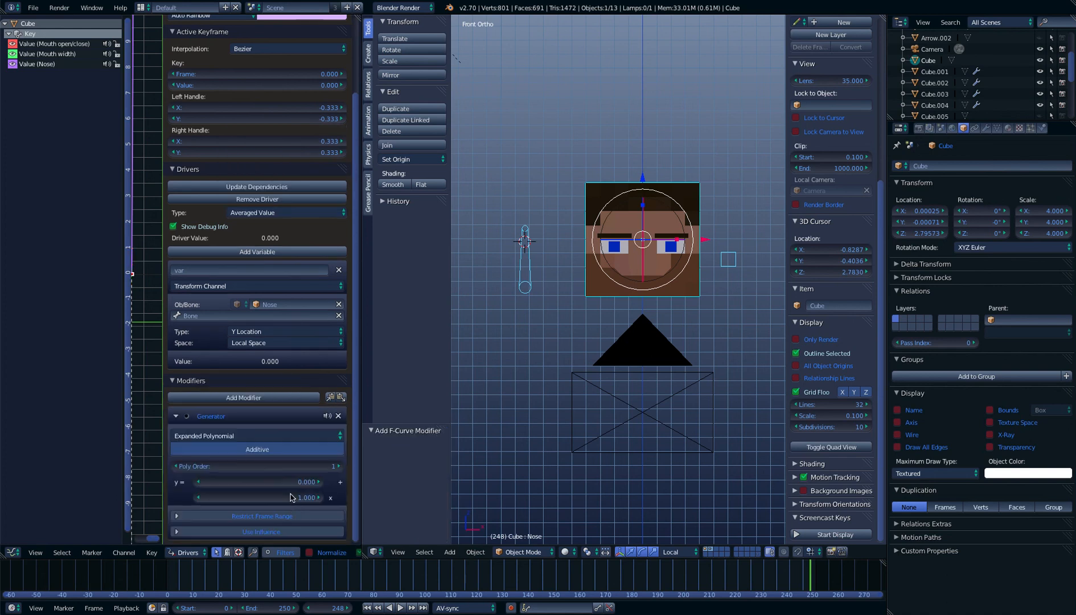
Set the constant coefficient of the Nose driver's Generator modifier to 1.000
{"action": "left_click", "coordinate": [281, 479]}
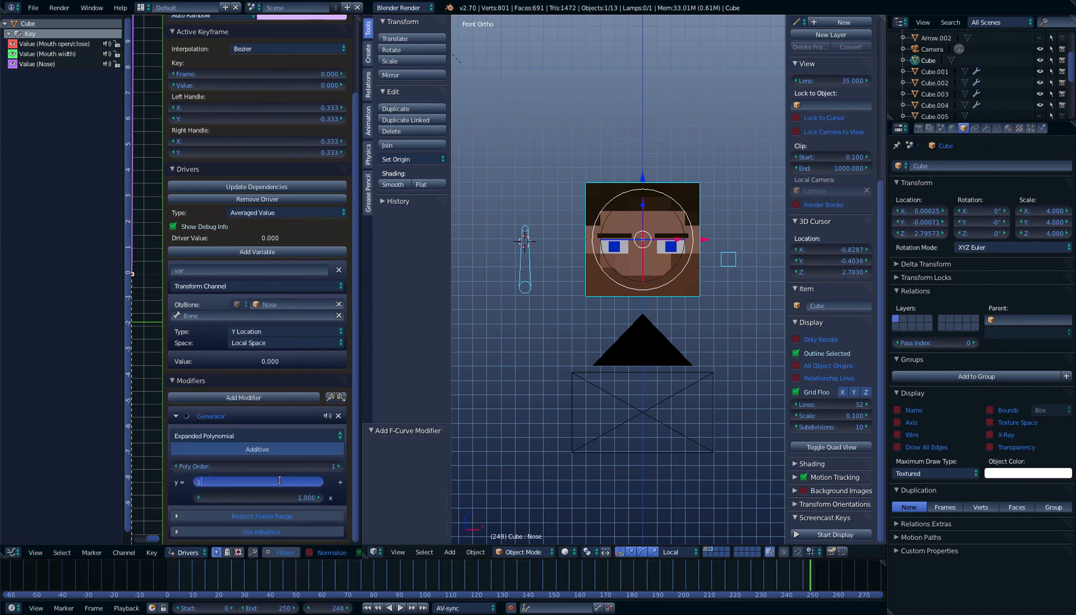
{"action": "key", "text": "Return"}
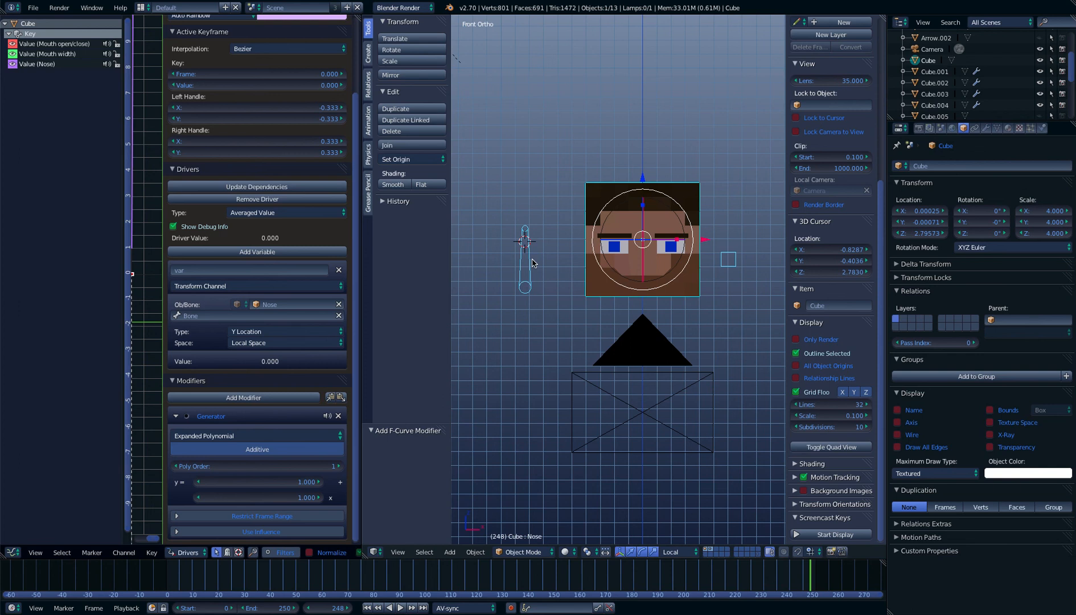
Put the Nose armature in Pose Mode and move its bone by about -0.067 in X, 0.125 in Y and 0.365 in Z
{"action": "right_click", "coordinate": [525, 283]}
{"action": "left_click", "coordinate": [522, 552]}
{"action": "left_click", "coordinate": [524, 524]}
{"action": "middle_click_drag", "start_coordinate": [534, 435], "coordinate": [643, 433]}
{"action": "right_click", "coordinate": [569, 279]}
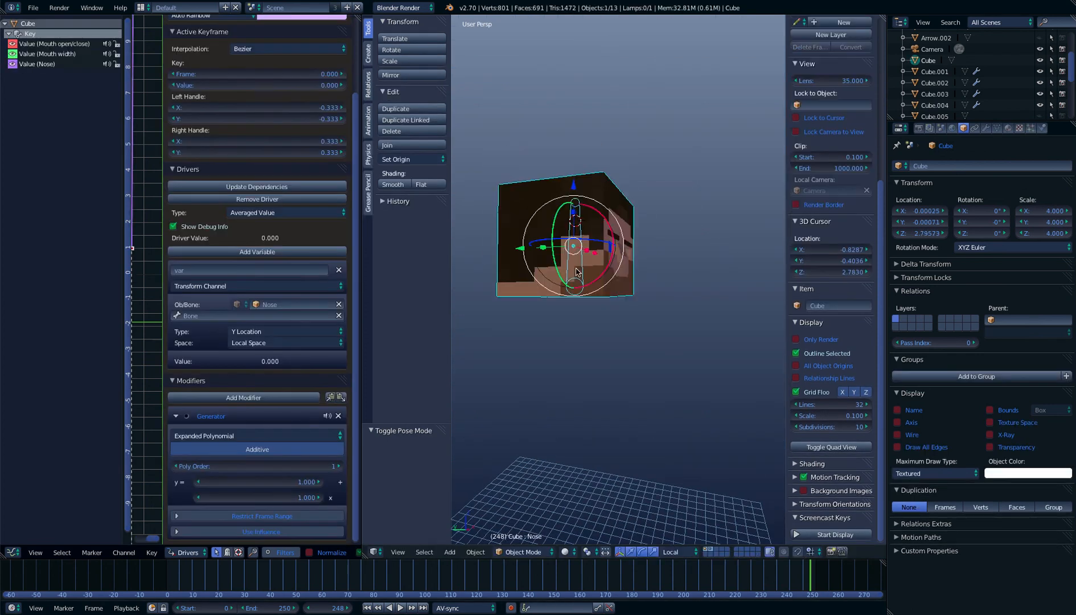
{"action": "right_click", "coordinate": [552, 273]}
{"action": "key", "text": "g"}
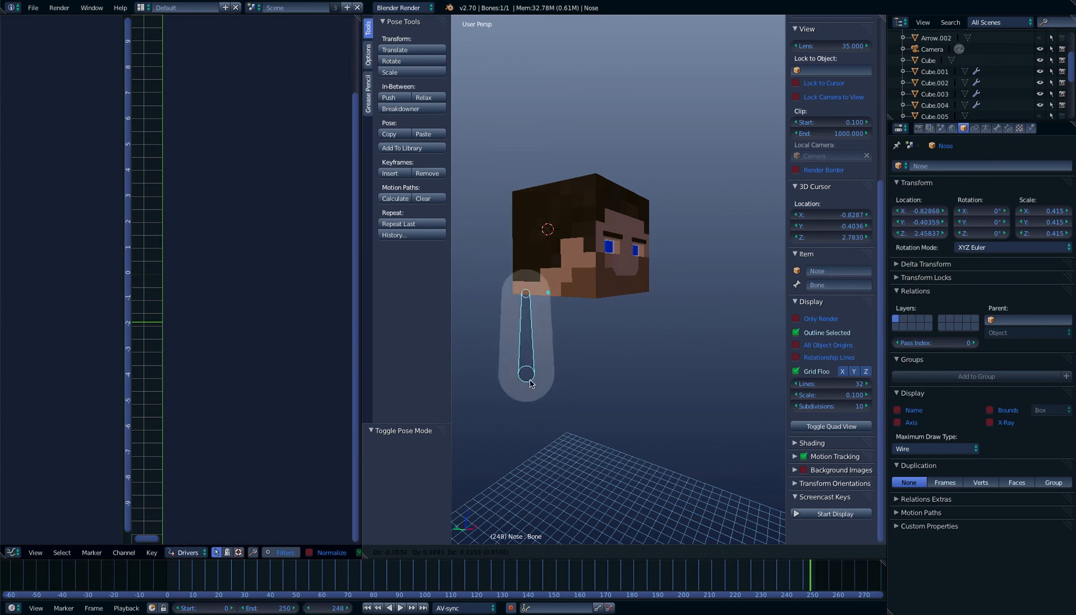
{"action": "left_click", "coordinate": [508, 156]}
Examine the head's nose area from several angles and distances to check its shape with the Nose bone moved
{"action": "middle_click_drag", "start_coordinate": [555, 246], "coordinate": [484, 268]}
{"action": "scroll", "coordinate": [582, 289], "scroll_direction": "up", "scroll_amount": 3}
{"action": "middle_click_drag", "start_coordinate": [583, 288], "coordinate": [527, 290]}
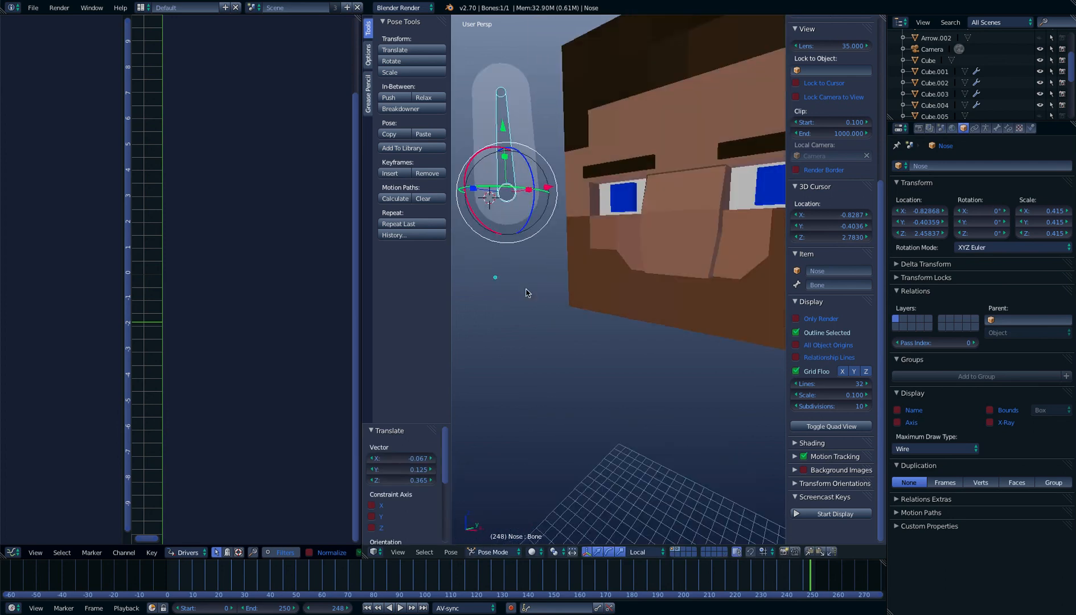
{"action": "scroll", "coordinate": [528, 288], "scroll_direction": "down", "scroll_amount": 3}
{"action": "scroll", "coordinate": [609, 266], "scroll_direction": "down", "scroll_amount": 1}
{"action": "mouse_move", "coordinate": [609, 267]}
{"action": "middle_mouse_down"}
{"action": "mouse_move", "coordinate": [651, 258]}
{"action": "mouse_move", "coordinate": [605, 272]}
{"action": "middle_mouse_up"}
{"action": "scroll", "coordinate": [640, 265], "scroll_direction": "up", "scroll_amount": 4}
{"action": "scroll", "coordinate": [592, 276], "scroll_direction": "down", "scroll_amount": 4}
{"action": "scroll", "coordinate": [607, 289], "scroll_direction": "up", "scroll_amount": 4}
{"action": "middle_click_drag", "start_coordinate": [637, 315], "coordinate": [692, 329]}
{"action": "scroll", "coordinate": [654, 283], "scroll_direction": "down", "scroll_amount": 4}
{"action": "scroll", "coordinate": [687, 312], "scroll_direction": "up", "scroll_amount": 4}
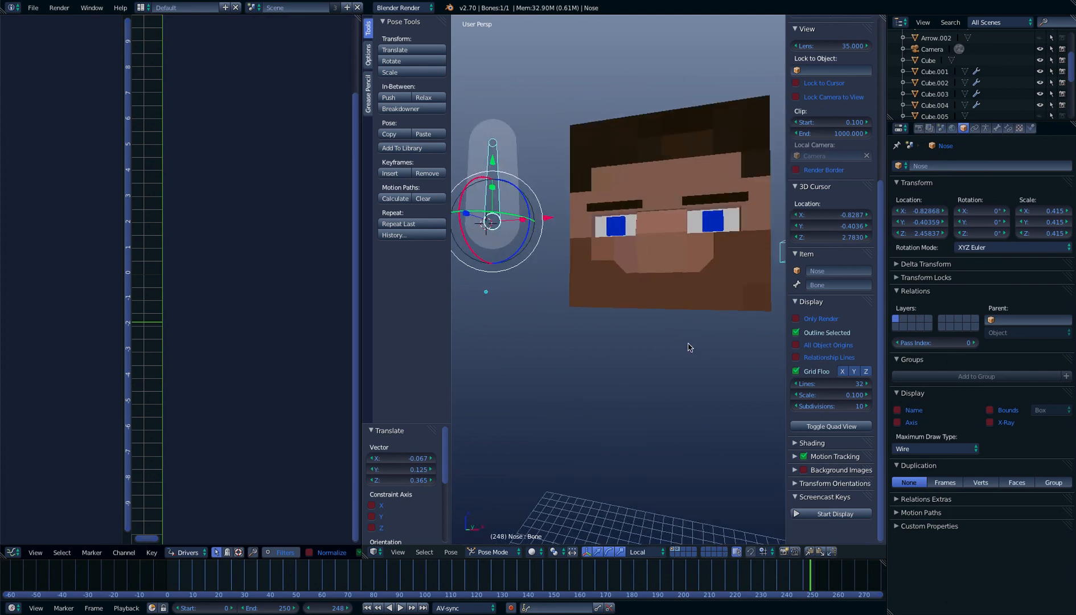
{"action": "scroll", "coordinate": [688, 343], "scroll_direction": "down", "scroll_amount": 3}
{"action": "mouse_move", "coordinate": [644, 339]}
{"action": "middle_mouse_down"}
{"action": "mouse_move", "coordinate": [665, 336]}
{"action": "mouse_move", "coordinate": [633, 329]}
{"action": "middle_mouse_up"}
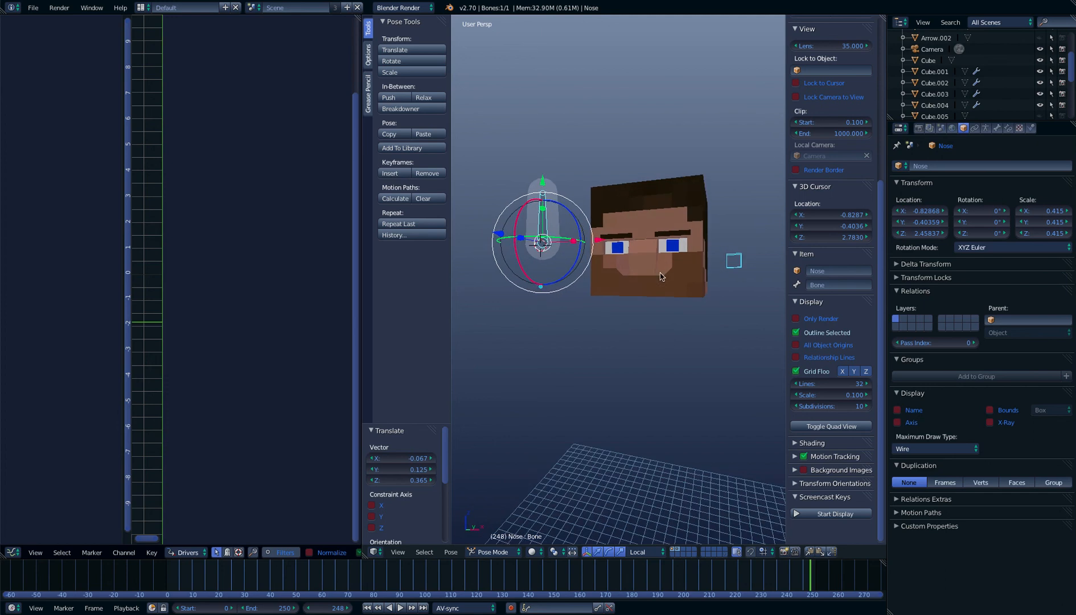
Try moving the bone of the Mouth rig armature, and open that bone's constraint settings
{"action": "right_click", "coordinate": [739, 257]}
{"action": "key", "text": "g"}
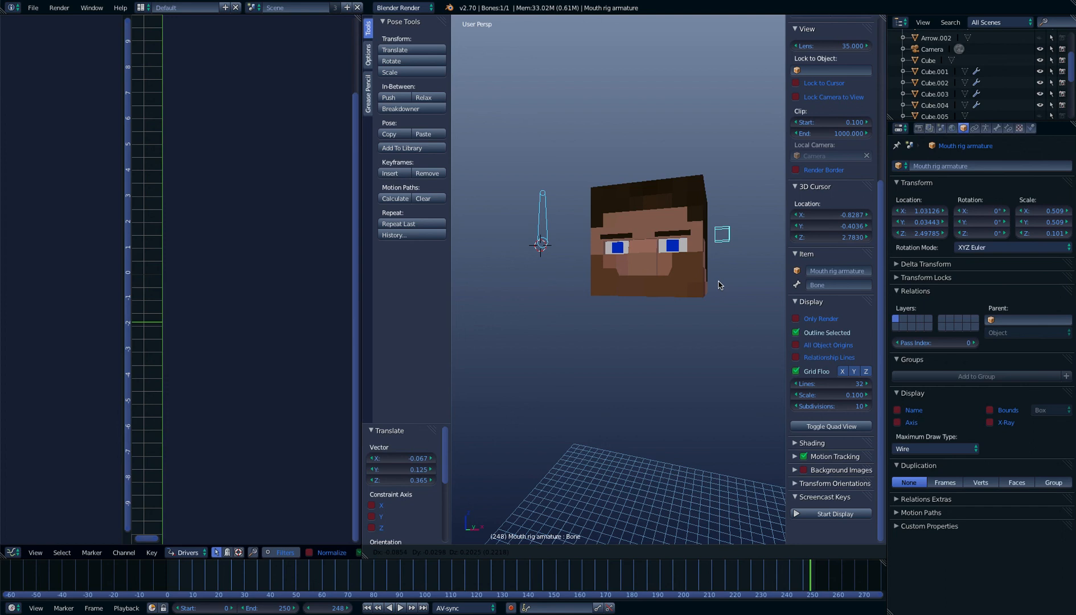
{"action": "right_click", "coordinate": [744, 290]}
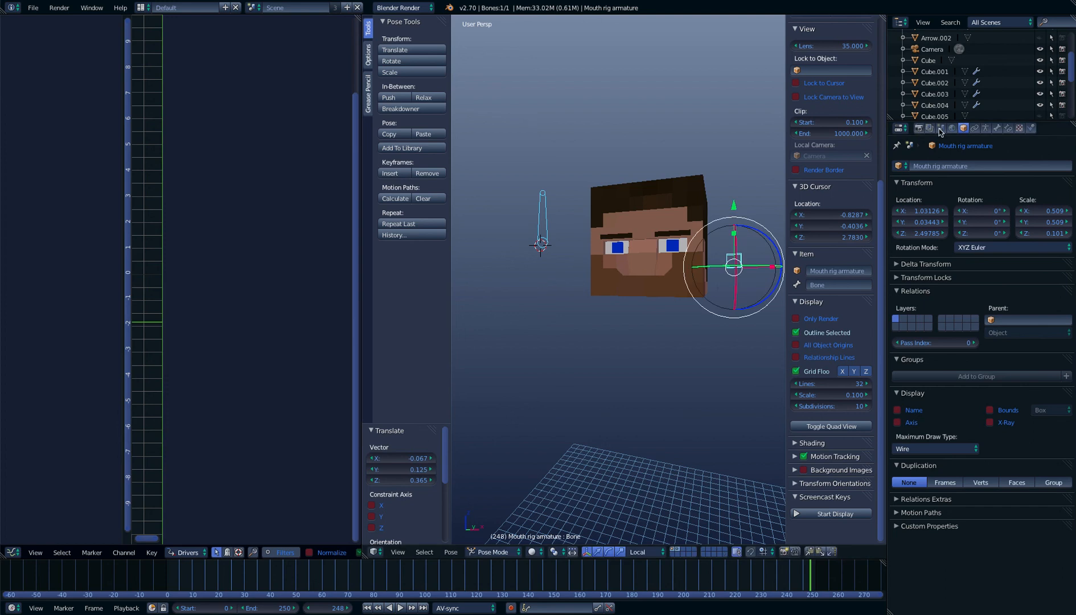
{"action": "left_click", "coordinate": [1009, 133]}
{"action": "scroll", "coordinate": [644, 194], "scroll_direction": "down", "scroll_amount": 2}
{"action": "middle_click_drag", "start_coordinate": [643, 193], "coordinate": [694, 200]}
{"action": "scroll", "coordinate": [655, 228], "scroll_direction": "up", "scroll_amount": 4}
{"action": "scroll", "coordinate": [677, 231], "scroll_direction": "down", "scroll_amount": 2}
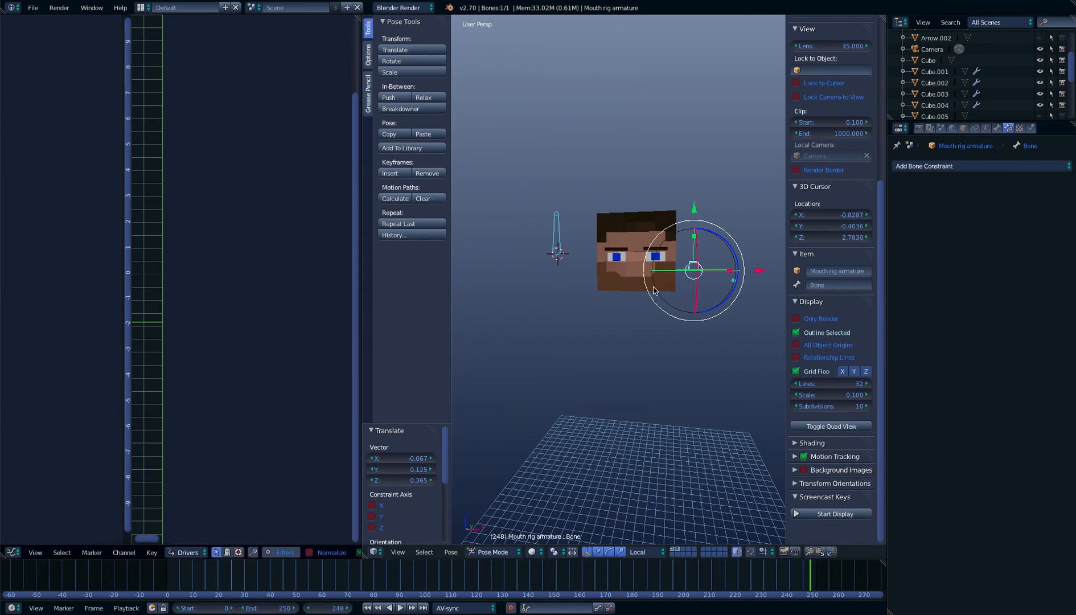
{"action": "scroll", "coordinate": [653, 291], "scroll_direction": "up", "scroll_amount": 8}
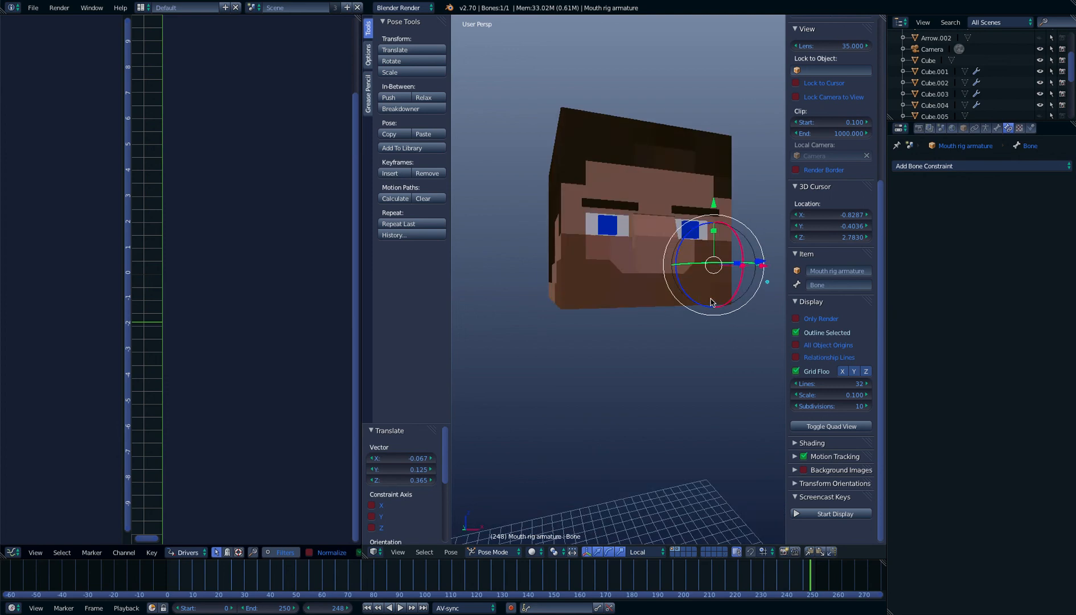
{"action": "scroll", "coordinate": [656, 267], "scroll_direction": "down", "scroll_amount": 7}
{"action": "middle_click_drag", "start_coordinate": [657, 267], "coordinate": [619, 281]}
{"action": "scroll", "coordinate": [622, 267], "scroll_direction": "down", "scroll_amount": 4}
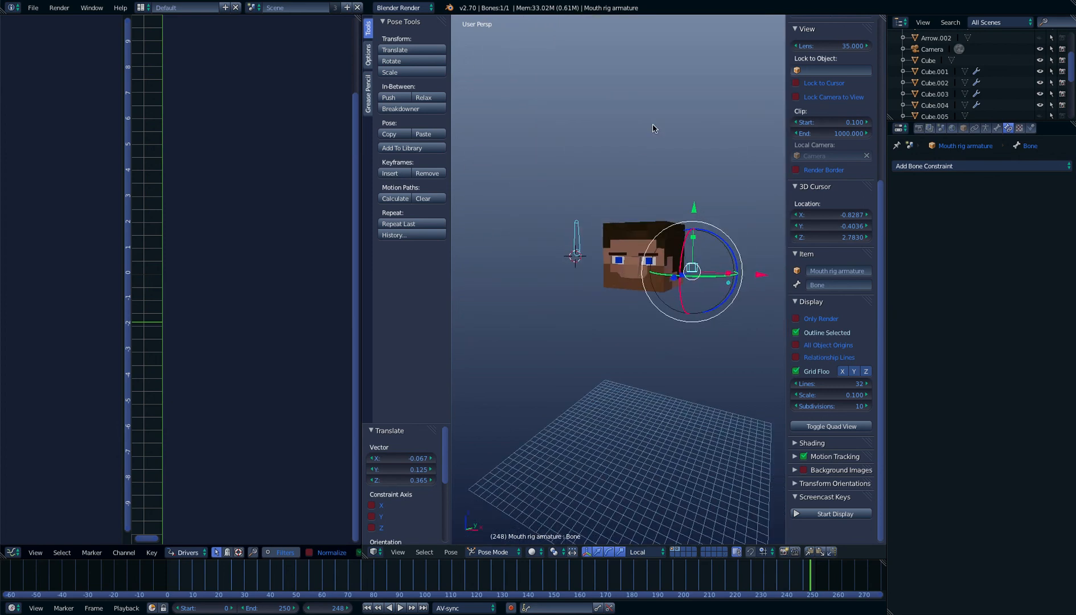